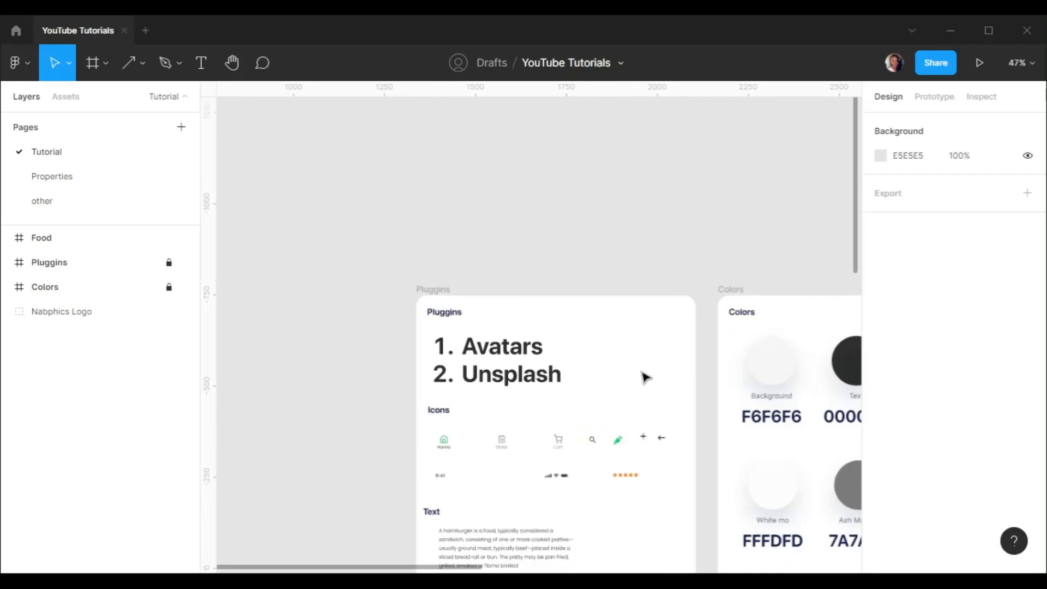
Look over the plugins, icons, text and resources in the Pluggins frame and the swatches in the Colors frame
scroll(645, 375, "down", 3)
scroll(643, 375, "down", 1)
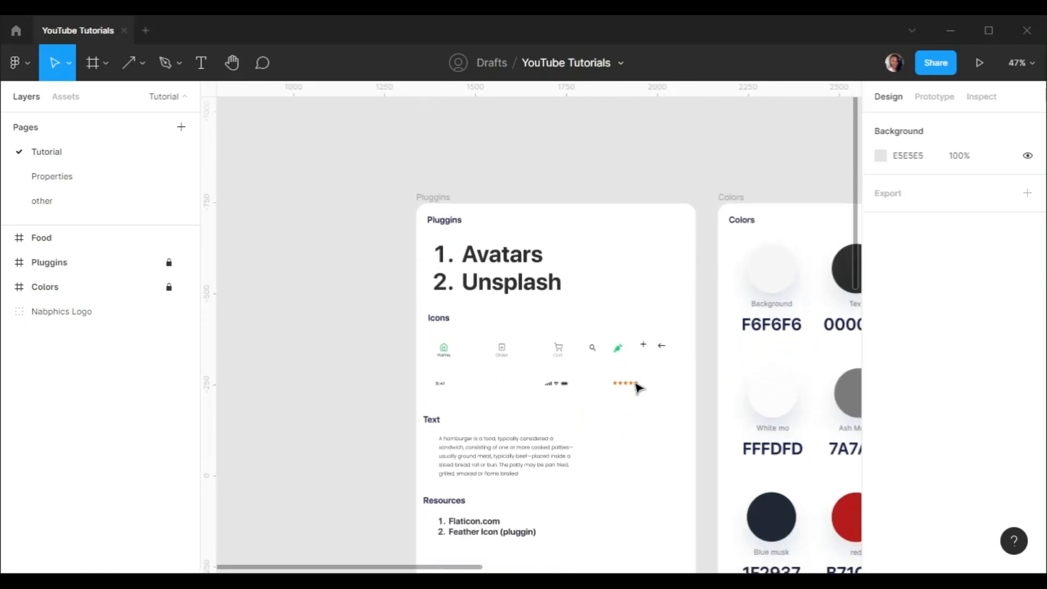
scroll(639, 388, "down", 1)
scroll(507, 446, "down", 1)
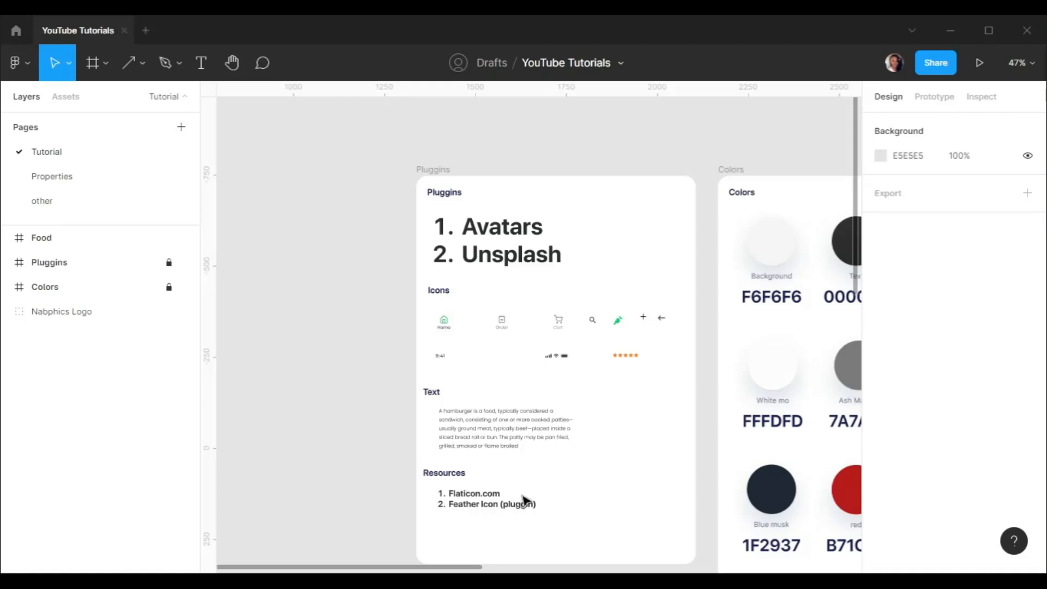
scroll(526, 490, "right", 2)
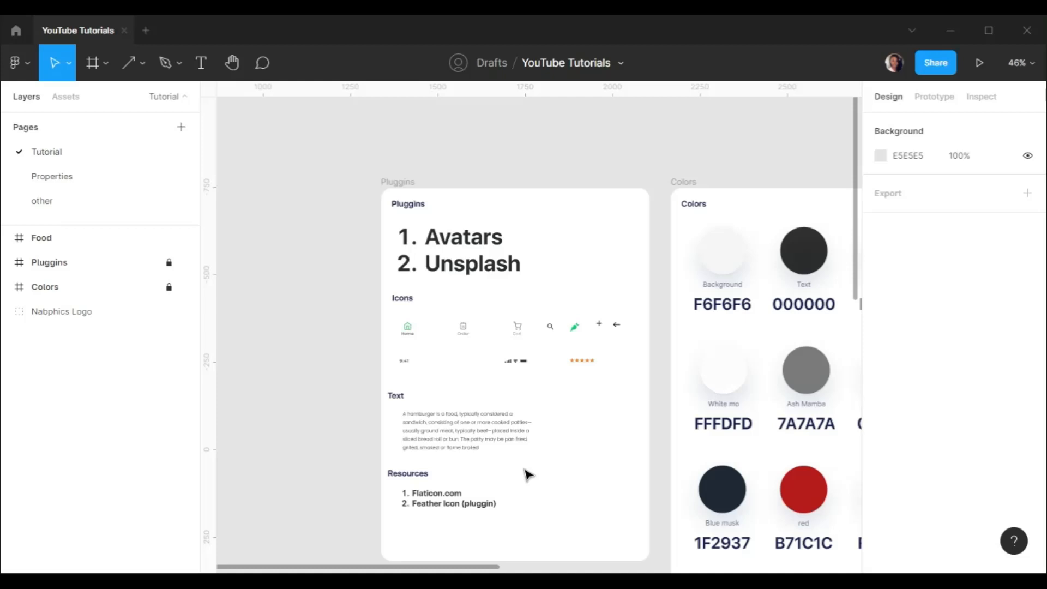
scroll(528, 474, "down", 1)
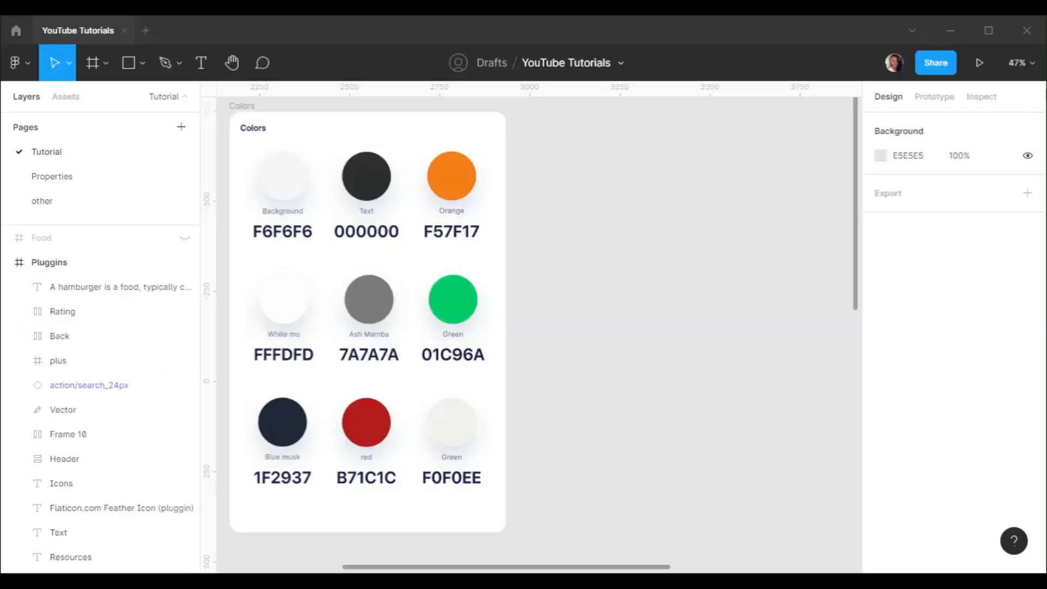
Add an iPhone 13 Pro Max frame on the empty canvas beside the Colors frame and rename it Home
left_click(92, 63)
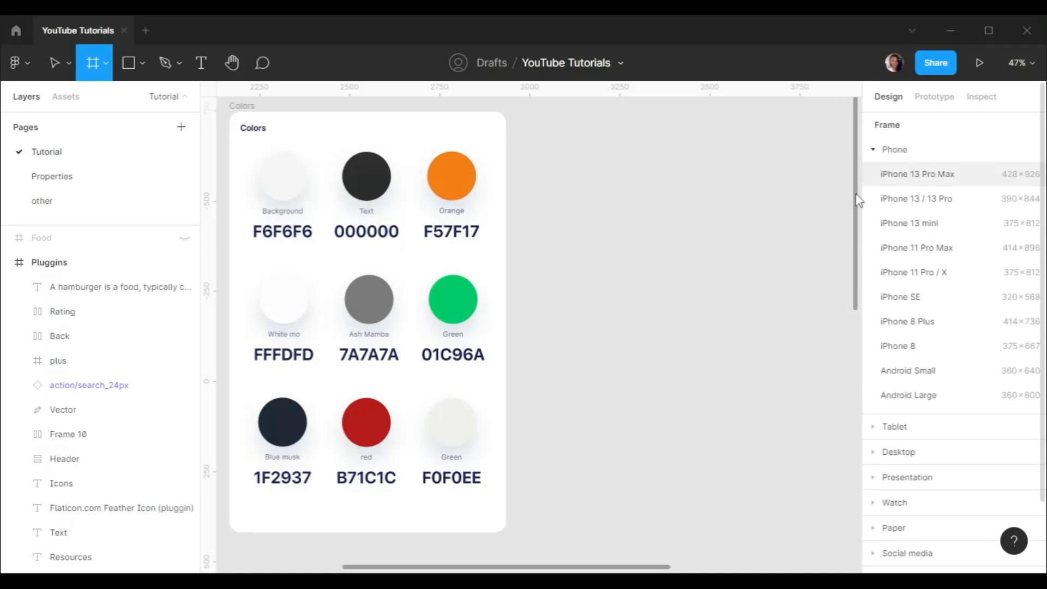
left_click(906, 171)
left_click_drag(614, 203, 661, 193)
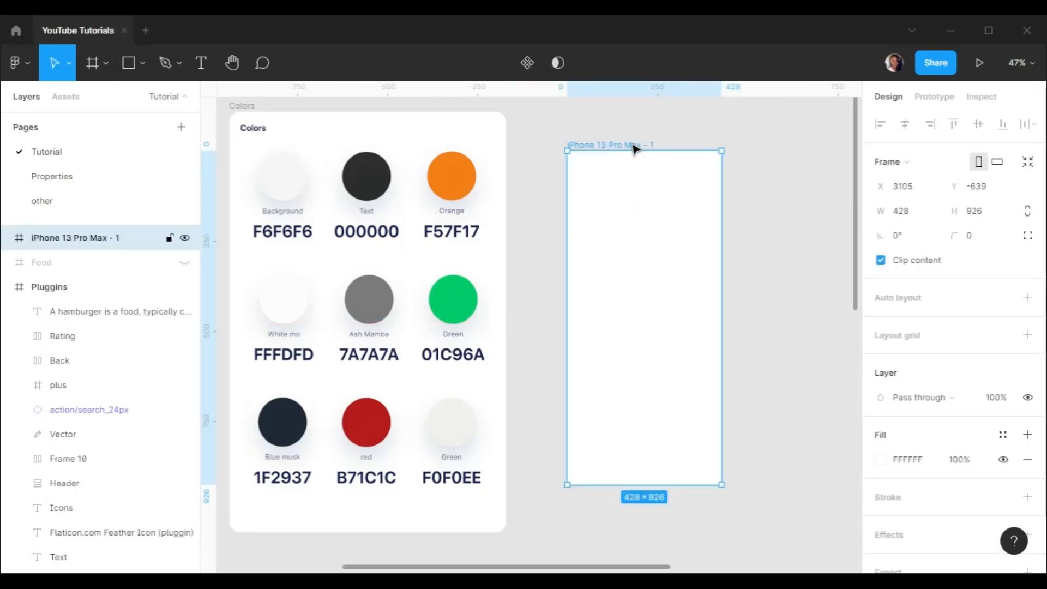
double_click(633, 145)
type("Home")
key("Return")
left_click(679, 133)
left_click(657, 171)
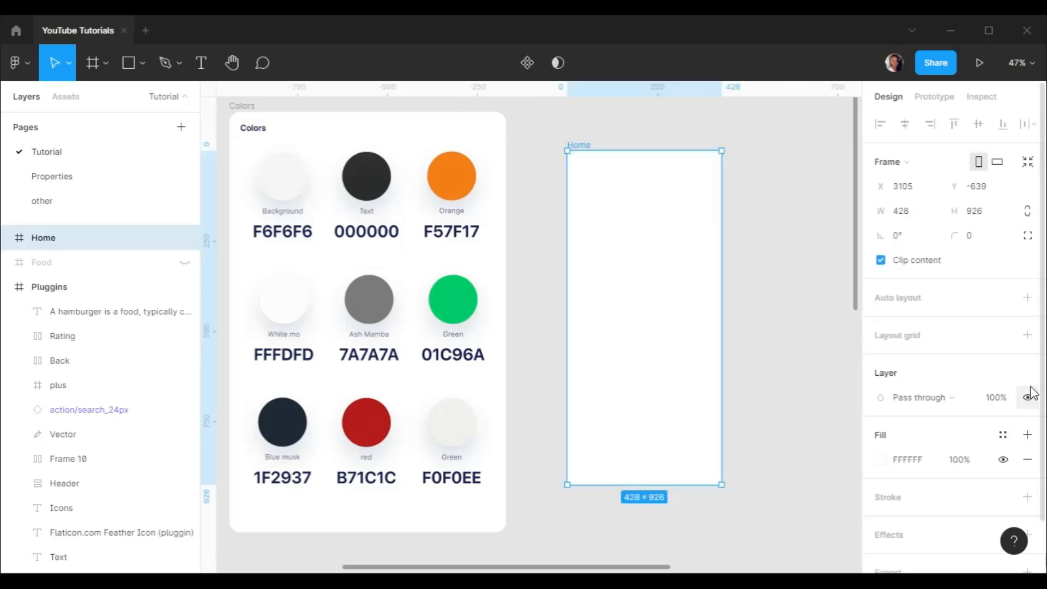
Add a layout grid of 4 columns to the Home frame with a margin of 16 and a narrower gutter
left_click(1027, 335)
left_click(880, 359)
left_click(702, 362)
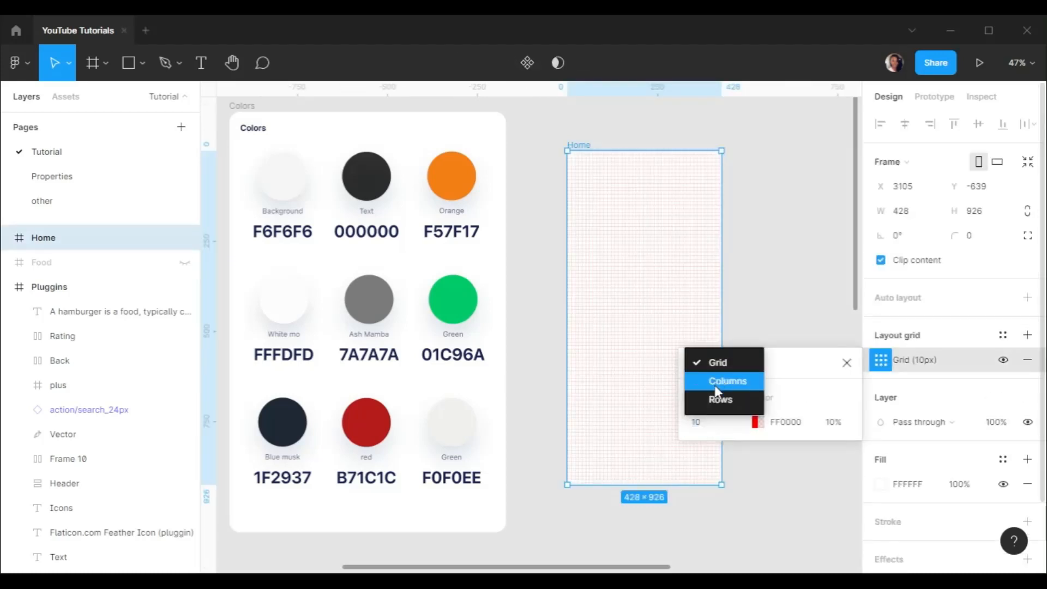
left_click(718, 380)
type("4")
left_click(827, 478)
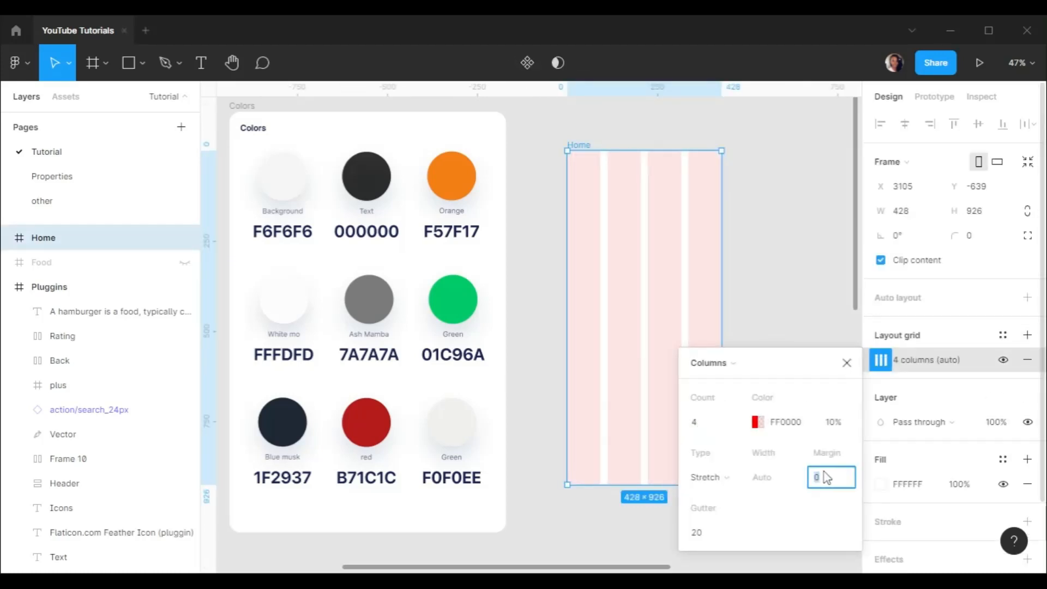
left_click(693, 539)
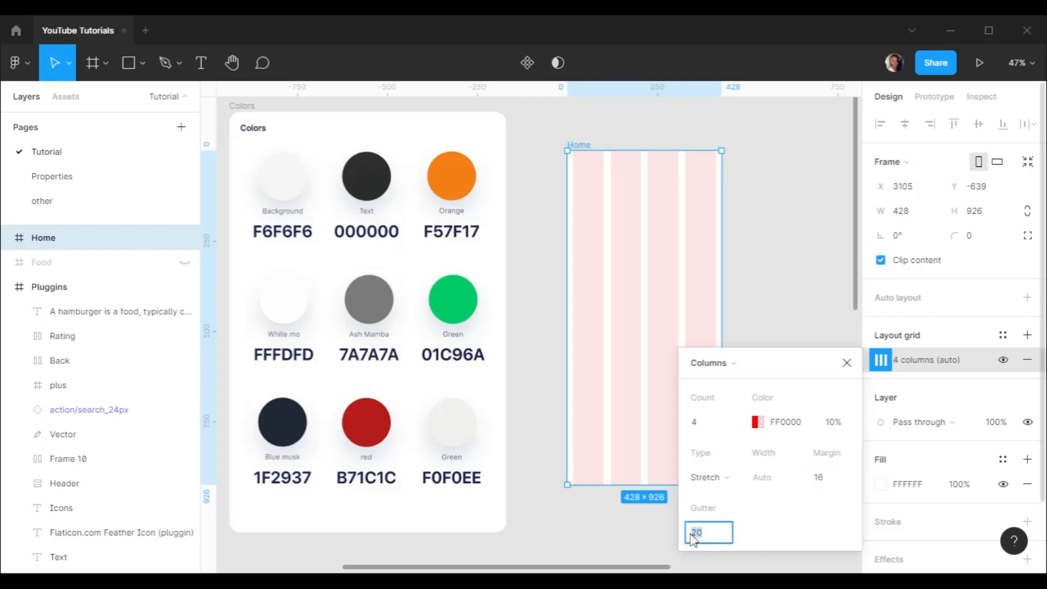
key("Return")
left_click(847, 363)
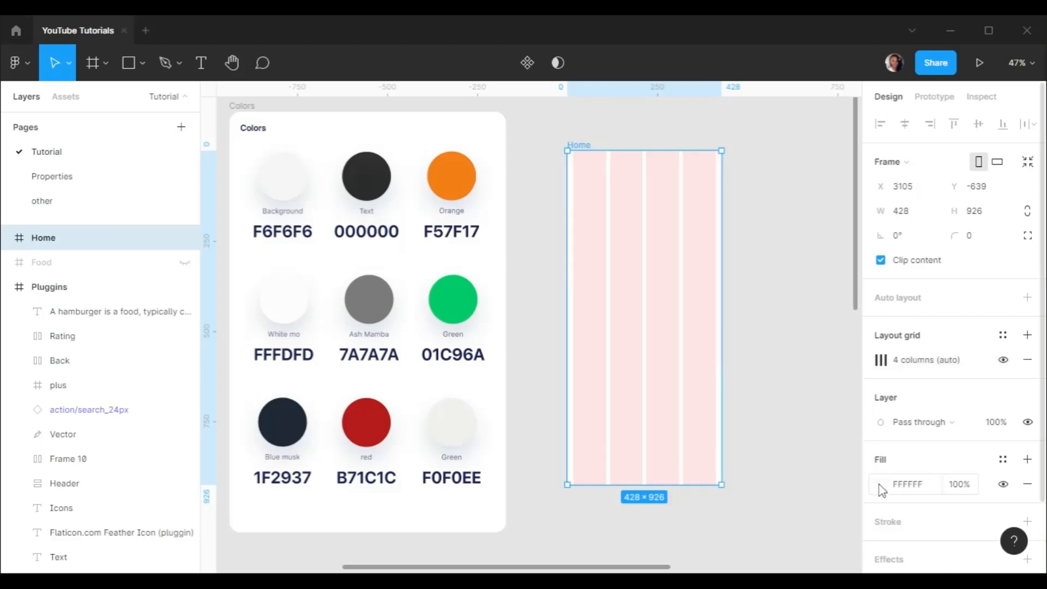
Set the Home frame's fill to F6F6F6 by sampling the Background swatch in the Colors frame
left_click(880, 484)
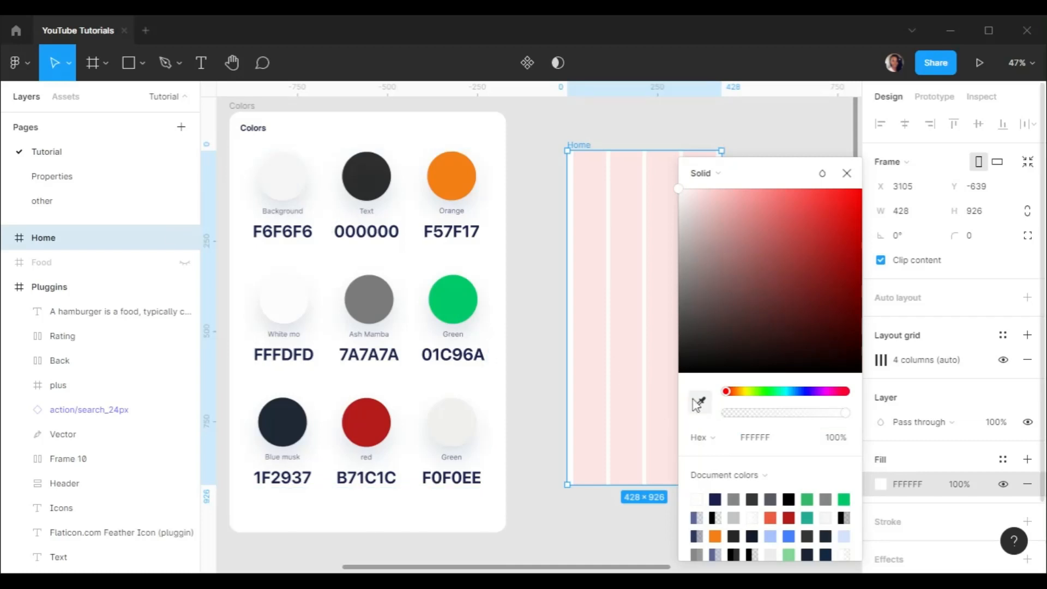
key("i")
left_click(281, 165)
left_click(845, 174)
Copy the status bar Header from the Pluggins frame into Home and align it to the top, centred horizontally
scroll(458, 215, "down", 3)
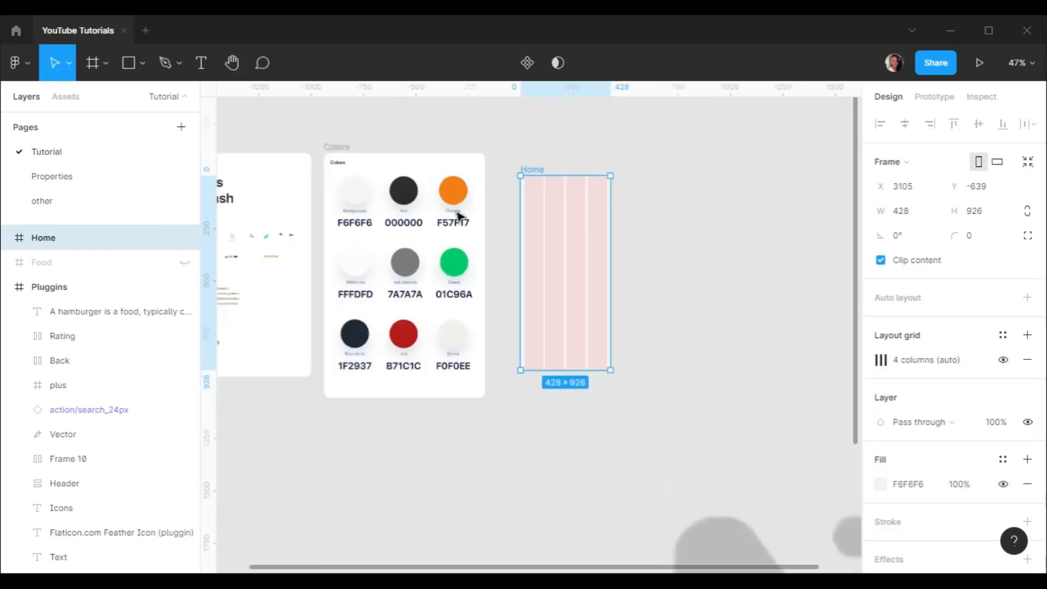
scroll(457, 215, "left", 3)
scroll(364, 238, "up", 2)
left_click(441, 267)
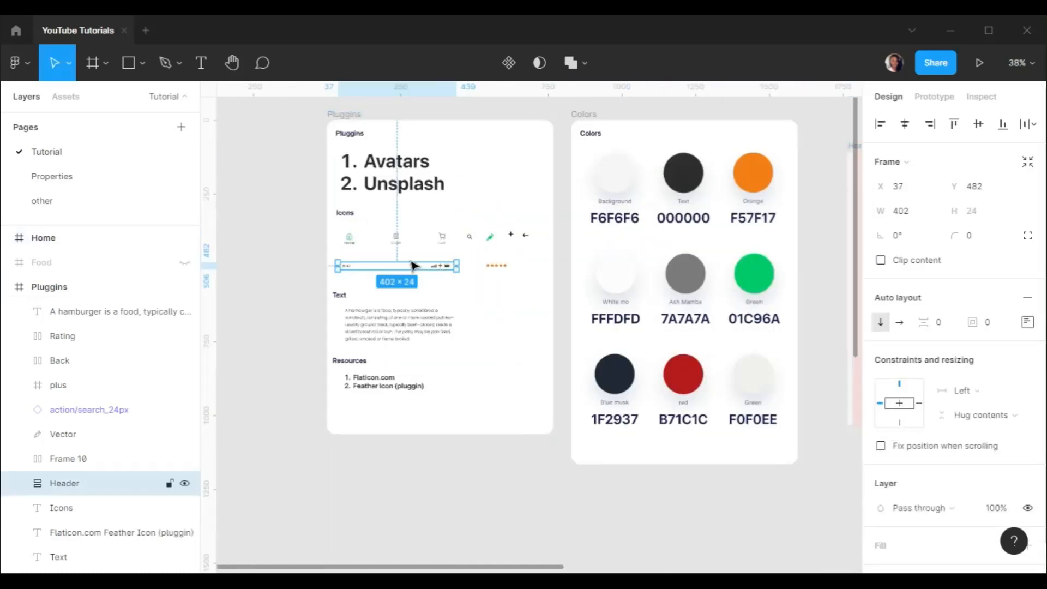
scroll(413, 266, "right", 10)
scroll(529, 162, "down", 1)
left_click(552, 178)
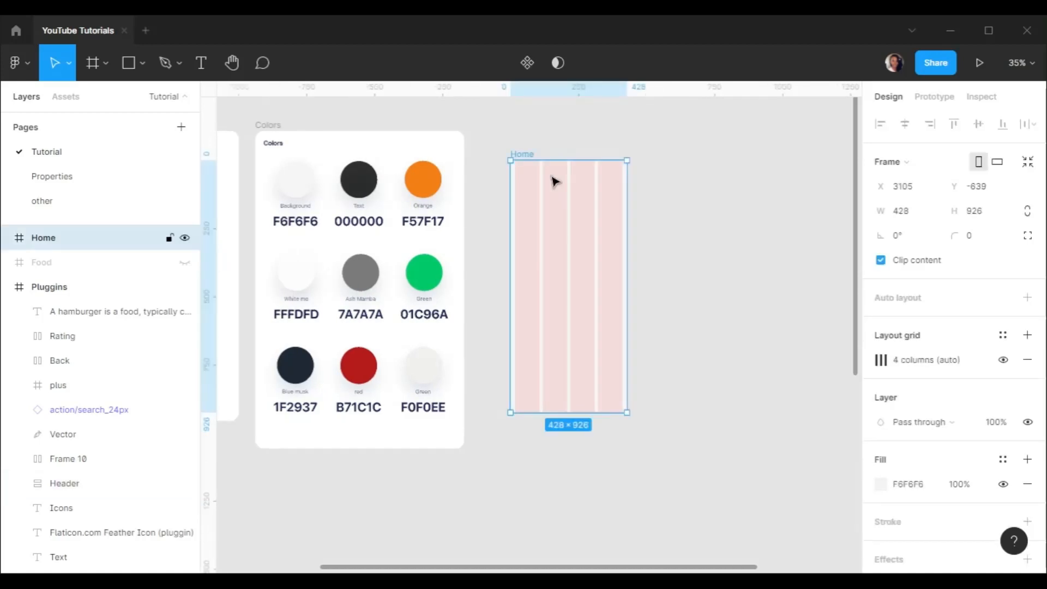
key("ctrl+v")
left_click(905, 124)
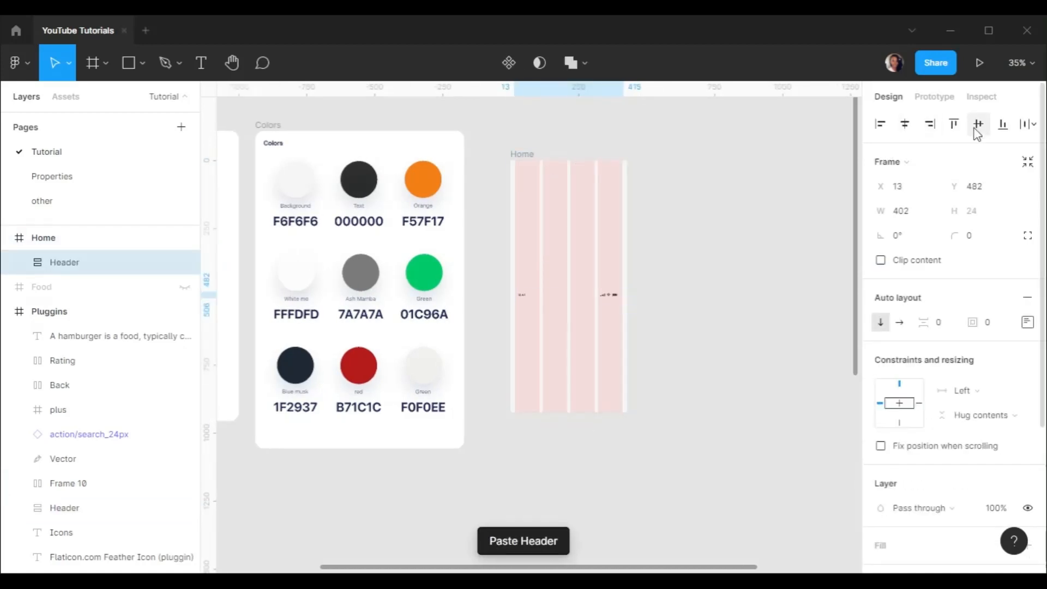
left_click(954, 125)
Copy the green carrot icon from the Pluggins frame into Home and place it below the time at about X 30, Y 86
scroll(572, 186, "up", 3)
scroll(574, 182, "left", 6)
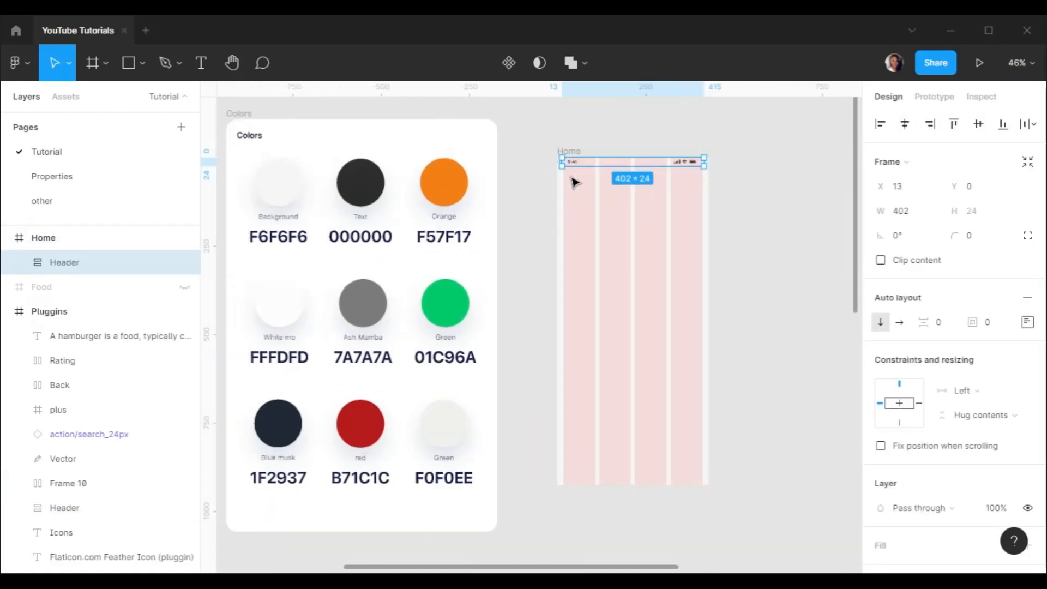
left_click(412, 263)
scroll(413, 262, "up", 4)
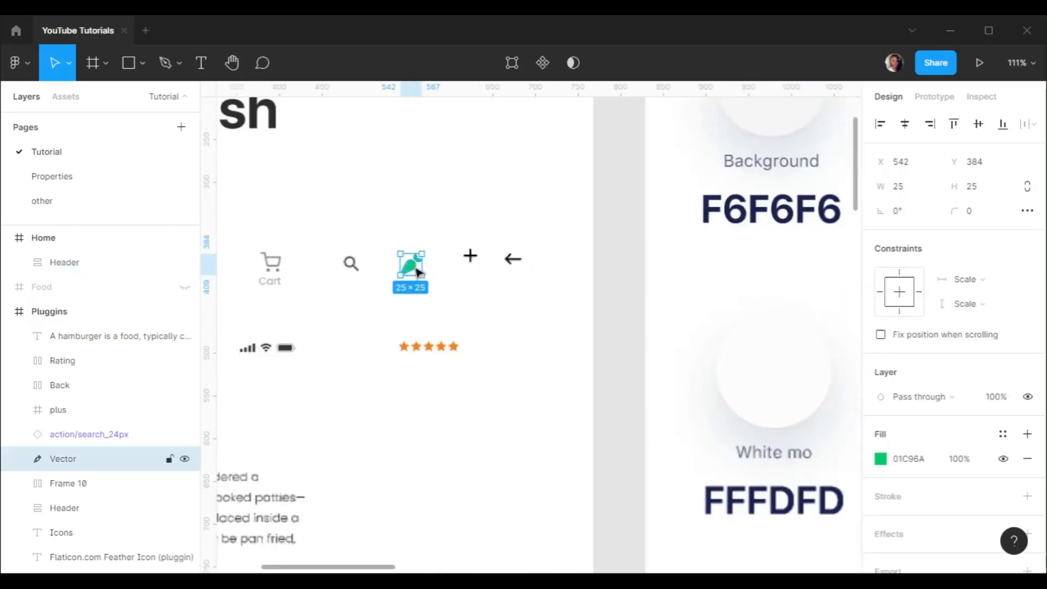
scroll(461, 252, "down", 1)
scroll(466, 248, "right", 6)
scroll(468, 244, "down", 3)
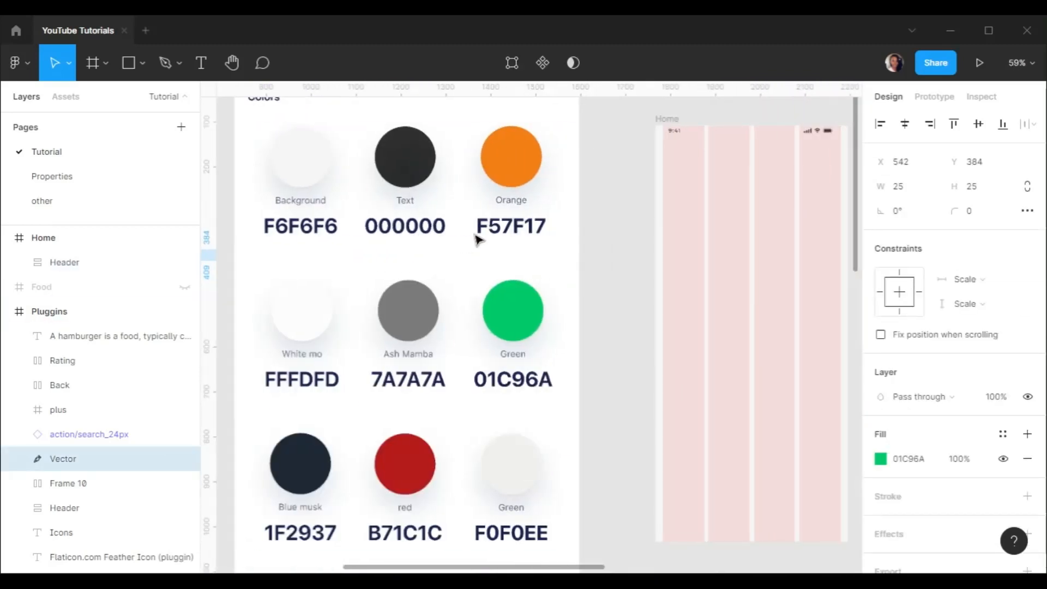
left_click(668, 120)
key("ctrl+v")
scroll(668, 133, "right", 3)
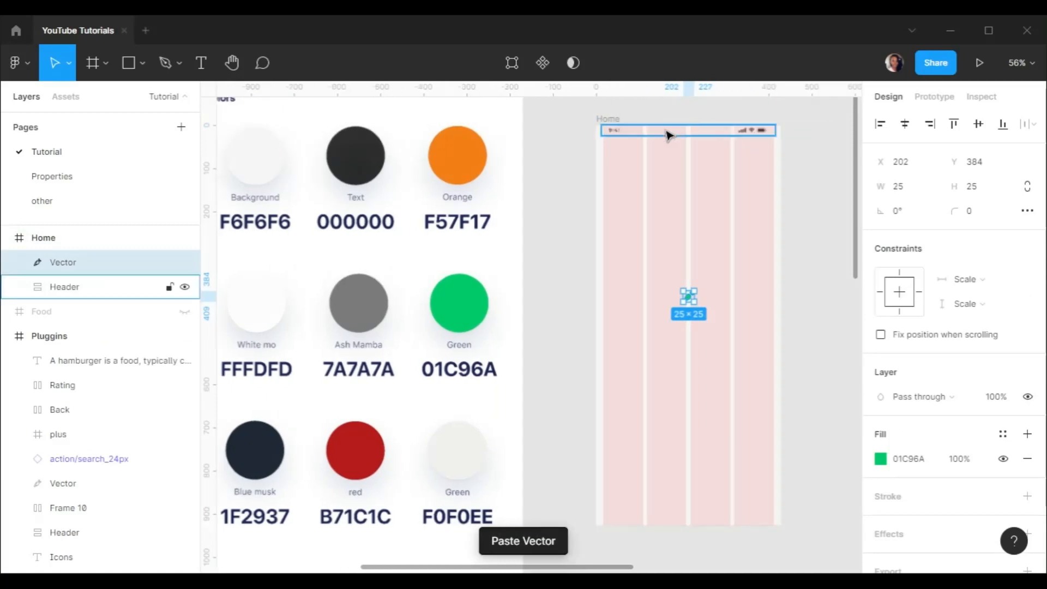
scroll(676, 131, "up", 2)
left_click_drag(694, 341, 607, 179)
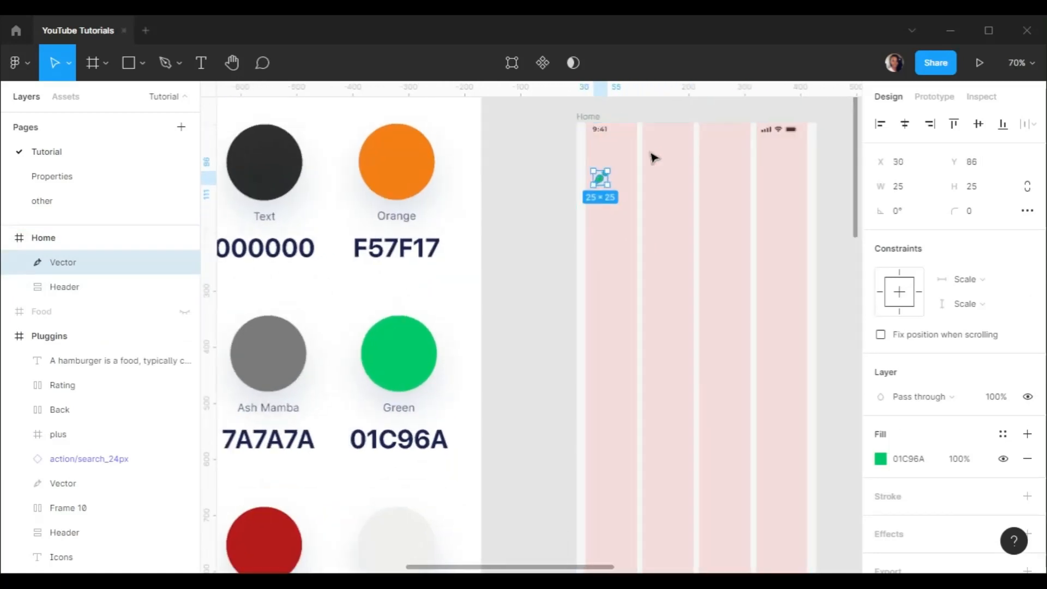
Add the left-aligned text "Bigbites" beside the carrot icon in the Home frame
scroll(656, 156, "up", 3)
scroll(657, 156, "right", 2)
scroll(656, 156, "up", 1)
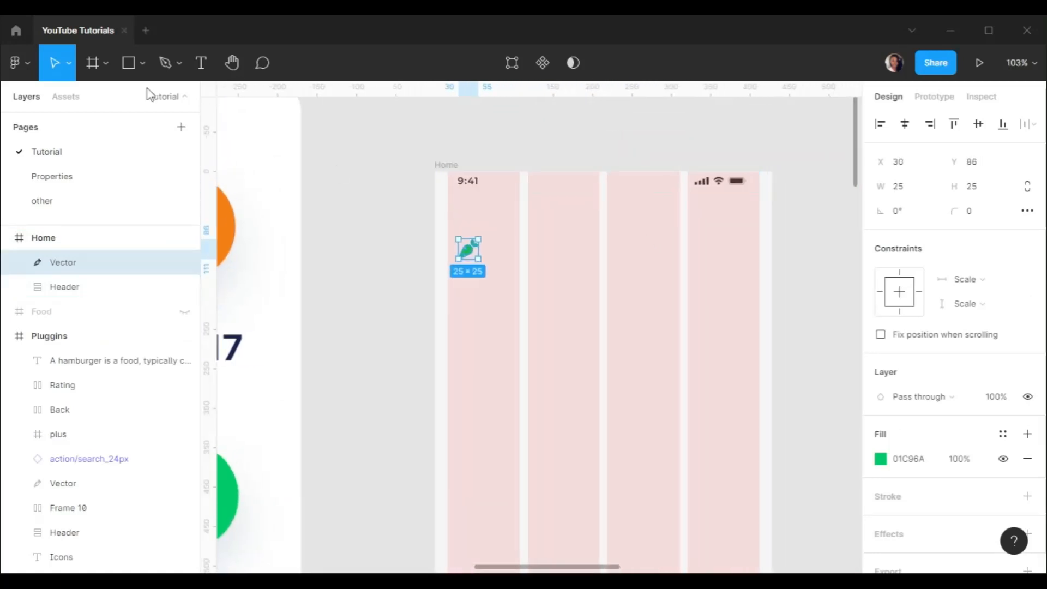
left_click(201, 62)
left_click(527, 258)
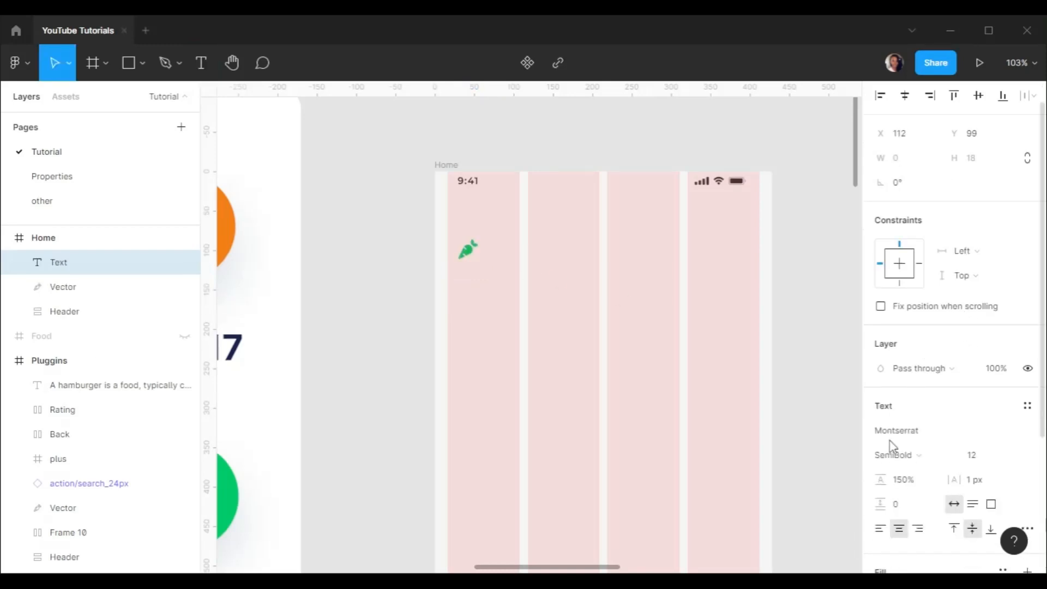
scroll(890, 444, "down", 4)
left_click(880, 334)
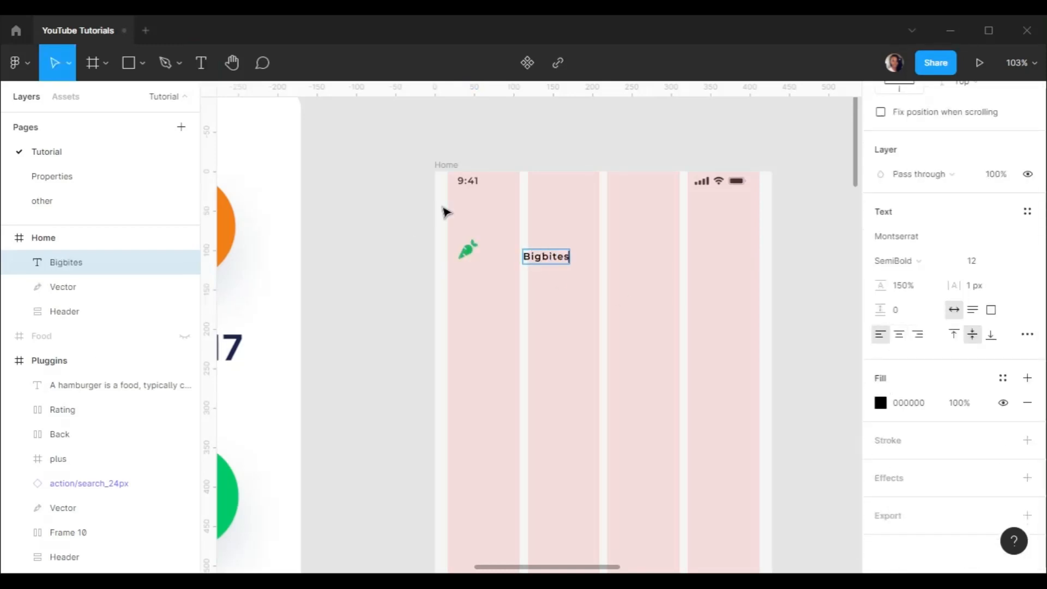
Set the Bigbites text to SF Pro Text, Regular weight, size 18
left_click(919, 243)
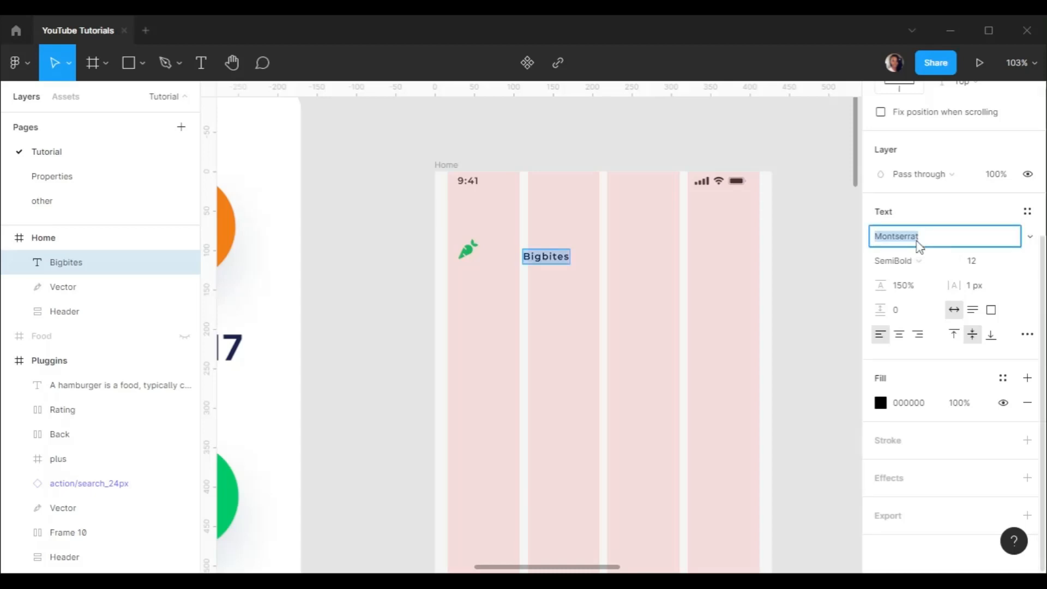
key("Return")
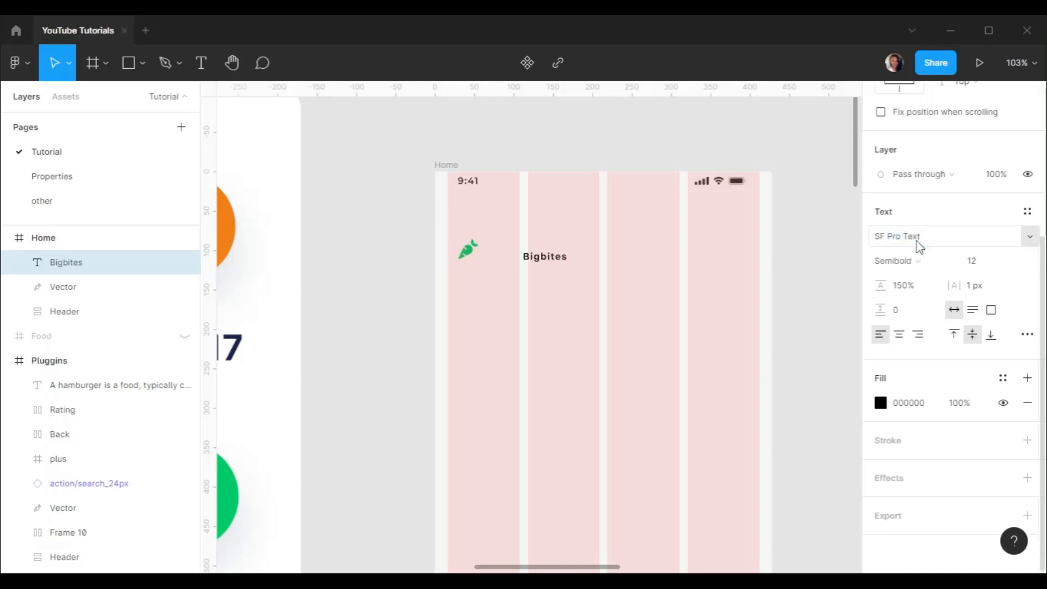
left_click(972, 261)
type("18")
key("Return")
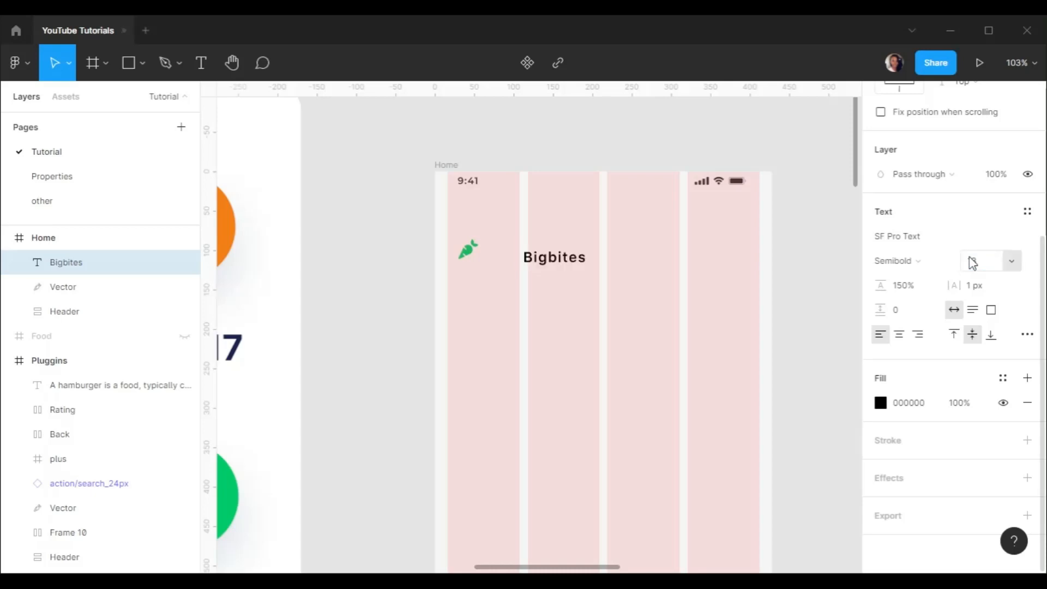
left_click(919, 265)
left_click(930, 251)
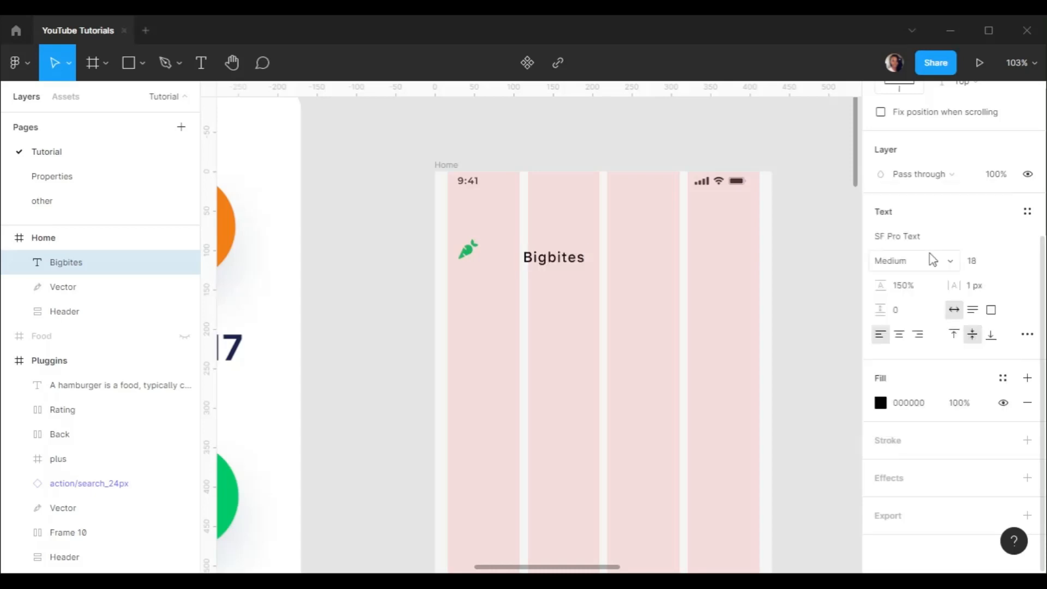
left_click(930, 269)
left_click(918, 241)
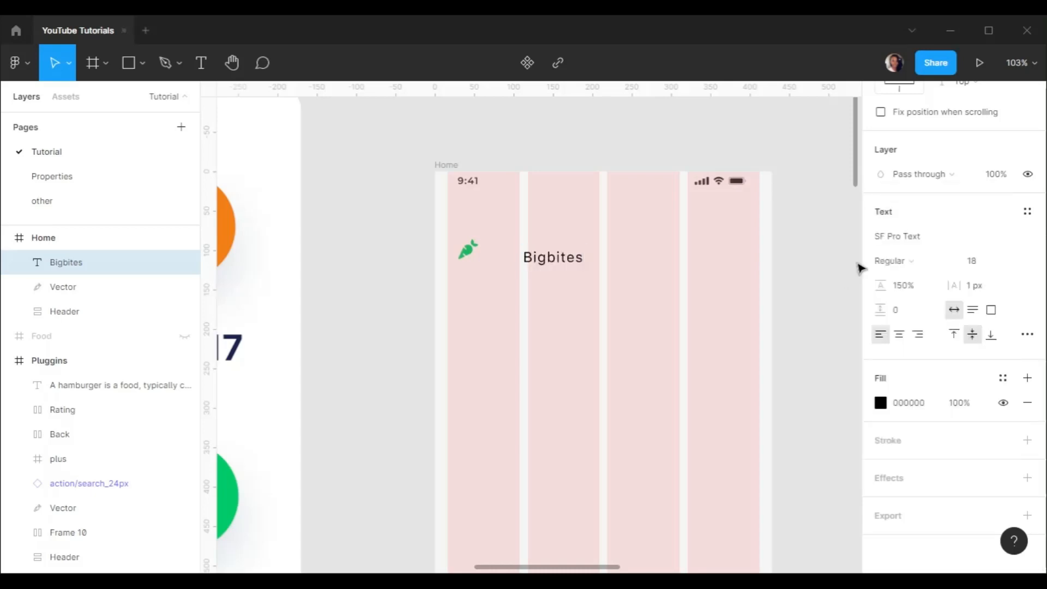
Reduce the Bigbites text's black fill to 80% opacity
left_click(963, 409)
type("8")
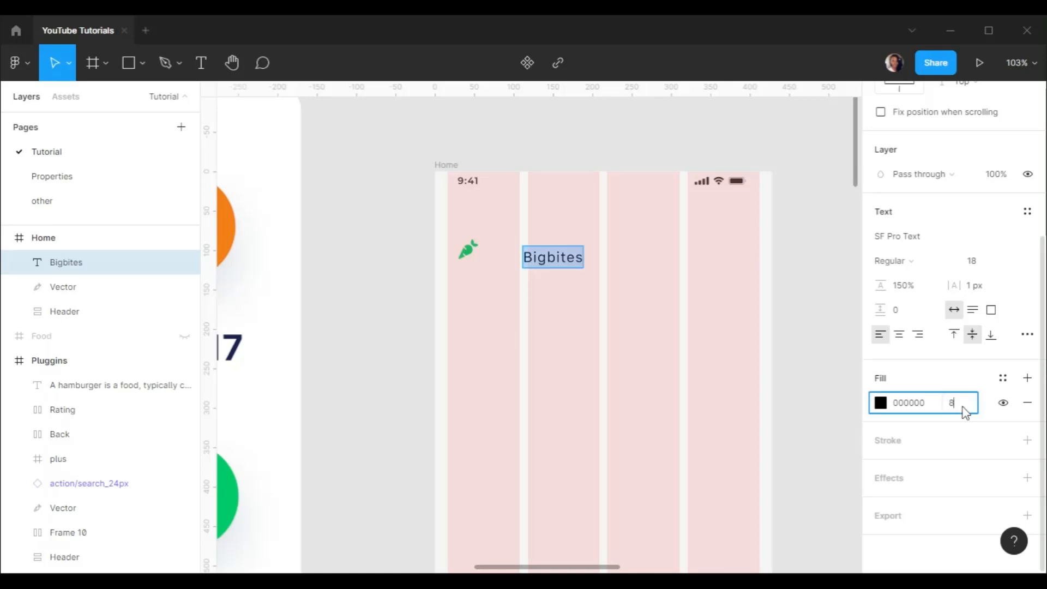
type("0")
key("Return")
key("Escape")
Align the carrot icon and the Bigbites text on their vertical centres and set the spacing between them to 8
left_click(473, 252, "shift")
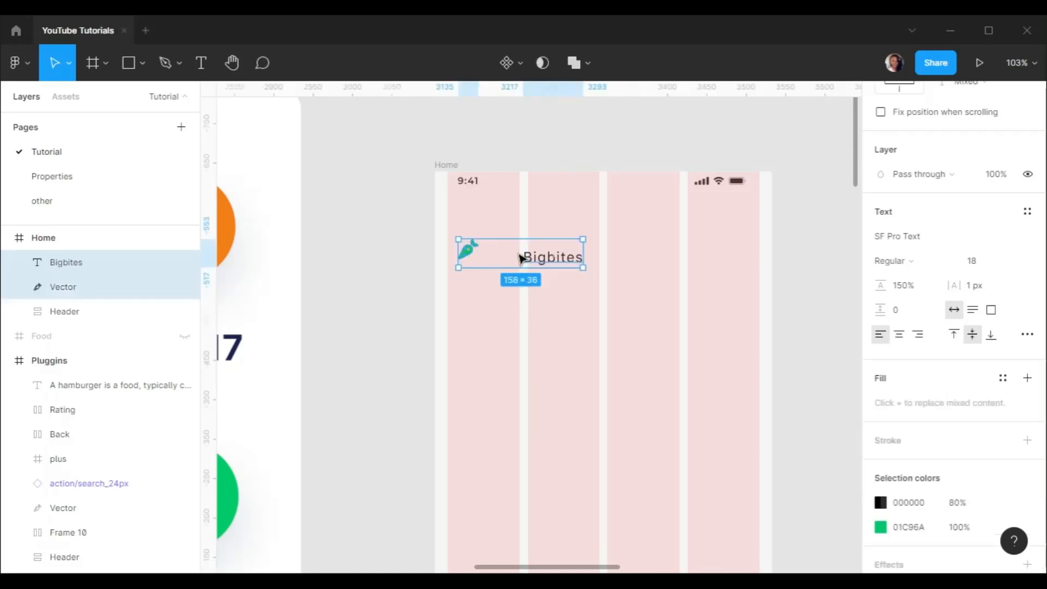
scroll(1006, 176, "up", 5)
left_click(979, 124)
left_click(898, 235)
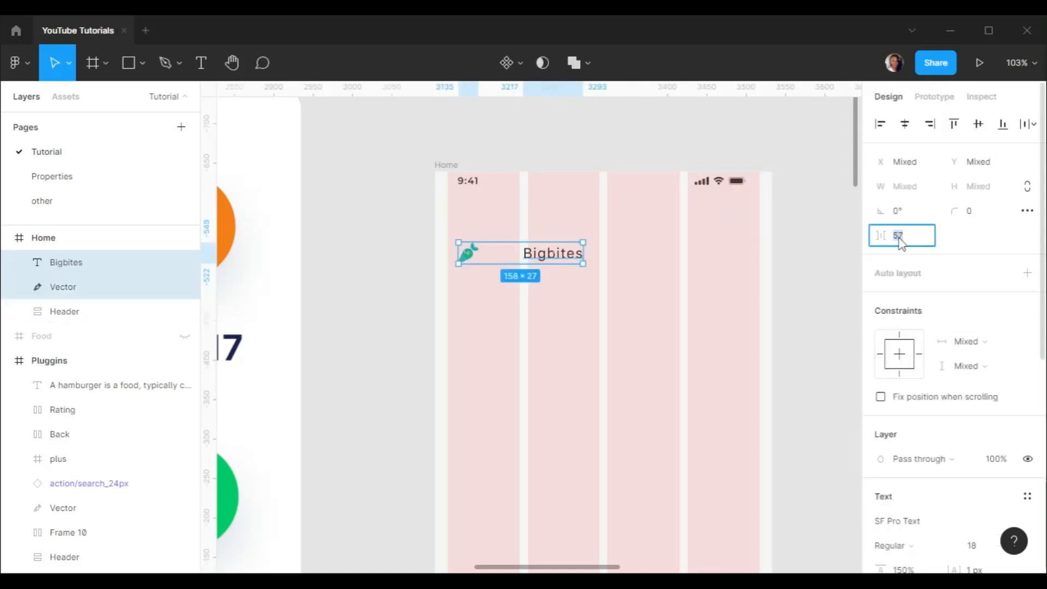
key("Return")
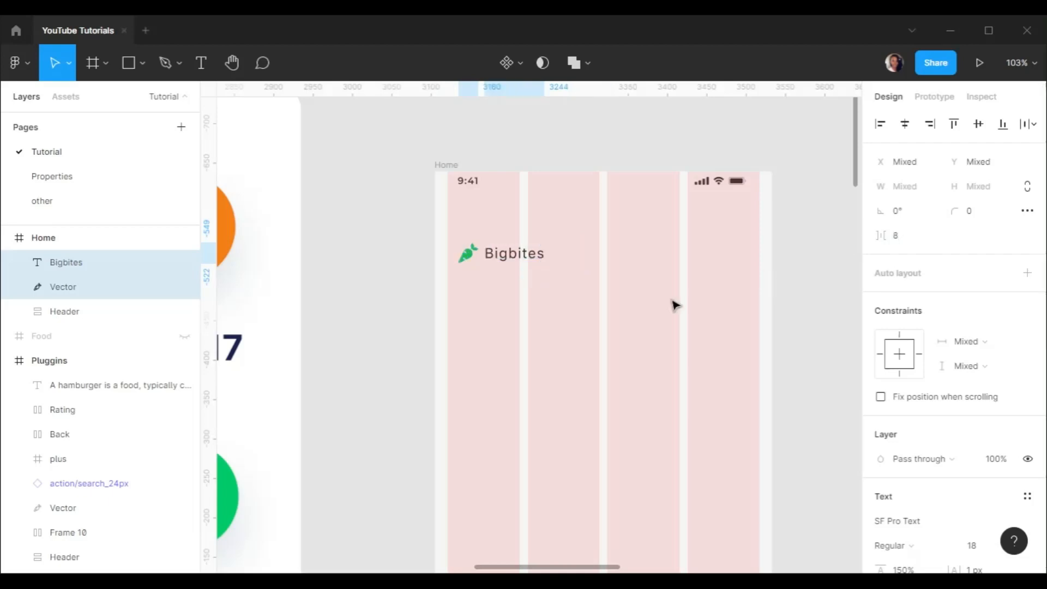
Wrap the carrot icon and the Bigbites text in a horizontal auto layout with its contents centred vertically
left_click(1026, 272)
left_click(1027, 322)
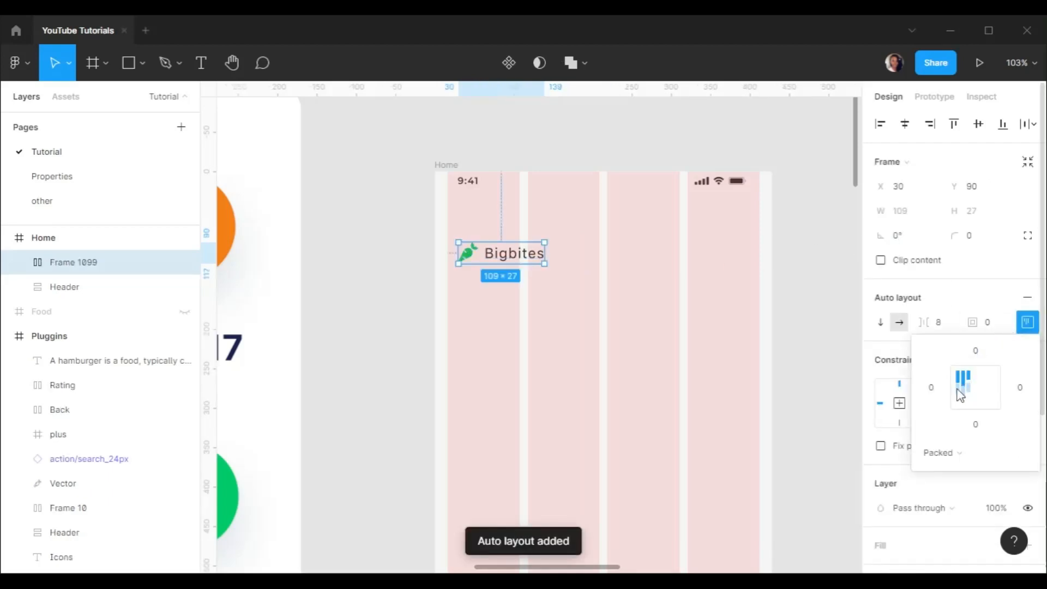
left_click_drag(499, 251, 492, 220)
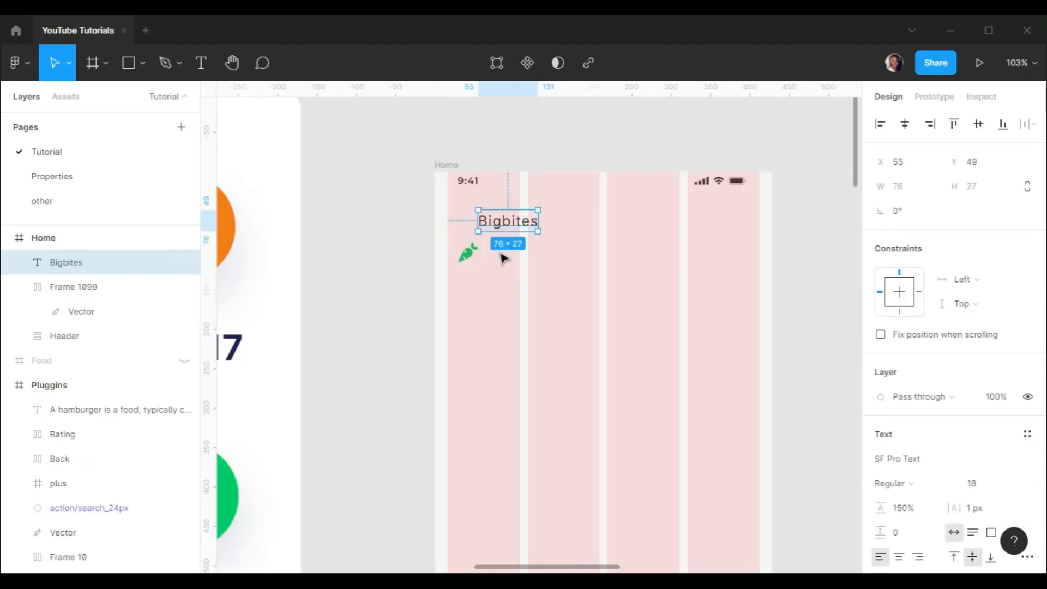
key("ctrl+z")
key("Escape")
Set the Bigbites logo frame 20 below the status bar and shift it to X 16, the first grid column's left edge
left_click_drag(488, 257, 490, 226)
scroll(472, 194, "up", 2)
scroll(476, 201, "up", 3)
left_click(753, 168, "shift")
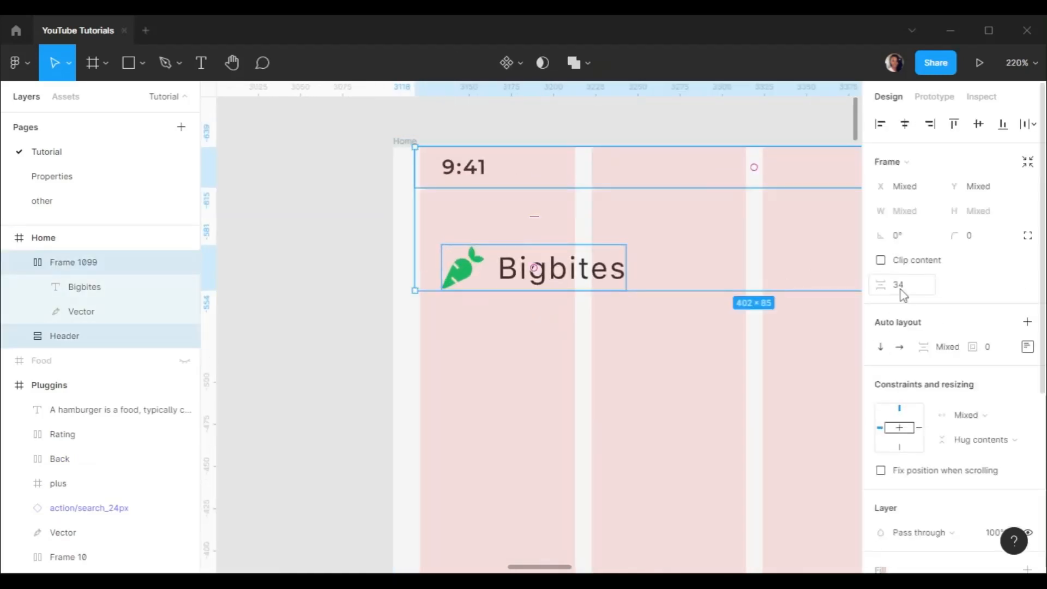
left_click(912, 286)
type("20")
key("Return")
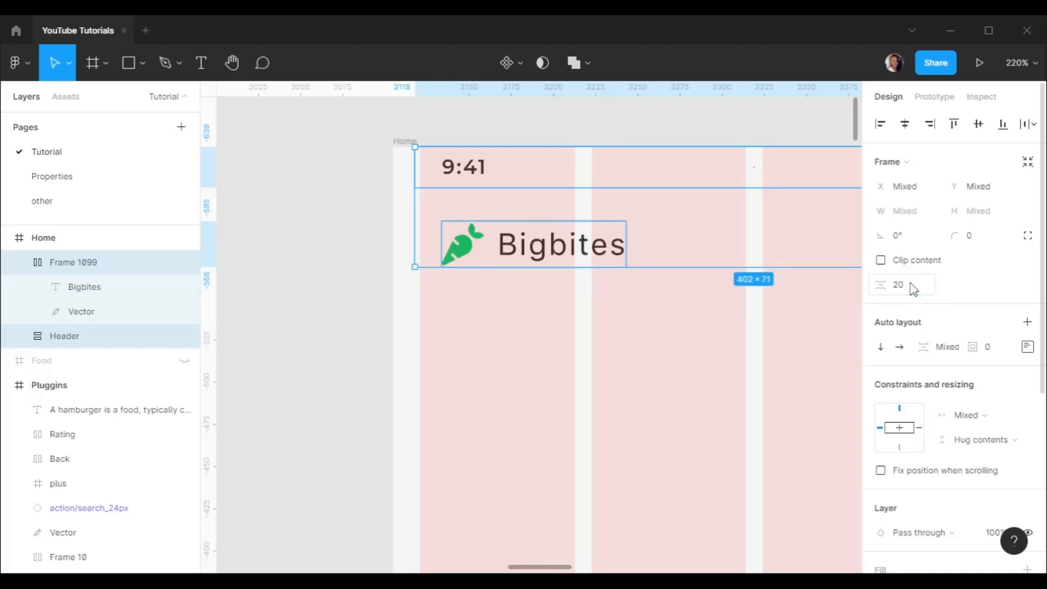
left_click(806, 194)
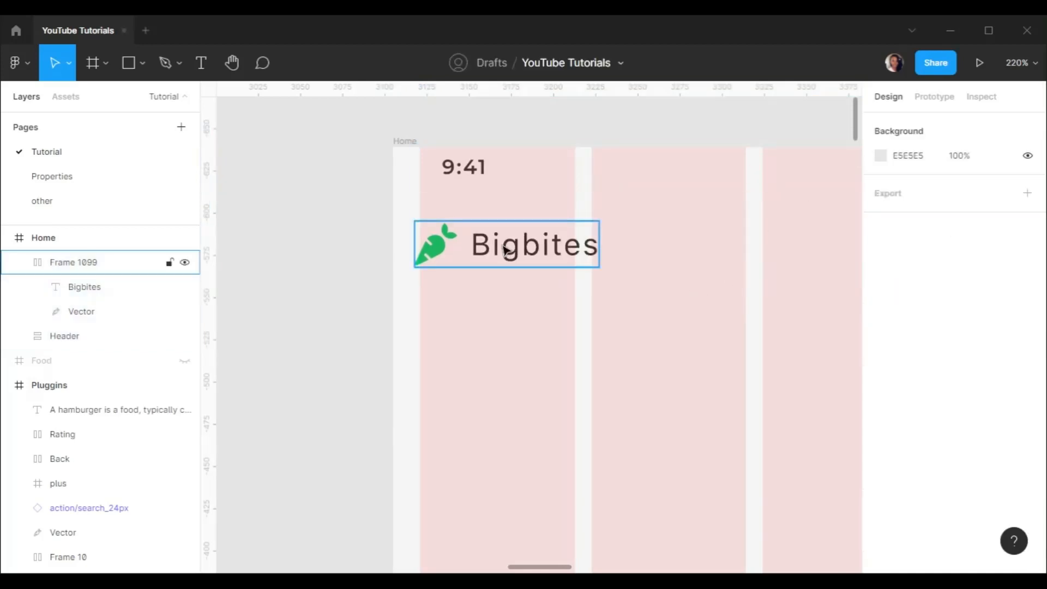
left_click(521, 249)
scroll(604, 307, "down", 5)
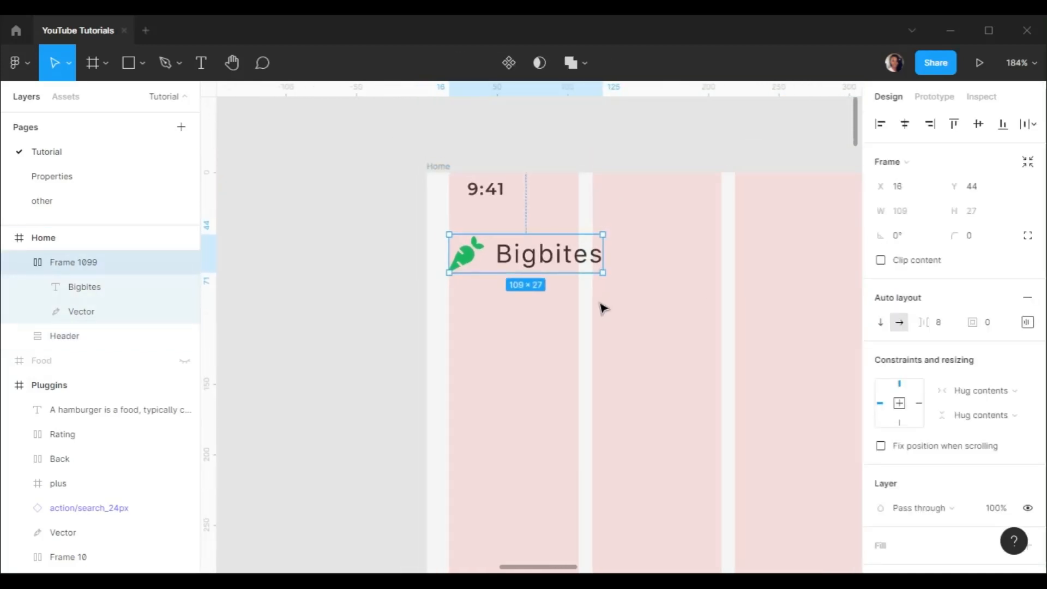
Draw a circle in the Home frame's last grid column below the status icons and size it to 34 × 34
scroll(602, 306, "right", 2)
key("o")
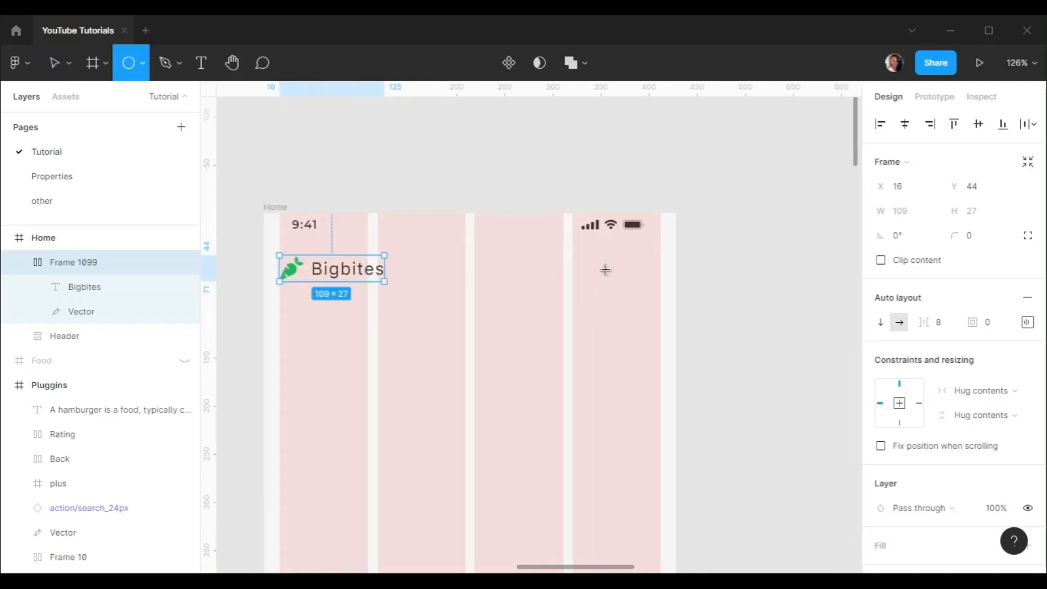
left_click_drag(605, 269, 641, 304)
left_click(905, 189)
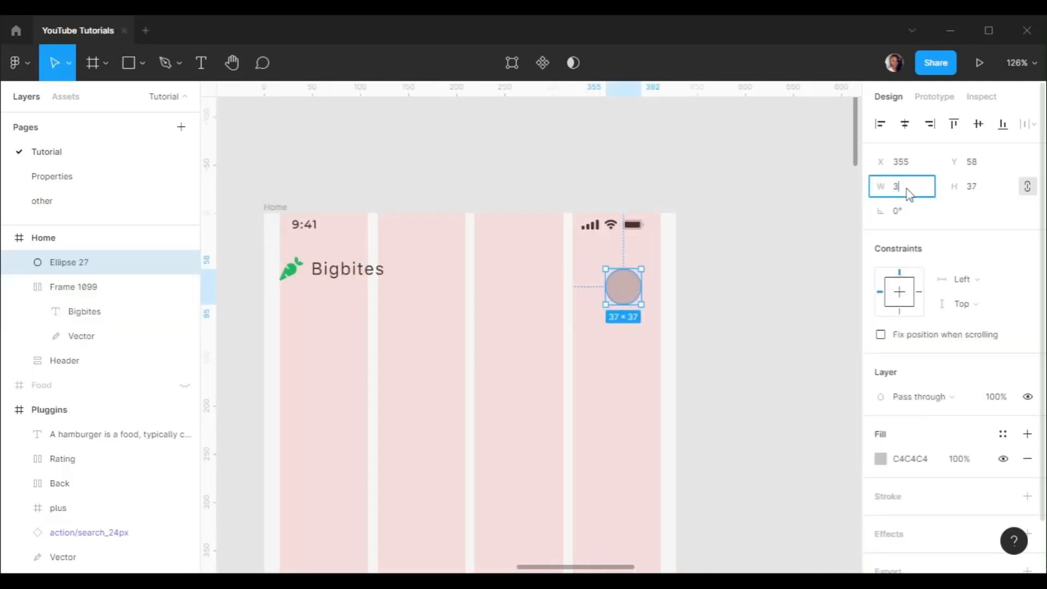
type("34")
key("Tab")
type("34")
key("Return")
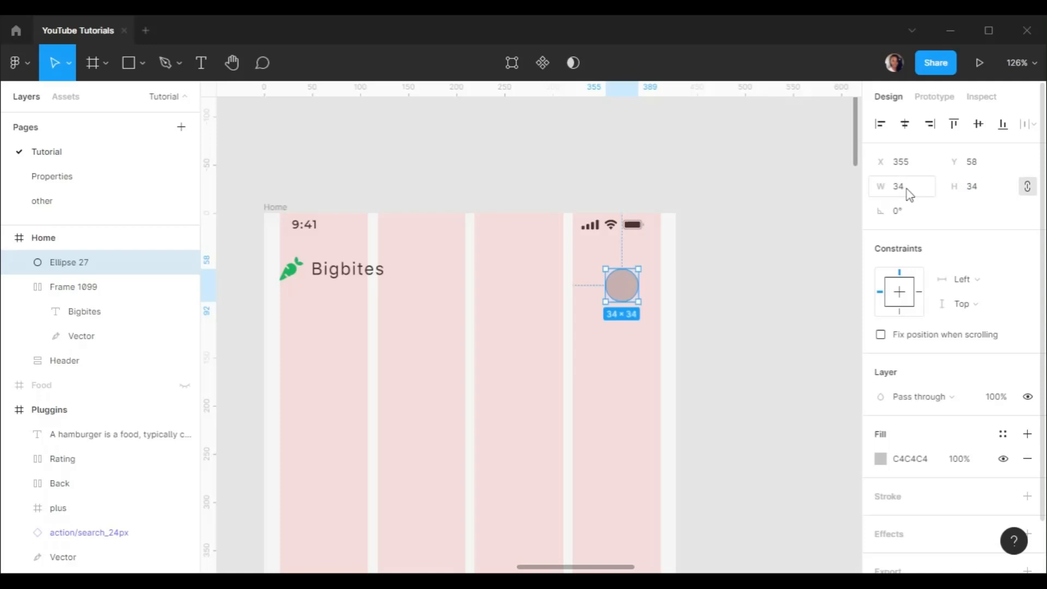
Fill the circle with a profile photo using the Avatars plugin
right_click(624, 290)
mouse_move(641, 453)
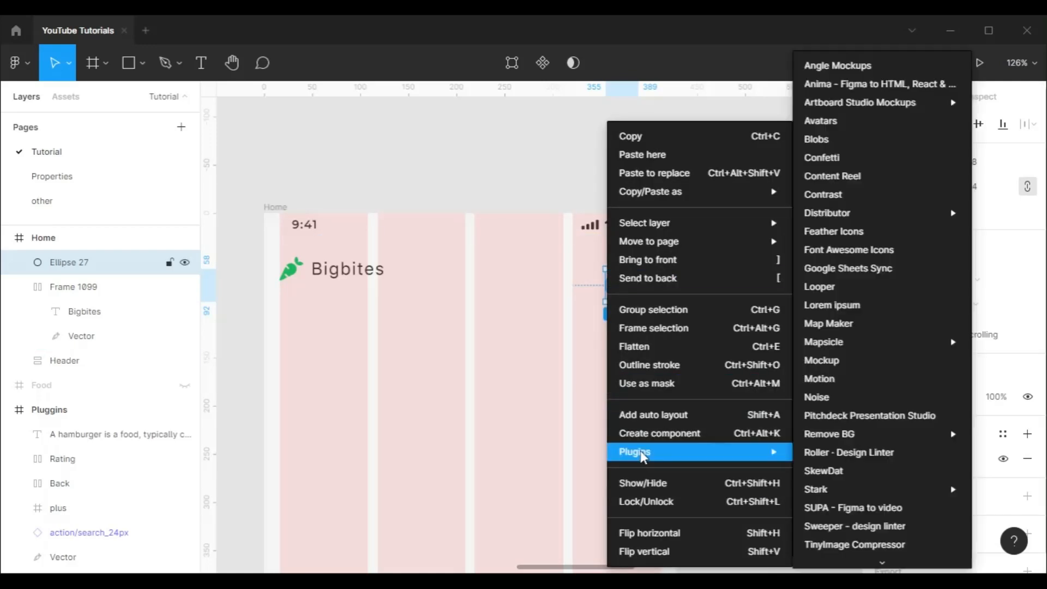
left_click(835, 121)
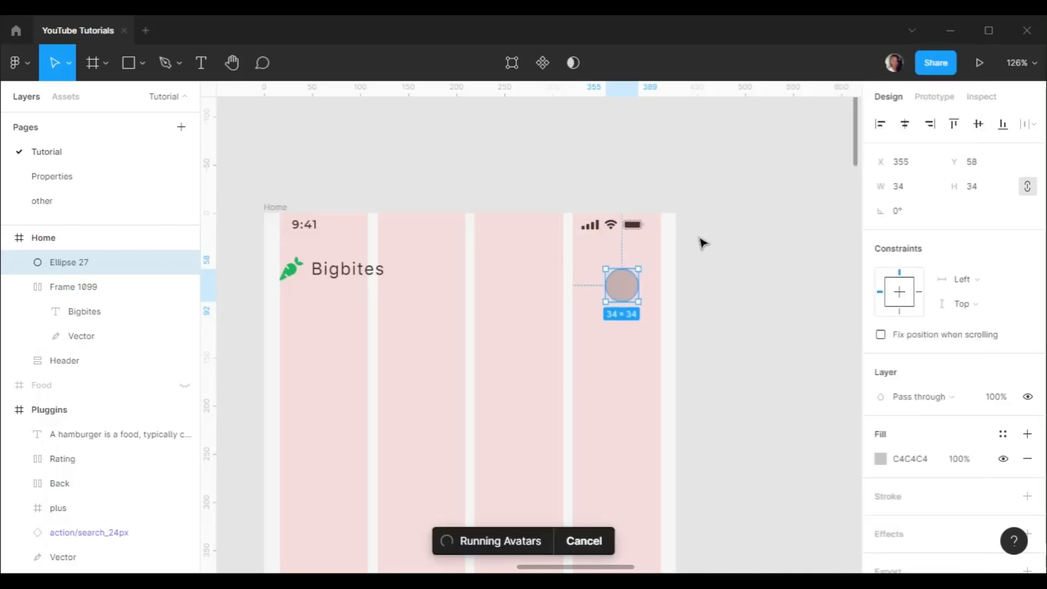
Move the avatar near the last grid column's right edge and align it with the Bigbites logo on their vertical centres
left_click_drag(617, 289, 633, 279)
left_click(362, 267, "shift")
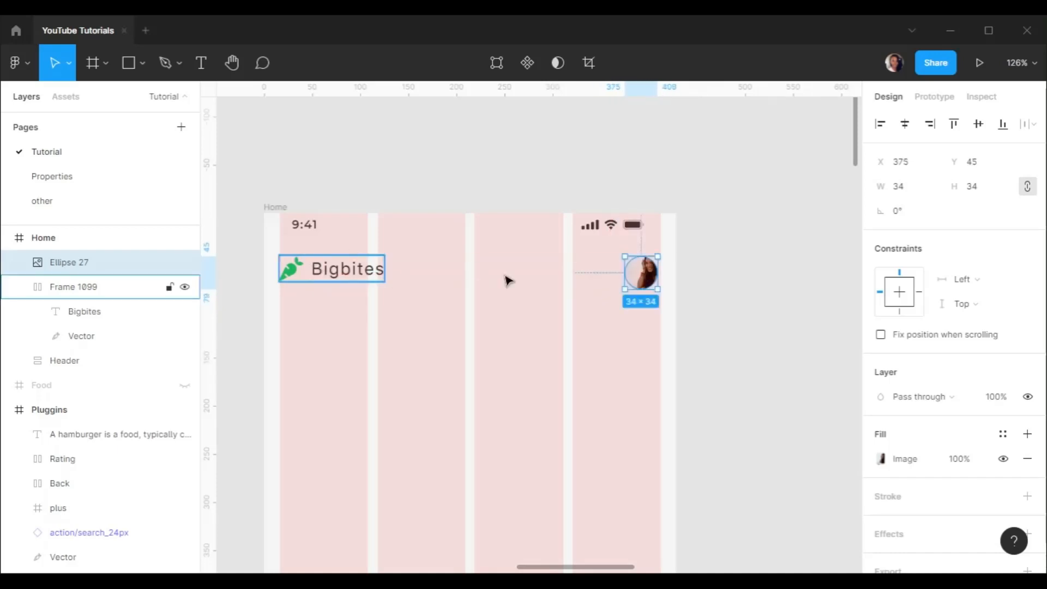
left_click(982, 131)
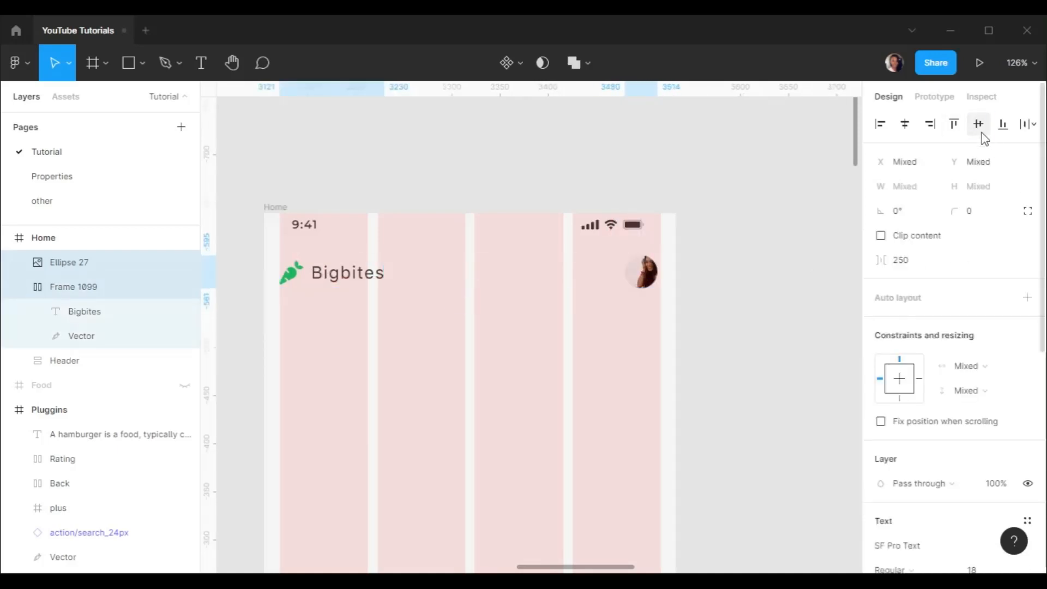
Wrap the Bigbites logo and the avatar in a horizontal auto layout and centre it horizontally in the Home frame
left_click(1026, 298)
left_click(1027, 322)
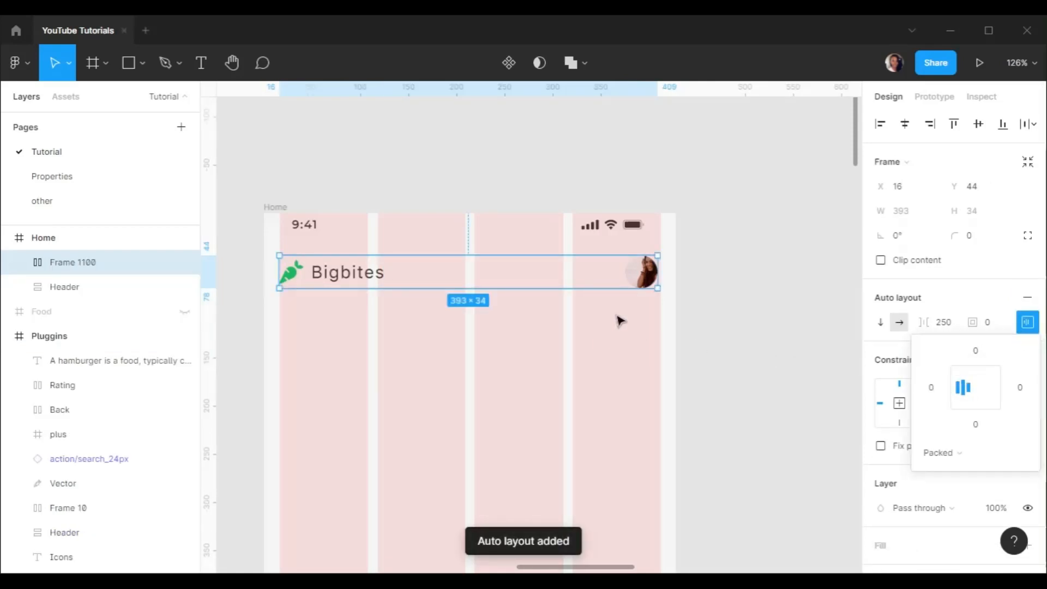
left_click(904, 123)
left_click(674, 179)
Draw a rectangle about 395 × 198 across the four grid columns, with a corner radius of 10, placed at about Y 213
scroll(603, 241, "down", 2)
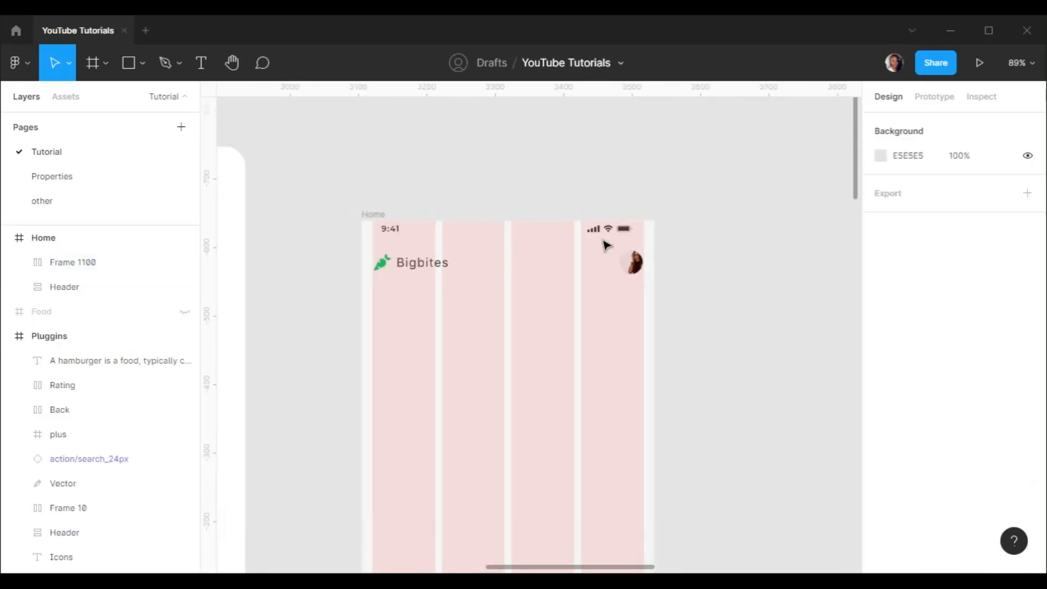
left_click(131, 63)
left_click_drag(373, 293, 643, 419)
left_click_drag(557, 421, 556, 429)
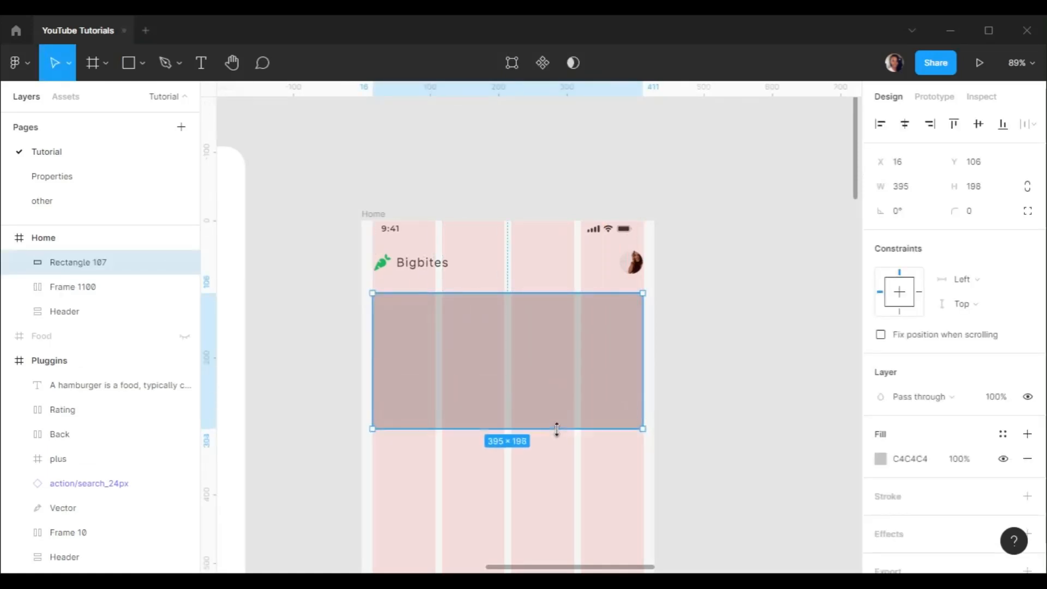
left_click_drag(584, 343, 591, 359)
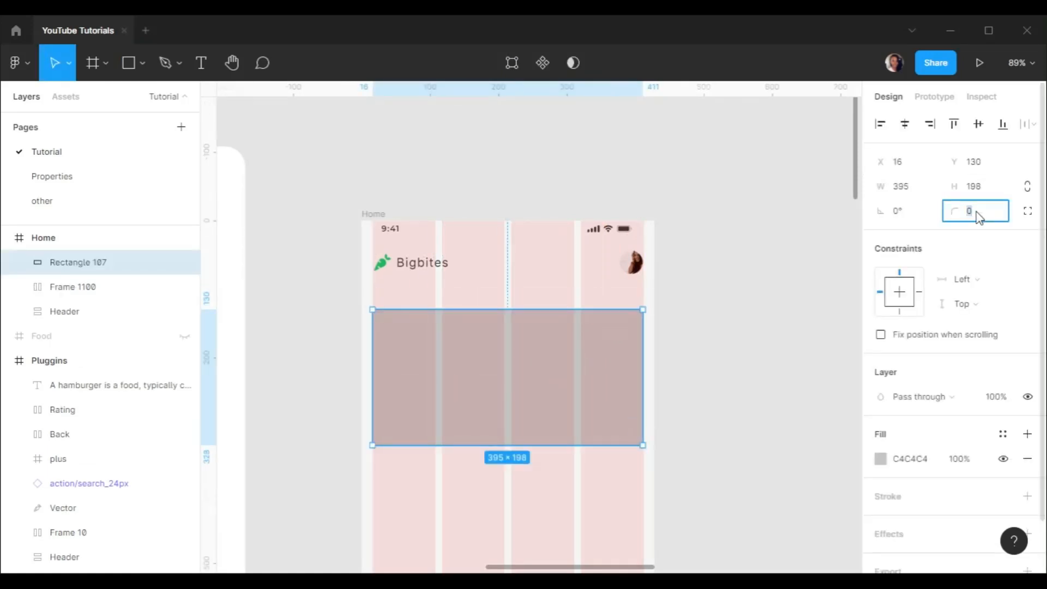
left_click_drag(558, 363, 563, 415)
Draw a search bar rectangle about 369 × 47 between the logo row and the large rectangle, horizontally centred, with a corner radius of 10
left_click(129, 62)
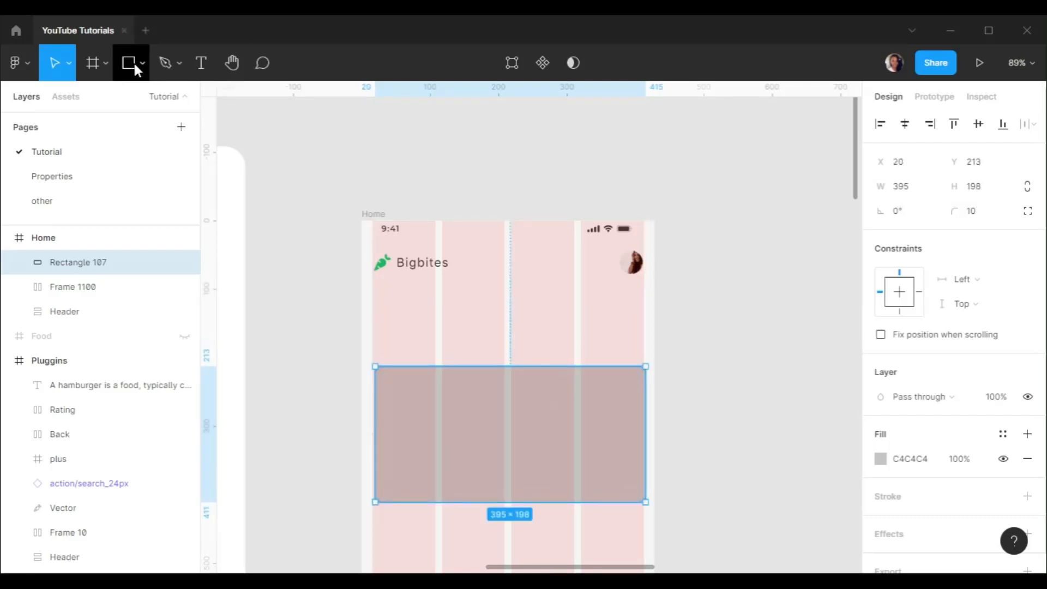
mouse_move(383, 296)
left_mouse_down()
mouse_move(575, 333)
mouse_move(628, 329)
mouse_move(636, 308)
left_mouse_up()
left_click(904, 123)
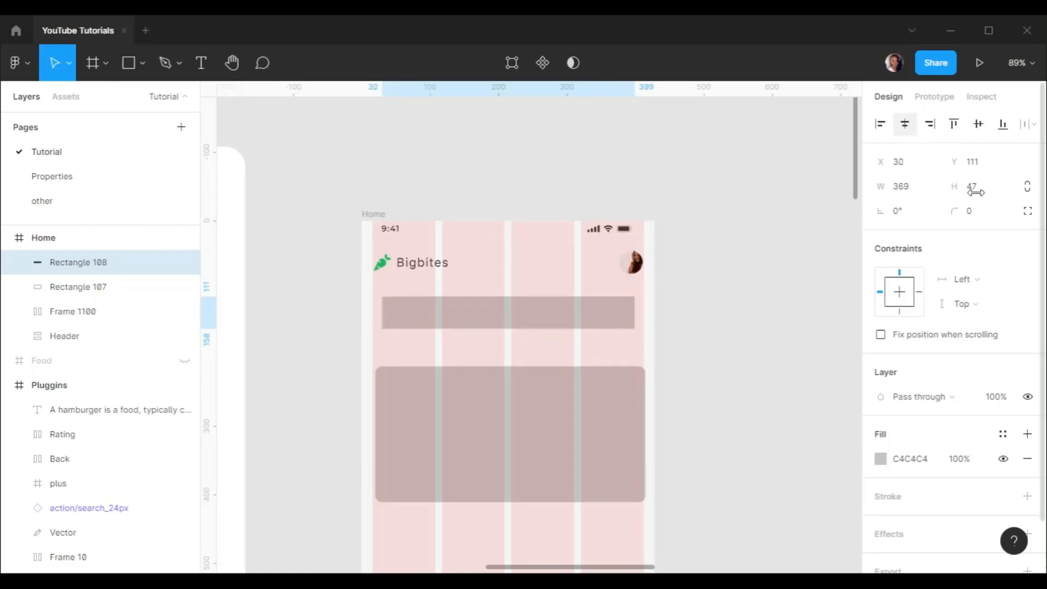
left_click(969, 211)
type("10")
key("Return")
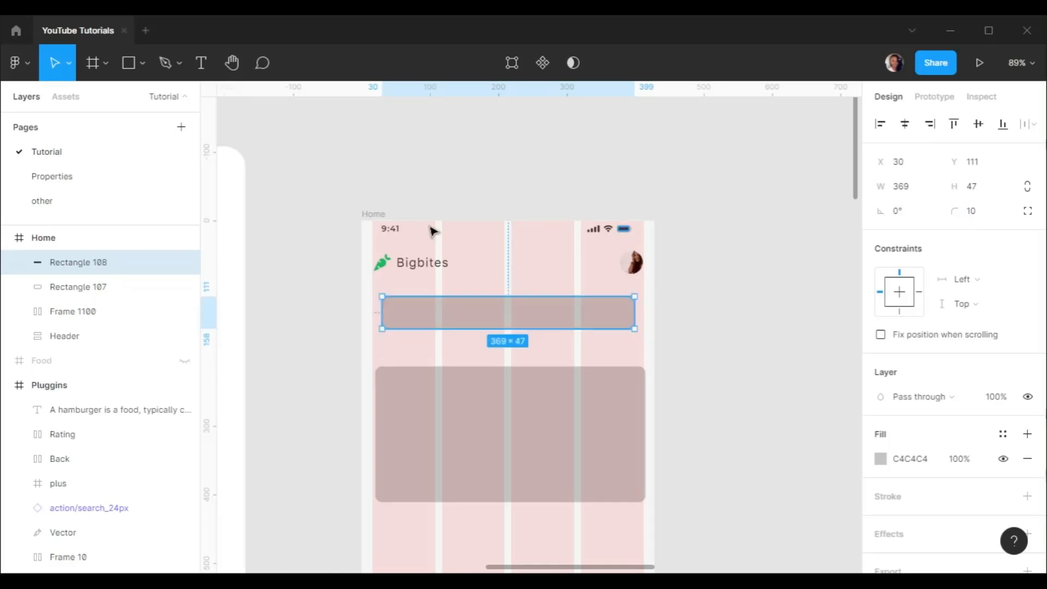
Fill the search bar rectangle with the off-white FFFDFD sampled from the canvas
scroll(432, 232, "down", 2)
scroll(526, 255, "down", 3)
scroll(526, 255, "left", 3)
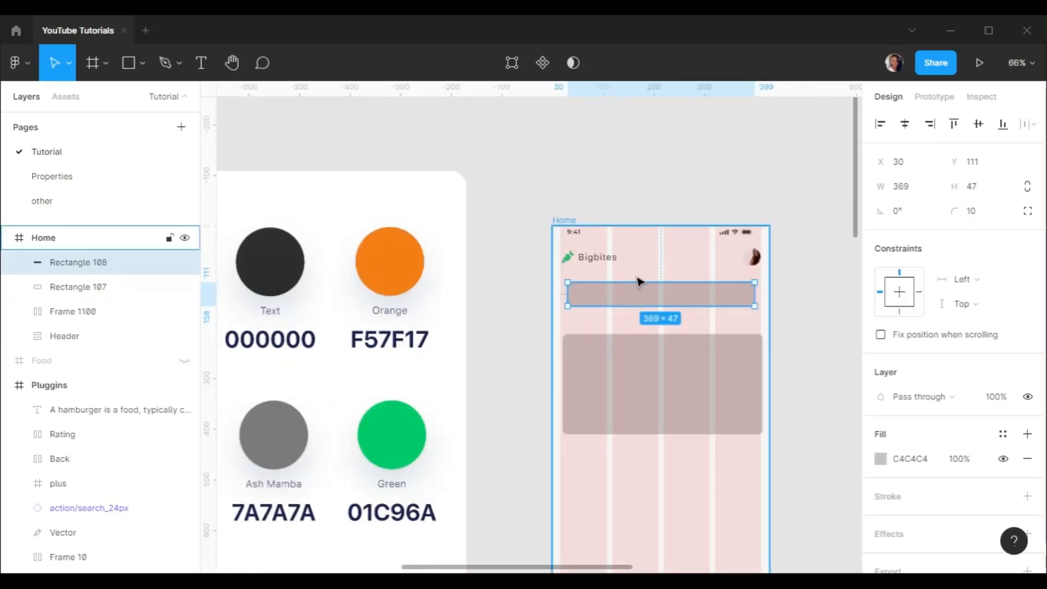
scroll(638, 280, "down", 3)
left_click(880, 459)
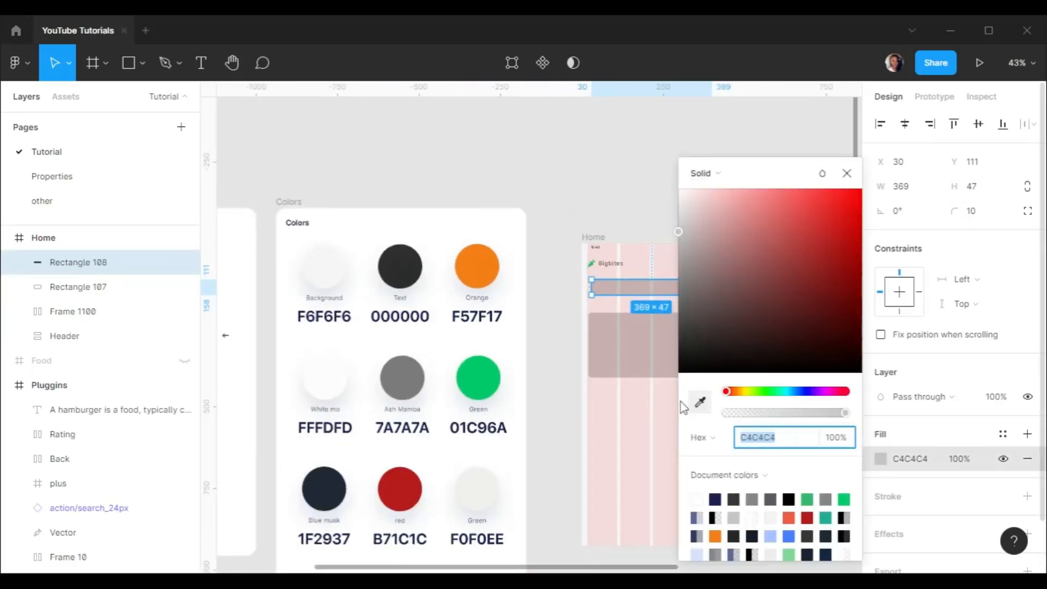
left_click(700, 402)
left_click(790, 118)
left_click(846, 173)
Move the search icon from the Pluggins frame's icons into the Home frame
scroll(579, 177, "down", 1)
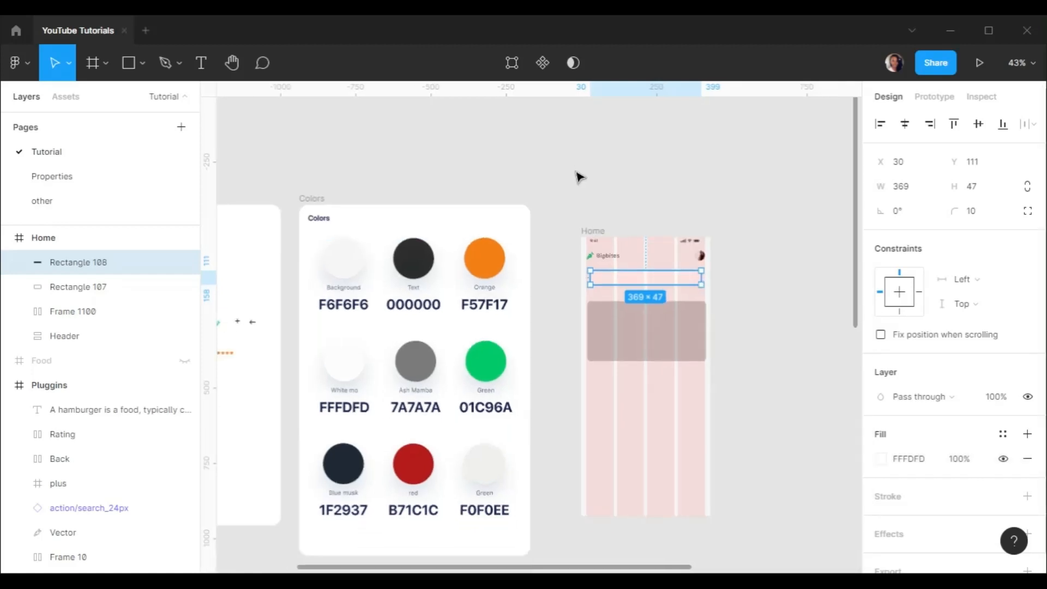
scroll(580, 177, "left", 4)
left_click(413, 325)
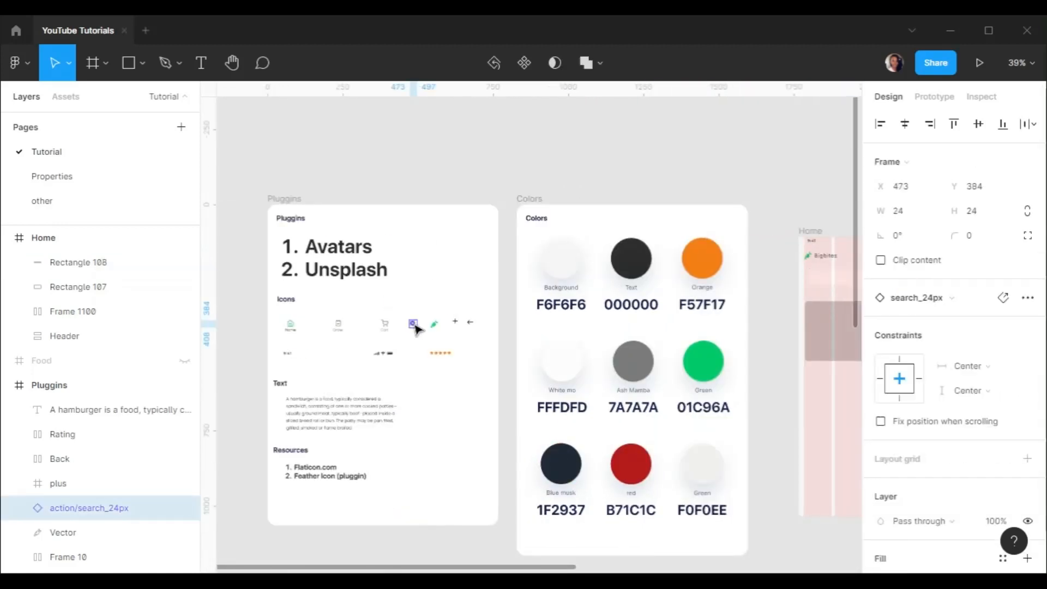
left_click_drag(438, 330, 829, 280)
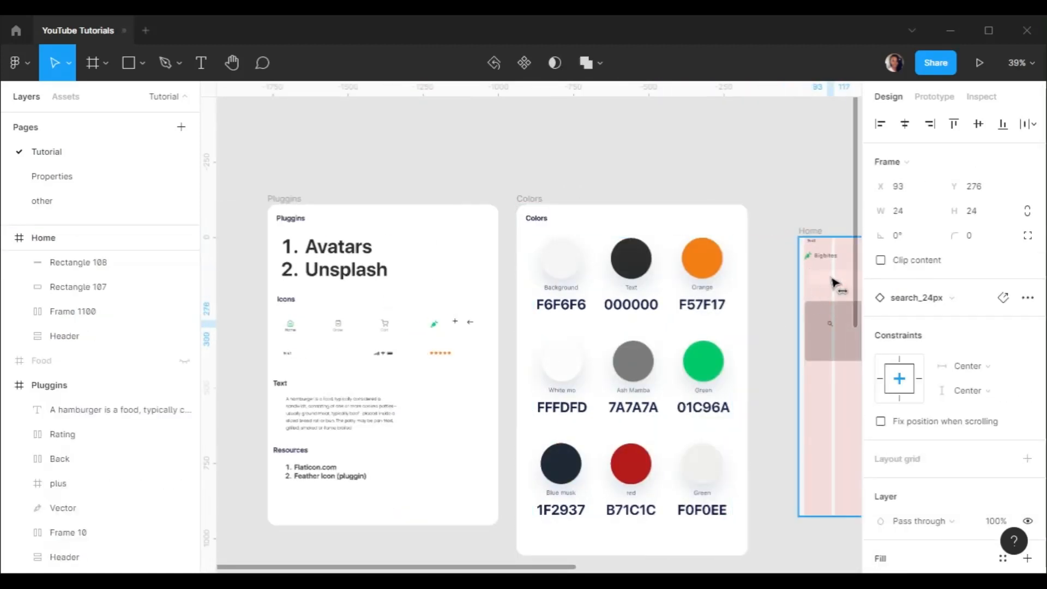
Place the search icon at the left end of the search bar and align the two on their vertical centres
scroll(830, 280, "down", 2)
scroll(812, 281, "right", 4)
scroll(638, 276, "up", 10)
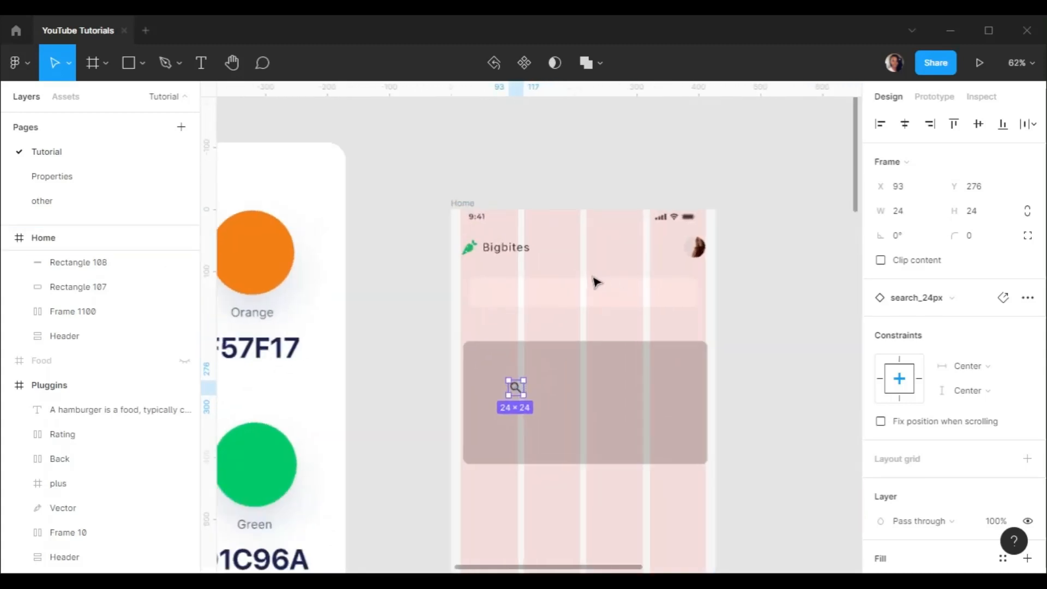
left_click_drag(451, 487, 399, 307)
left_click(463, 306, "shift")
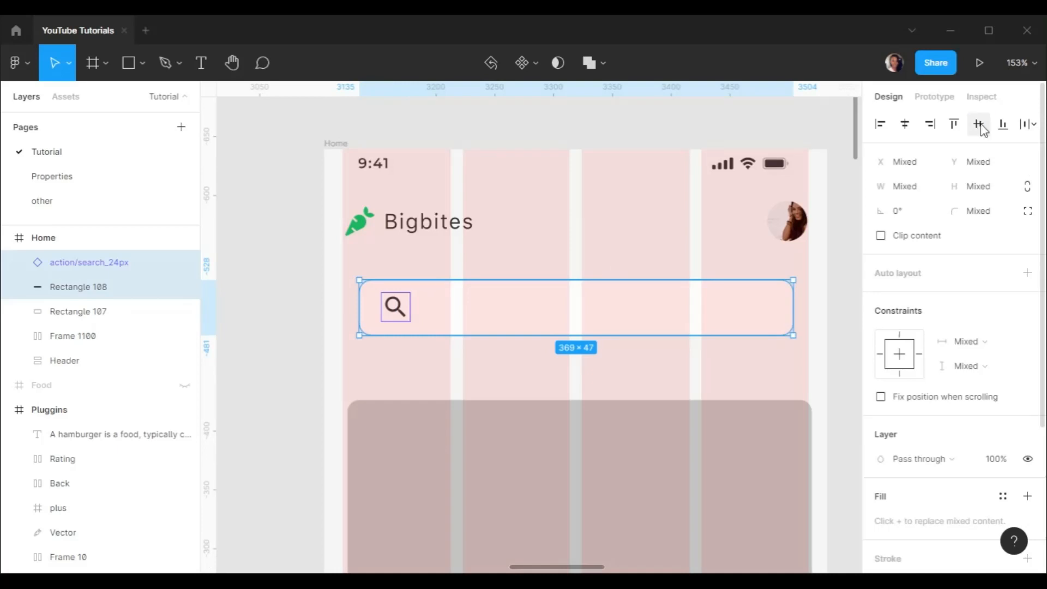
left_click(269, 168)
Add the text "What do you want to eat?" beside the search icon in the search bar
left_click(201, 63)
left_click(435, 309)
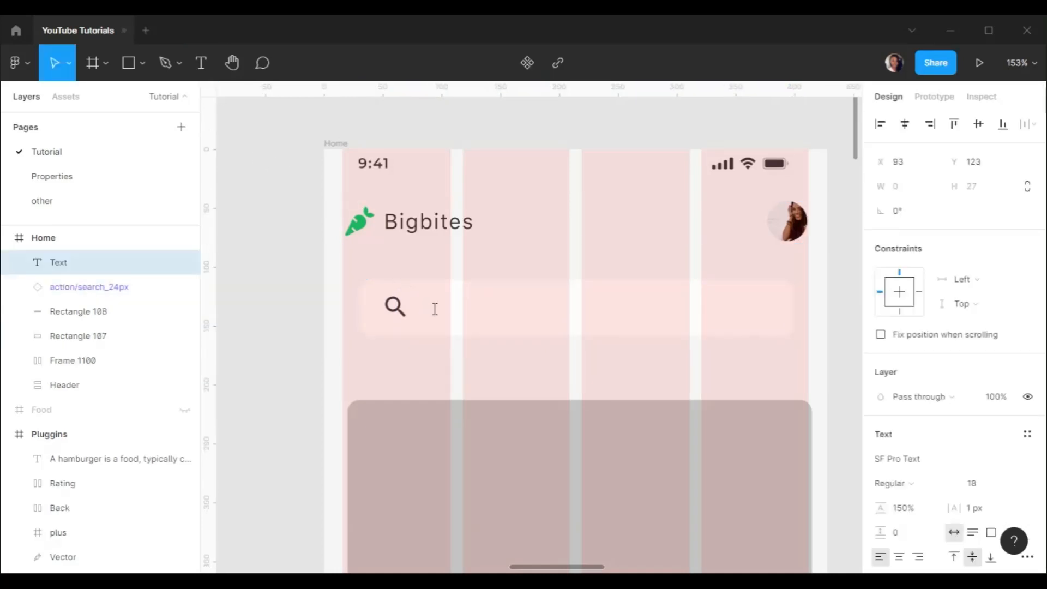
type("What do ")
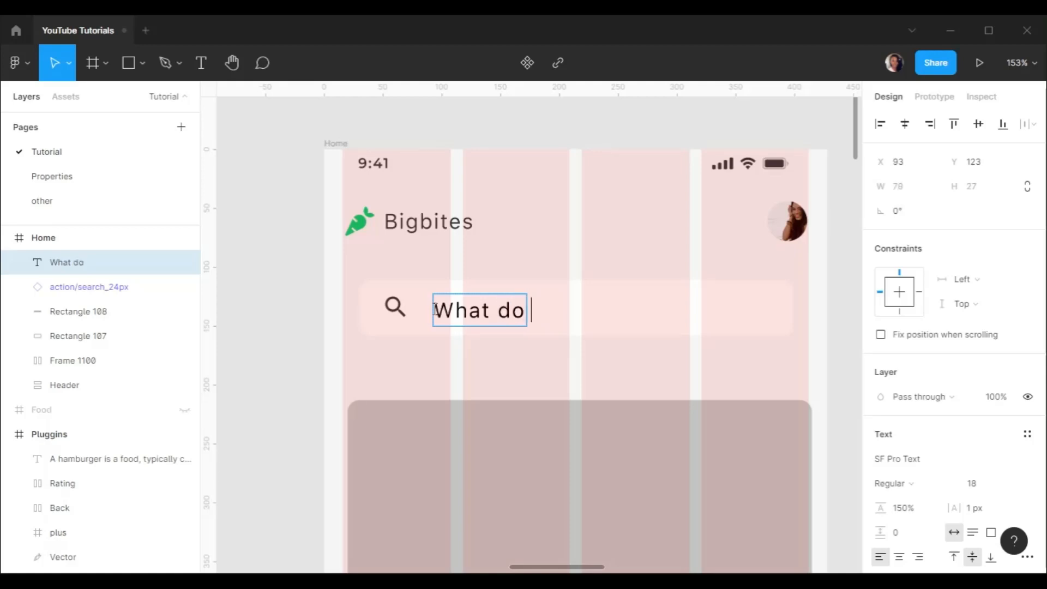
type("you want to eat?")
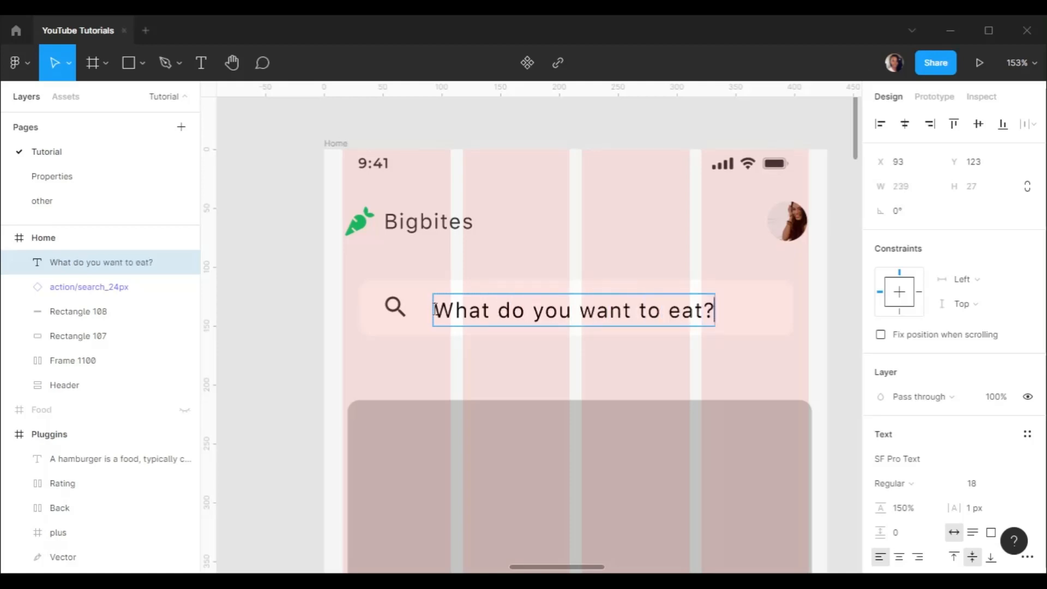
Set the search bar's placeholder text to size 14
key("ctrl+a")
scroll(317, 331, "down", 3)
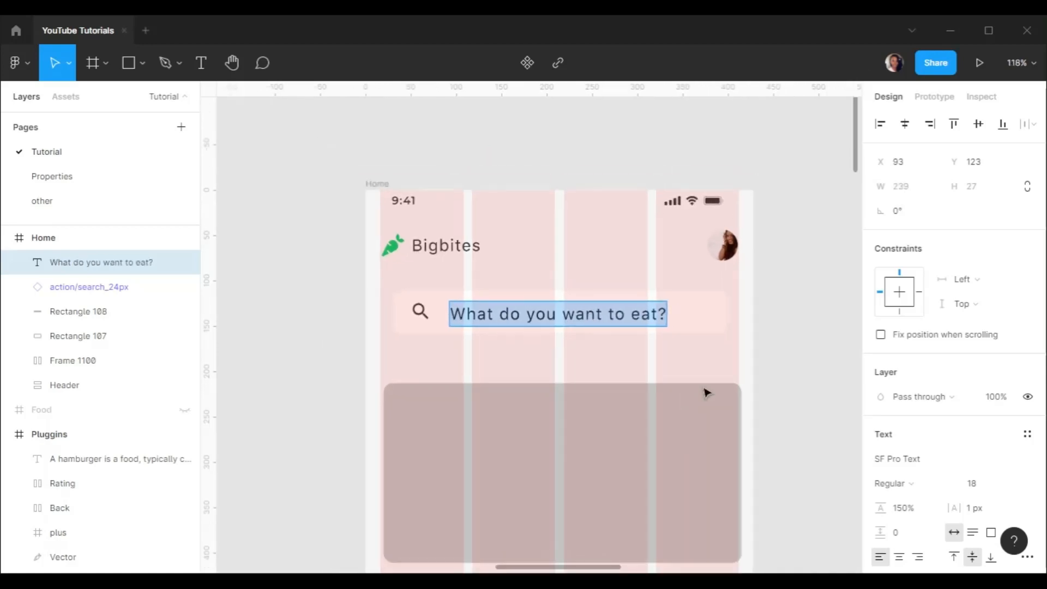
left_click(992, 490)
type("14")
key("Return")
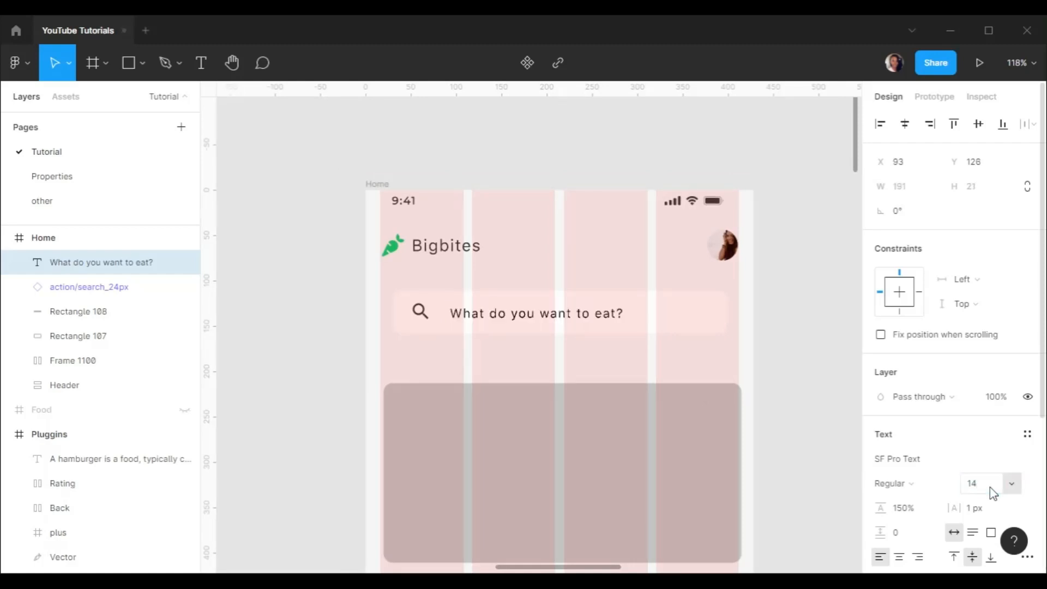
Colour the placeholder text with the Ash Mamba grey 7A7A7A sampled from the Colors frame
scroll(546, 369, "left", 3)
scroll(547, 366, "down", 5)
scroll(545, 366, "down", 3)
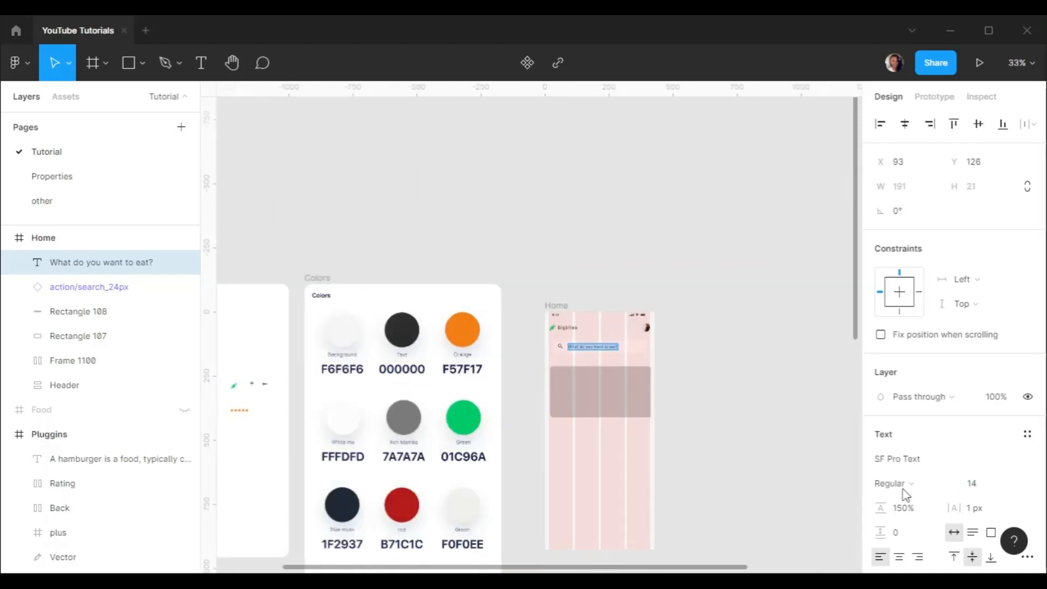
scroll(904, 489, "down", 5)
left_click(881, 403)
left_click(701, 406)
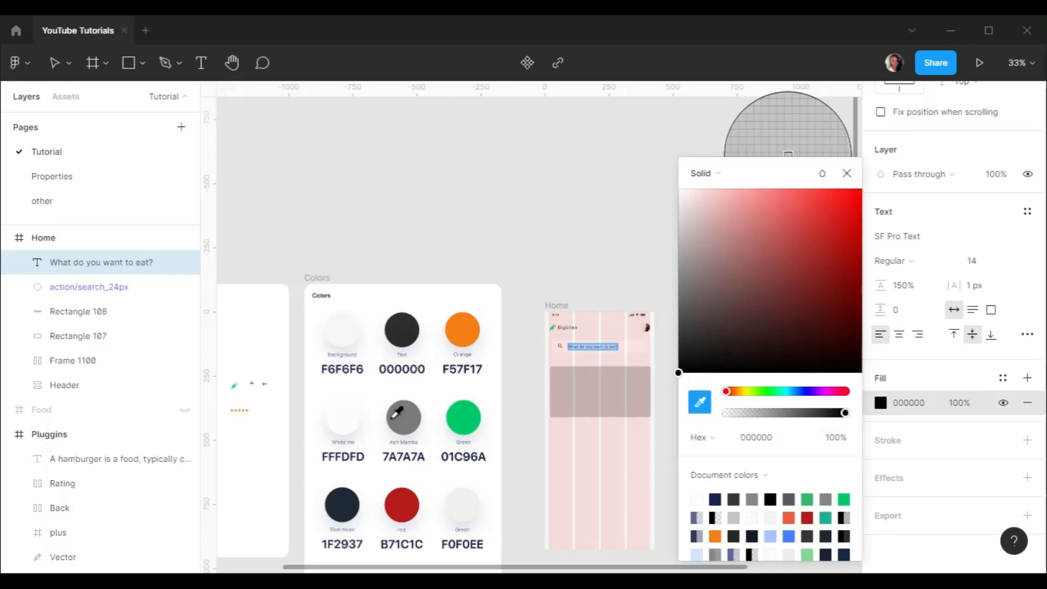
left_click(405, 417)
left_click(847, 173)
scroll(603, 358, "up", 1)
scroll(603, 359, "up", 8)
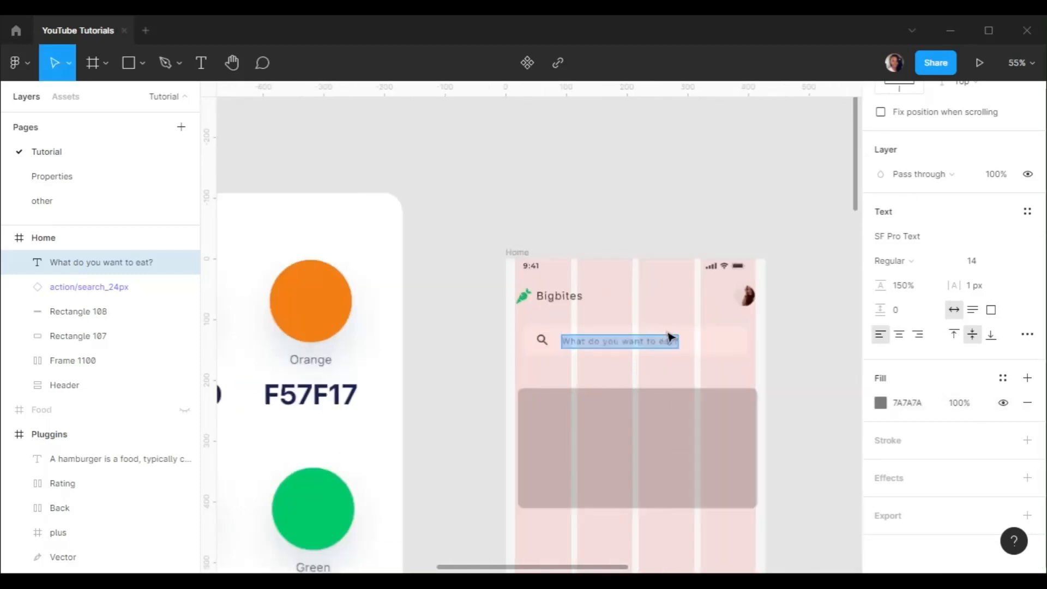
Space the search icon and placeholder text 10 apart and combine them in a horizontal auto layout
key("Escape")
left_click(305, 364, "shift")
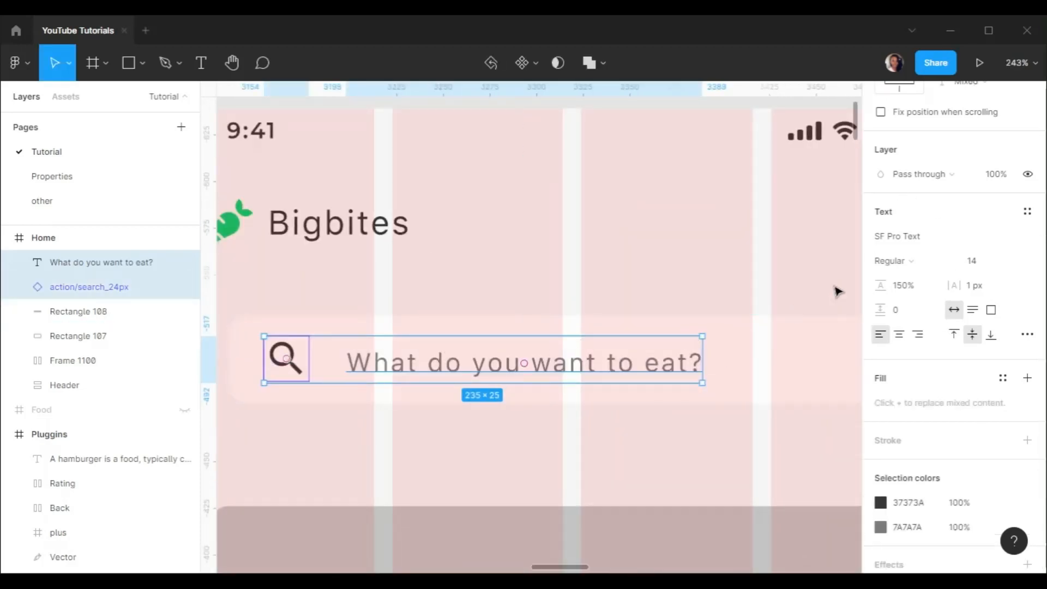
scroll(927, 218, "up", 5)
left_click(912, 264)
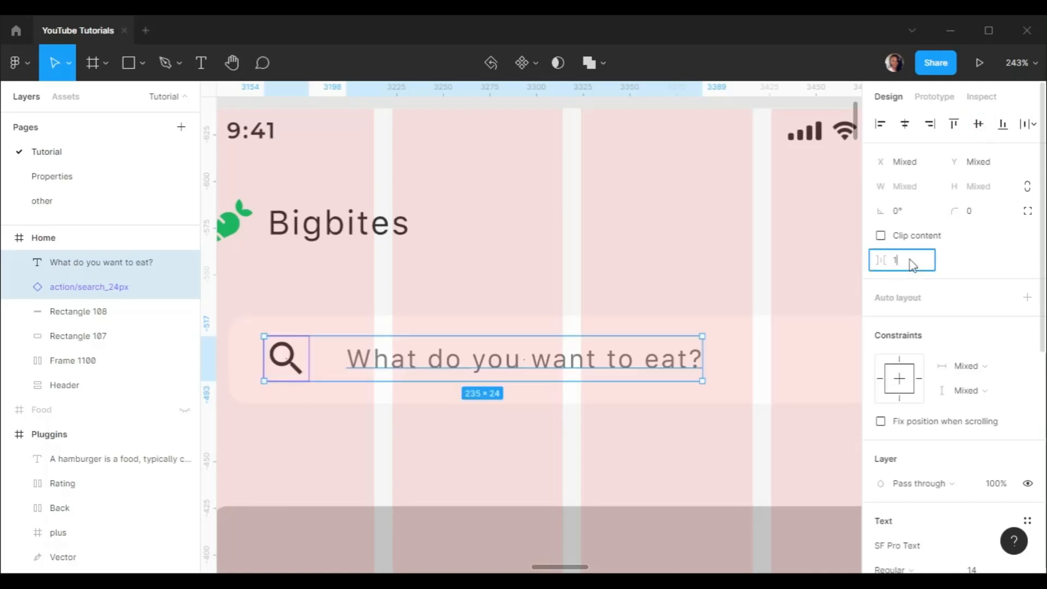
type("10")
key("Return")
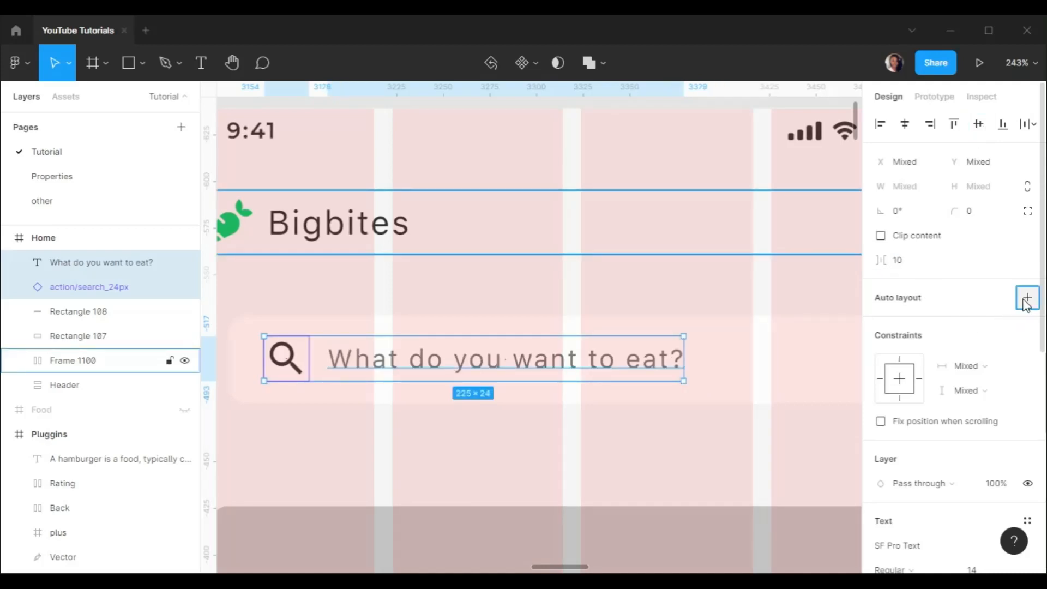
left_click(1026, 298)
left_click(1027, 321)
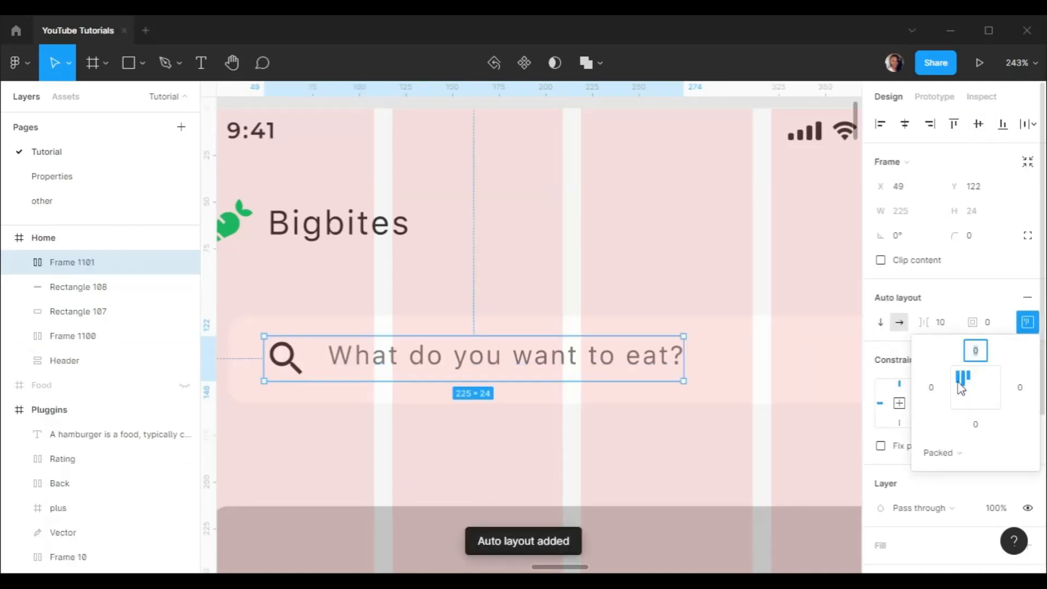
Frame the icon-and-text layout together with the search bar rectangle and name the frame Search
left_click(732, 341, "shift")
right_click(764, 344)
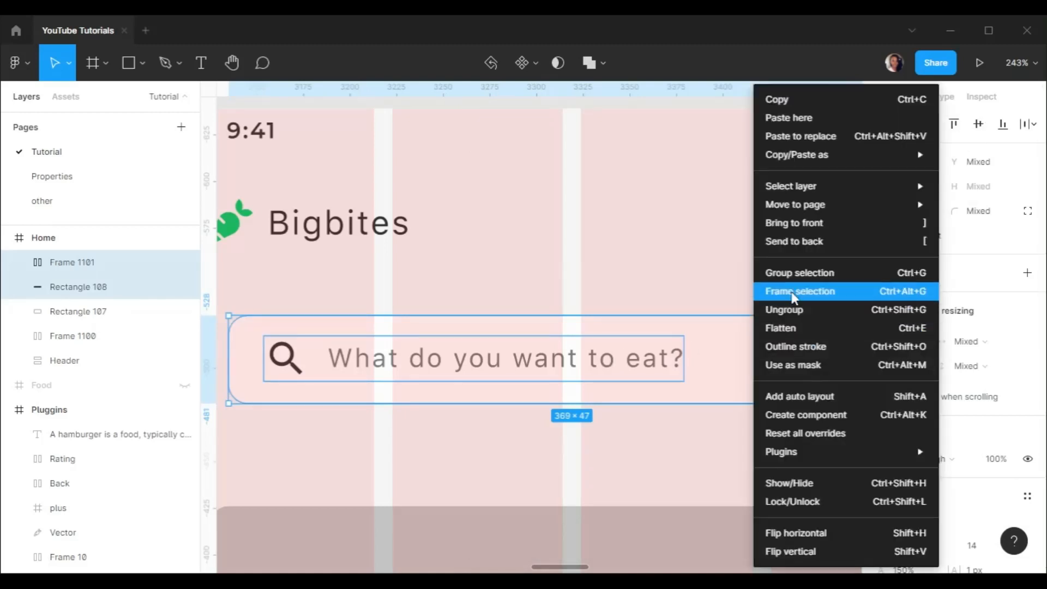
left_click(794, 293)
double_click(65, 262)
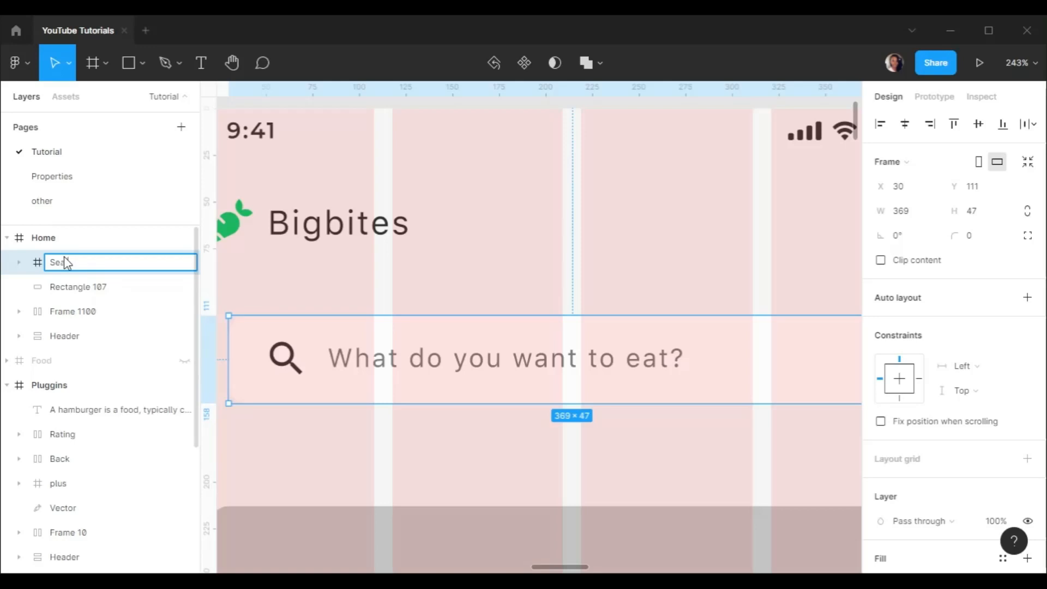
type("Search")
key("Return")
Set the vertical spacing between the logo and avatar row and the Search frame to 20
scroll(547, 485, "down", 3, "ctrl")
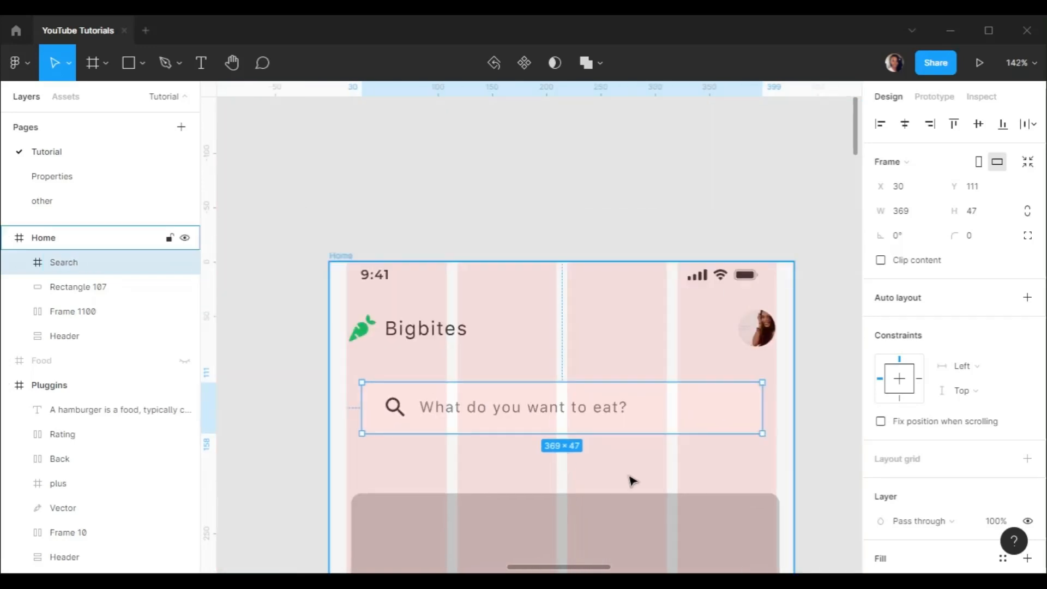
left_click(663, 476)
left_click(662, 421)
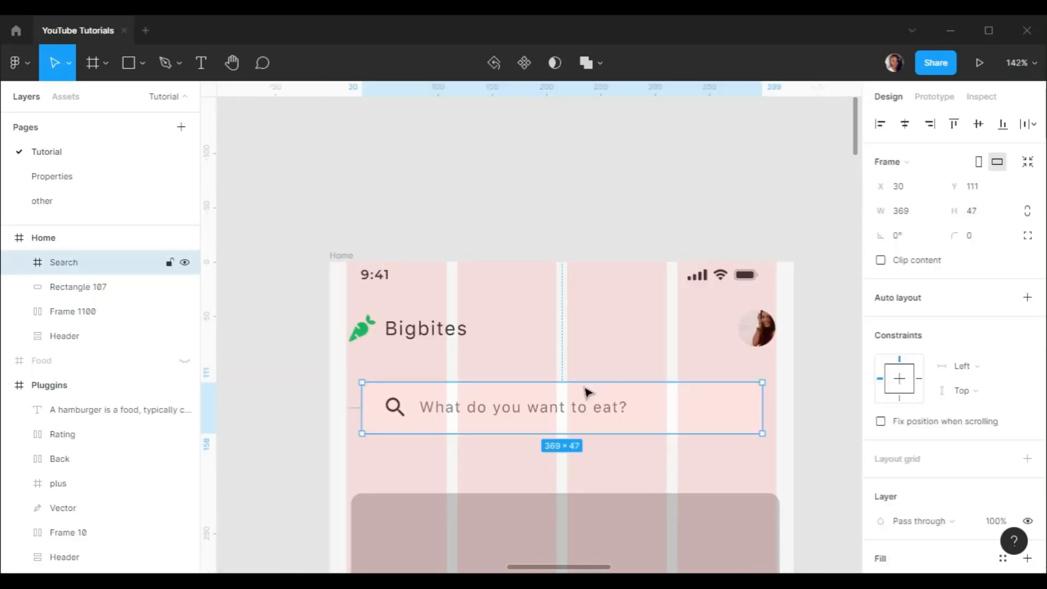
double_click(100, 288)
left_click(112, 266)
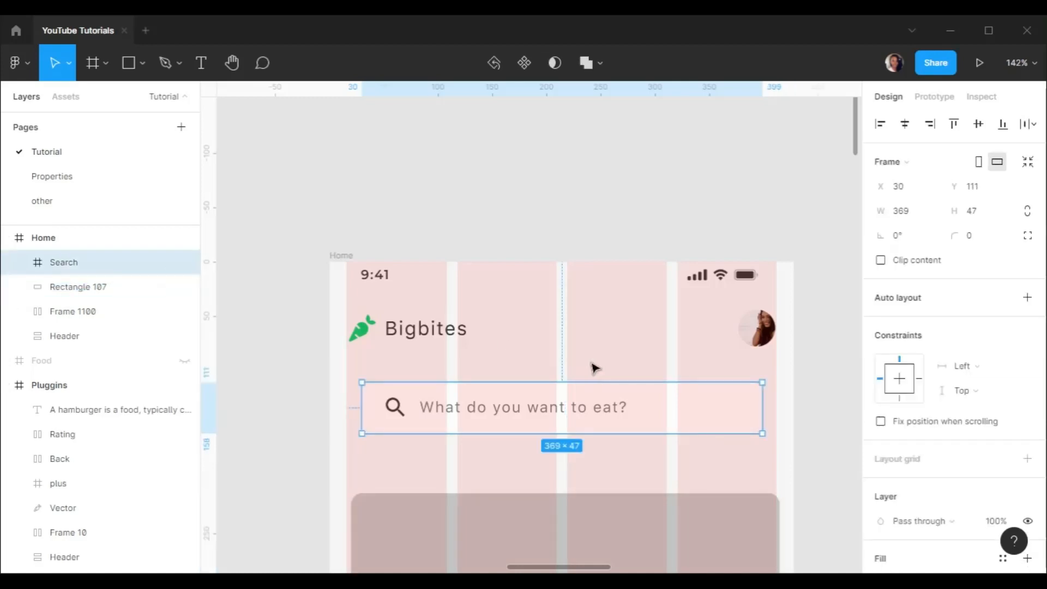
left_click(734, 340, "shift")
left_click(908, 290)
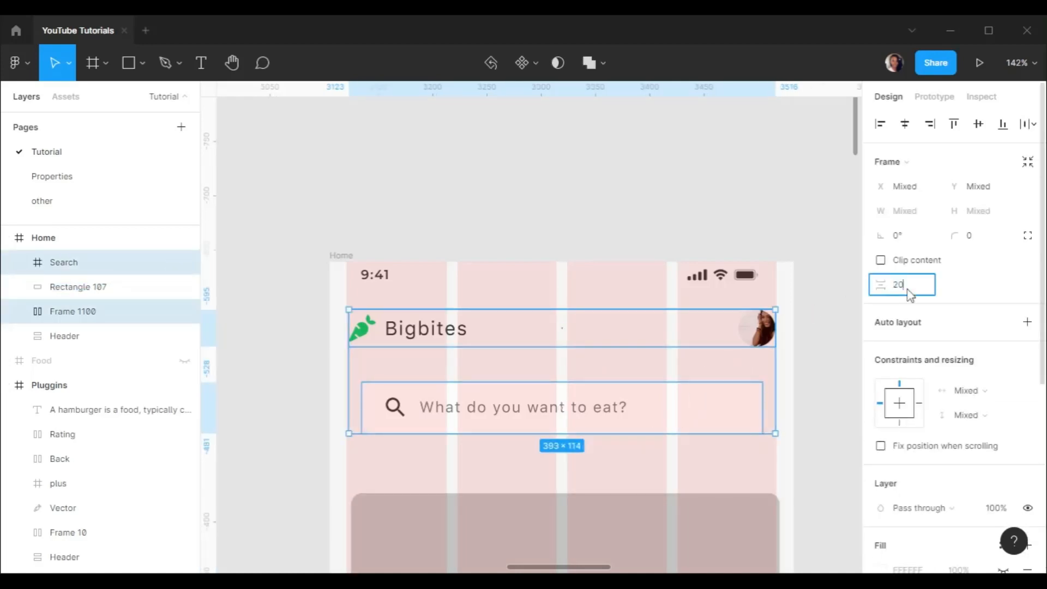
key("Return")
left_click(695, 213)
Centre the banner rectangle horizontally under the Search frame and set the vertical spacing between them to 20
scroll(686, 295, "down", 2)
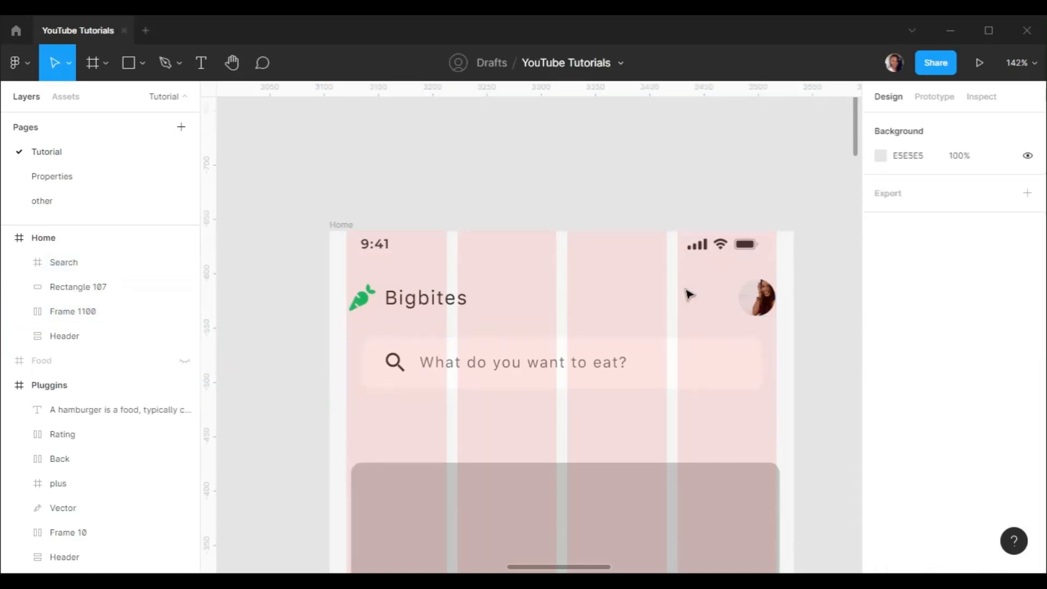
left_click(642, 468)
left_click(690, 323, "shift")
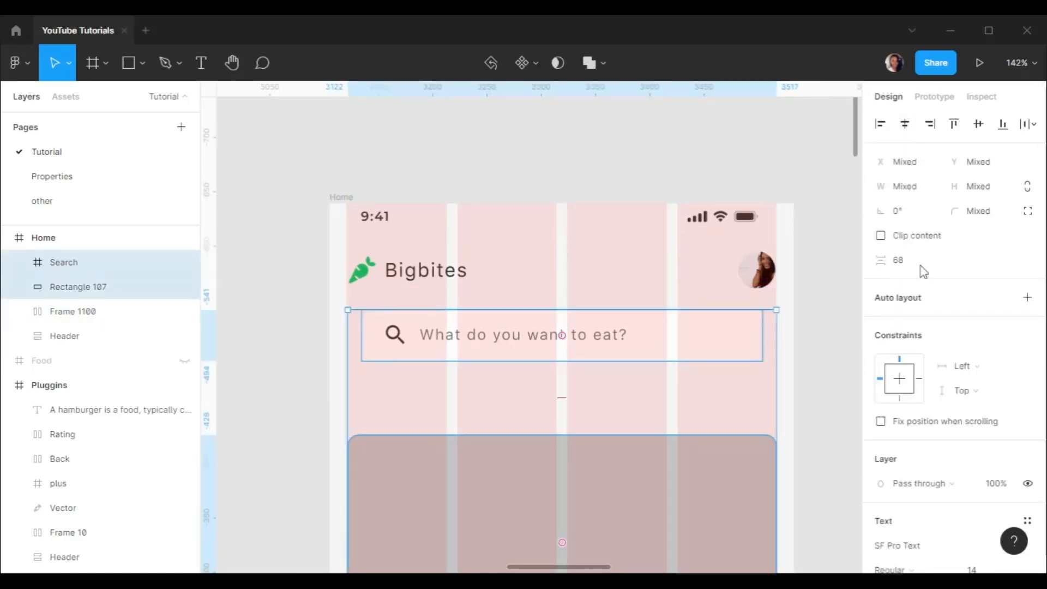
left_click(918, 269)
type("20")
key("Return")
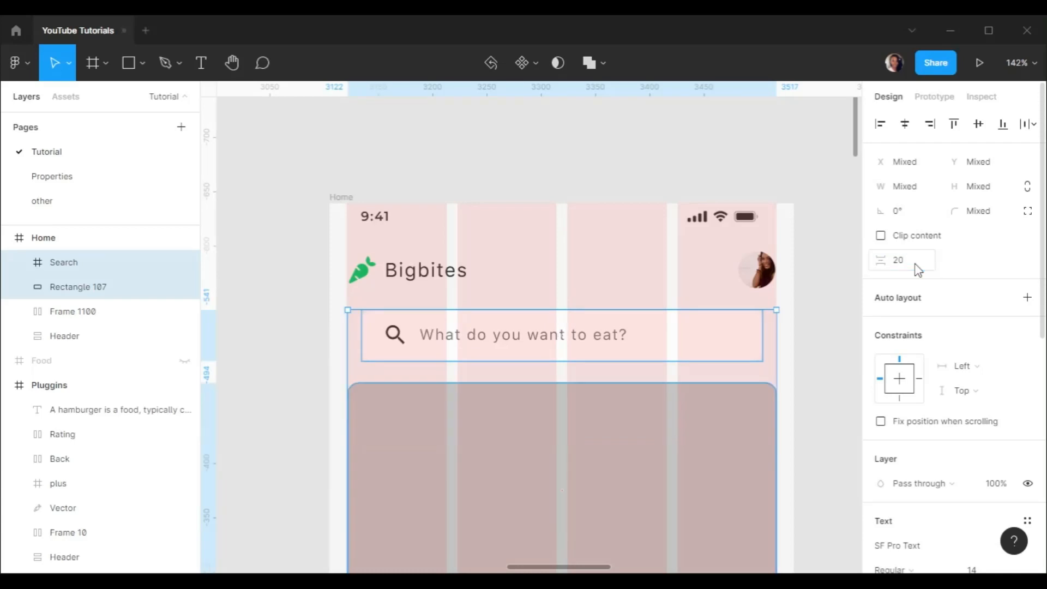
Increase the vertical spacing between the Search frame and the banner rectangle to 30
scroll(734, 283, "down", 5)
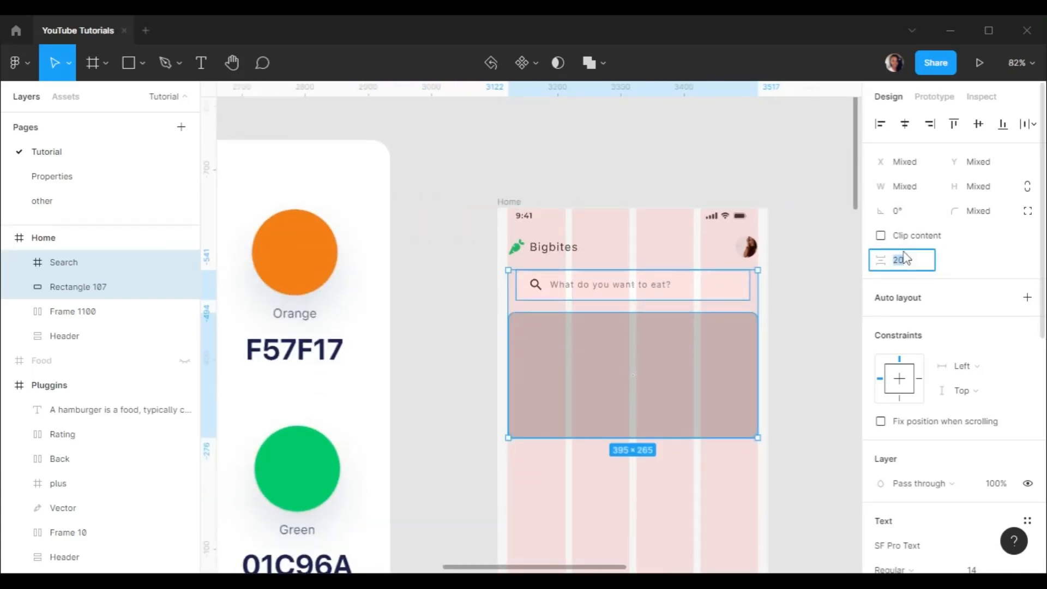
type("30")
key("Return")
left_click(812, 181)
Run the Unsplash plugin on the banner rectangle
left_click(694, 382)
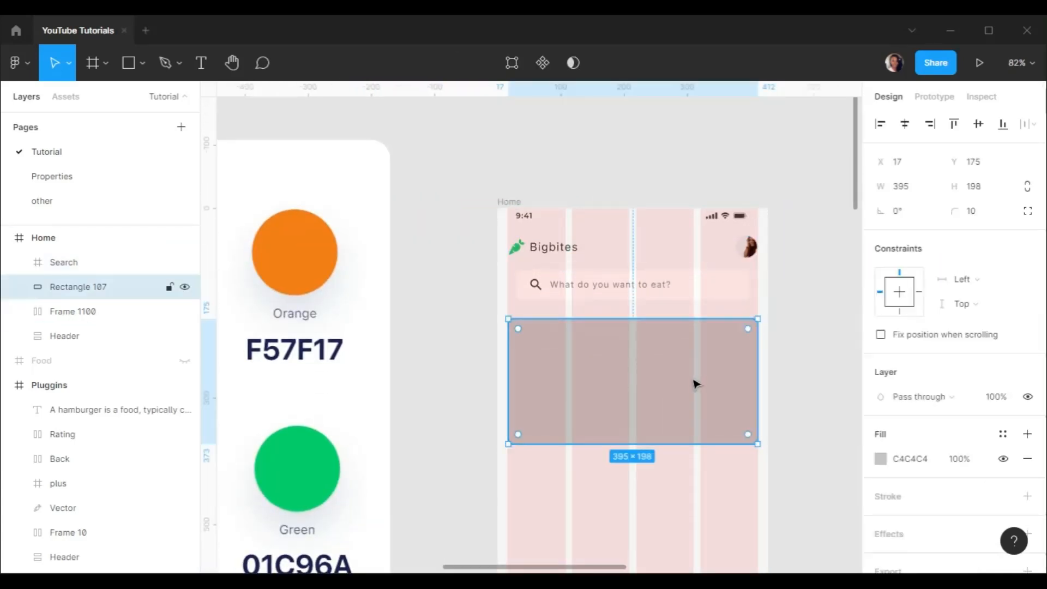
right_click(691, 377)
mouse_move(709, 451)
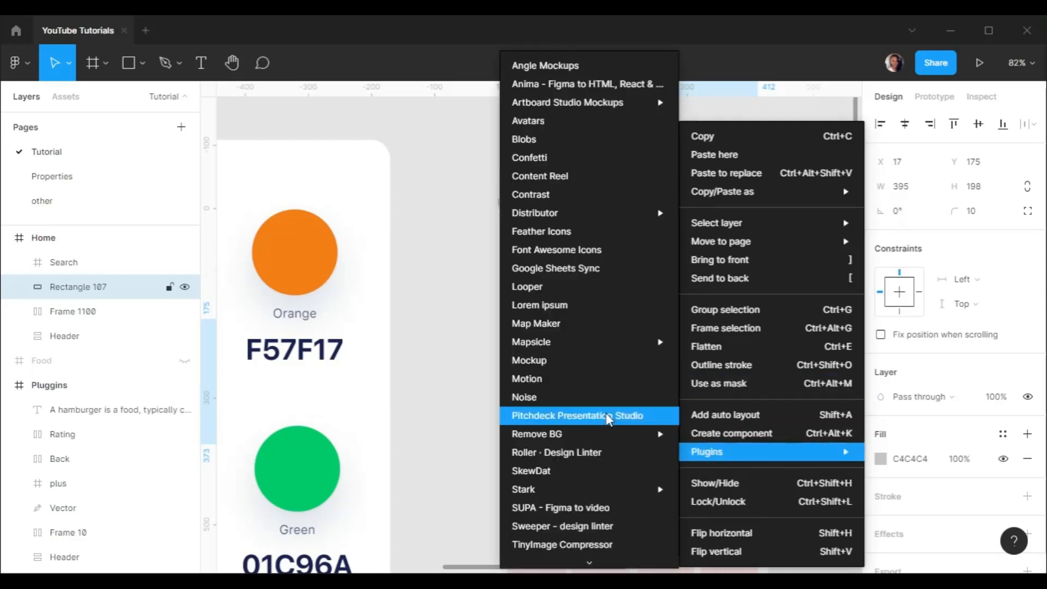
scroll(546, 491, "down", 3)
left_click(540, 418)
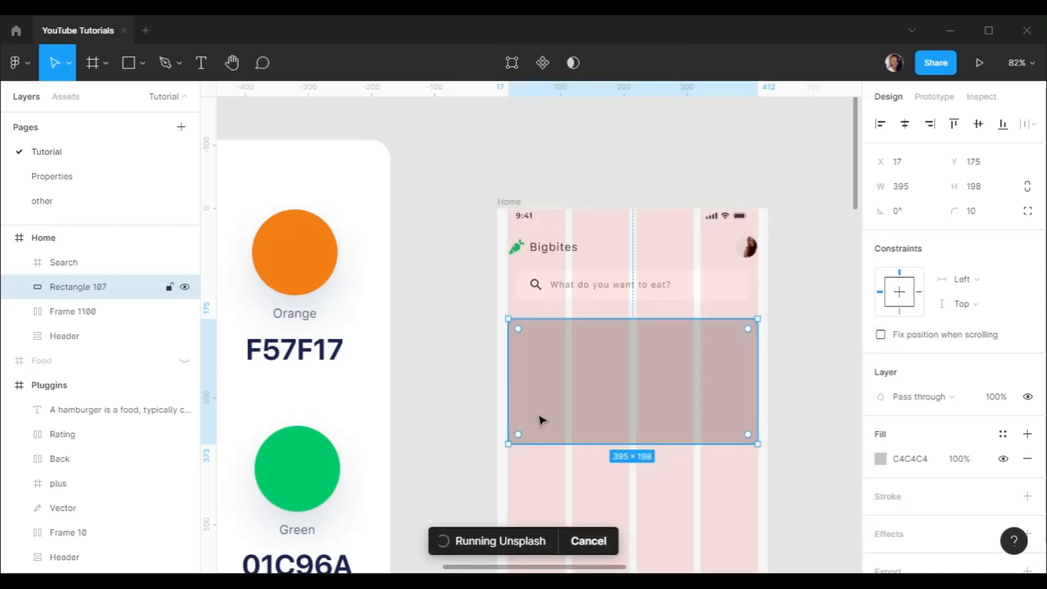
Search Unsplash for "food" and fill the banner with the photo of a salad on a dark plate
left_click(109, 158)
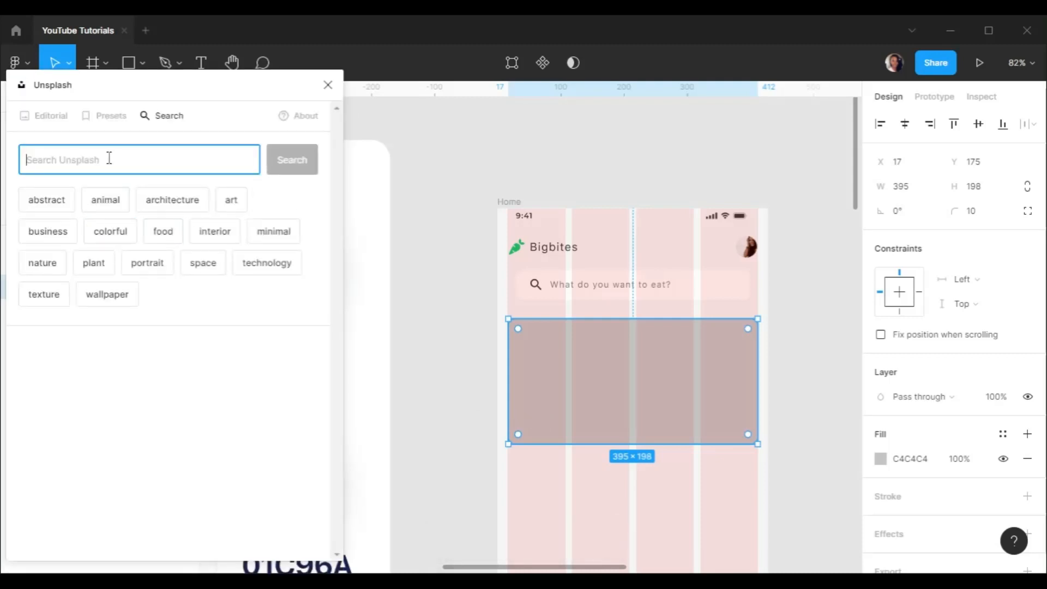
type("food")
key("Return")
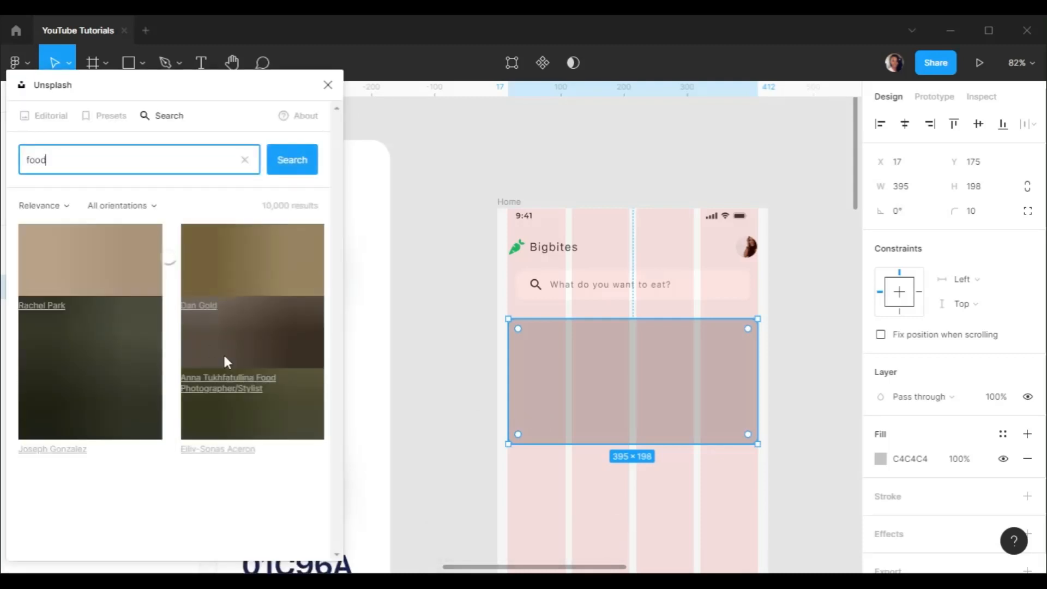
left_click(228, 362)
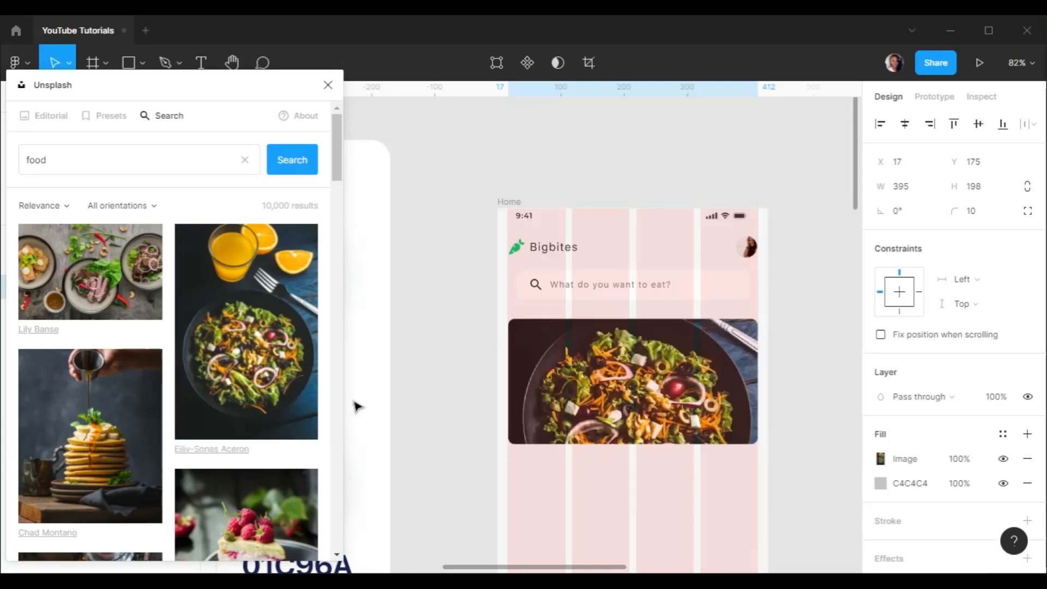
left_click(328, 86)
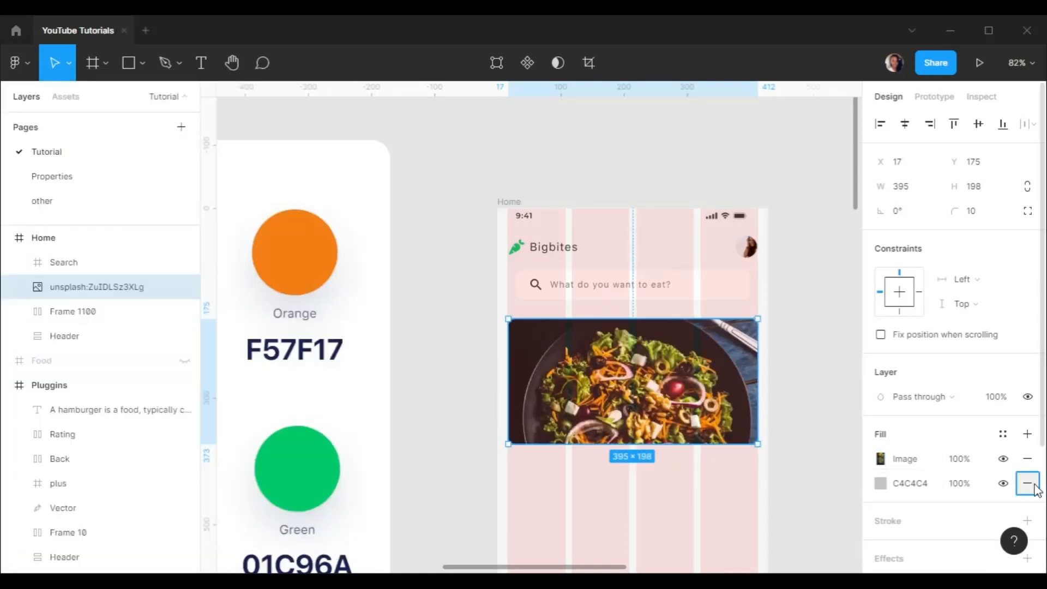
Remove the banner's grey C4C4C4 fill and set its image fill to Crop mode
left_click(1027, 483)
left_click(880, 459)
left_click(701, 240)
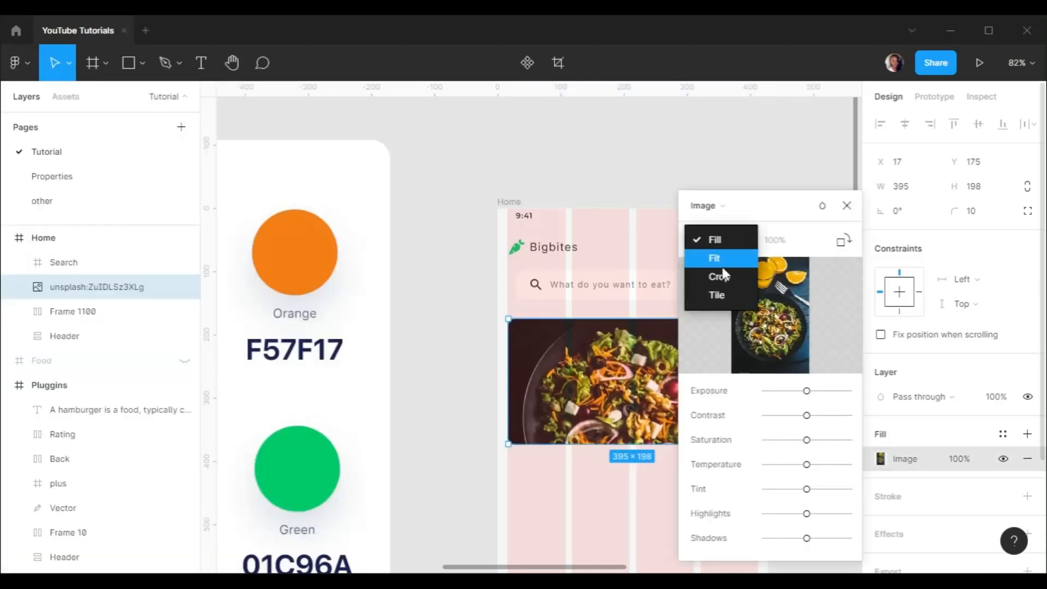
left_click(719, 276)
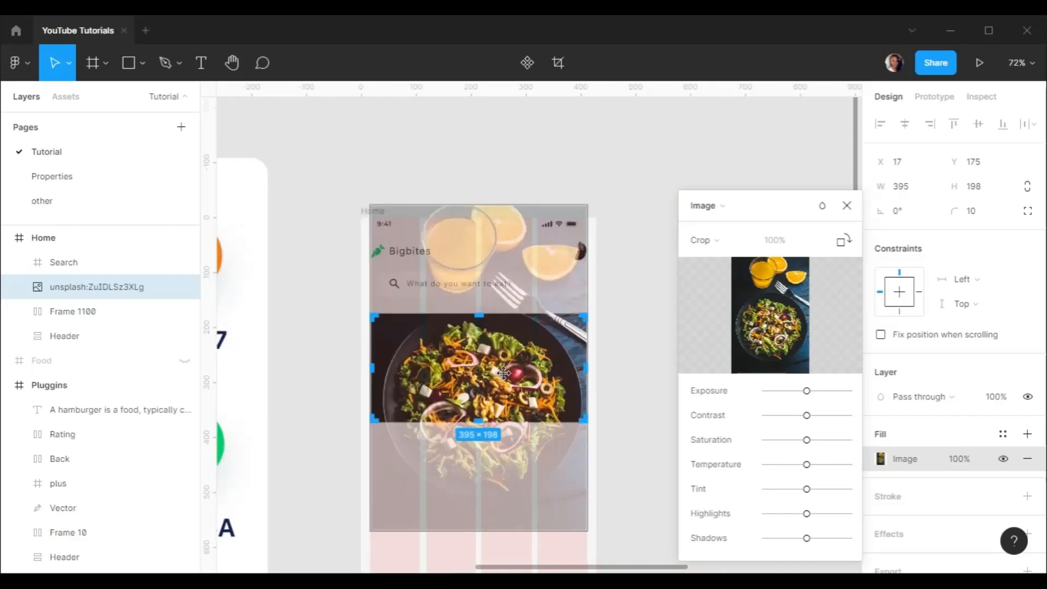
Shift the salad photo upward inside the banner's crop area and finish cropping
key("Up")
key("Up")
key("Up")
key("Up")
key("Up")
key("Up")
key("Up")
key("Up")
key("Up")
key("Up")
key("Up")
key("Up")
key("Up")
key("Up")
key("Up")
key("Up")
key("Up")
key("Up")
key("Up")
key("Up")
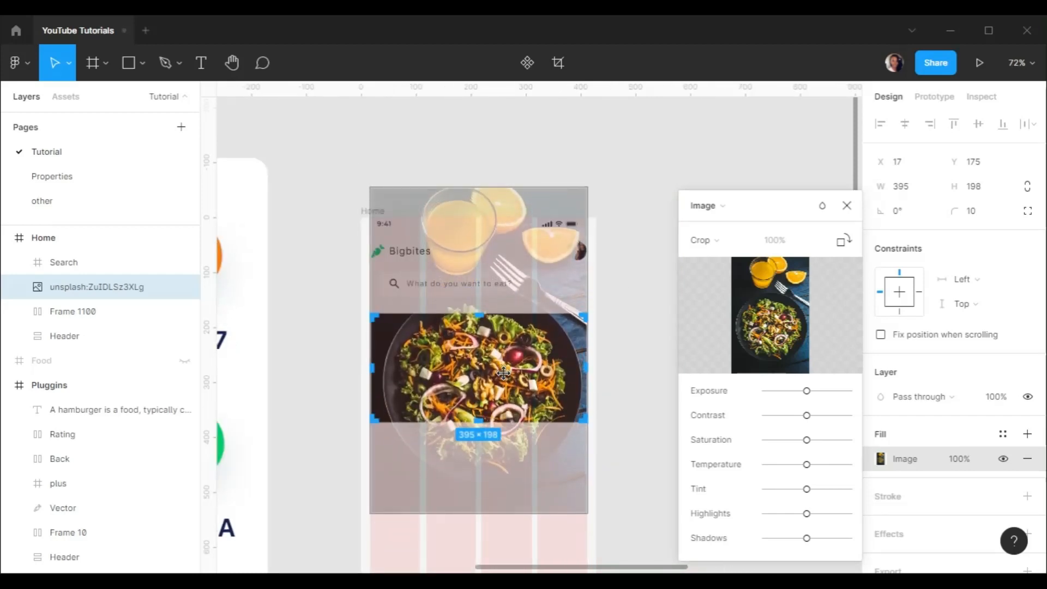
left_click(847, 206)
left_click(847, 208)
Draw a 10 × 10 circle and place it just below the banner at X 138, Y 387
scroll(469, 393, "up", 5)
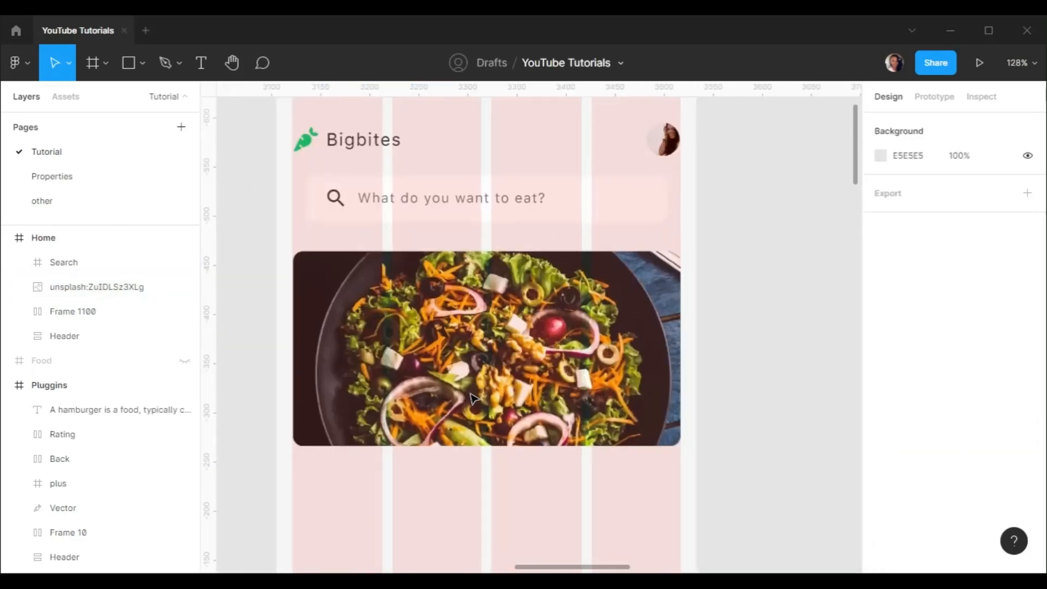
key("o")
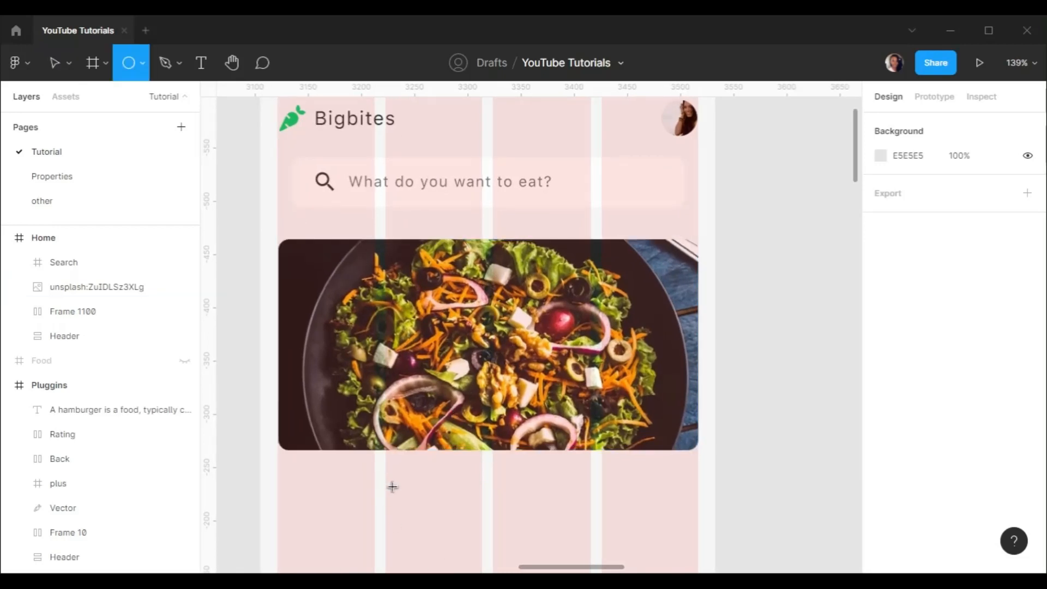
left_click_drag(393, 486, 383, 476)
left_click(916, 188)
type("10")
key("Return")
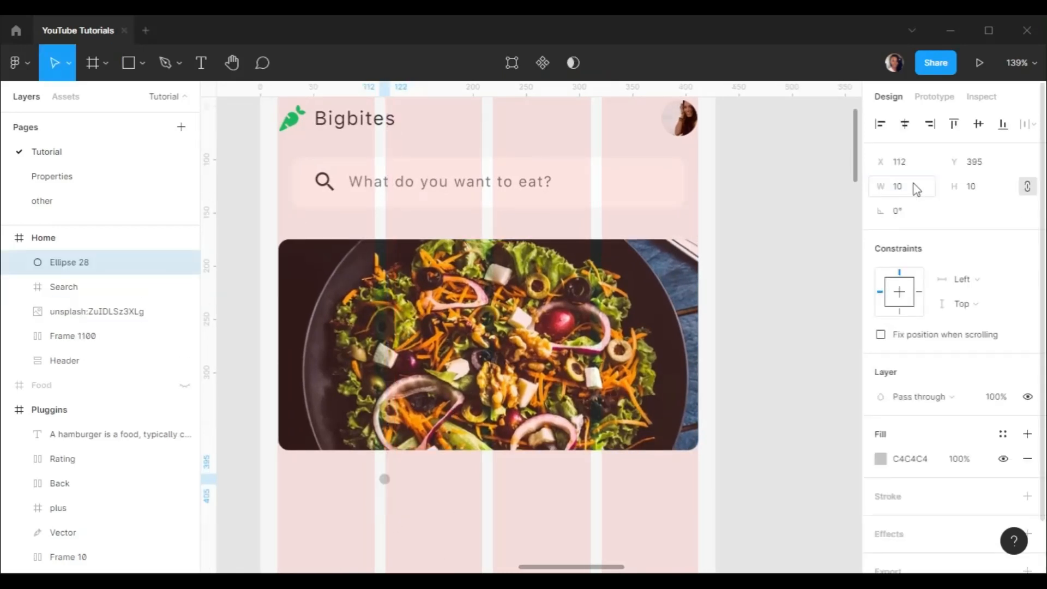
scroll(409, 437, "down", 5)
scroll(430, 434, "up", 8)
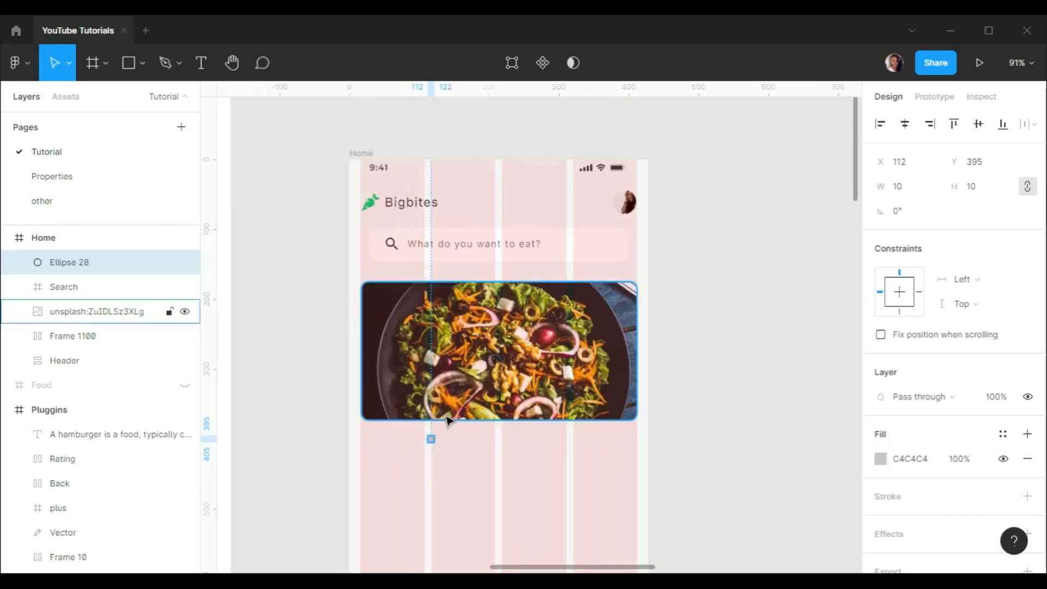
left_click_drag(411, 474, 460, 464)
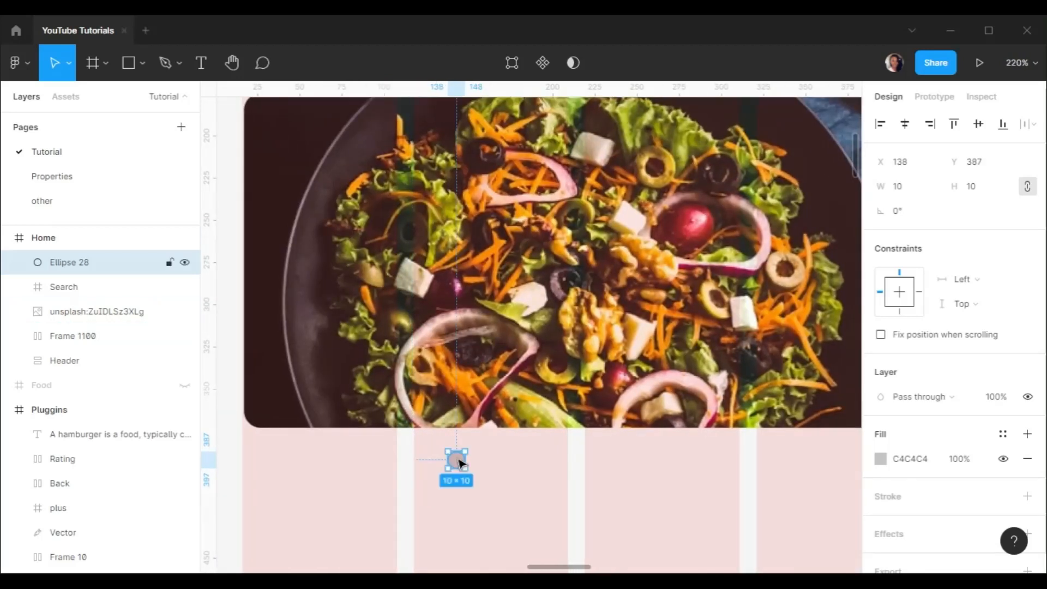
Duplicate the circle to the right with gaps of 4 to make a row of three dots below the banner
key("ctrl+d")
key("Return")
left_click(214, 57)
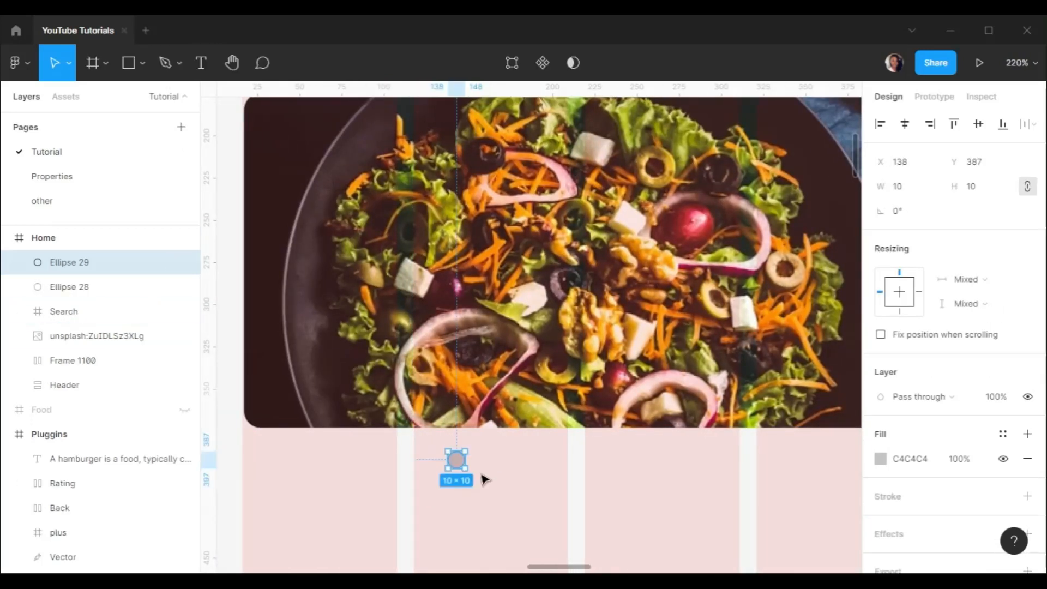
left_click_drag(460, 465, 483, 465)
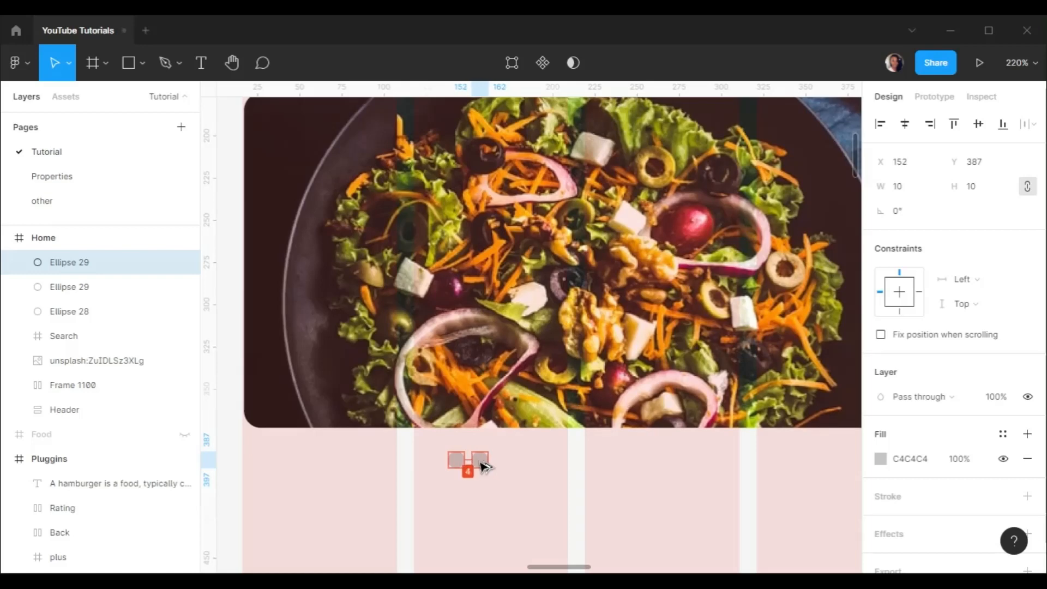
key("ctrl+d")
Set the horizontal spacing of the three dots to 6 and group them
scroll(491, 464, "down", 3)
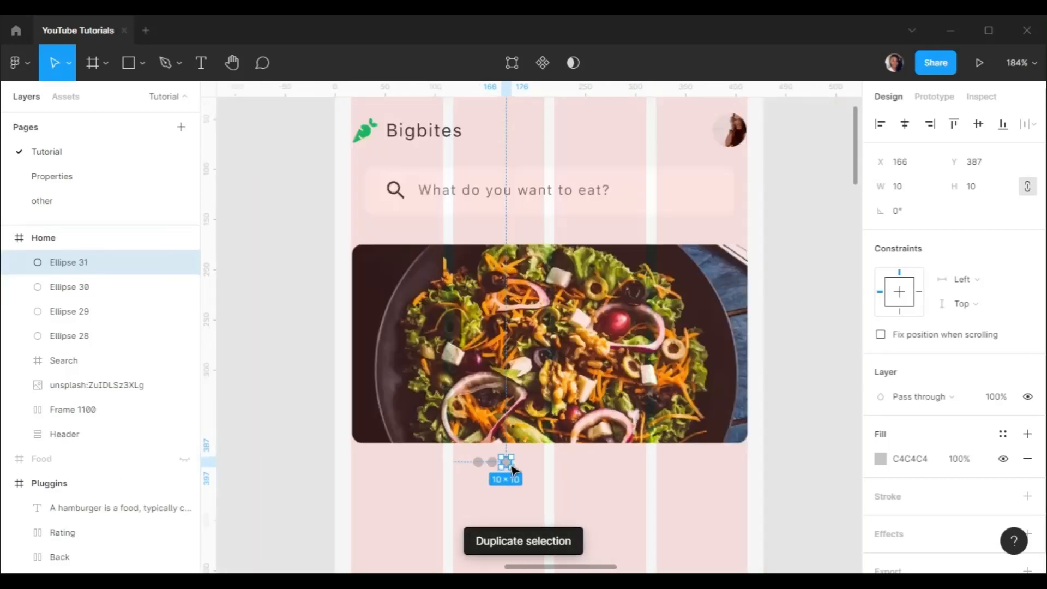
left_click(492, 463, "shift")
left_click(478, 462, "shift")
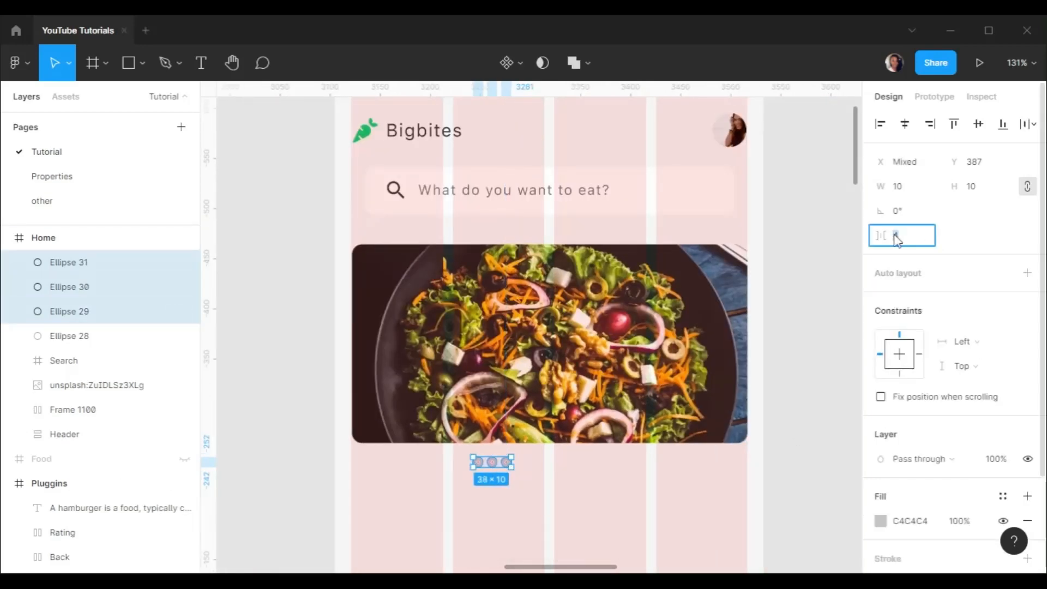
type("6")
key("Return")
scroll(578, 355, "down", 3)
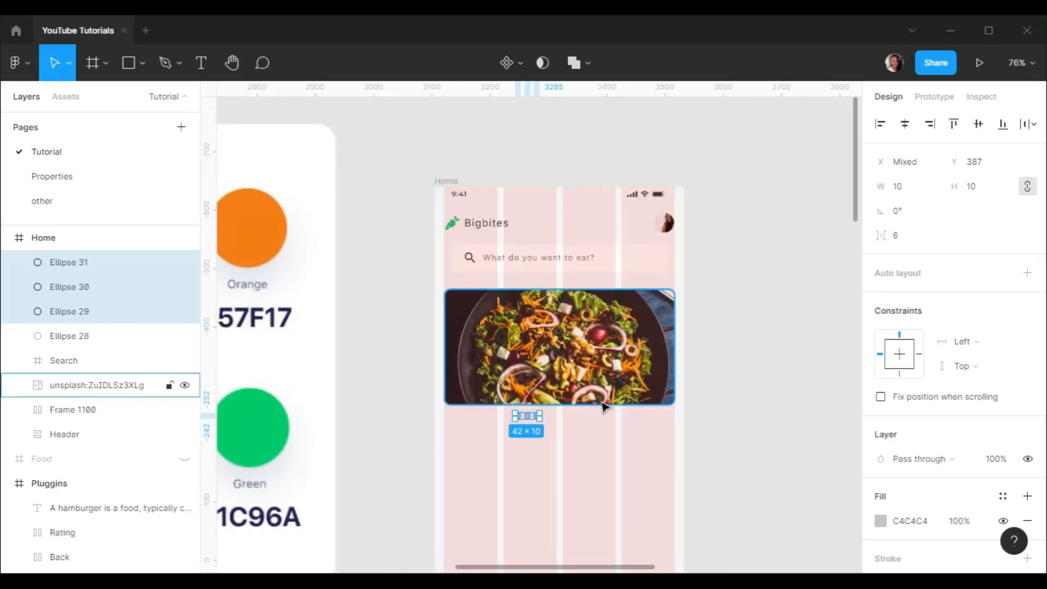
key("ctrl+g")
scroll(600, 423, "left", 3)
scroll(612, 423, "up", 3)
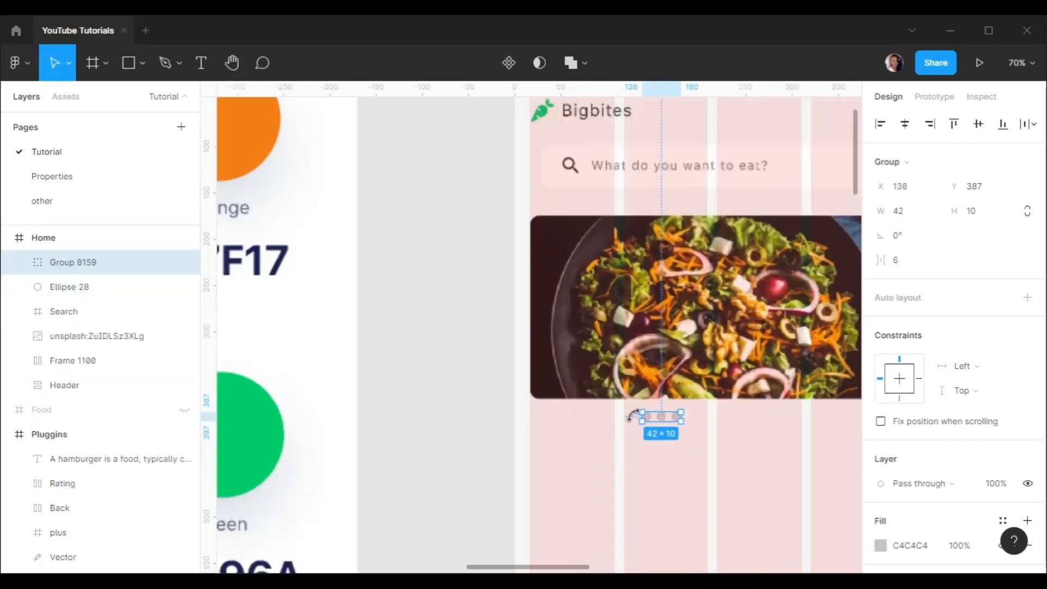
Fill the first of the three carousel dots with green 01C96A, sampled from the green swatch in the color palette
key("Escape")
left_click(646, 418)
left_click(646, 418)
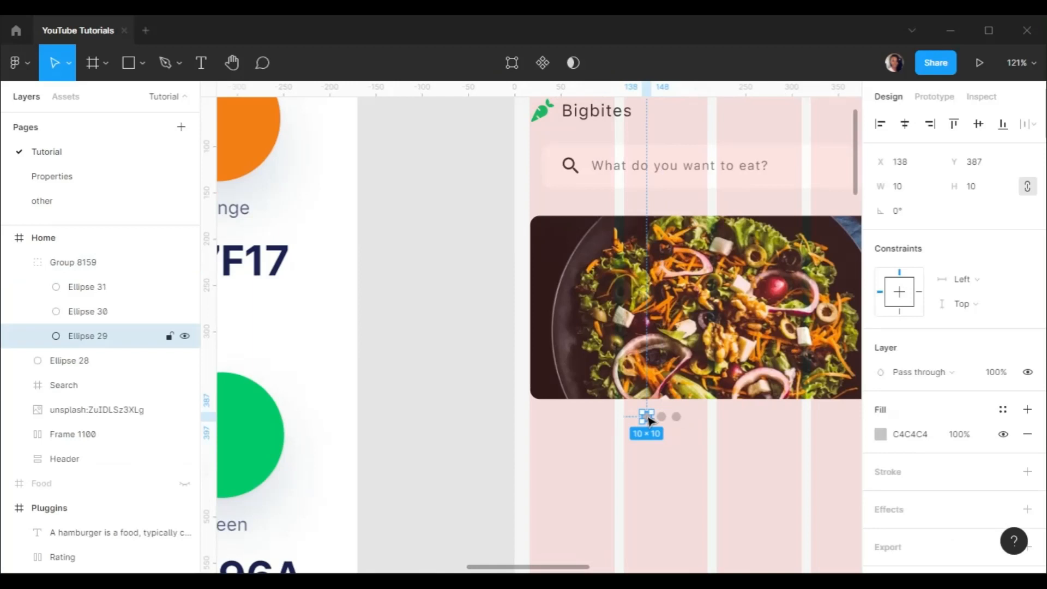
left_click(880, 434)
left_click(700, 402)
left_click(235, 393)
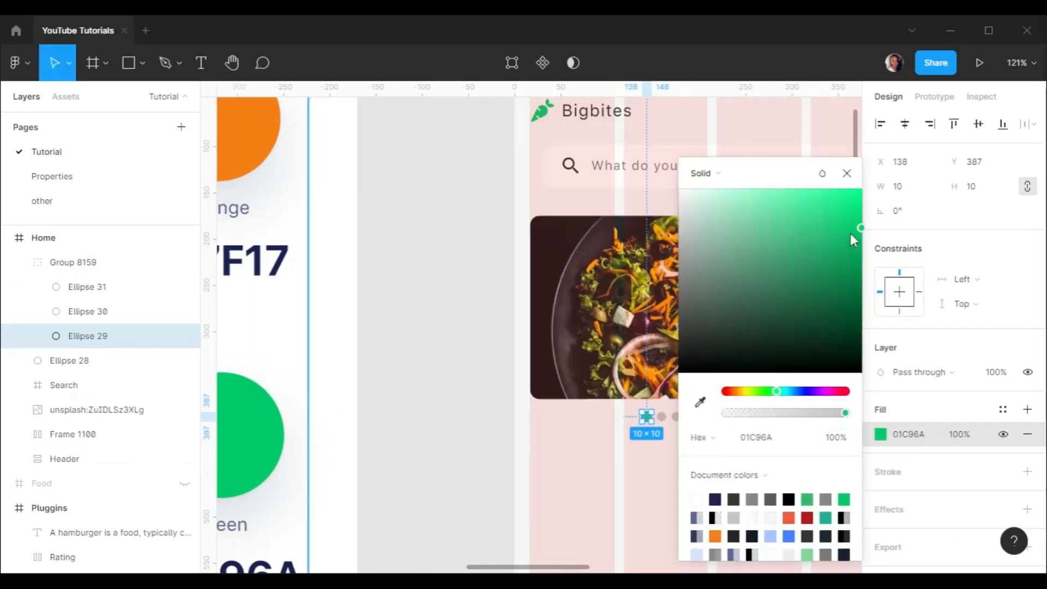
left_click(846, 173)
Center the three-dot carousel group horizontally on the Home screen beneath the banner
scroll(633, 441, "down", 1)
scroll(633, 441, "right", 1)
left_click(634, 443)
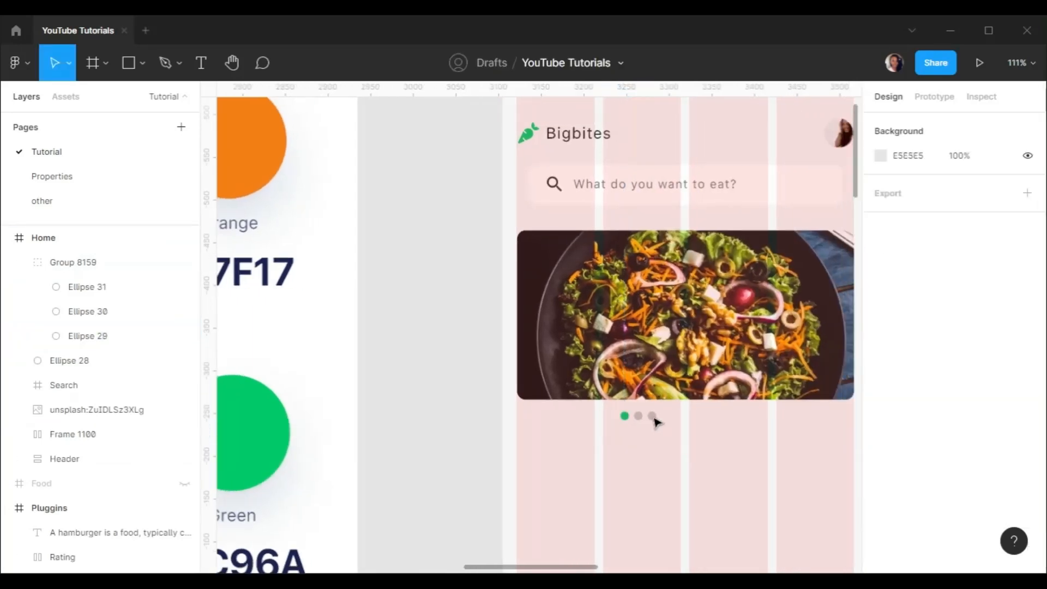
left_click(653, 417)
left_click(713, 370, "shift")
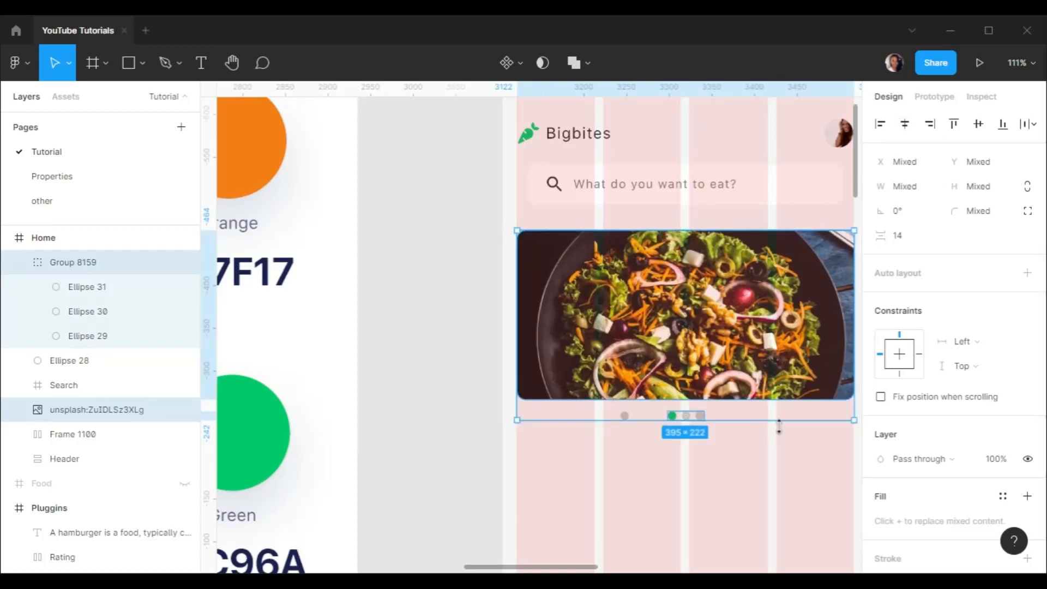
left_click(713, 469)
left_click(644, 418)
left_click(905, 125)
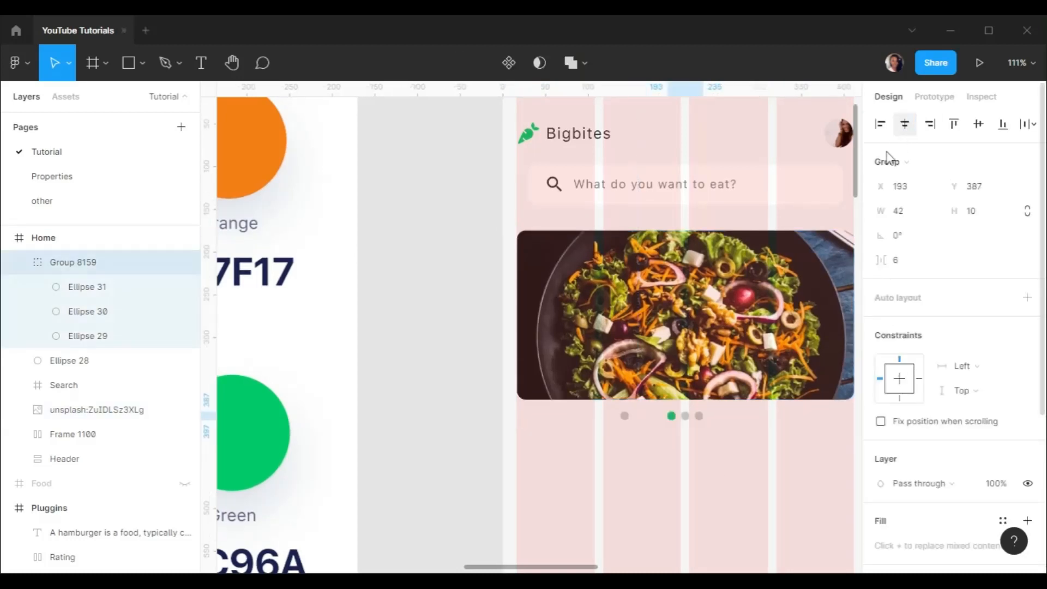
Delete the stray single gray circle left beside the carousel dots
left_click(613, 435)
left_click(624, 416)
key("Delete")
Set the banner photo's corner radius to 20
scroll(626, 404, "down", 4)
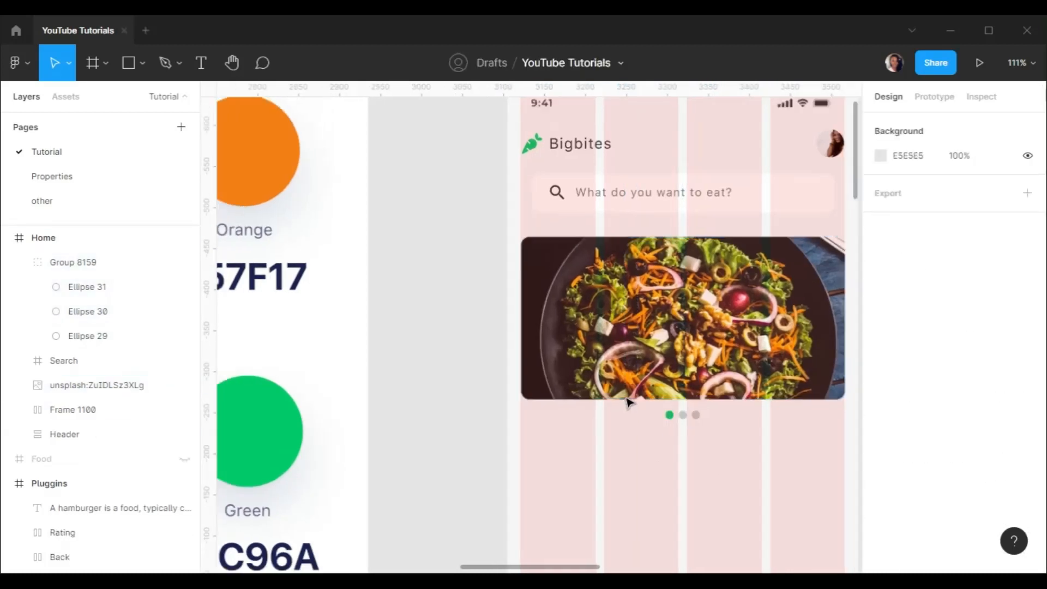
scroll(627, 387, "right", 3)
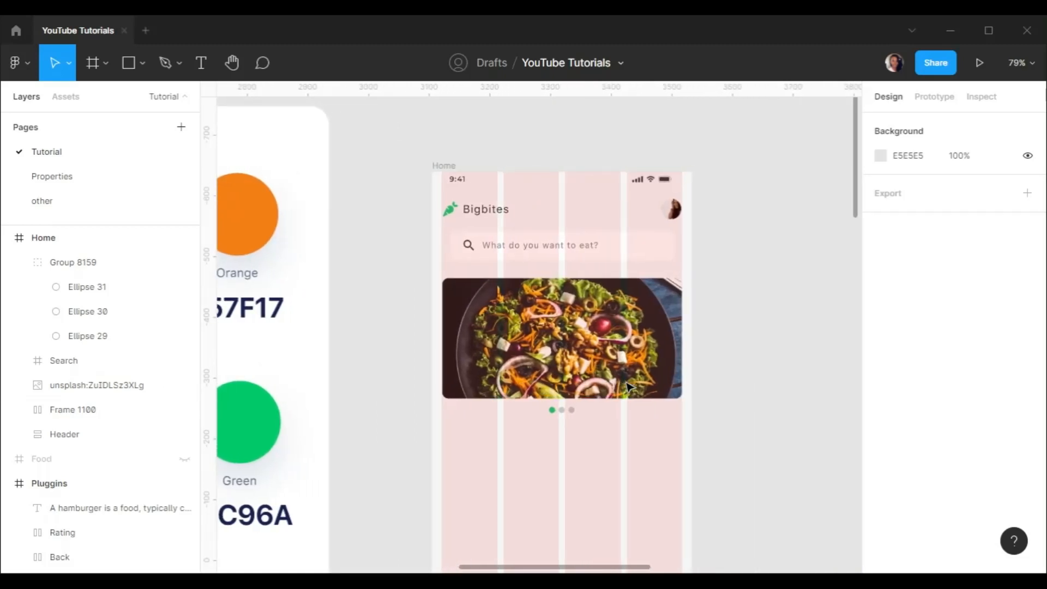
scroll(627, 386, "up", 3)
scroll(624, 400, "down", 1)
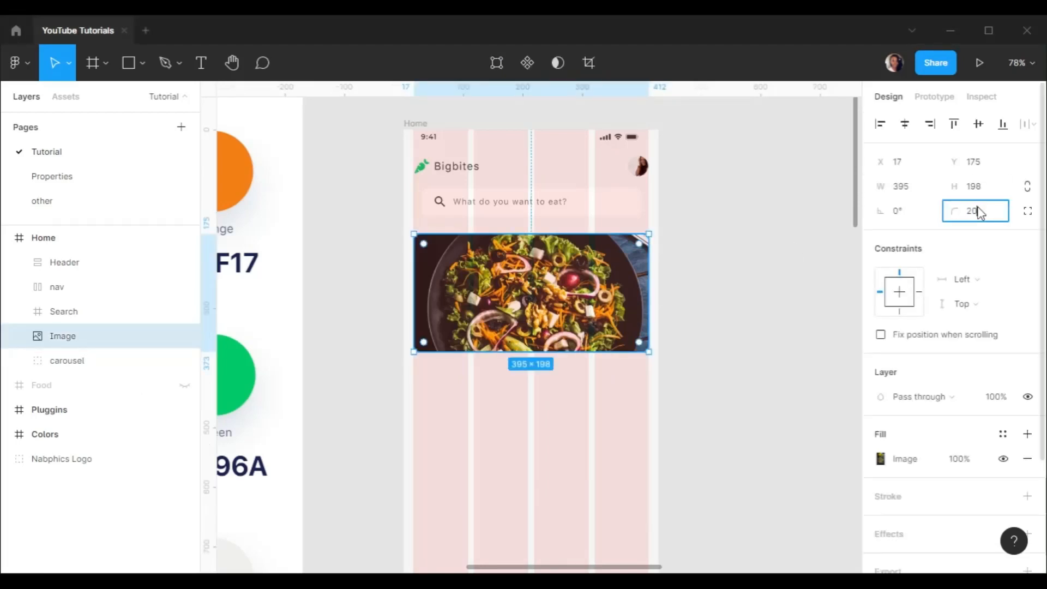
left_click(696, 269)
Add the heading "Recommended" below the carousel dots in Semibold, size 20
left_click(202, 63)
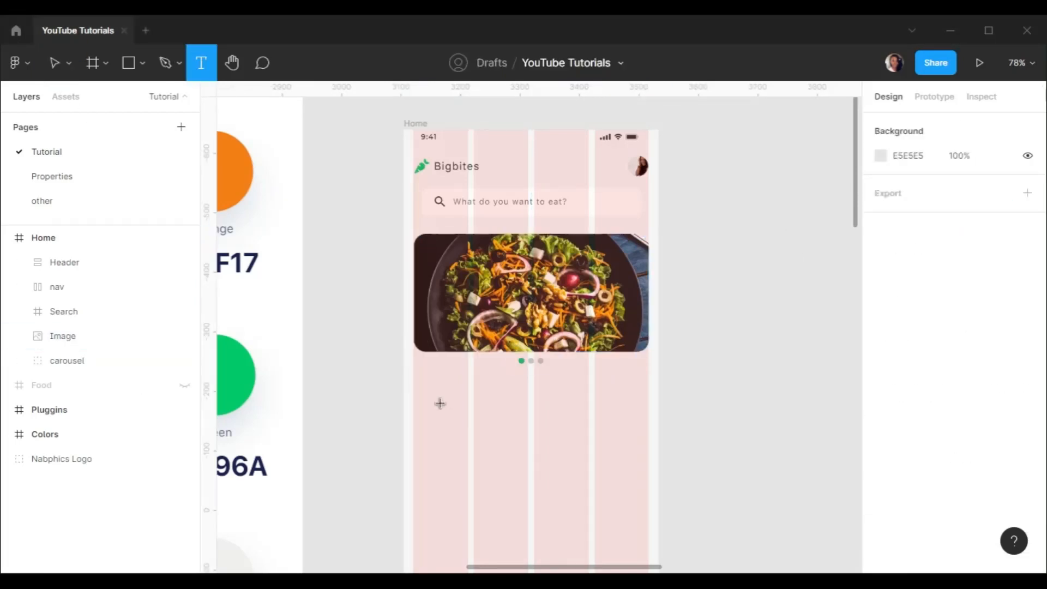
left_click(438, 401)
type("r")
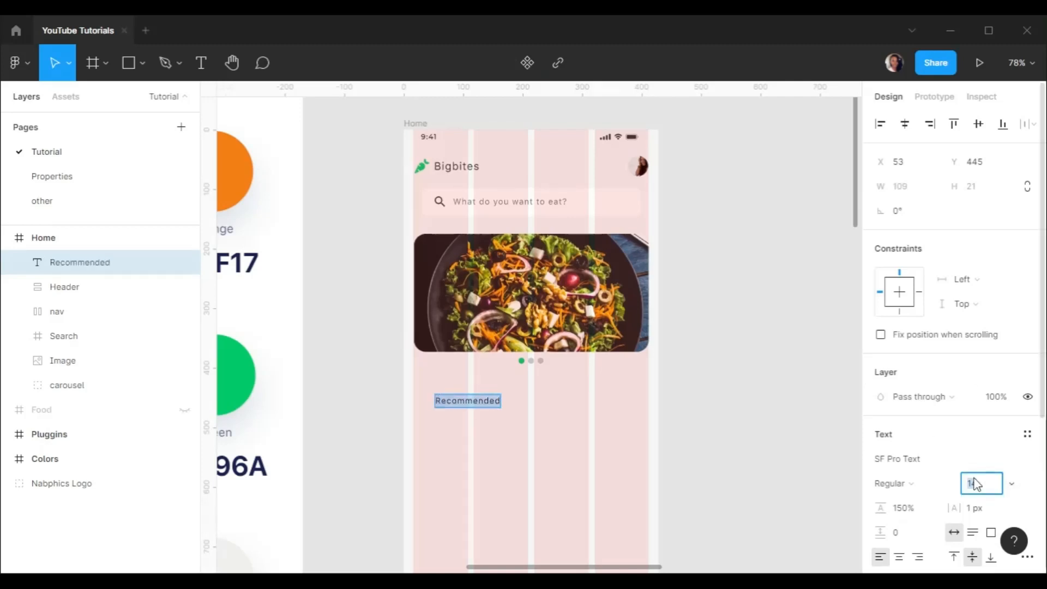
key("Return")
left_click(918, 490)
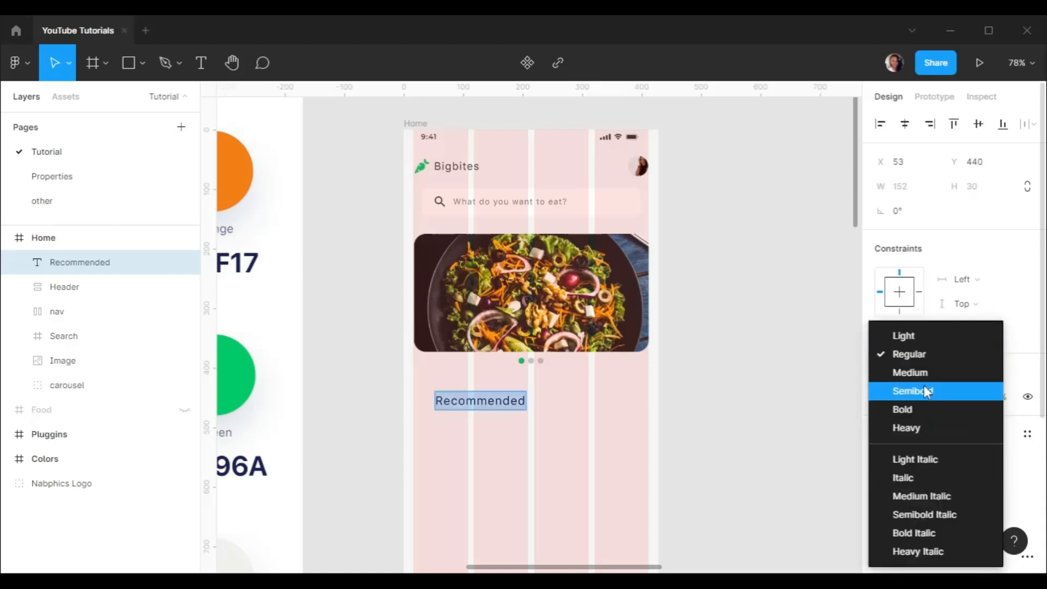
left_click(923, 387)
Color the Recommended heading 2B2B2D, sampled from the Text swatch in the color palette
scroll(879, 412, "down", 4)
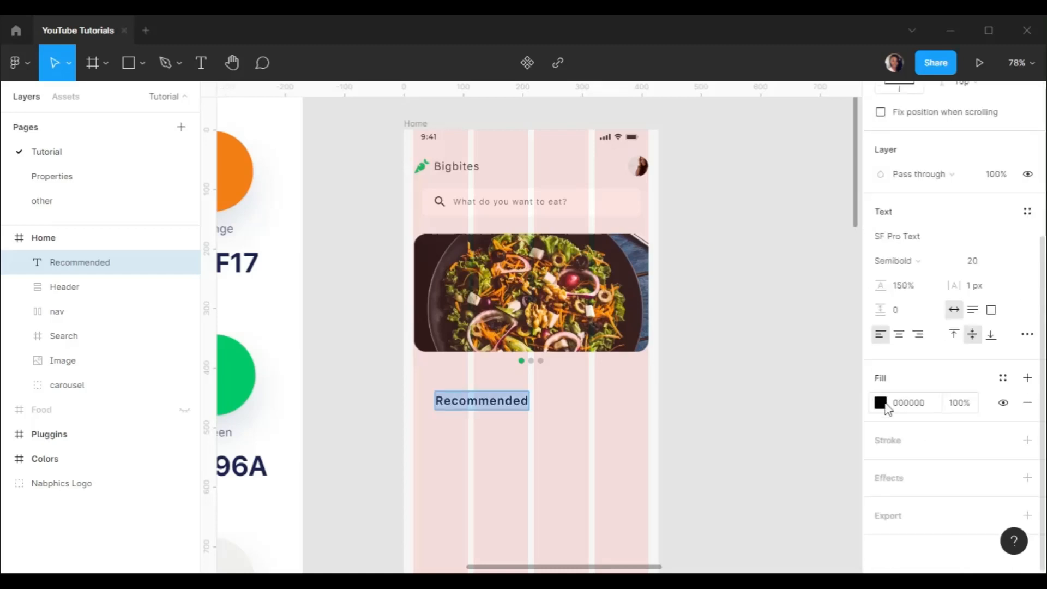
left_click(881, 402)
scroll(631, 384, "down", 3)
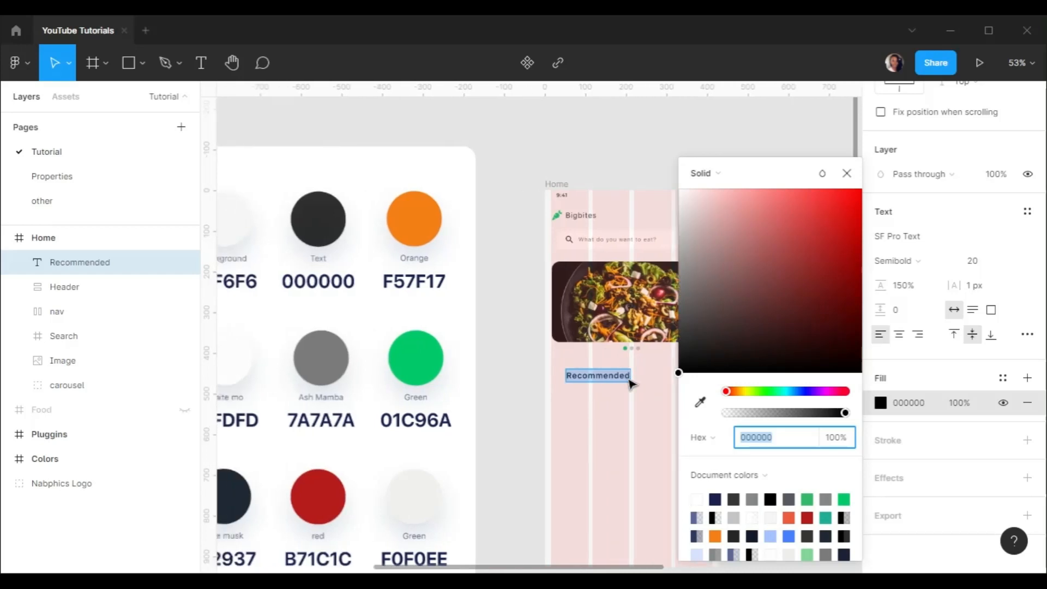
scroll(631, 384, "left", 2)
left_click(700, 402)
left_click(362, 216)
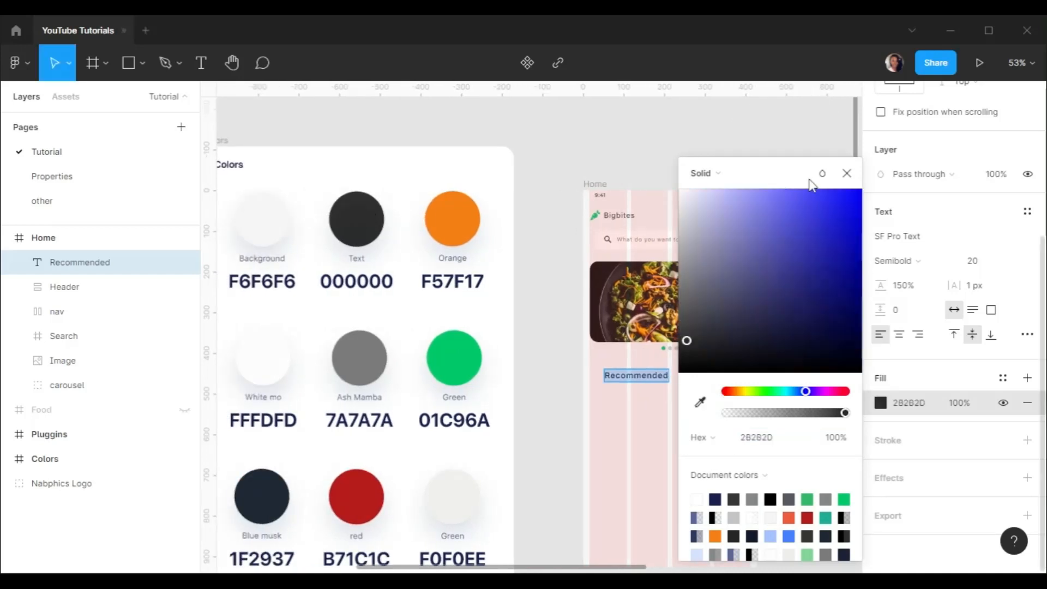
left_click(847, 173)
Align the Recommended heading with the banner's left edge at X 17 and set the vertical spacing between them to 60
scroll(711, 269, "up", 3)
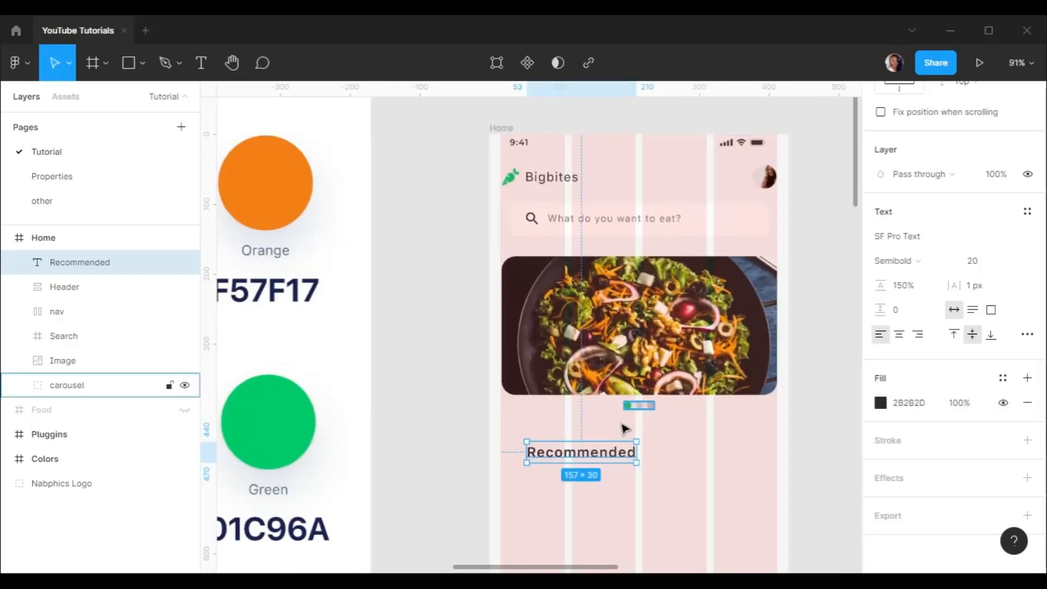
left_click_drag(576, 452, 551, 455)
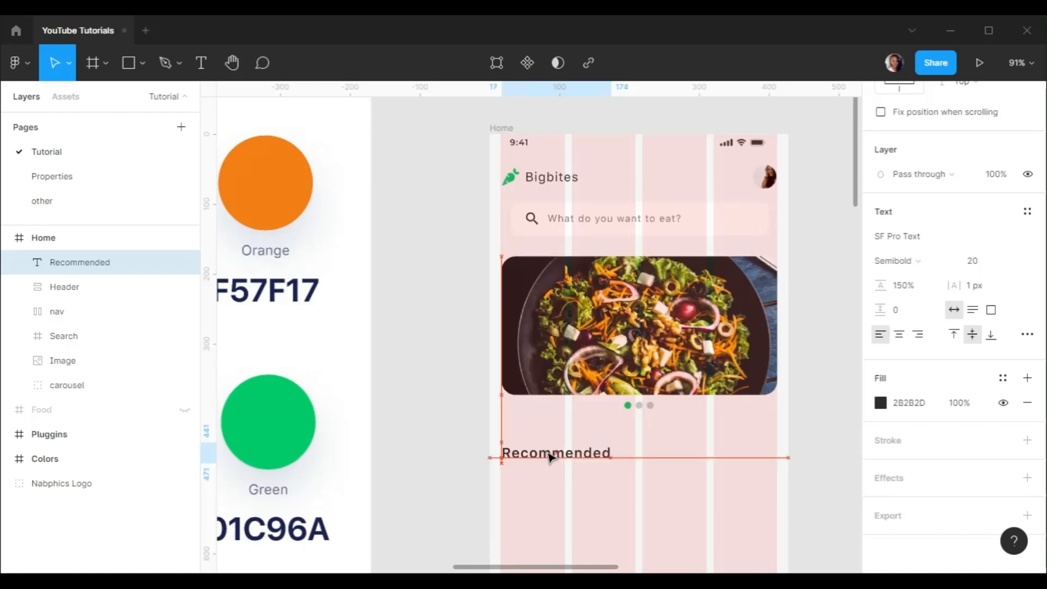
left_click(63, 361, "shift")
scroll(908, 192, "up", 5)
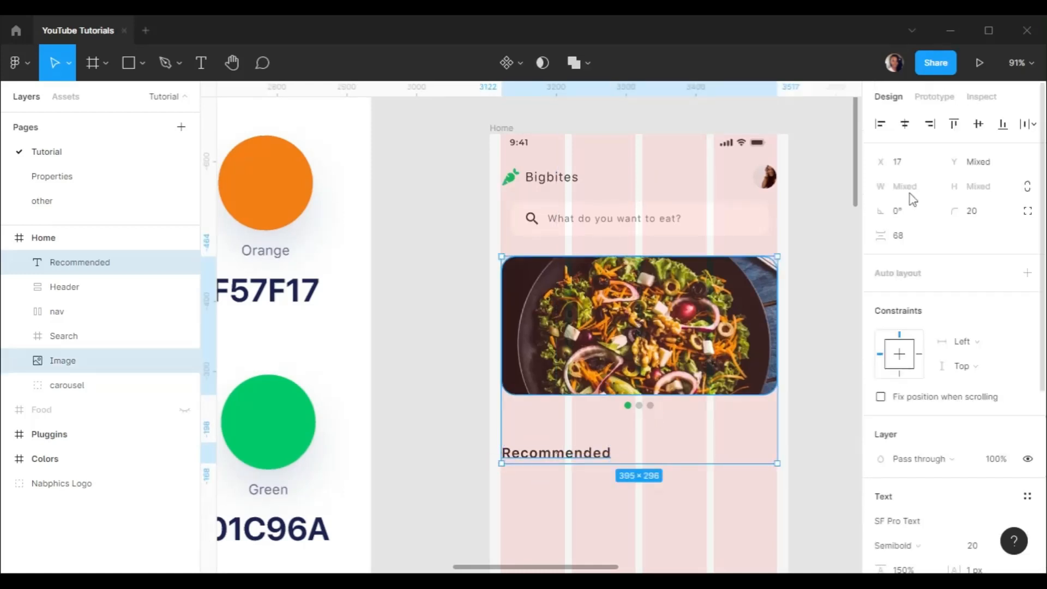
key("Return")
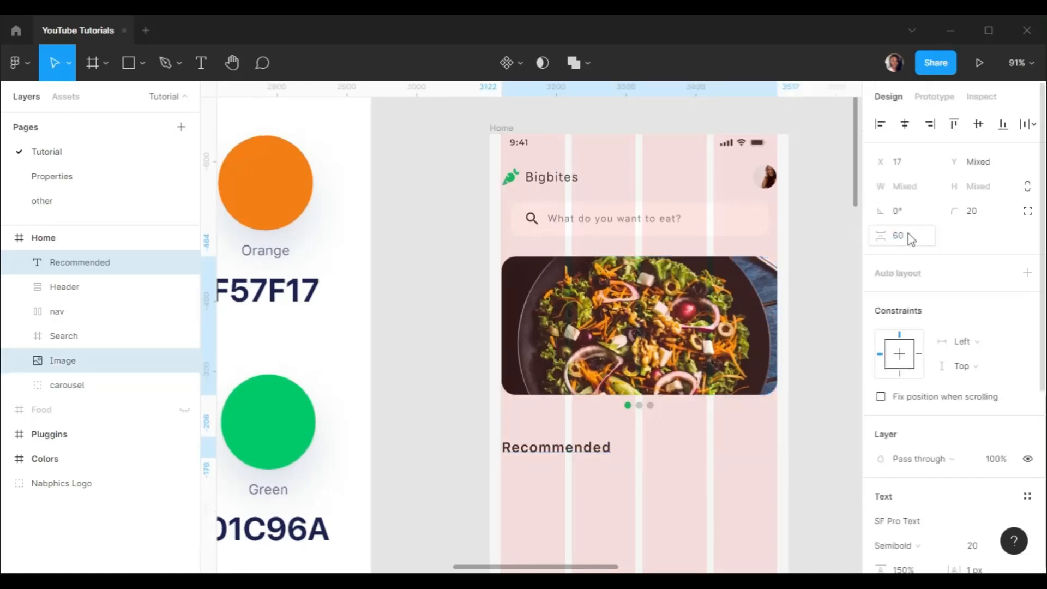
left_click(806, 297)
Duplicate the Recommended heading to its right and change the copy's text to "See all"
scroll(754, 350, "up", 1)
scroll(753, 351, "right", 1)
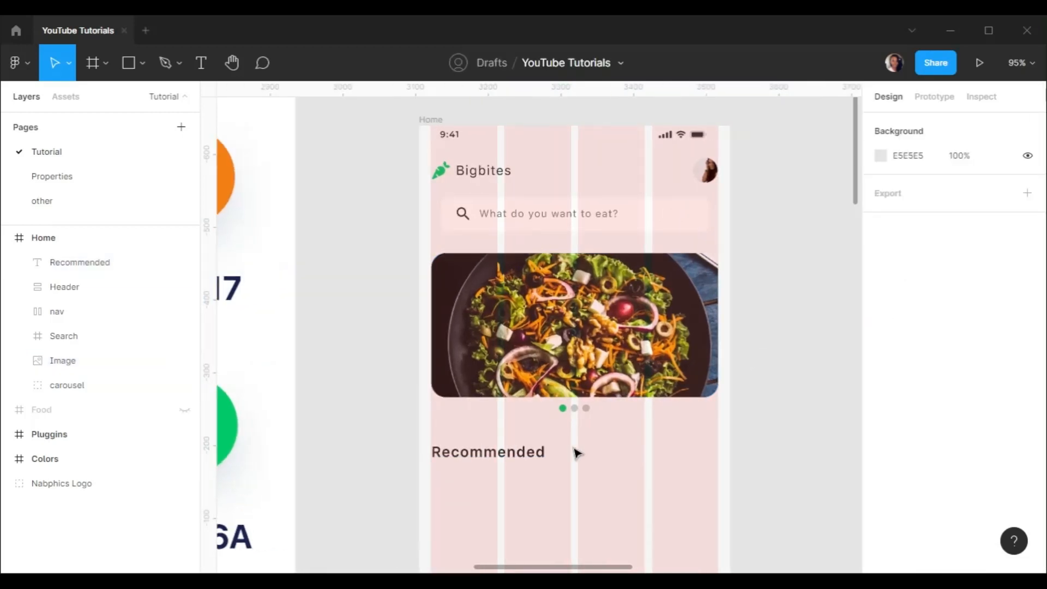
left_click(508, 457)
left_click_drag(507, 457, 642, 465)
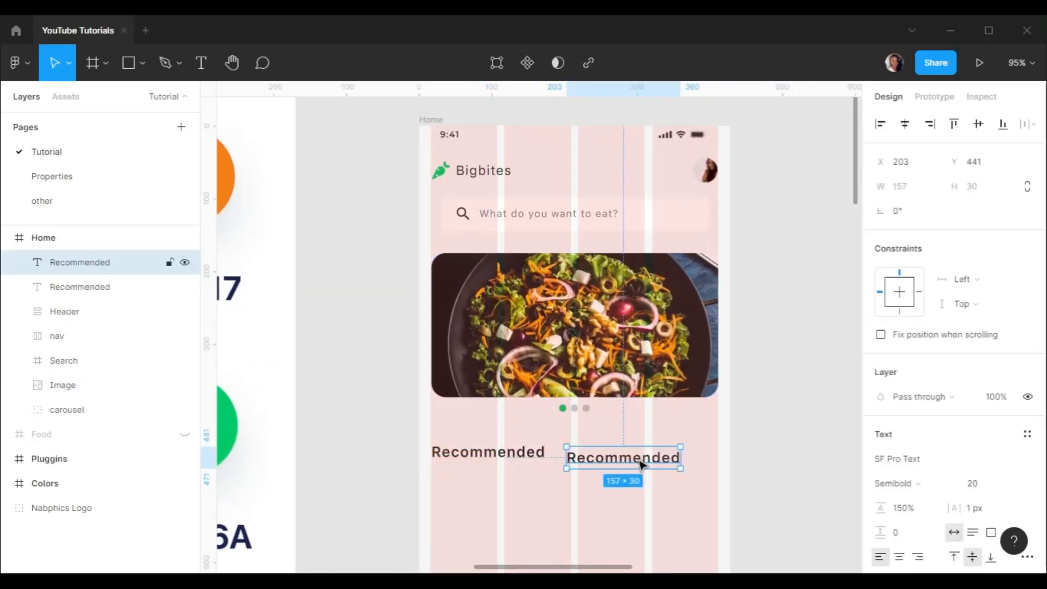
double_click(642, 465)
type("See all")
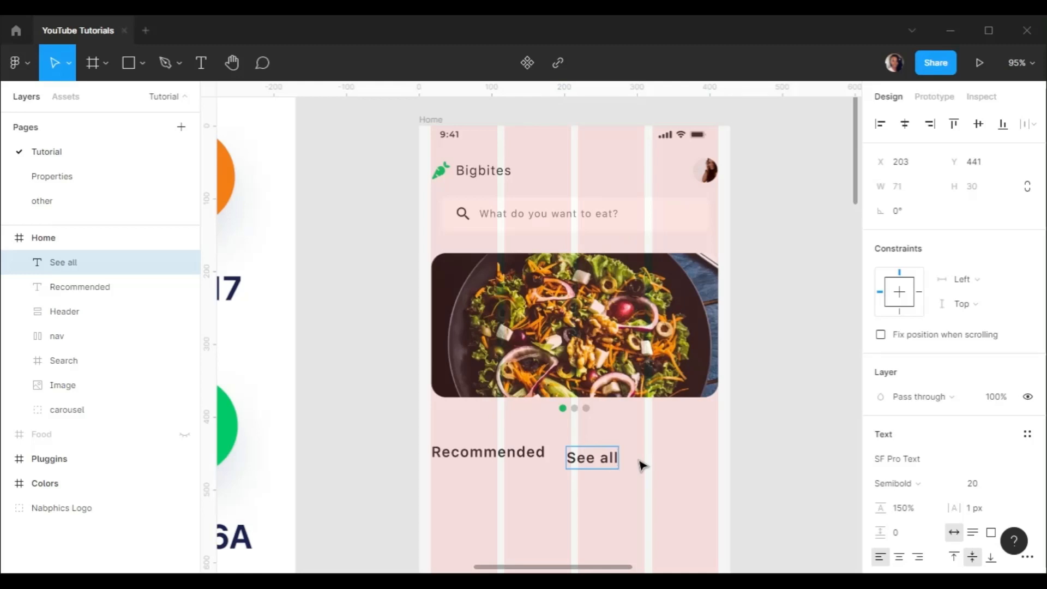
Color the "See all" text green 01C96A, sampled from the Green swatch in the color palette
key("ctrl+a")
scroll(653, 462, "down", 3)
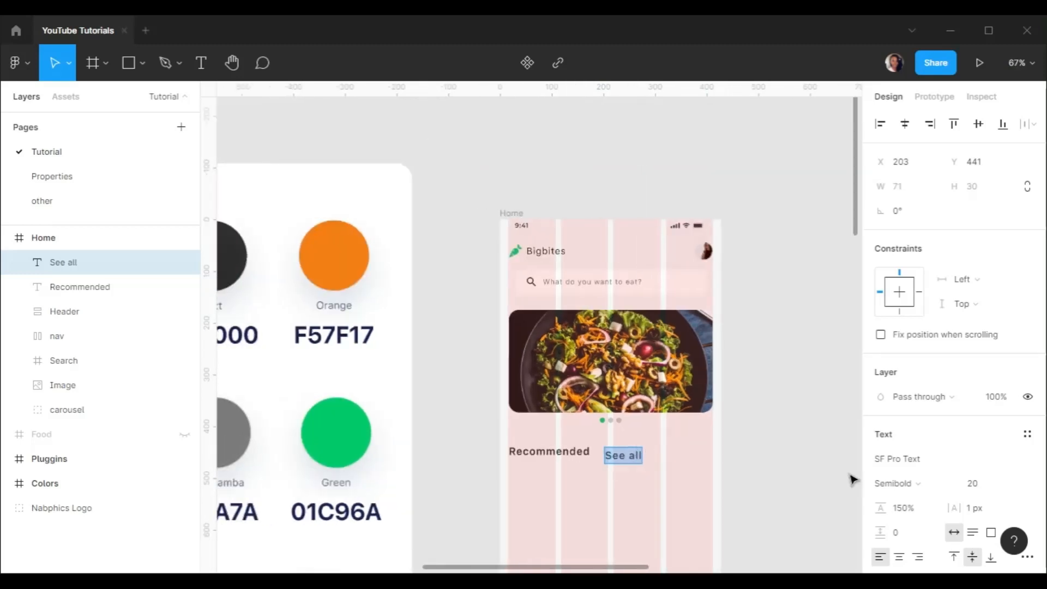
scroll(925, 483, "down", 4)
left_click(881, 404)
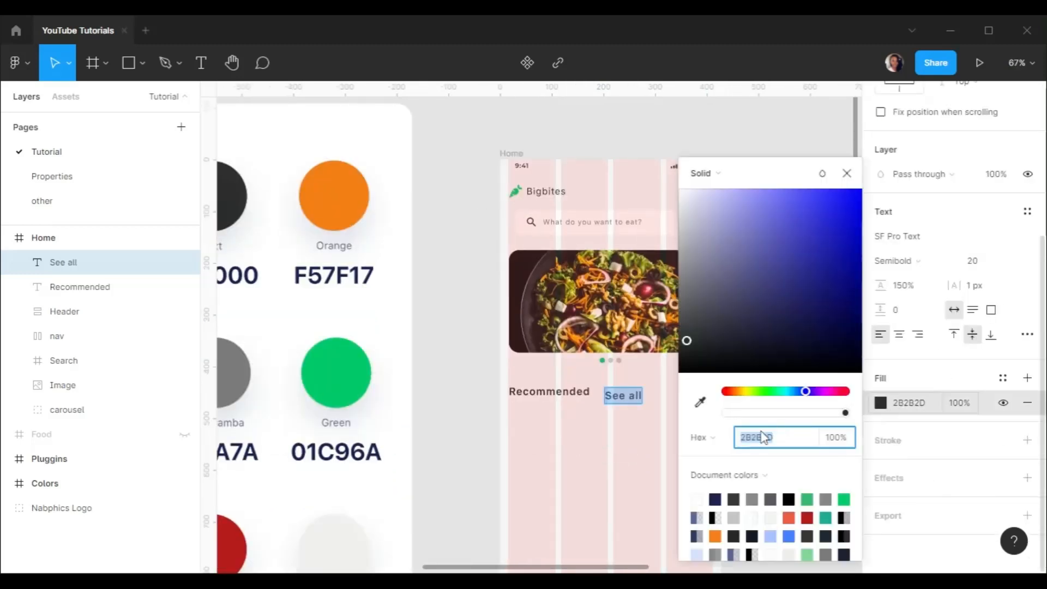
left_click(700, 402)
left_click(344, 374)
left_click(846, 173)
key("Escape")
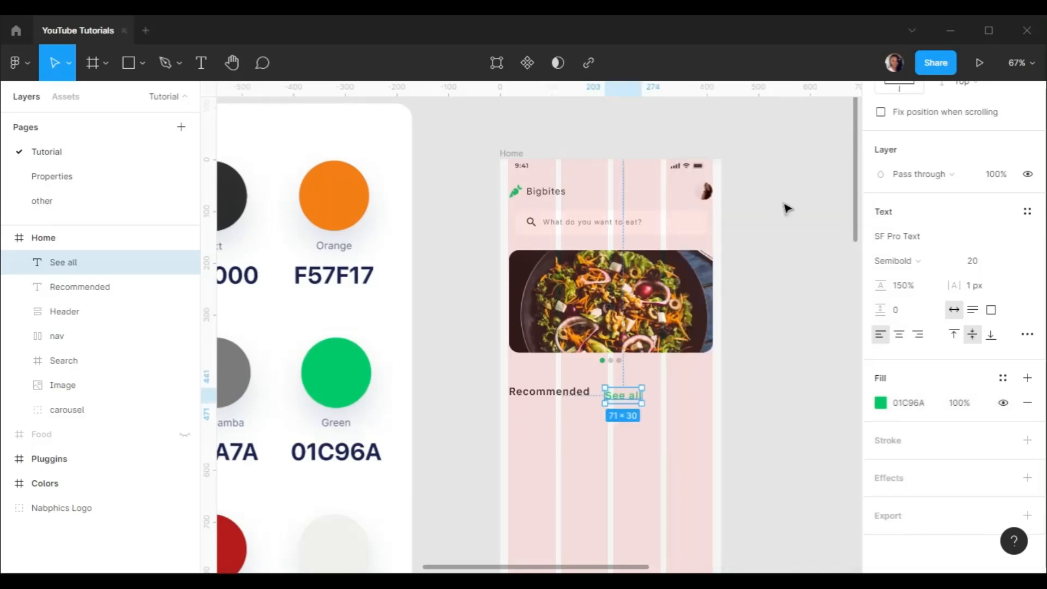
Move "See all" to the banner's right edge, level with Recommended, and combine both texts in an auto layout
left_click_drag(628, 399, 722, 392)
scroll(695, 393, "up", 5)
left_click(533, 393, "shift")
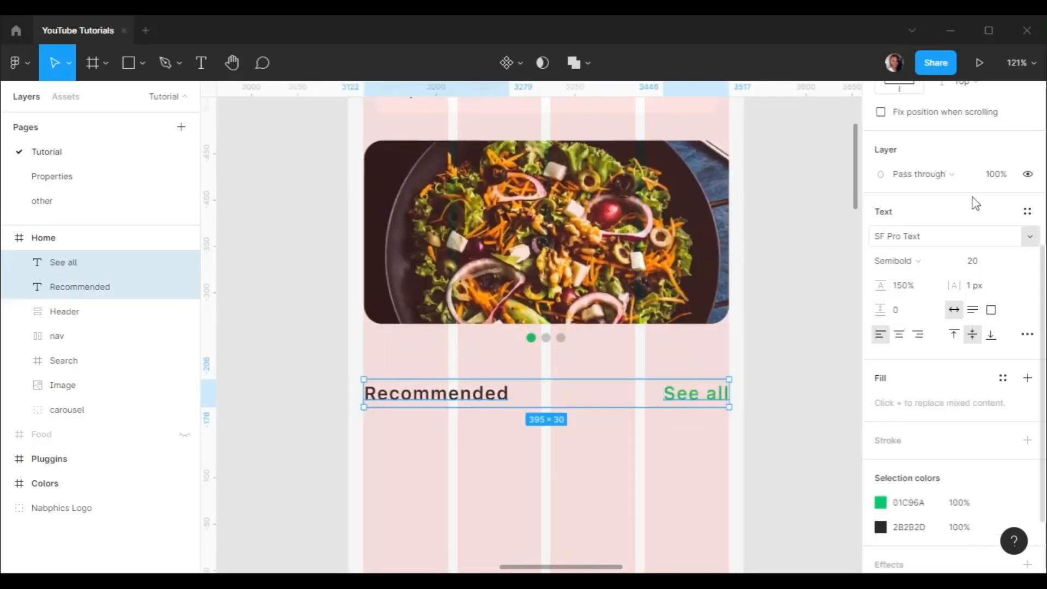
scroll(955, 218, "up", 5)
left_click(968, 125)
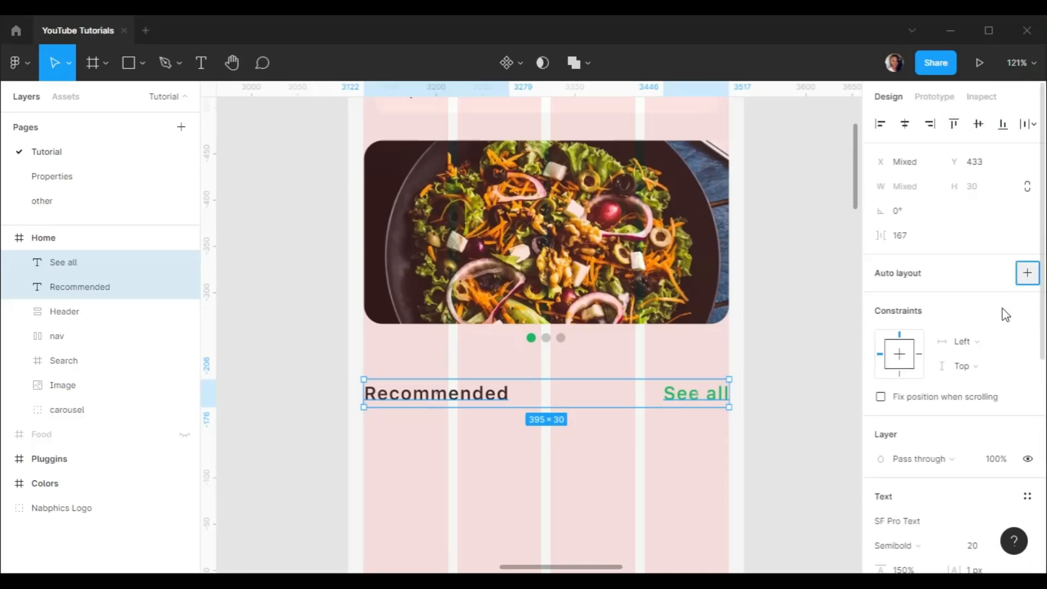
key("shift+a")
left_click(658, 367)
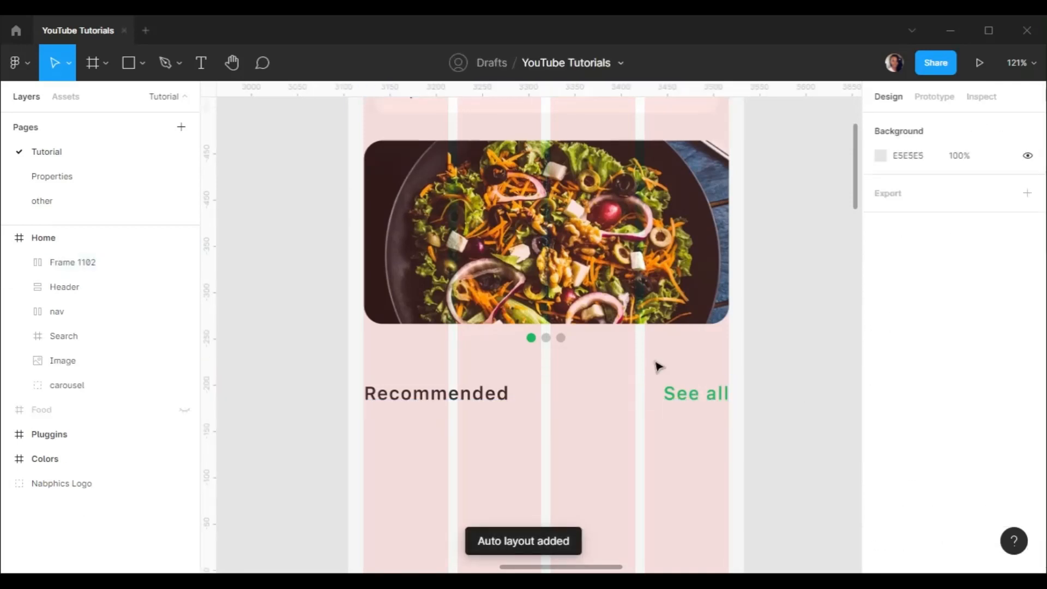
Set the vertical spacing between the carousel dots and the Recommended row to 30
left_click(600, 392)
left_click(546, 338, "shift")
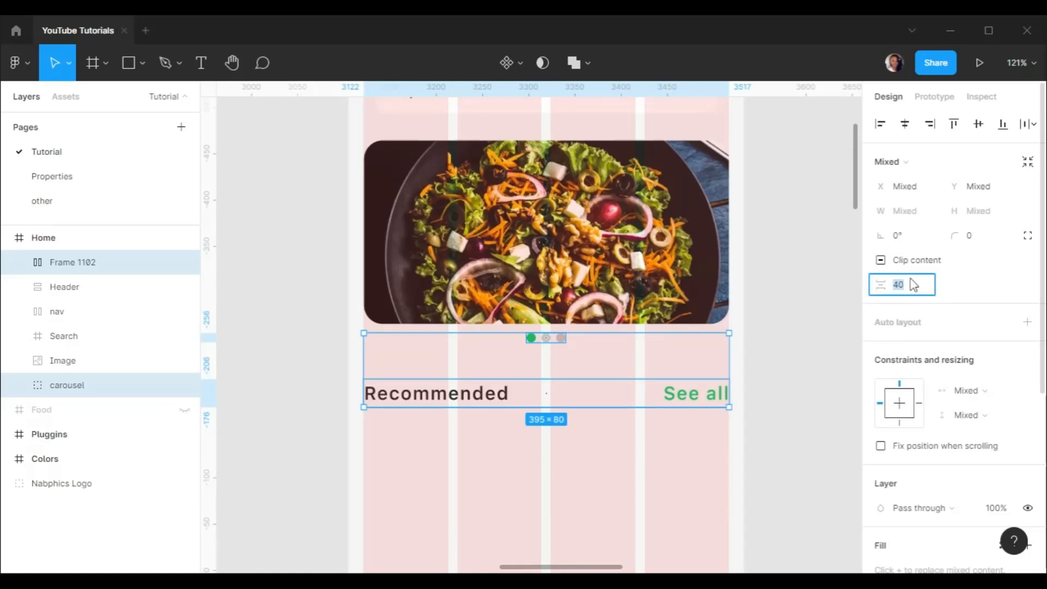
left_click(914, 285)
type("30")
key("Return")
left_click(784, 297)
Draw a 177 × 160 rectangle below the Recommended heading at X 16, Y 463
scroll(623, 306, "down", 3)
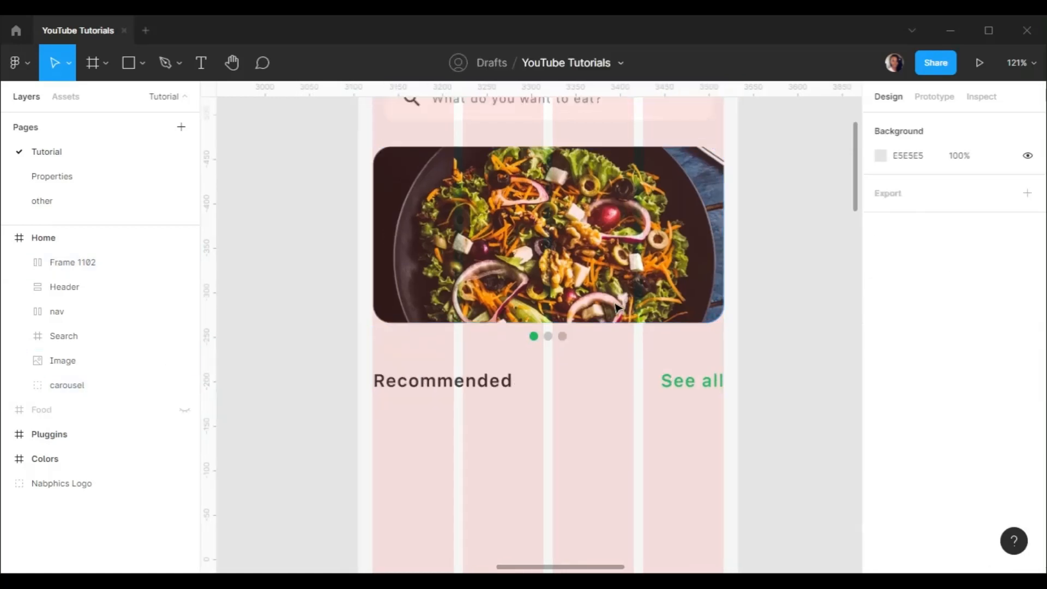
scroll(623, 308, "down", 1)
left_click(128, 63)
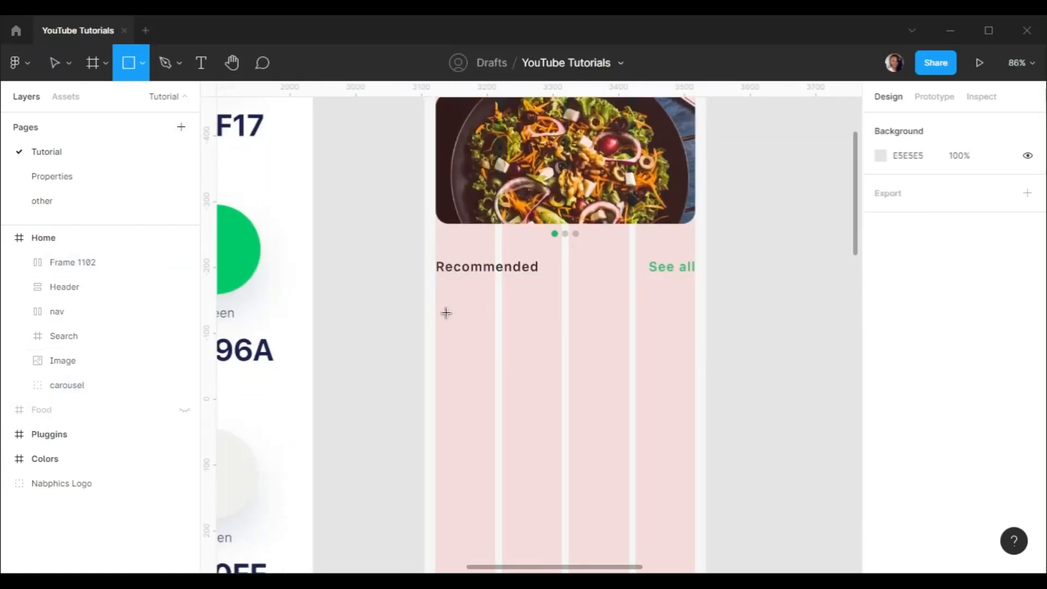
left_click_drag(438, 288, 516, 408)
scroll(543, 338, "up", 3, "ctrl")
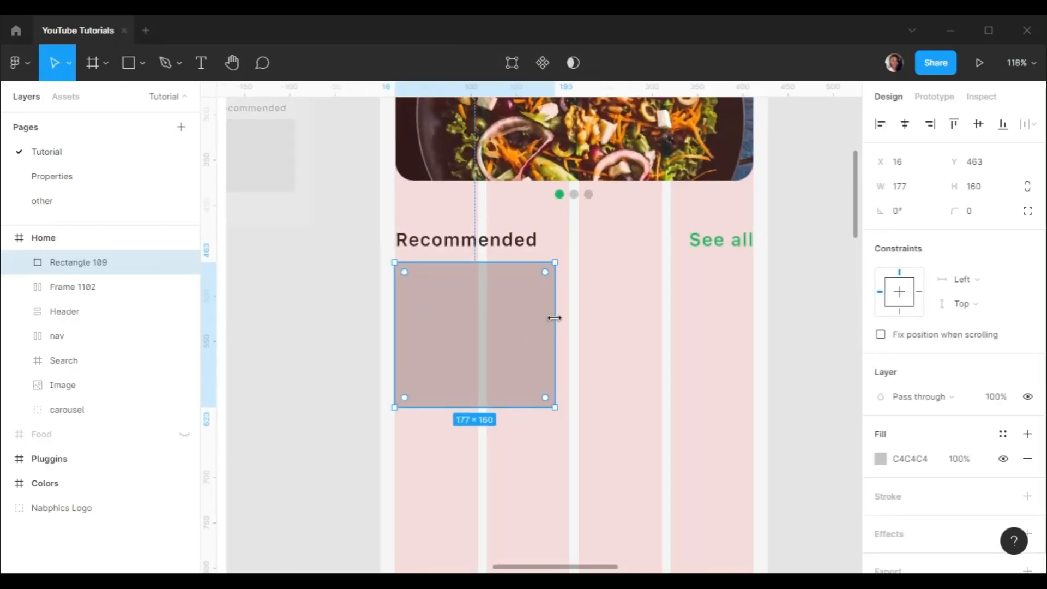
Try a corner radius of 10 on the rectangle below the Recommended heading
left_click(603, 303)
left_click(534, 318)
type("10")
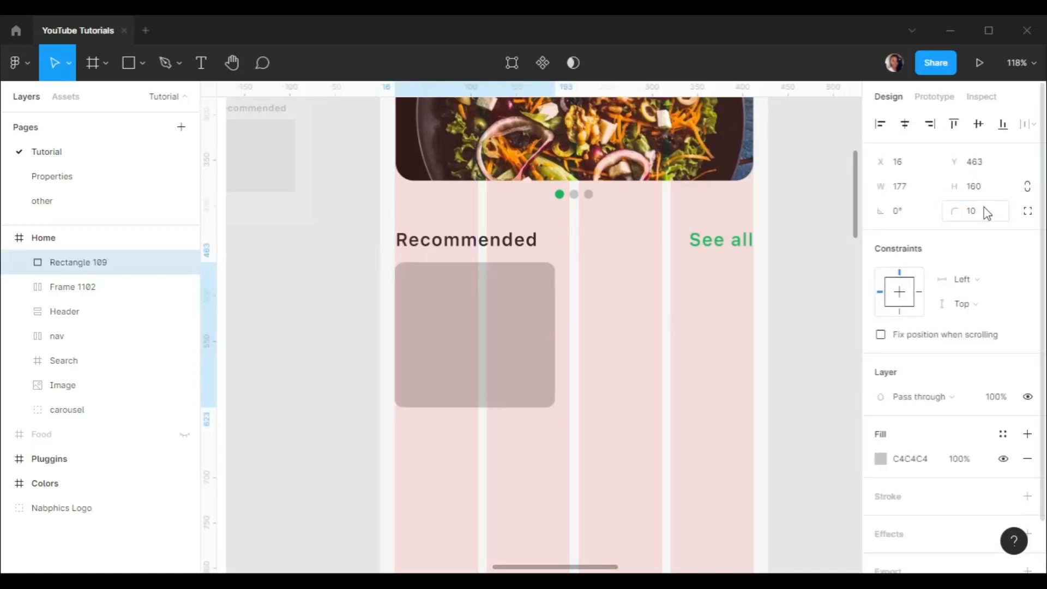
key("Return")
left_click(713, 322)
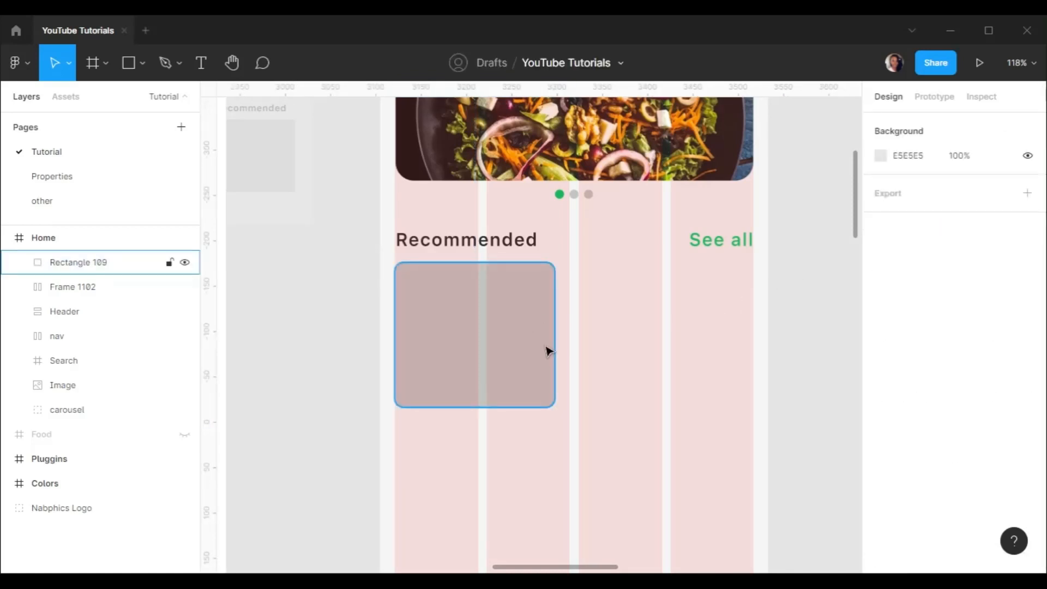
Set the corner radius of the rectangle below the Recommended heading to 15
left_click(548, 351)
left_click(973, 211)
type("15")
key("Return")
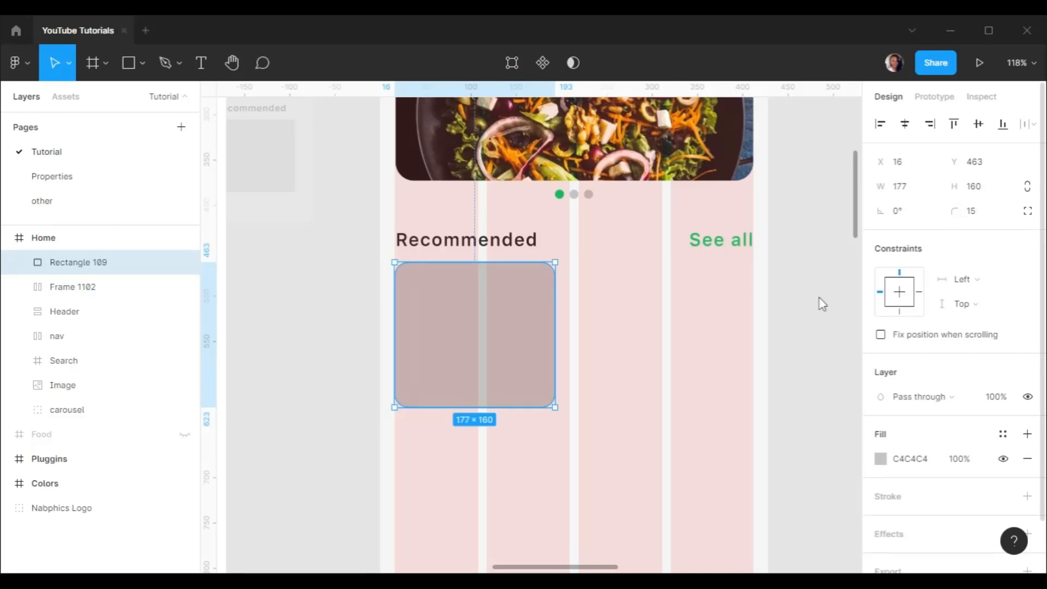
Run the Unsplash plugin on the rectangle below the Recommended heading and search it for "pizza"
right_click(535, 322)
mouse_move(553, 452)
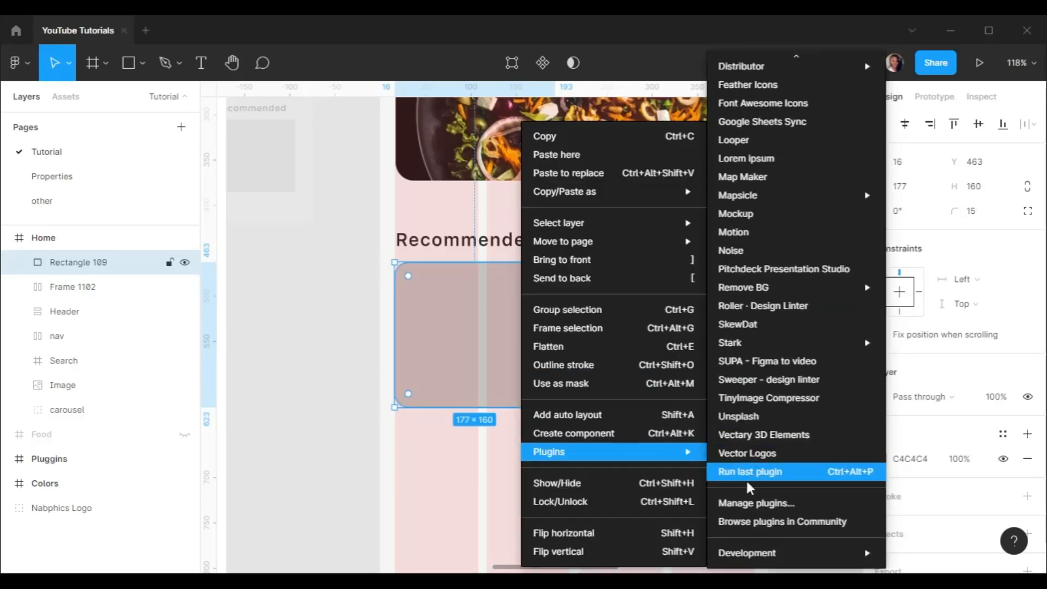
left_click(746, 419)
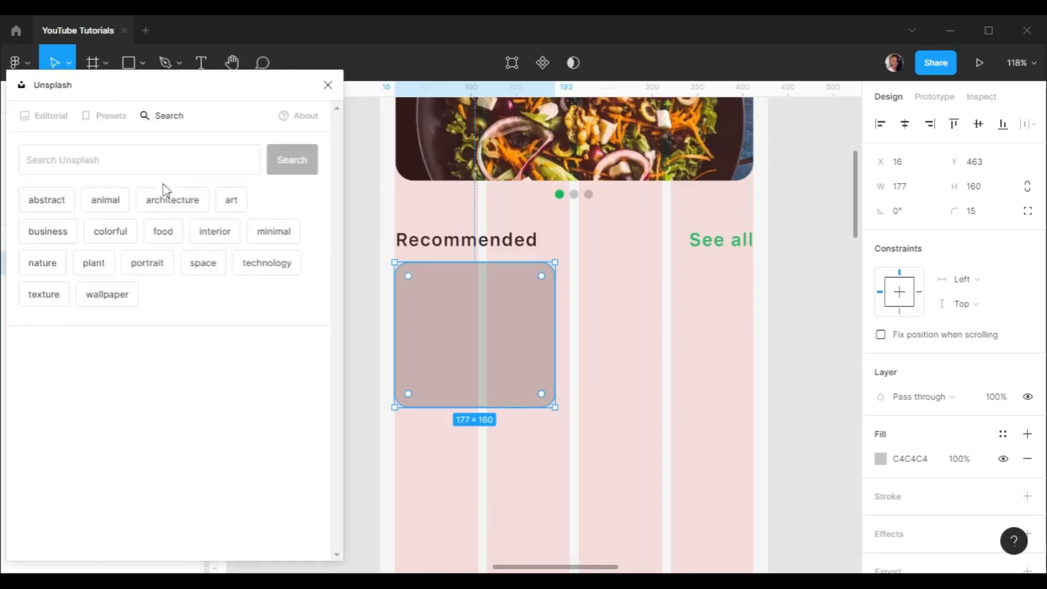
left_click(99, 155)
type("pizza")
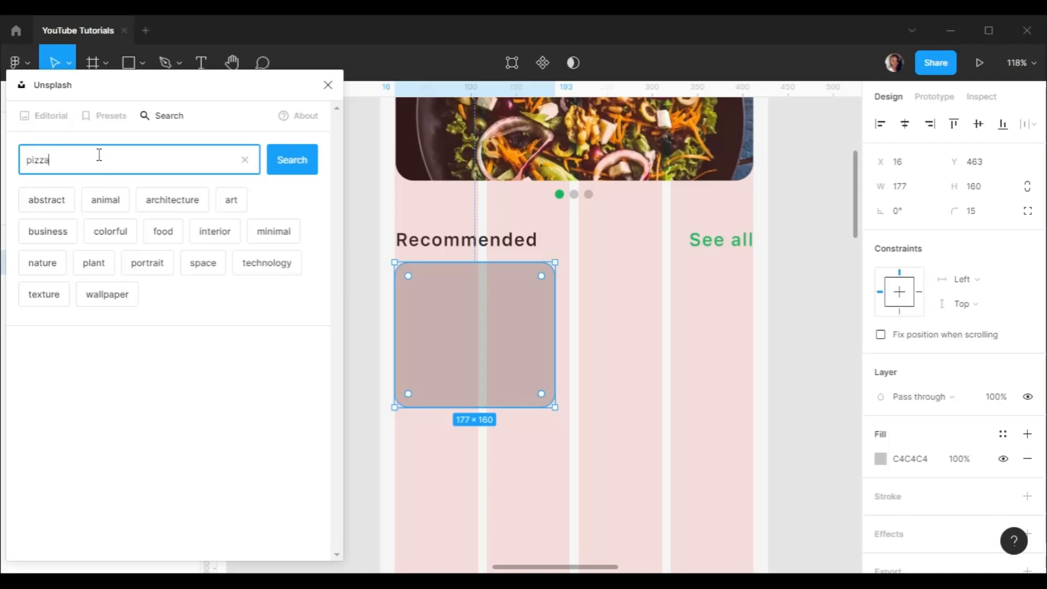
key("Return")
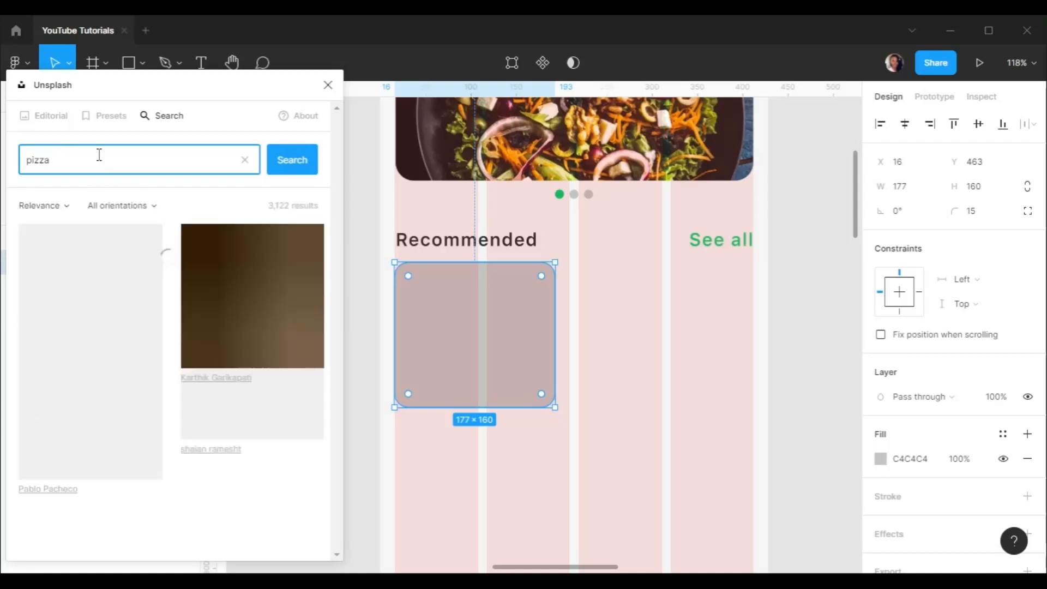
Fill the rectangle with the photo of a pizza in a dark pan with one slice lifted, and close the plugin
scroll(169, 294, "down", 2)
scroll(169, 294, "down", 3)
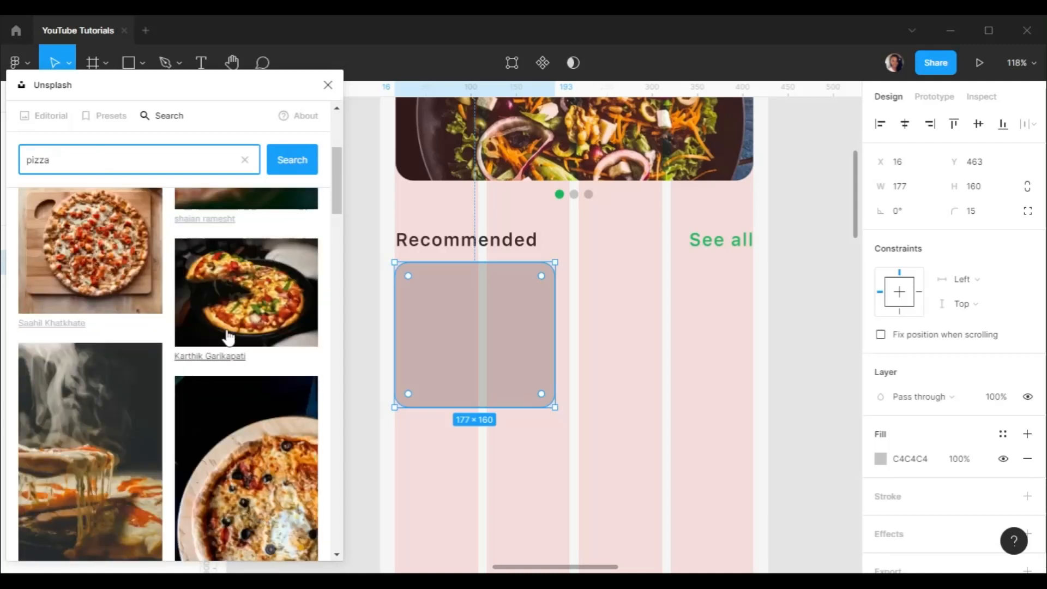
left_click_drag(246, 294, 409, 382)
left_click(635, 350)
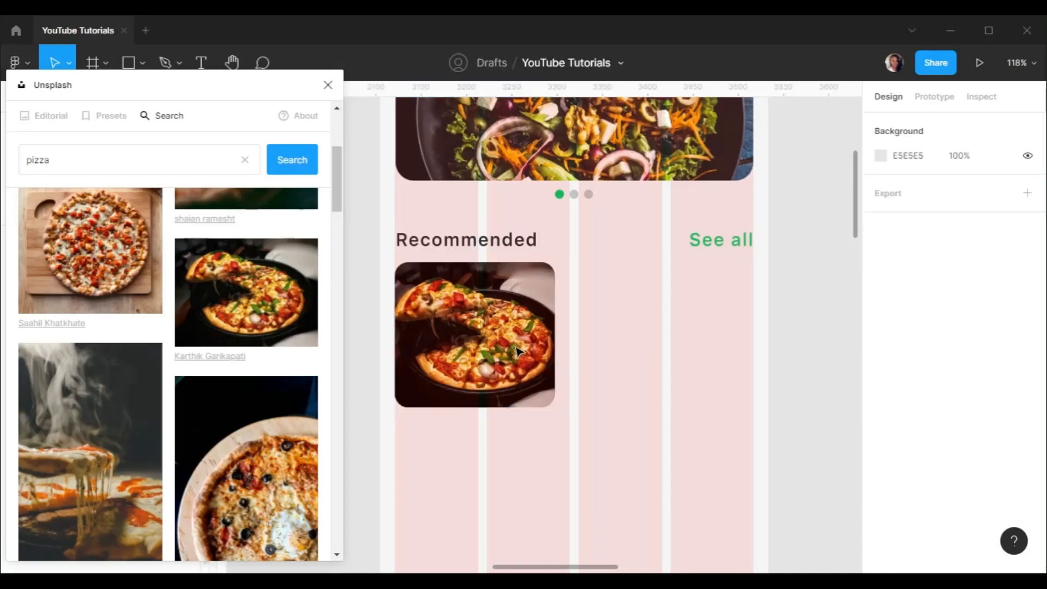
left_click(328, 84)
Add the text "Onion Pizza" just below the pizza image
key("t")
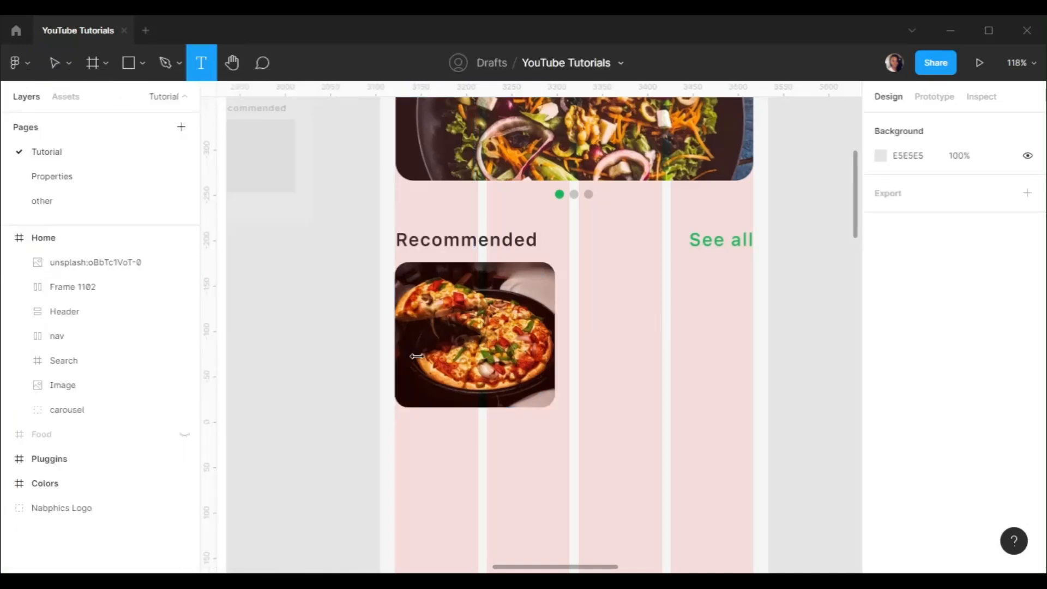
left_click(473, 454)
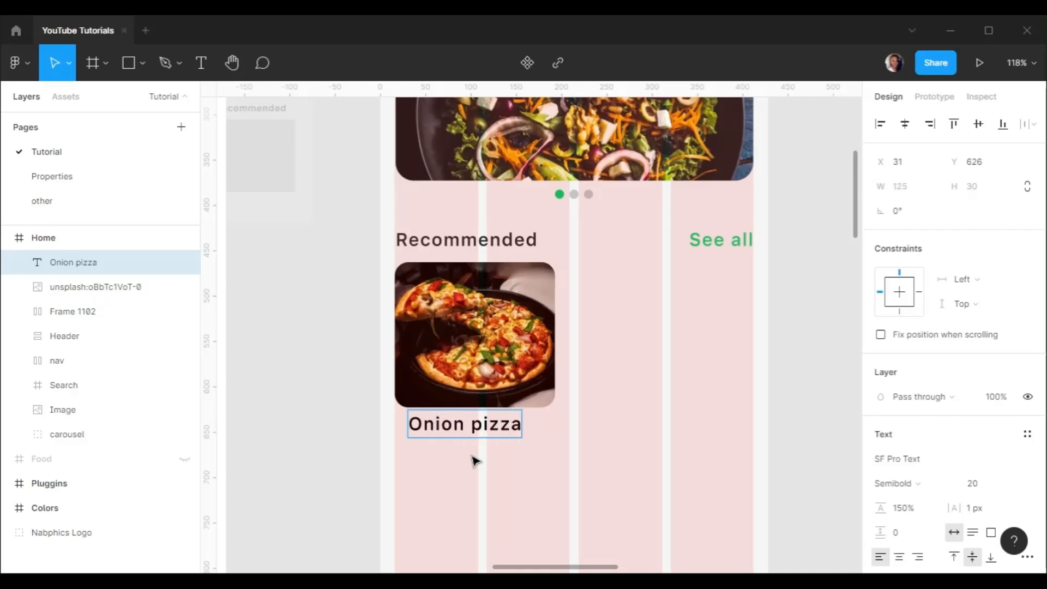
triple_click(471, 433)
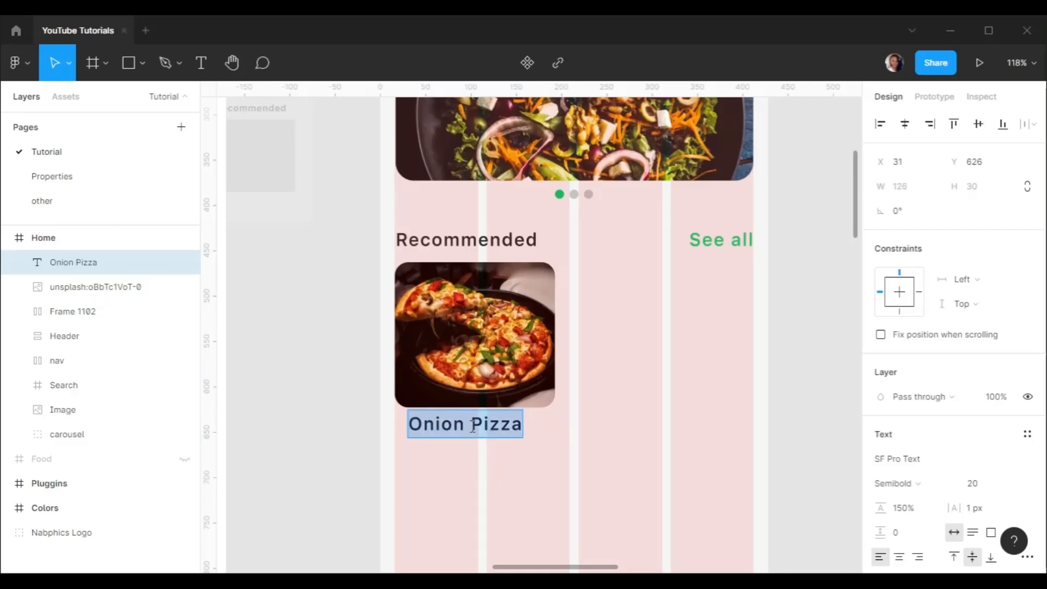
Color the Onion Pizza text 2D2D2E by sampling the dark Text swatch in the Colors frame
scroll(528, 435, "down", 3)
scroll(528, 435, "down", 3)
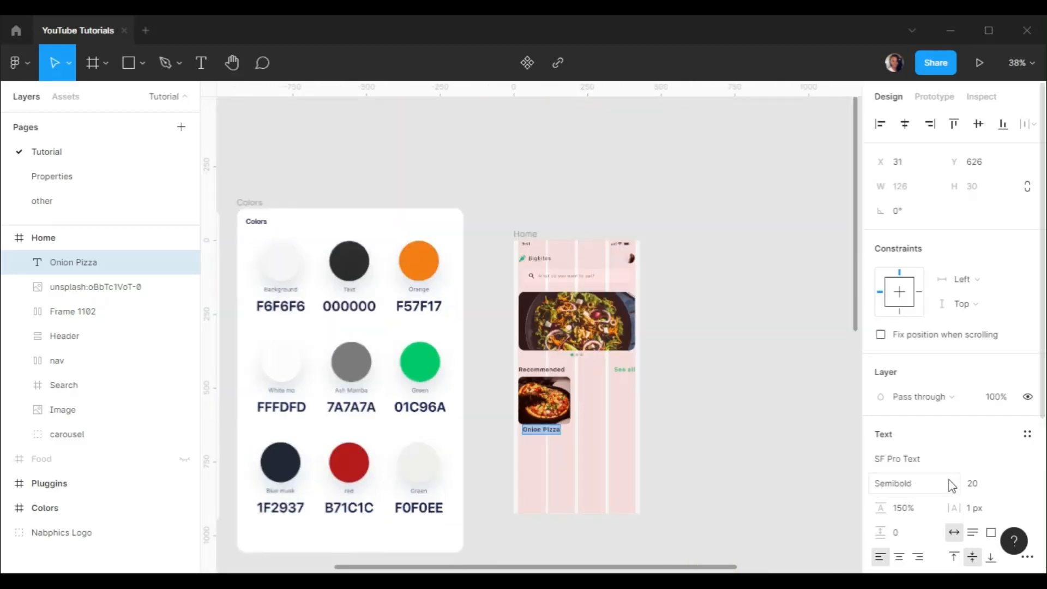
scroll(927, 474, "down", 4)
left_click(880, 403)
left_click(700, 402)
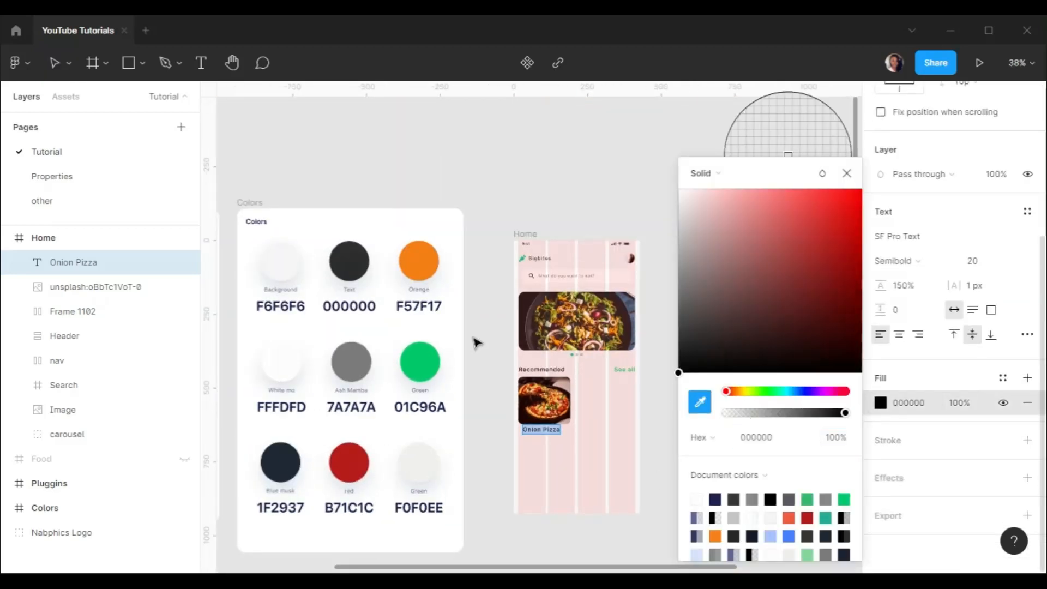
left_click(972, 401)
Set the Onion Pizza text to Regular weight and size 14
left_click(919, 259)
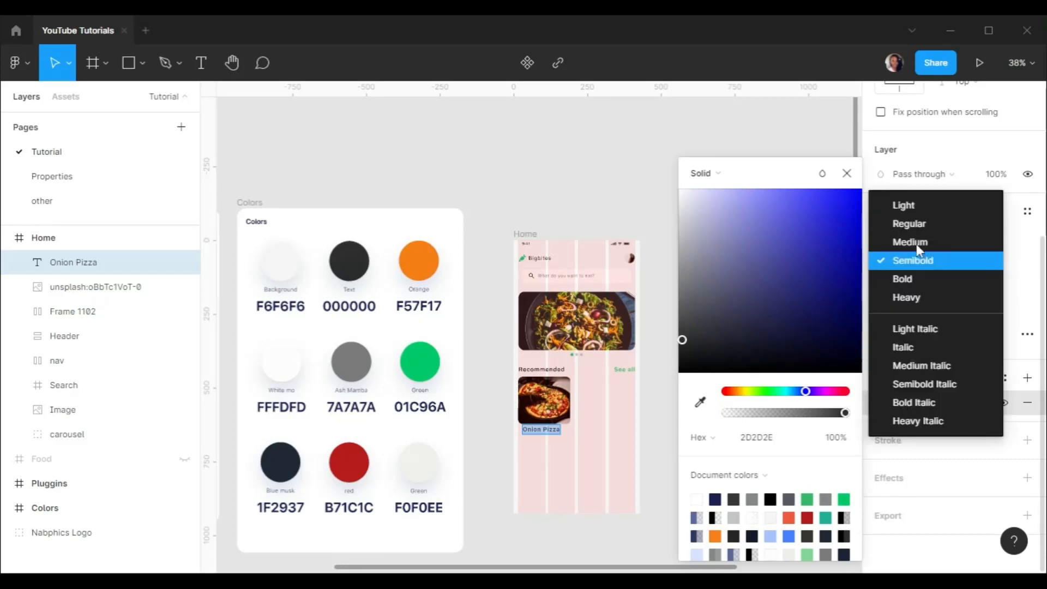
left_click(914, 224)
left_click(847, 173)
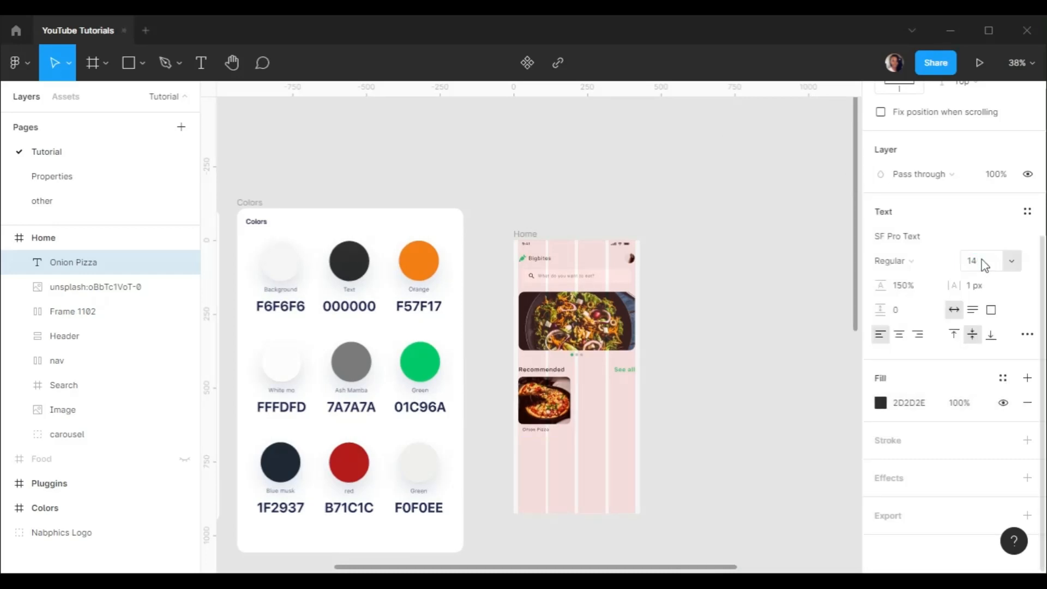
Align the Onion Pizza label with the image's left edge and duplicate it below, changing the copy to "Rp. 24.000"
scroll(553, 428, "up", 10)
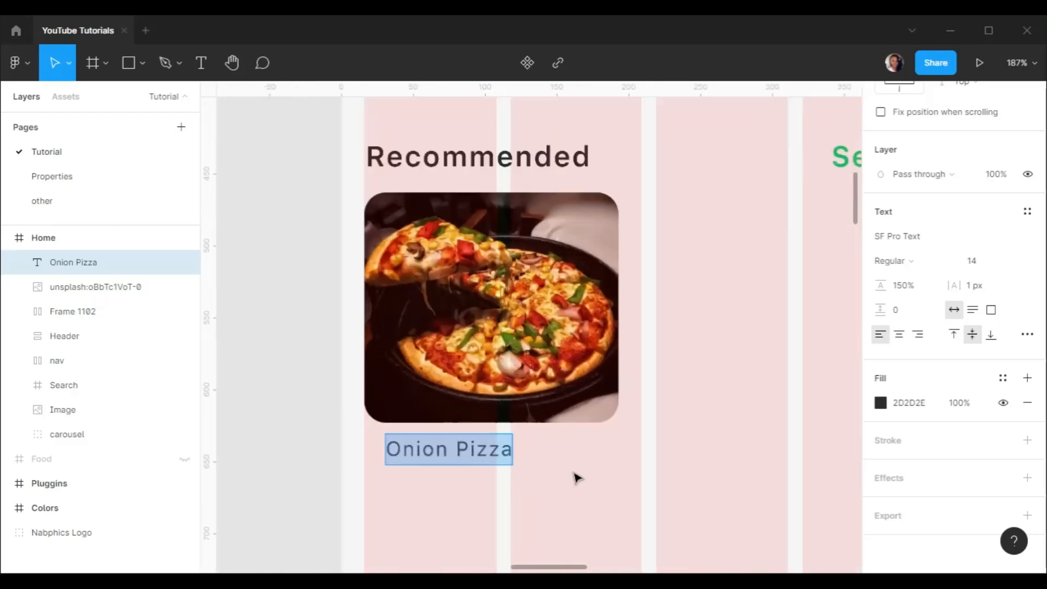
left_click_drag(432, 451, 442, 496)
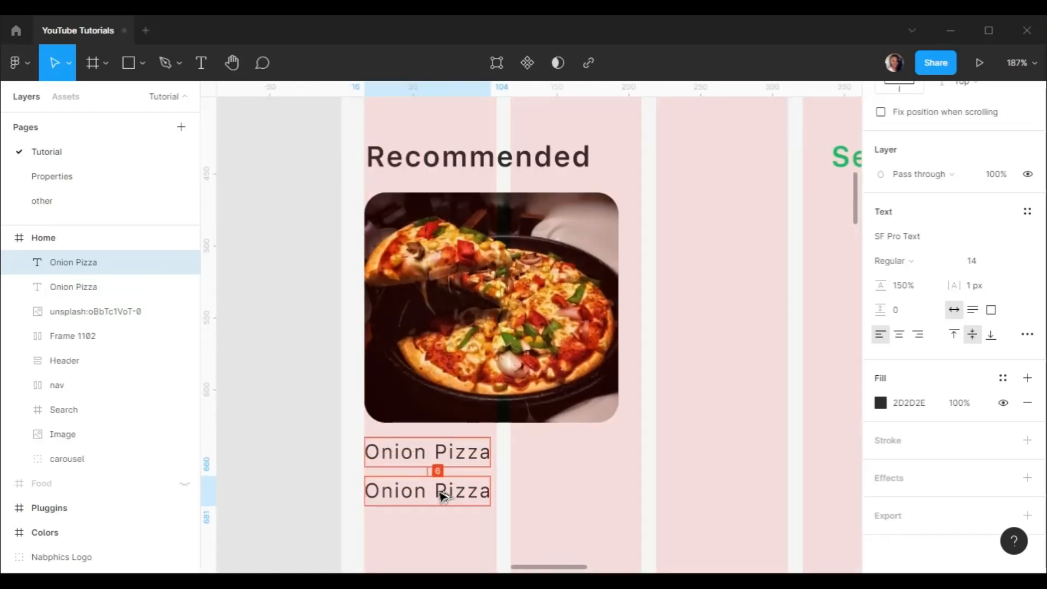
double_click(442, 494)
type("Rp. 24.000")
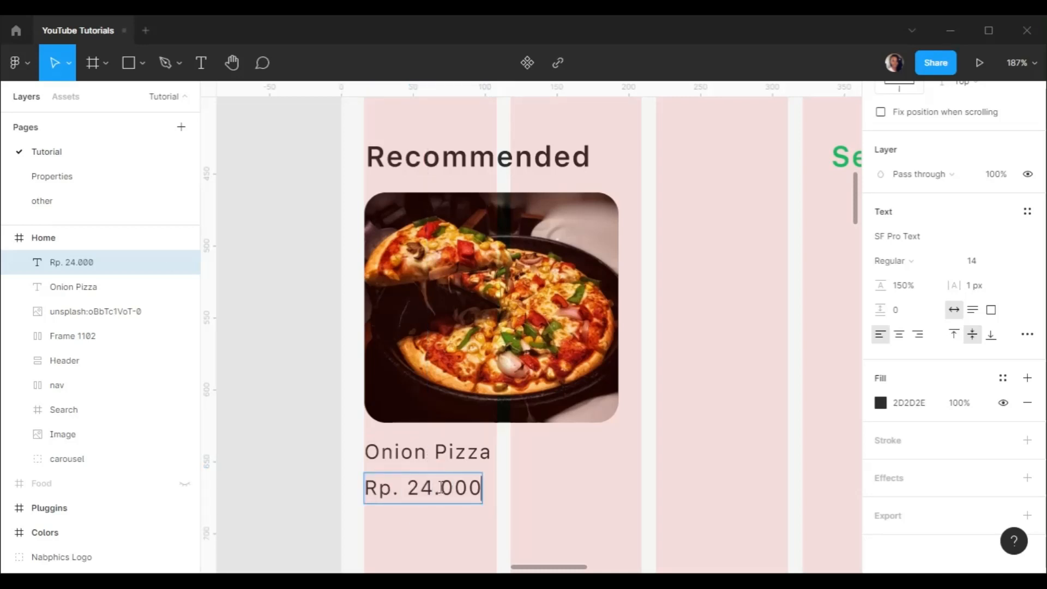
Set the Rp. 24.000 price text to Semibold weight
key("ctrl+a")
scroll(556, 494, "down", 5)
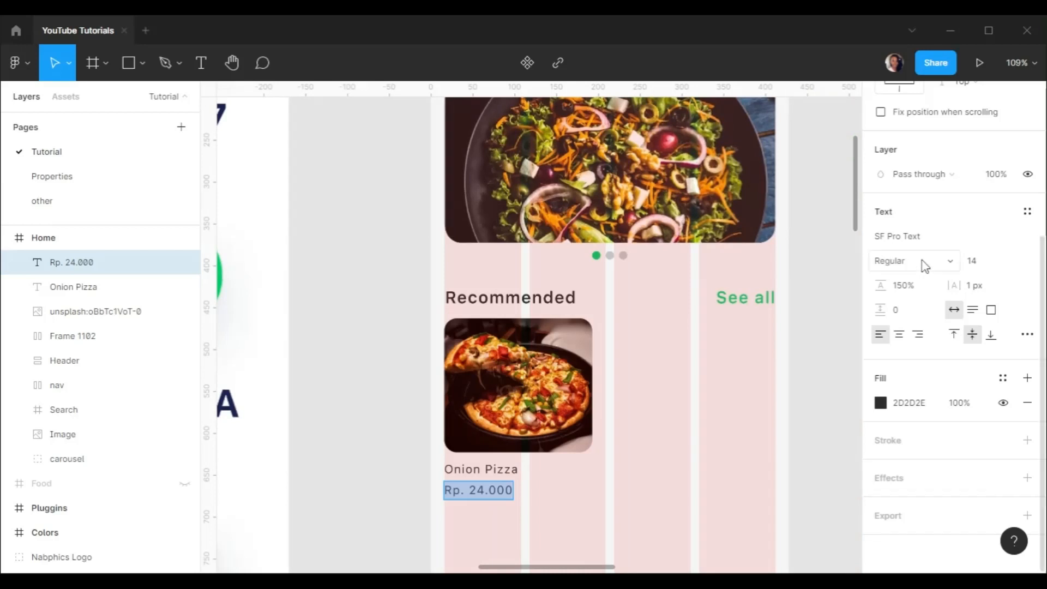
left_click(922, 262)
left_click(914, 297)
Color the price text B71C1C by sampling the red swatch in the Colors frame
scroll(845, 381, "down", 5)
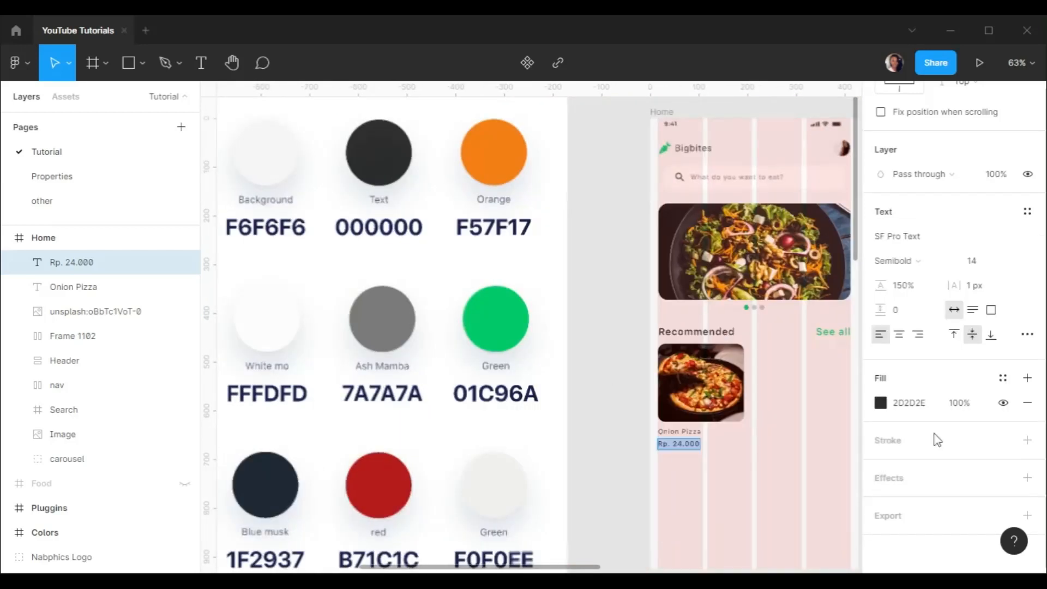
left_click(880, 403)
left_click(699, 402)
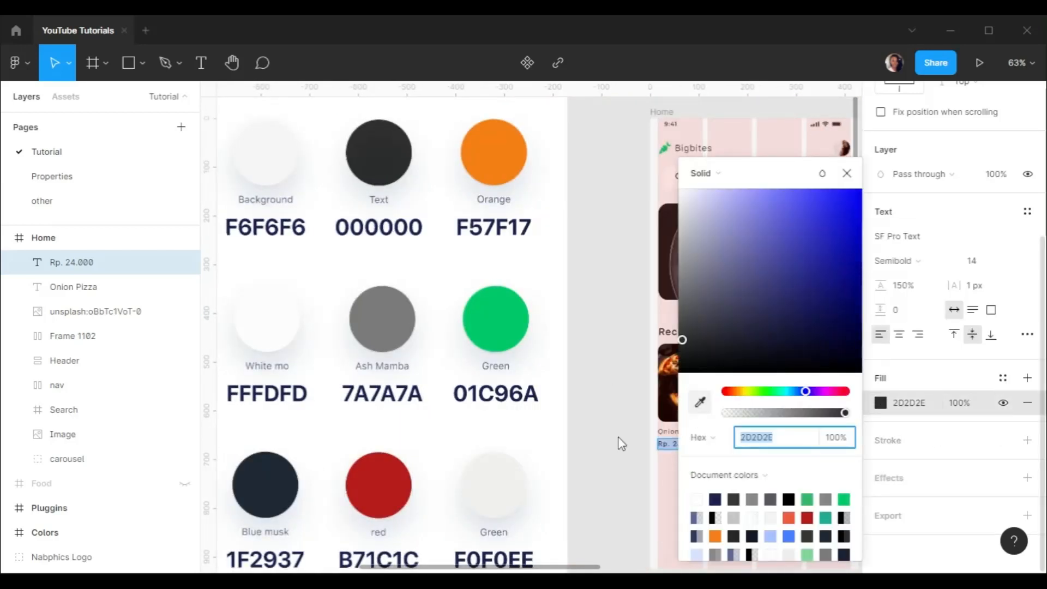
left_click(378, 479)
left_click(847, 173)
scroll(687, 338, "down", 1)
scroll(603, 380, "right", 1)
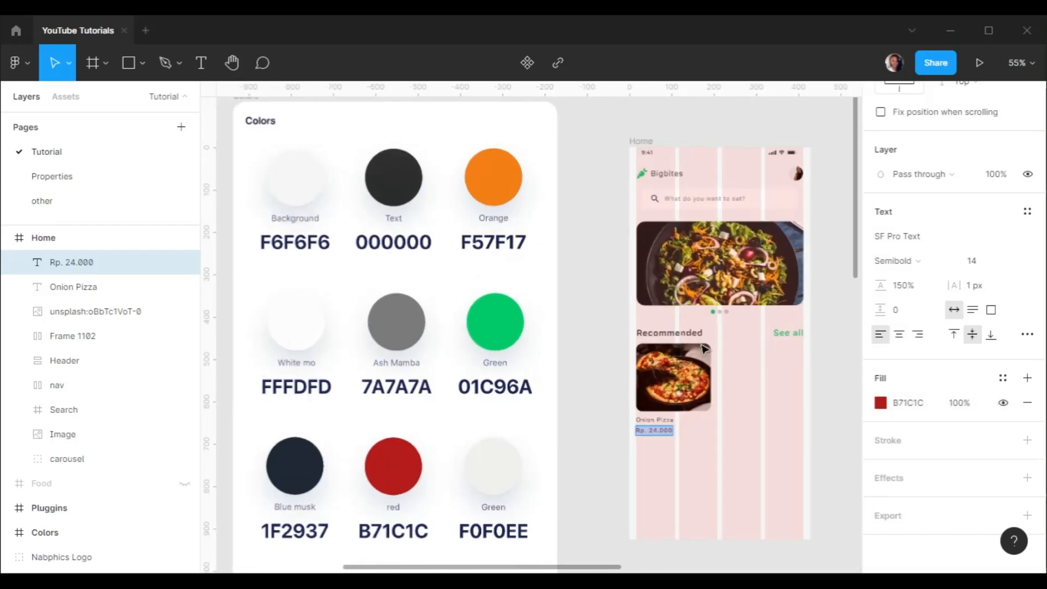
Draw a 34 × 34 circle beside the pizza name and price, placed at X 153, Y 637
scroll(668, 403, "up", 5)
scroll(670, 474, "right", 1)
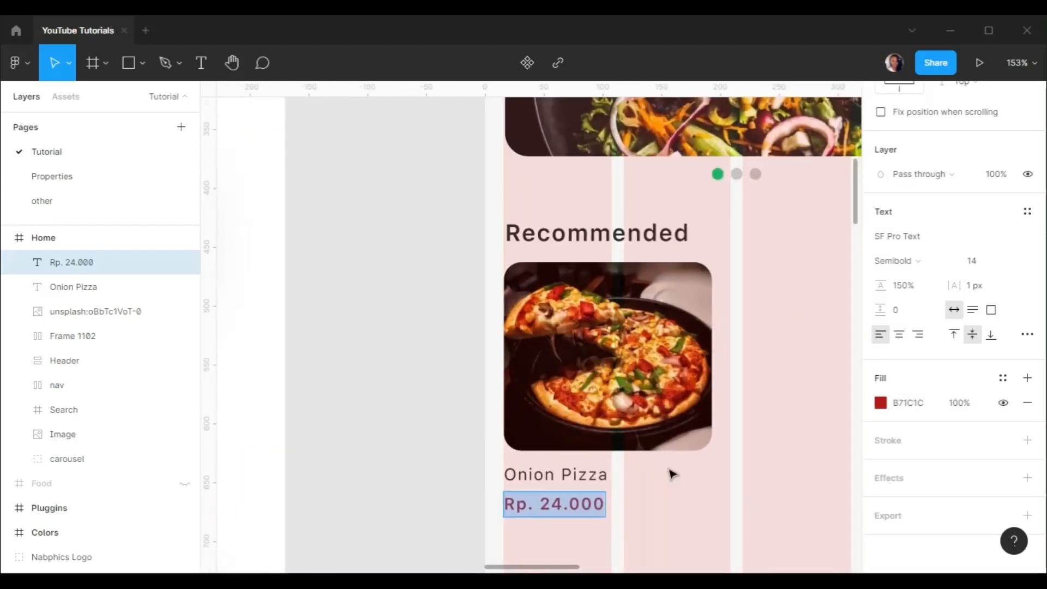
scroll(601, 480, "down", 1)
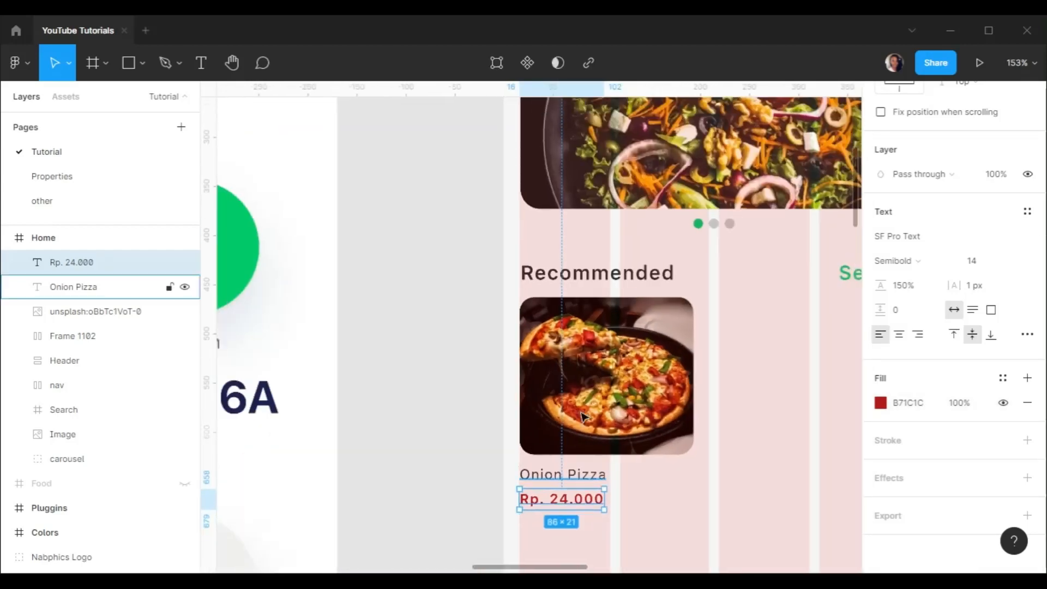
left_click(131, 64)
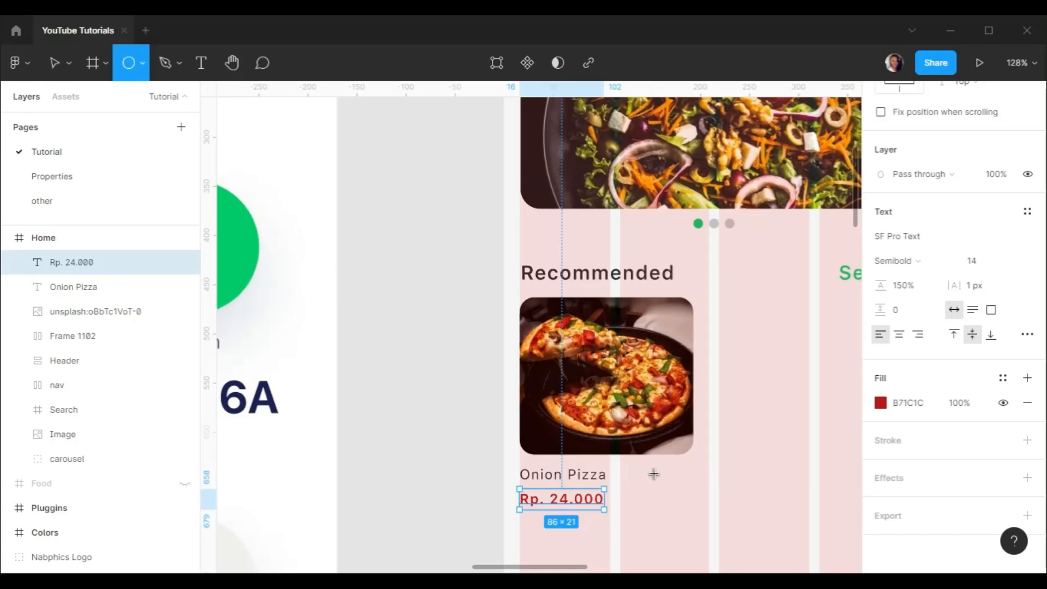
left_click_drag(645, 472, 682, 510)
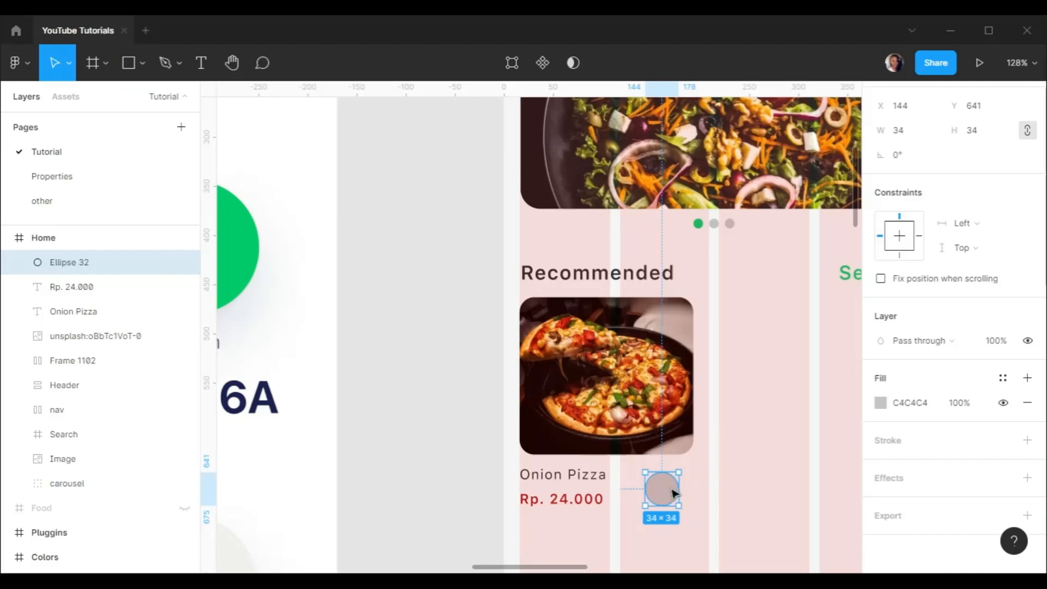
left_click_drag(671, 489, 673, 485)
Fill the circle with 01C96A by sampling the green swatch in the Colors frame
scroll(673, 485, "down", 5)
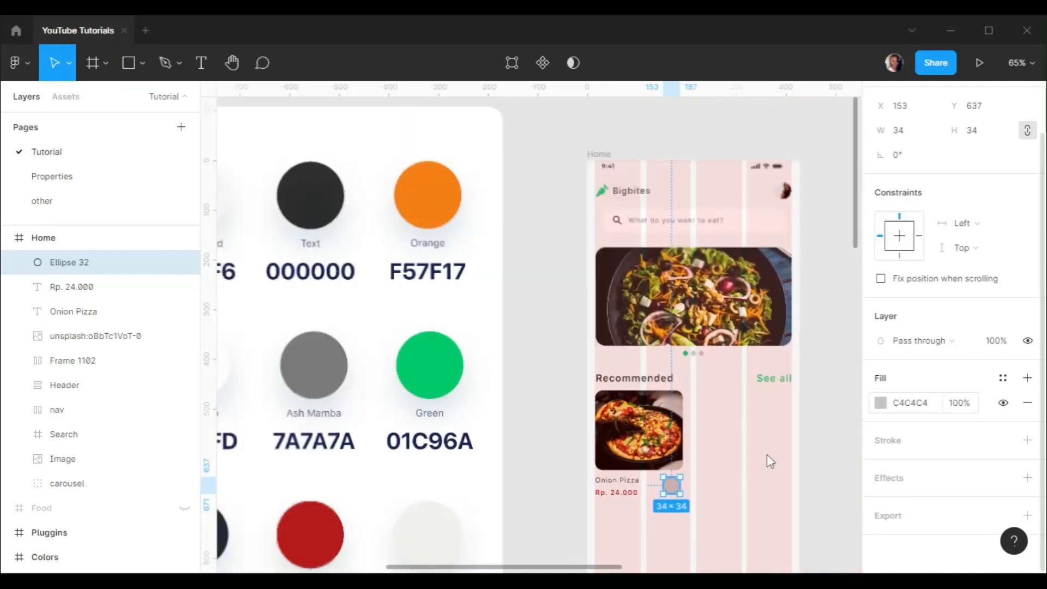
left_click(881, 402)
left_click(700, 402)
left_click(426, 354)
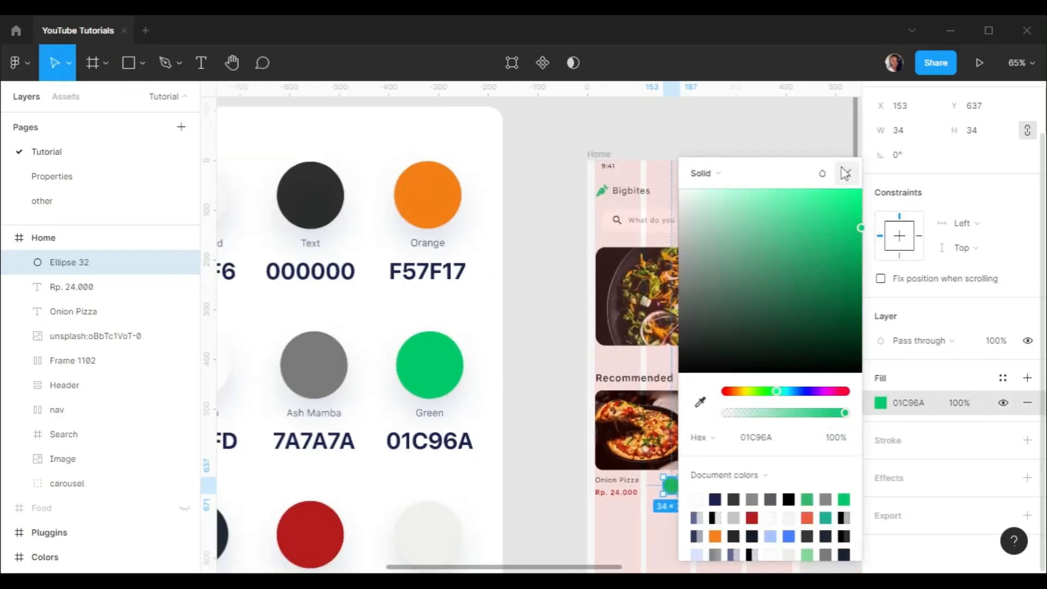
left_click(845, 174)
left_click(843, 178)
Copy the plus icon from the Pluggins frame into the Home frame and center it on the green circle
scroll(629, 329, "down", 1)
scroll(629, 331, "left", 8)
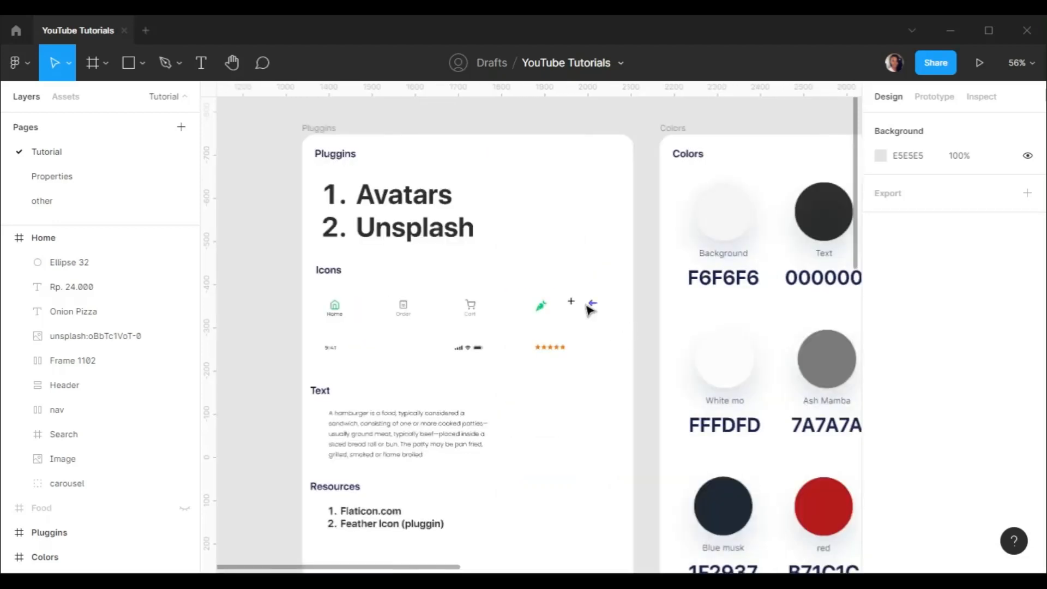
scroll(590, 310, "up", 1)
left_click(569, 304)
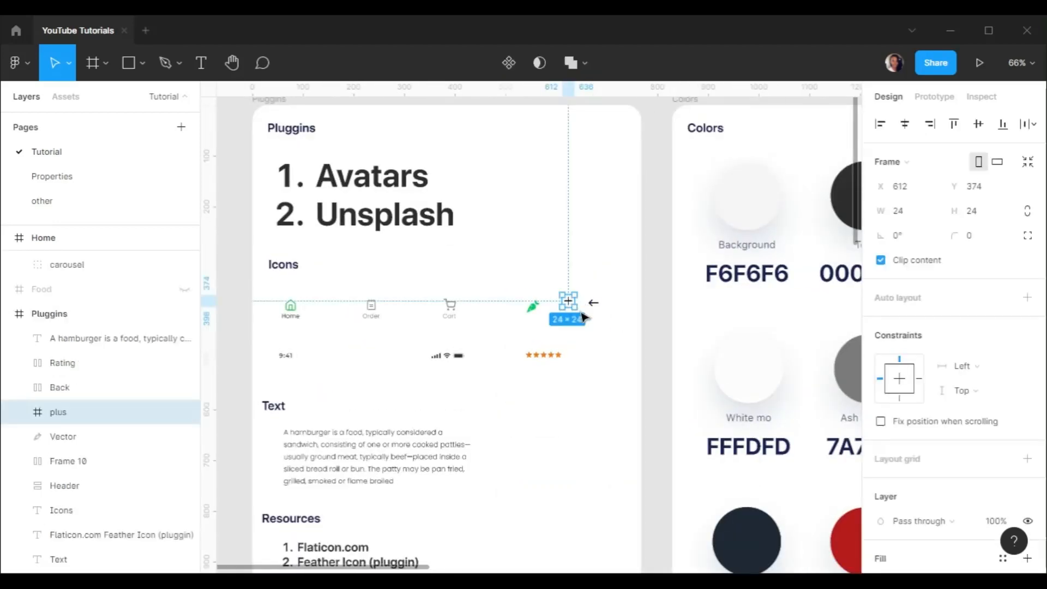
scroll(603, 327, "down", 1)
scroll(619, 327, "right", 10)
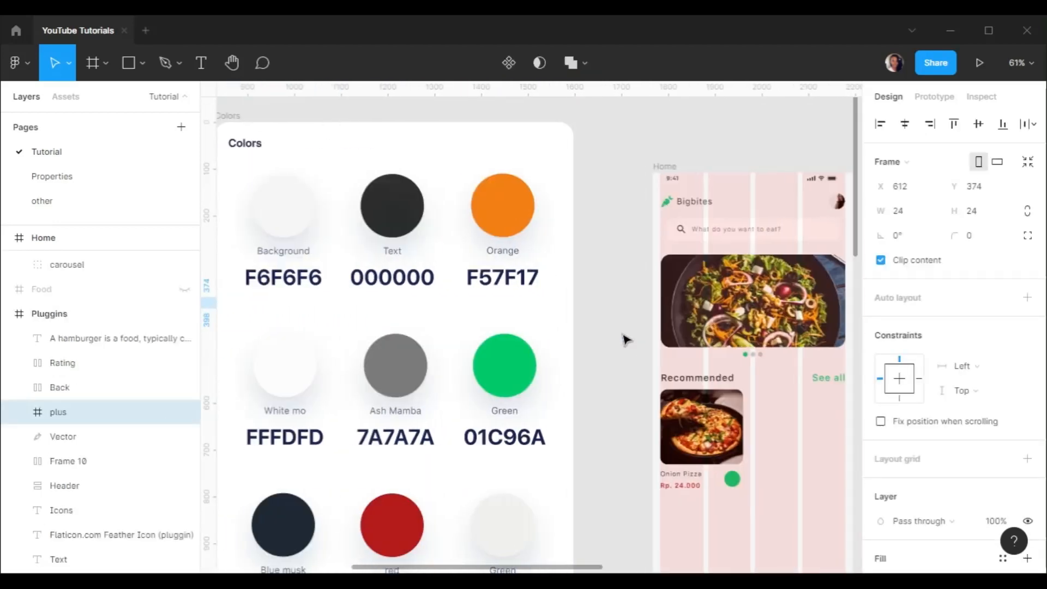
scroll(688, 399, "right", 2)
scroll(760, 451, "up", 6)
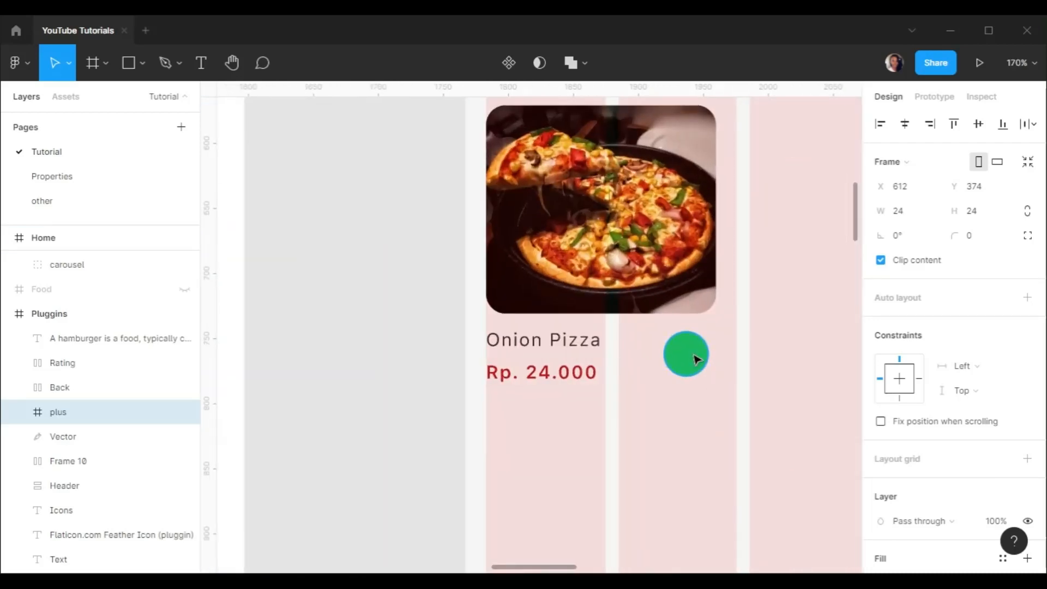
left_click(697, 359)
key("ctrl+v")
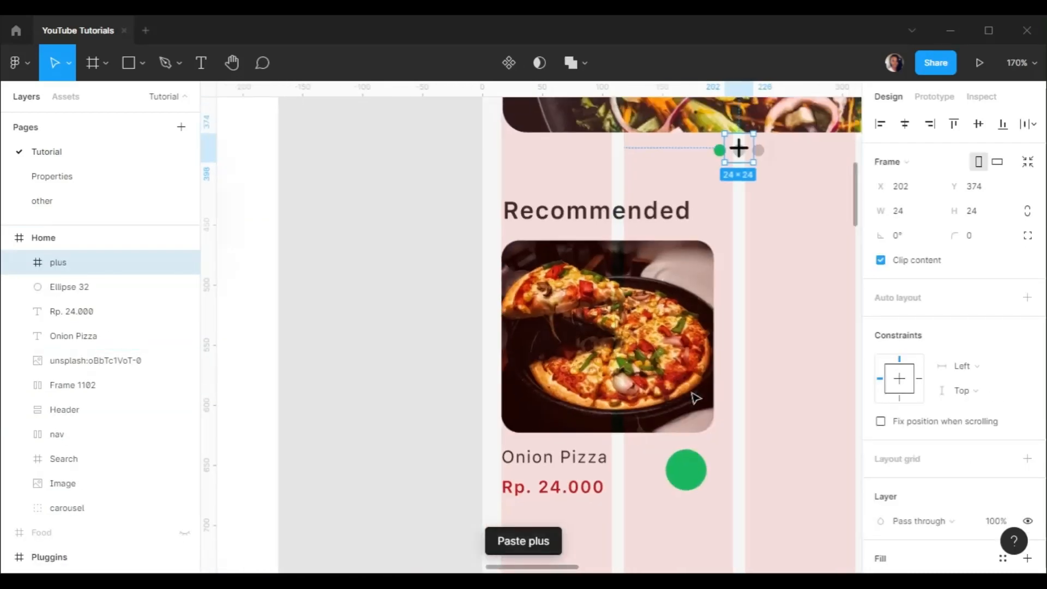
left_click_drag(735, 174, 686, 462)
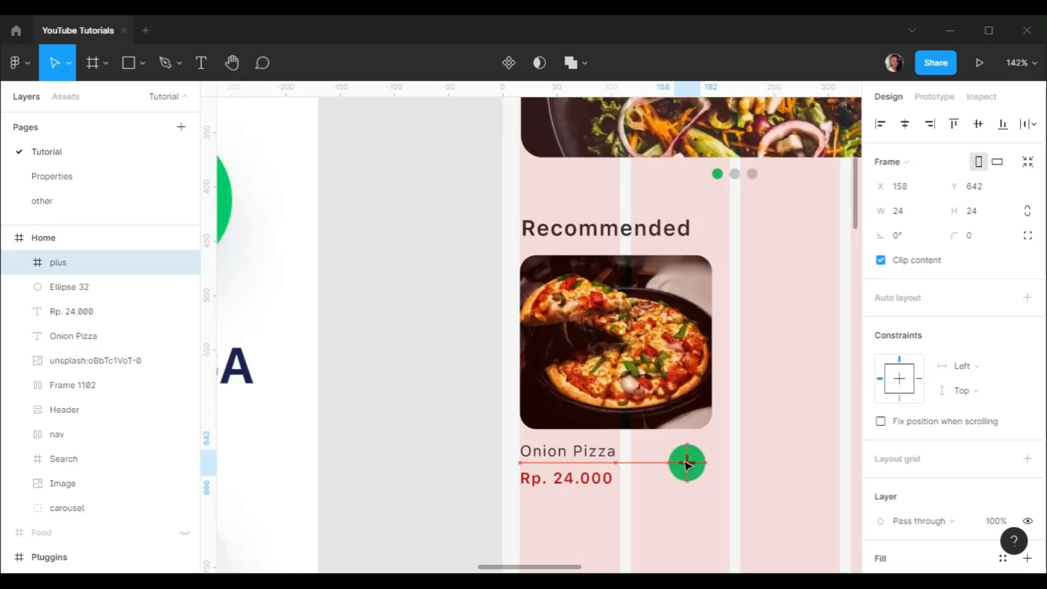
Recolor the plus icon on the green circle to white, FFFFFF
scroll(949, 474, "down", 5)
left_click(921, 440)
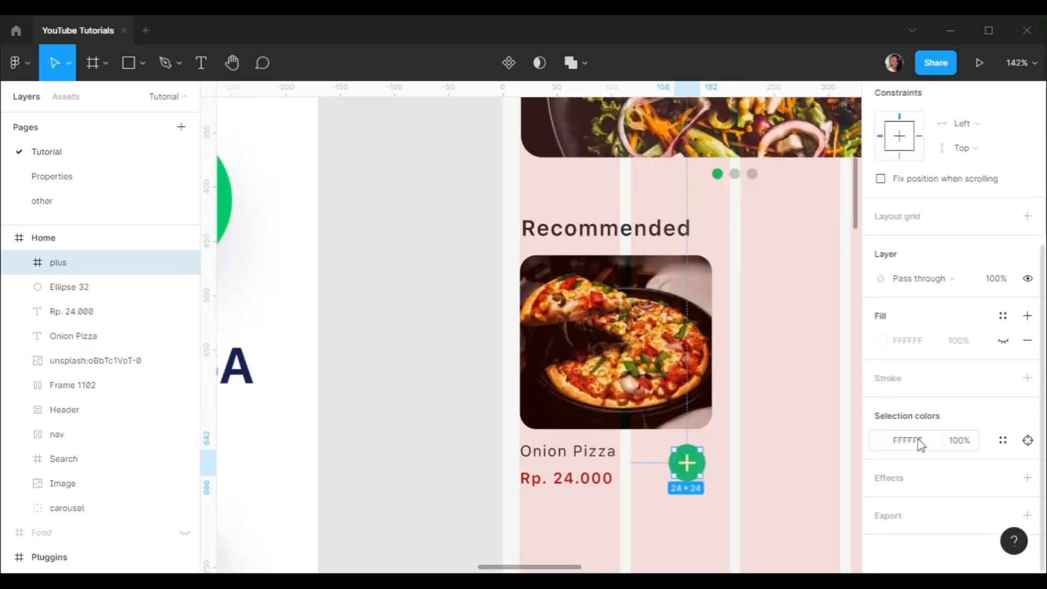
Group the white plus icon with the green circle behind it
scroll(731, 465, "up", 10)
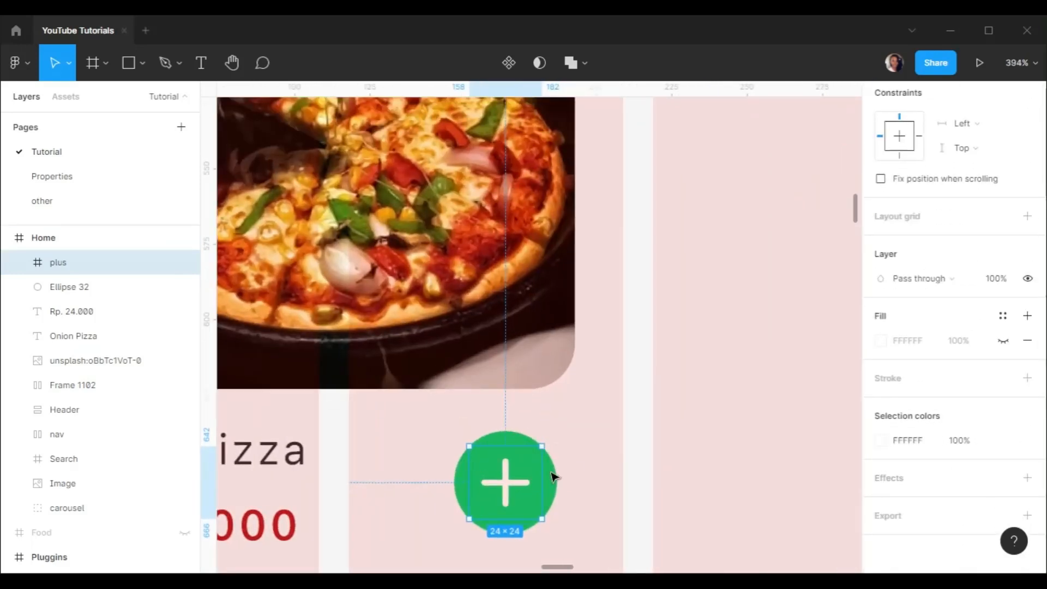
left_click(552, 486, "shift")
scroll(961, 196, "up", 3)
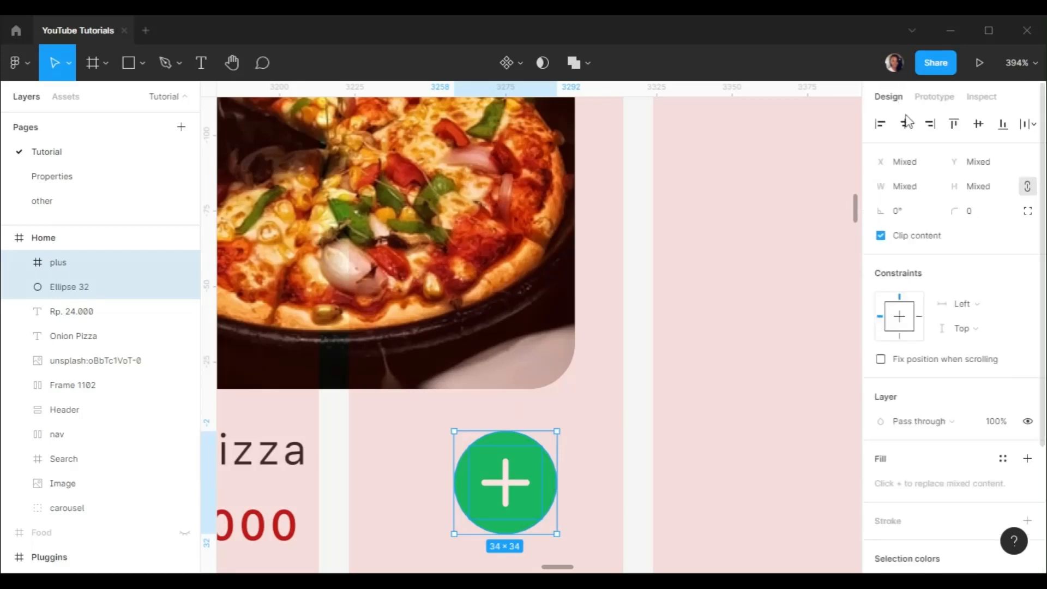
key("ctrl+g")
scroll(554, 427, "down", 8)
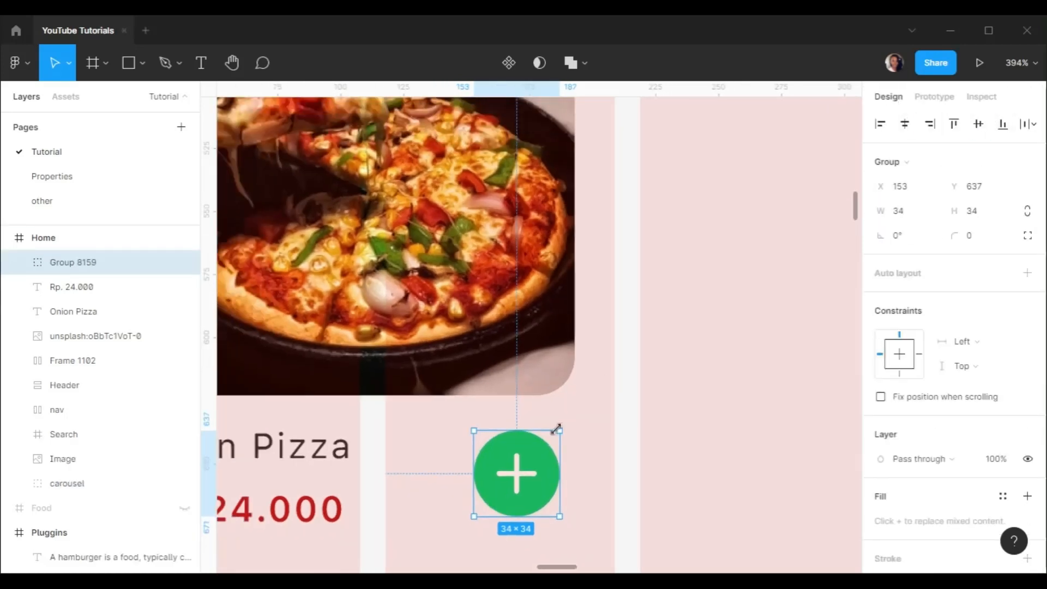
Set the font weight of the "Onion Pizza" text to Medium
left_click(414, 440)
double_click(414, 441)
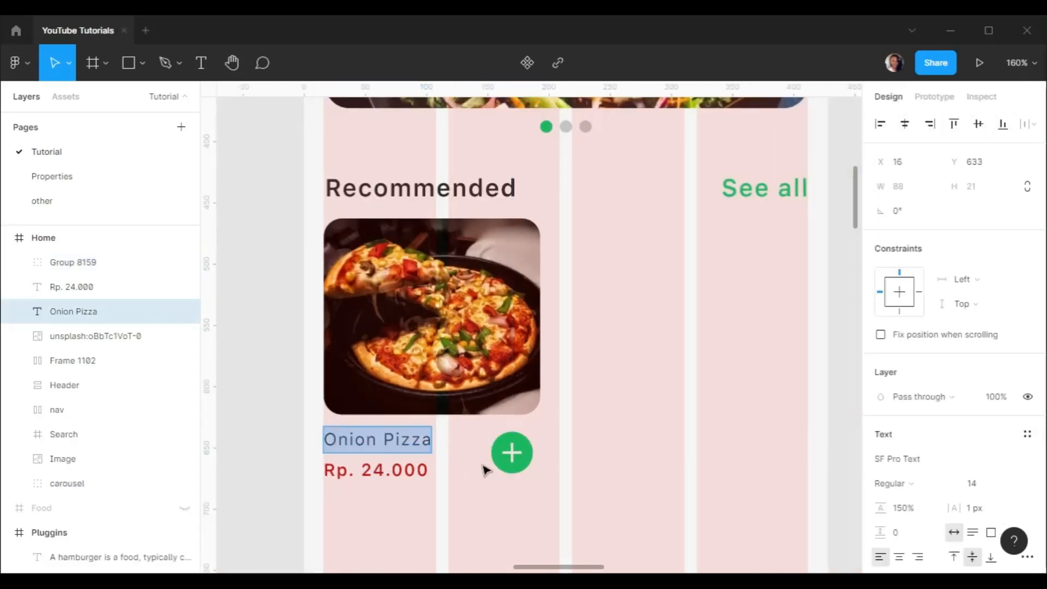
left_click(892, 483)
left_click(902, 377)
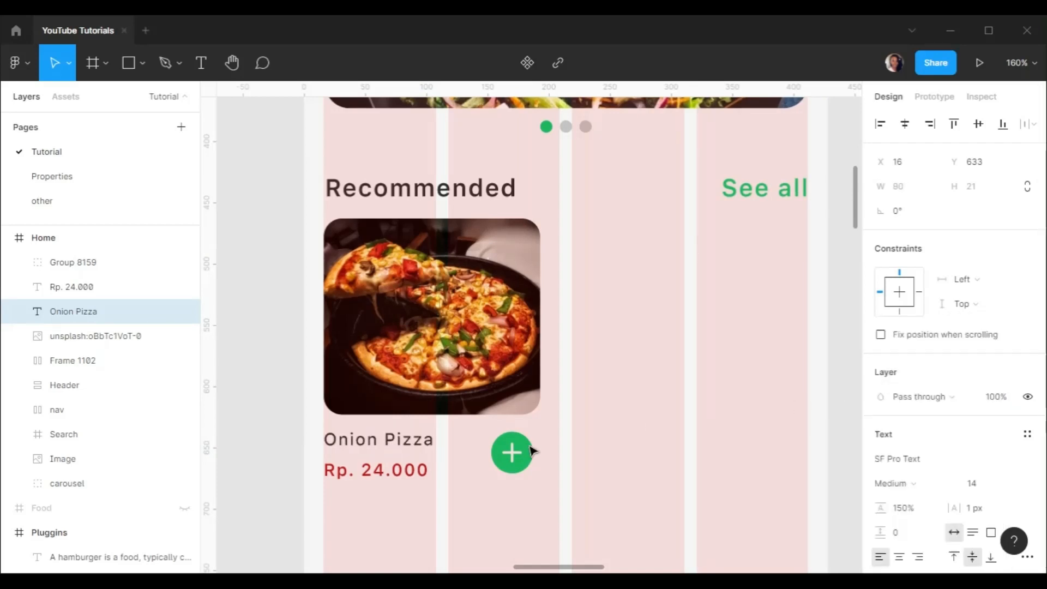
key("Escape")
Set the spacing between the pizza name and price to 2 and combine them in a vertical auto layout
left_click(421, 476, "shift")
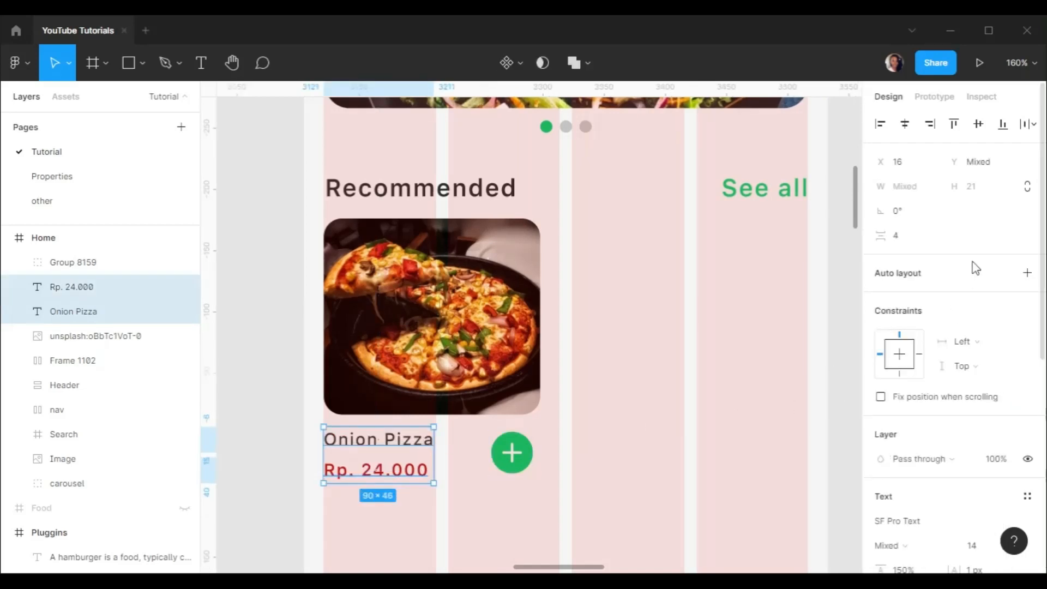
left_click(903, 242)
type("2")
key("Return")
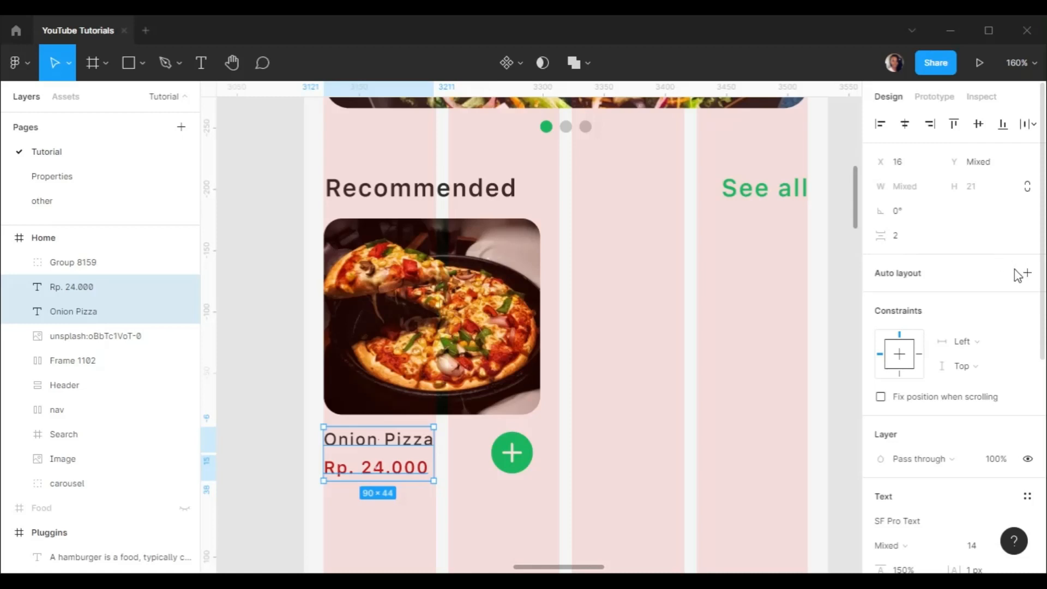
left_click(1019, 274)
left_click(1028, 321)
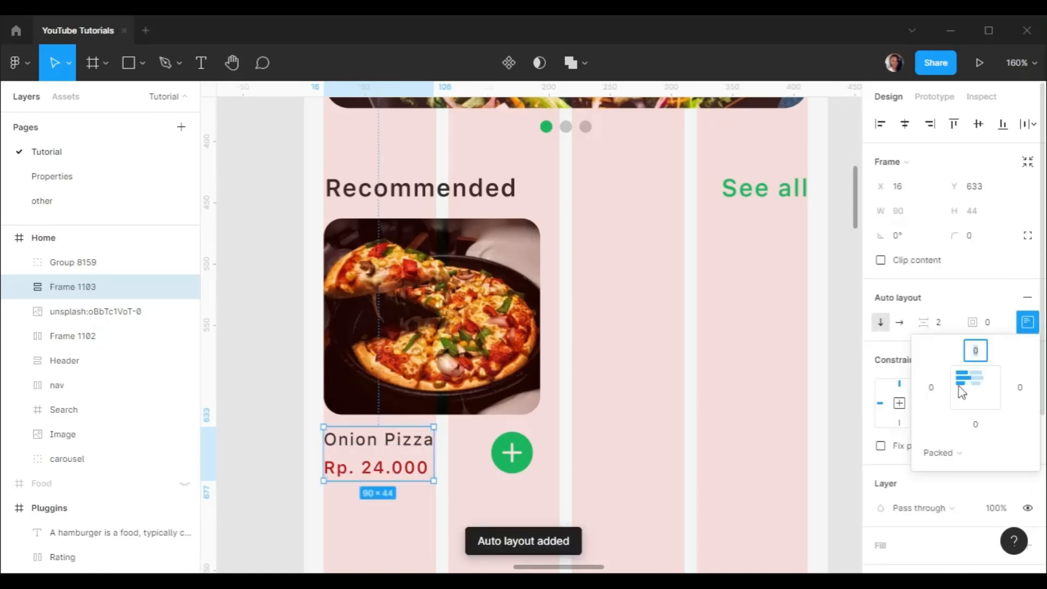
left_click(625, 444)
Align the plus button to the vertical center of the name and price block
double_click(519, 458)
left_click(591, 451)
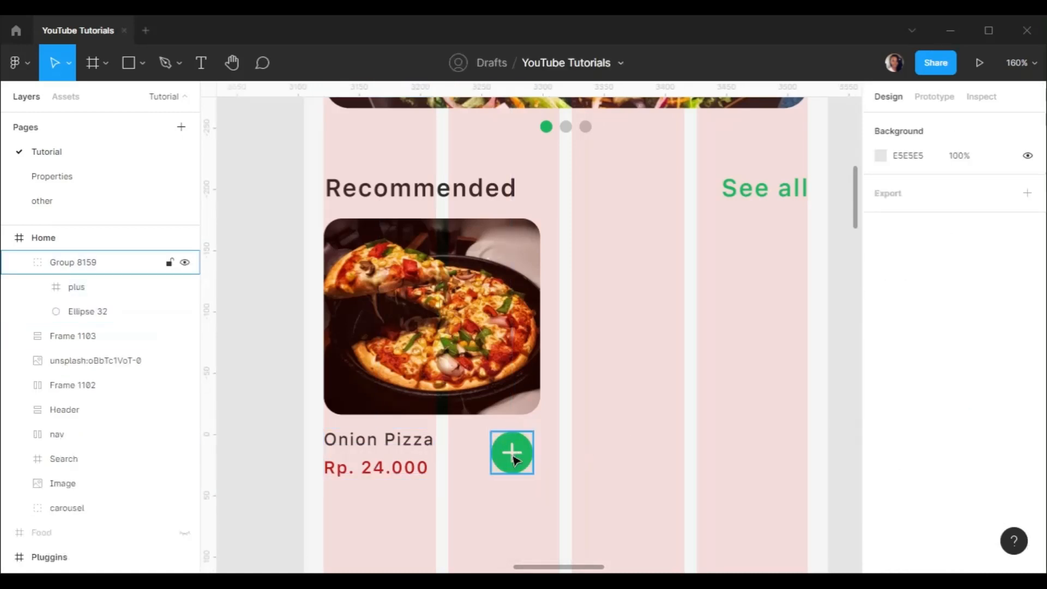
left_click(513, 459)
left_click(421, 463, "shift")
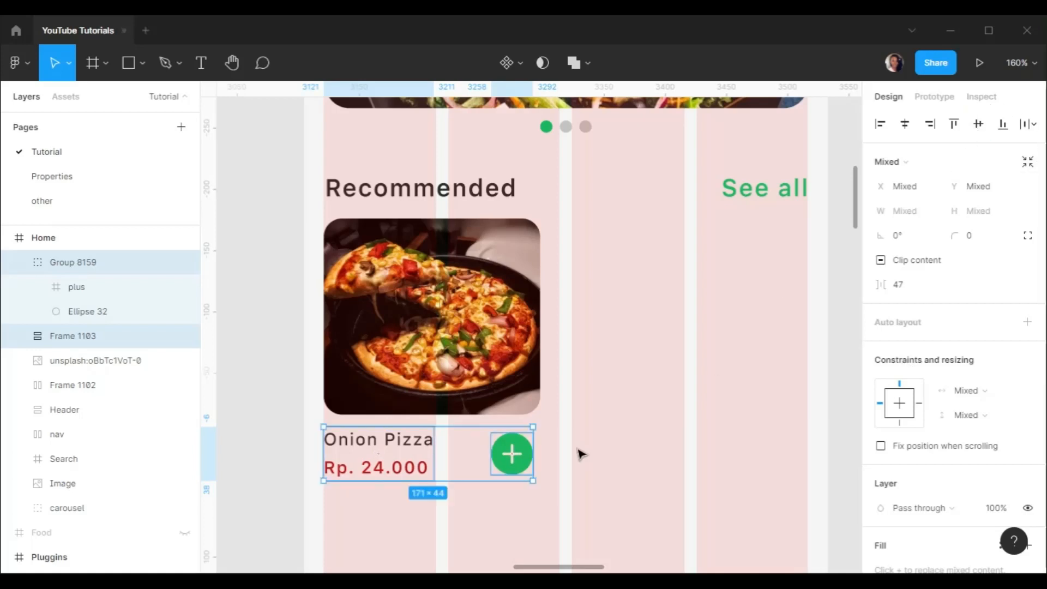
scroll(581, 453, "up", 5)
key("Escape")
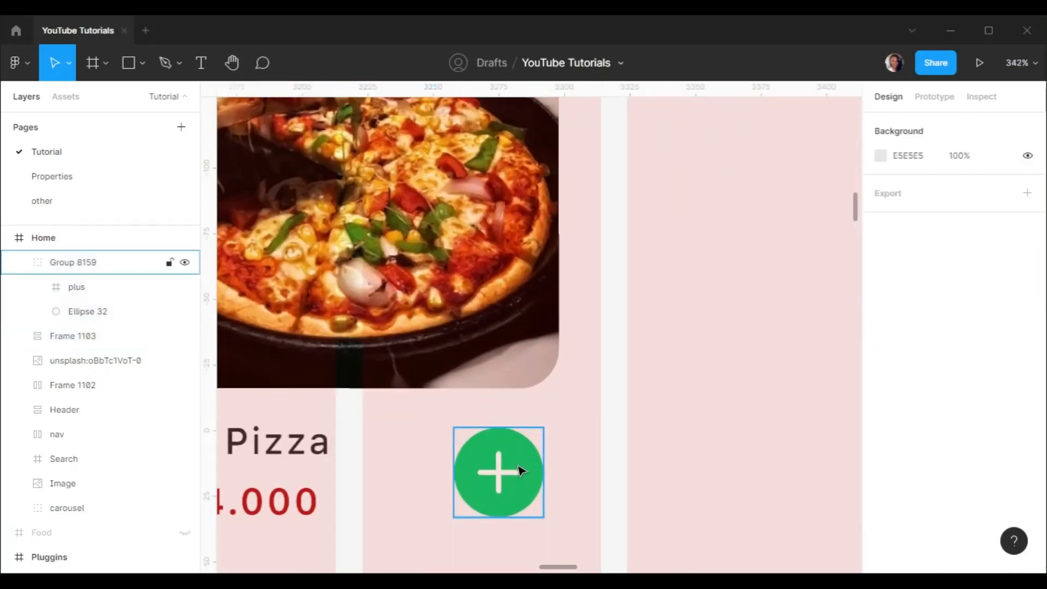
Align the plus button's right edge with the right edge of the pizza image
left_click(521, 470)
left_click(542, 350, "shift")
left_click(929, 124)
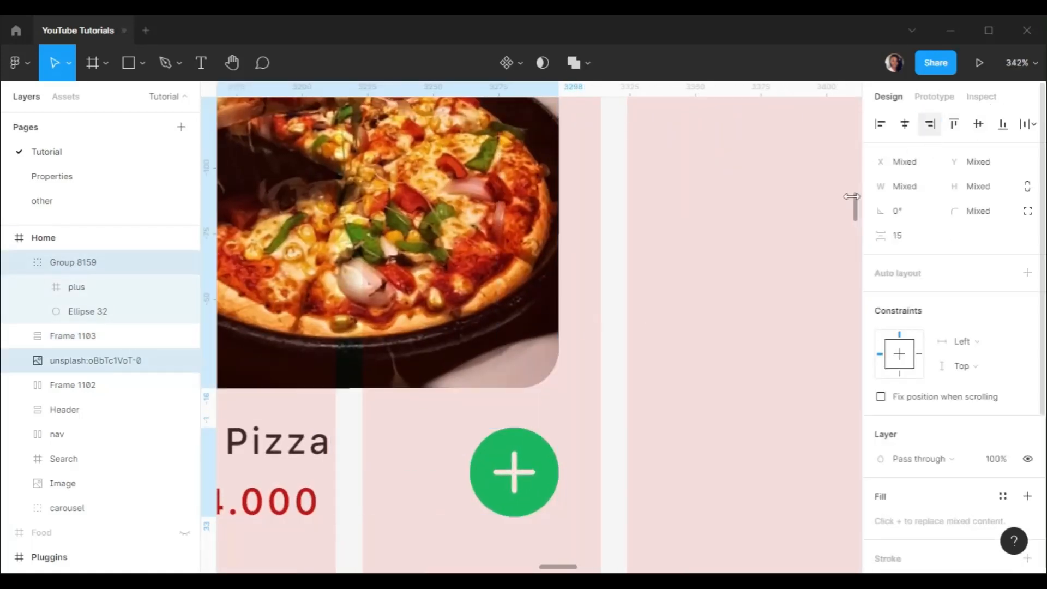
scroll(532, 335, "down", 3)
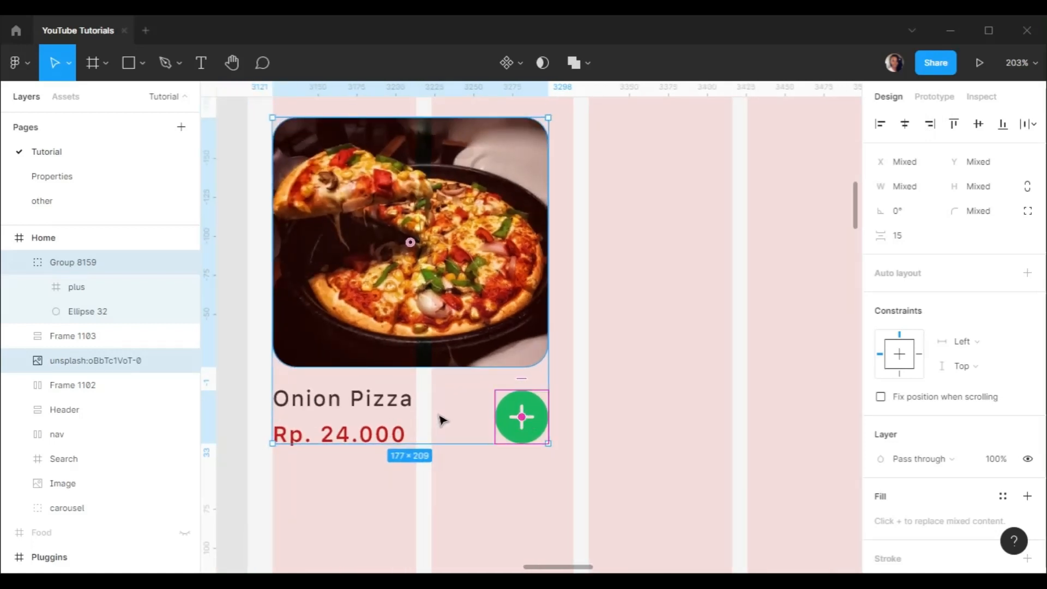
Combine the name and price block and the plus button in a horizontal auto layout with vertically centered items
left_click(441, 420)
left_click(416, 416)
left_click(520, 416, "shift")
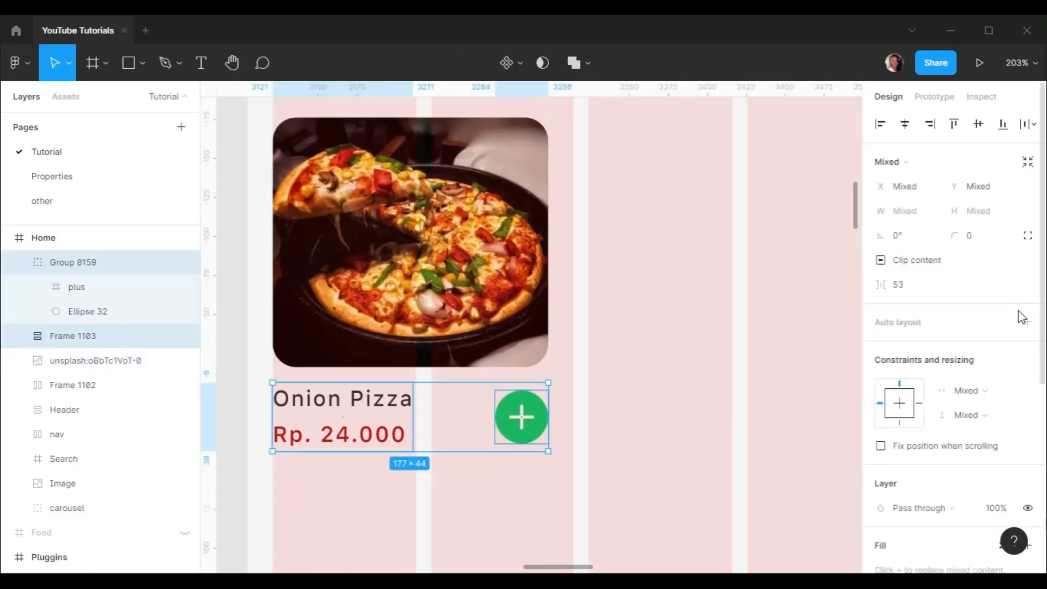
left_click(1027, 322)
left_click(1027, 321)
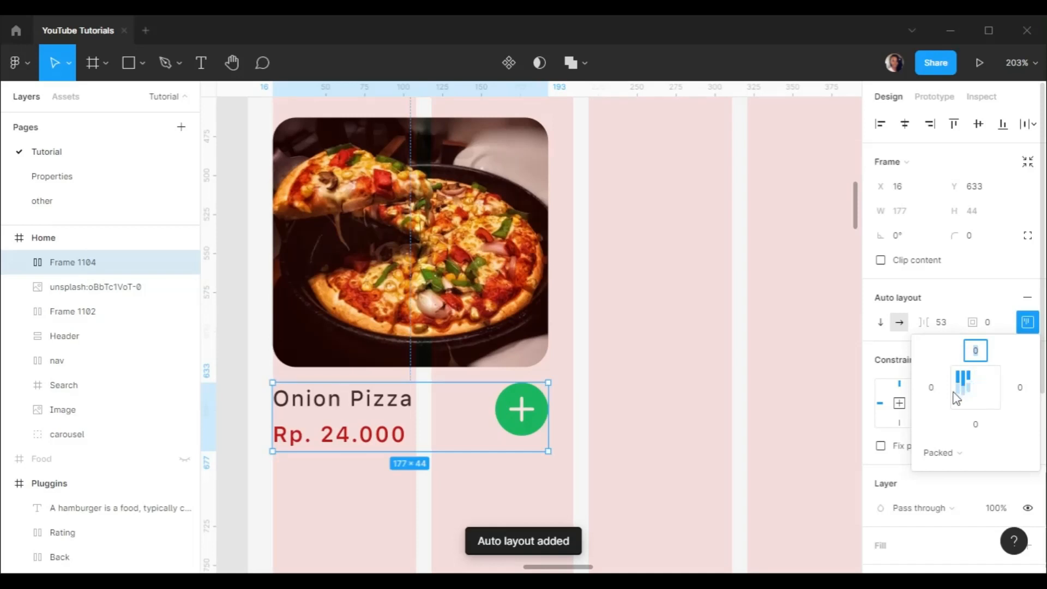
left_click(409, 240, "shift")
left_click(702, 316)
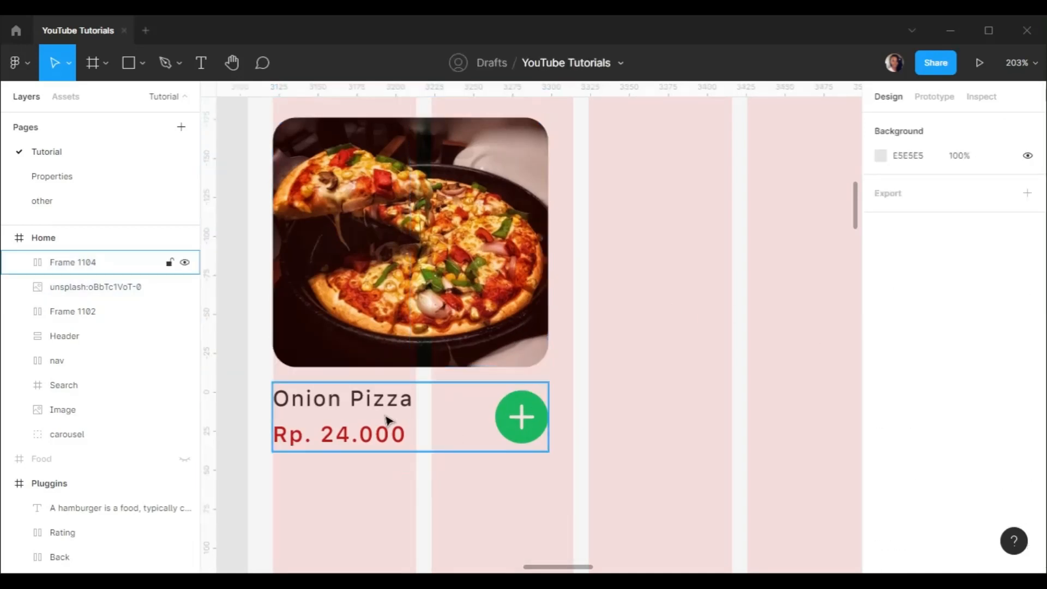
Wrap the pizza image and the name, price and button row together in one frame
left_click(387, 419)
left_click(410, 242, "shift")
right_click(453, 286)
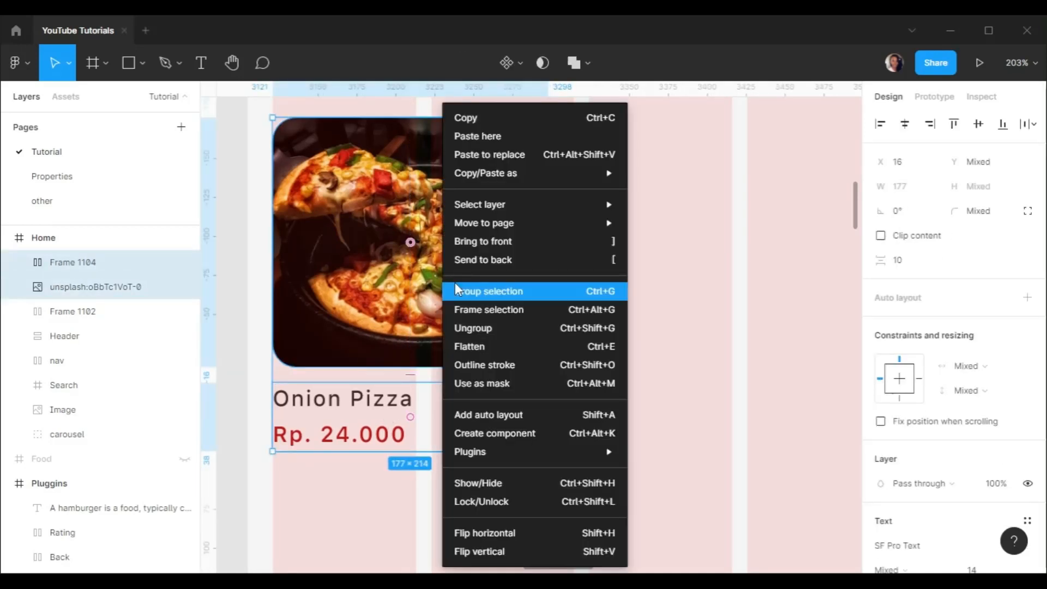
left_click(464, 315)
scroll(551, 311, "down", 8)
key("Escape")
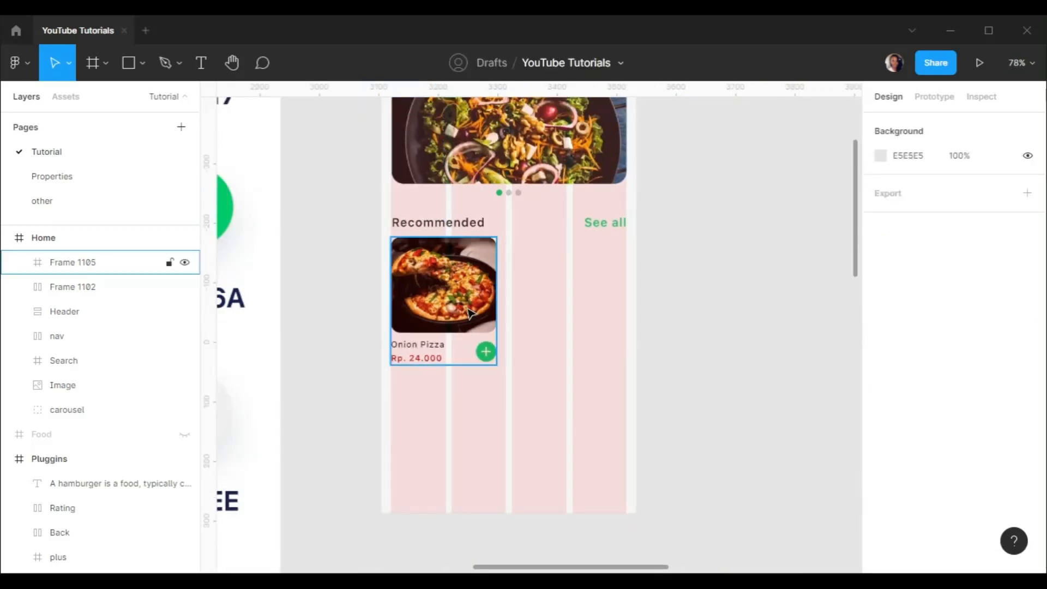
Duplicate the pizza card beside the original at X 219, Y 463, and copy both cards into a second row at Y 707
left_click_drag(454, 308, 563, 311)
scroll(560, 308, "up", 5)
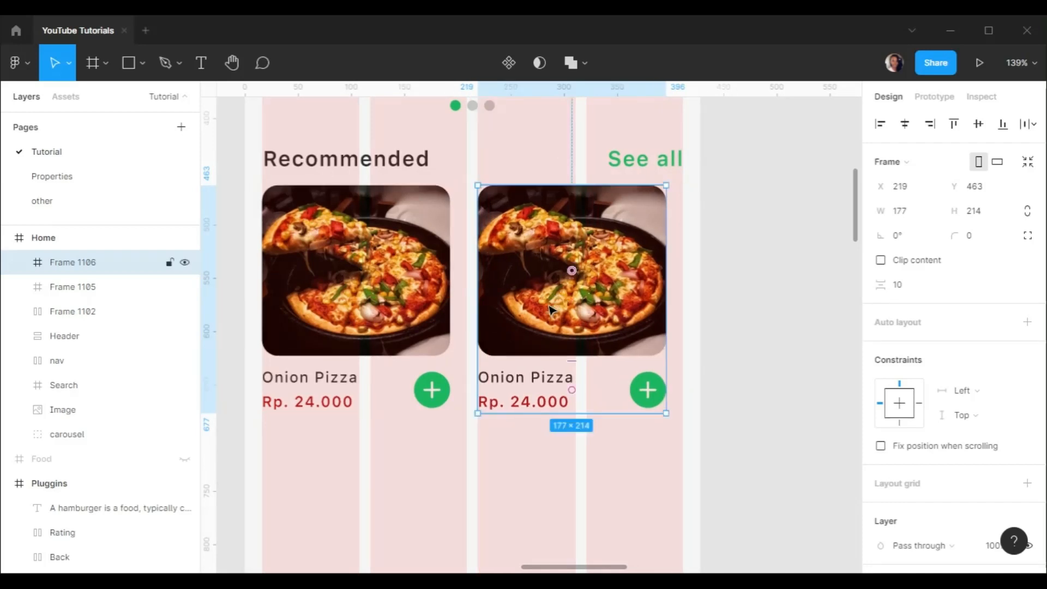
scroll(557, 301, "down", 3)
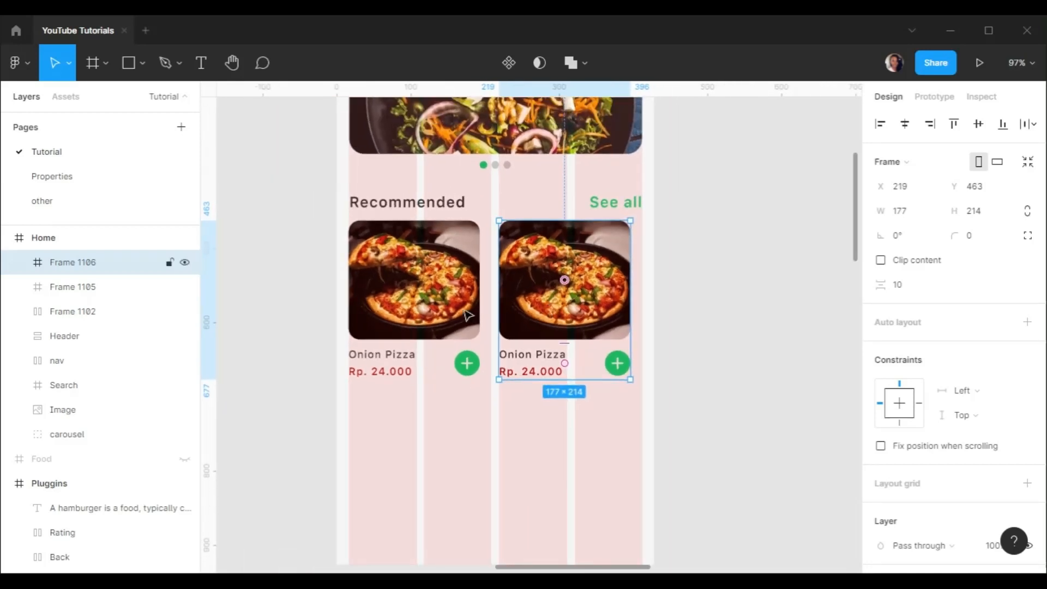
left_click(468, 315, "shift")
left_click_drag(544, 300, 540, 479)
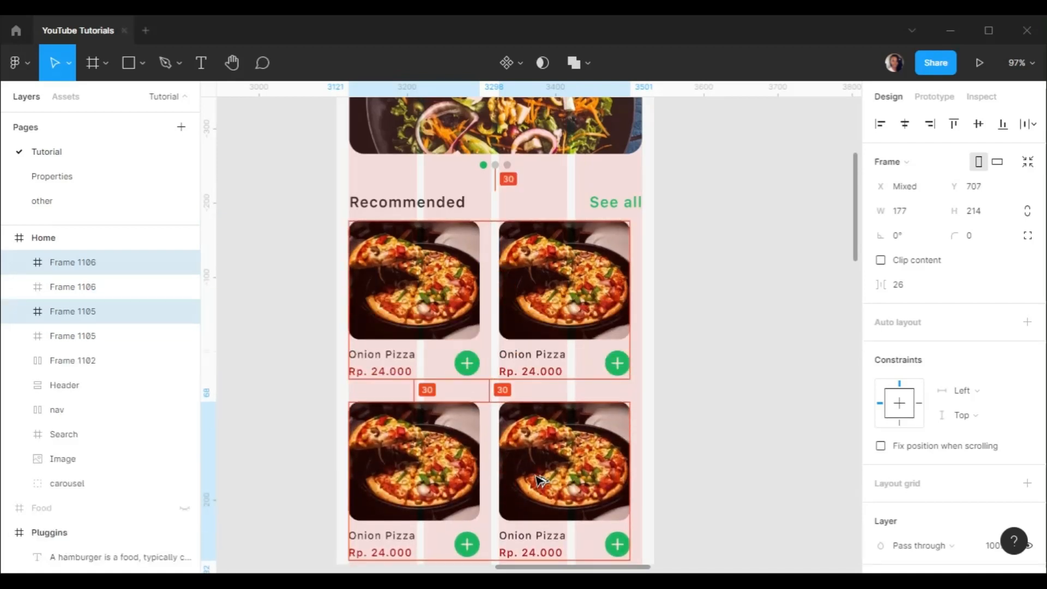
scroll(596, 339, "down", 2)
scroll(553, 270, "up", 2)
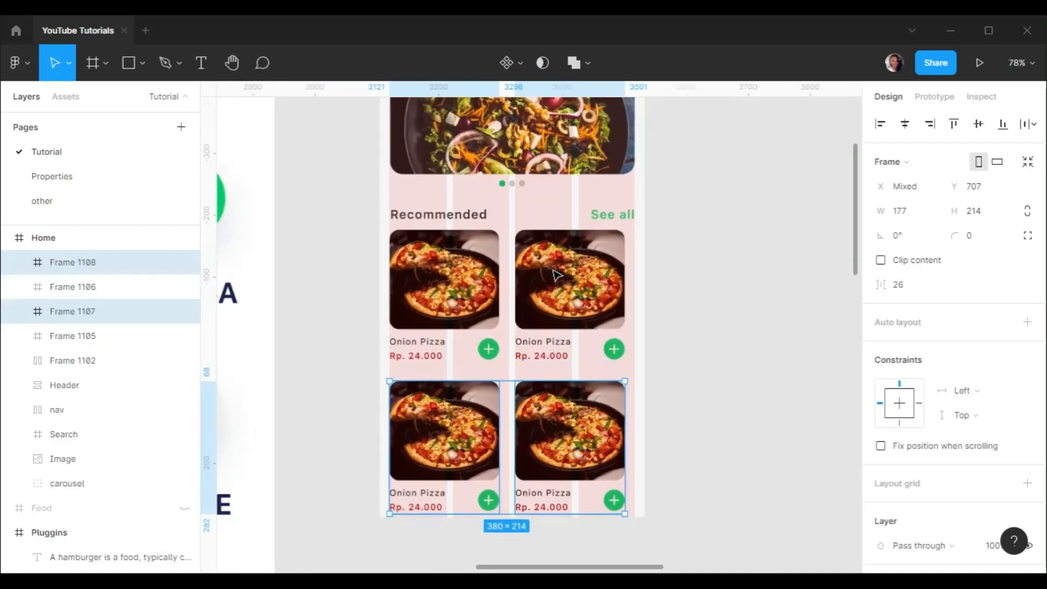
Search Unsplash for "burger" and replace the upper-right card's image with the cheeseburger photo on a black background
double_click(615, 263)
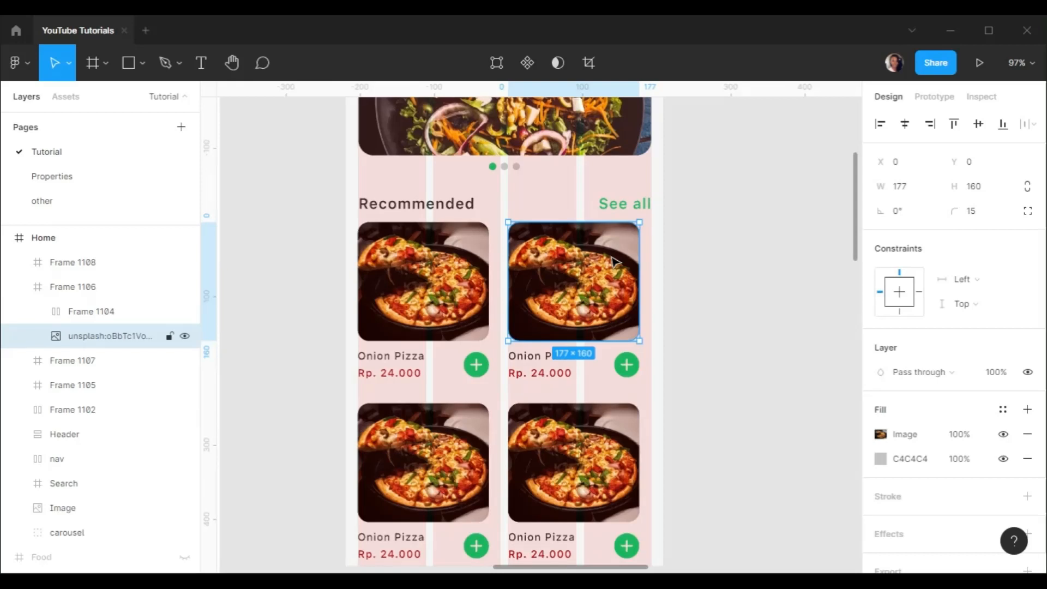
key("ctrl+slash")
left_click(434, 160)
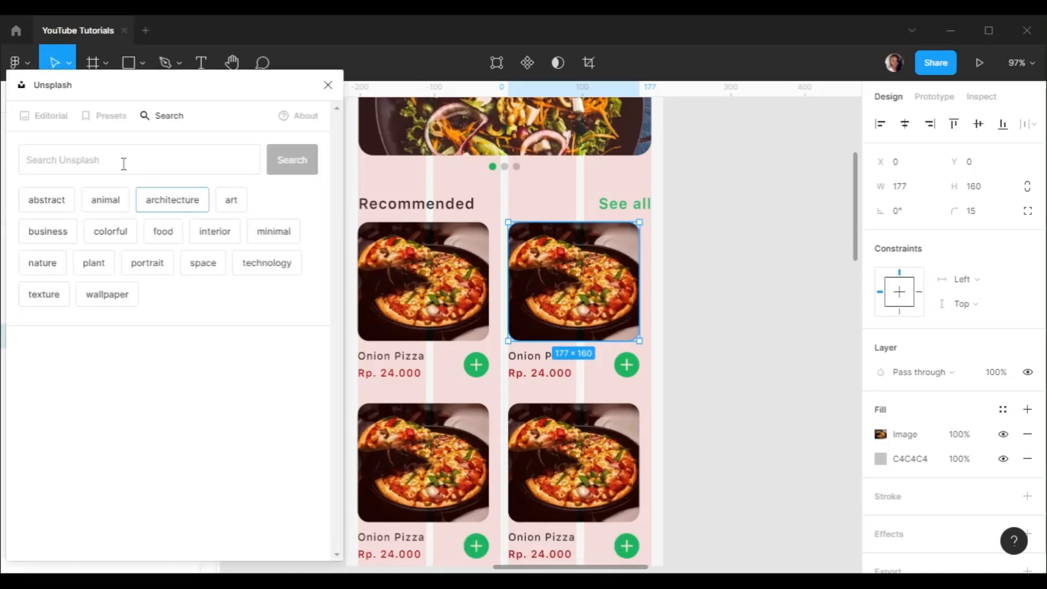
left_click(113, 158)
type("burger")
key("Return")
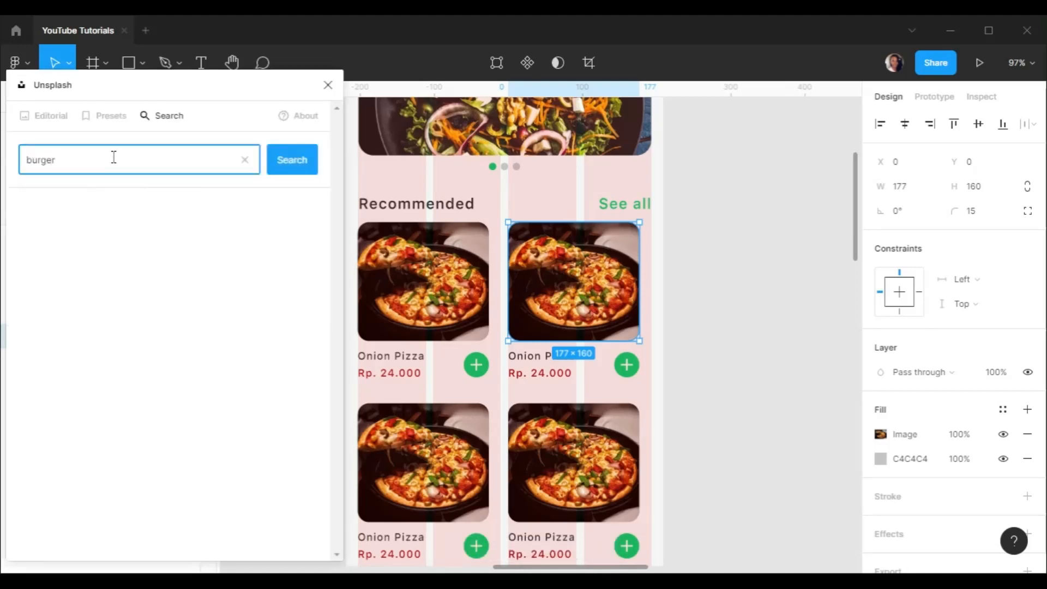
scroll(135, 234, "down", 3)
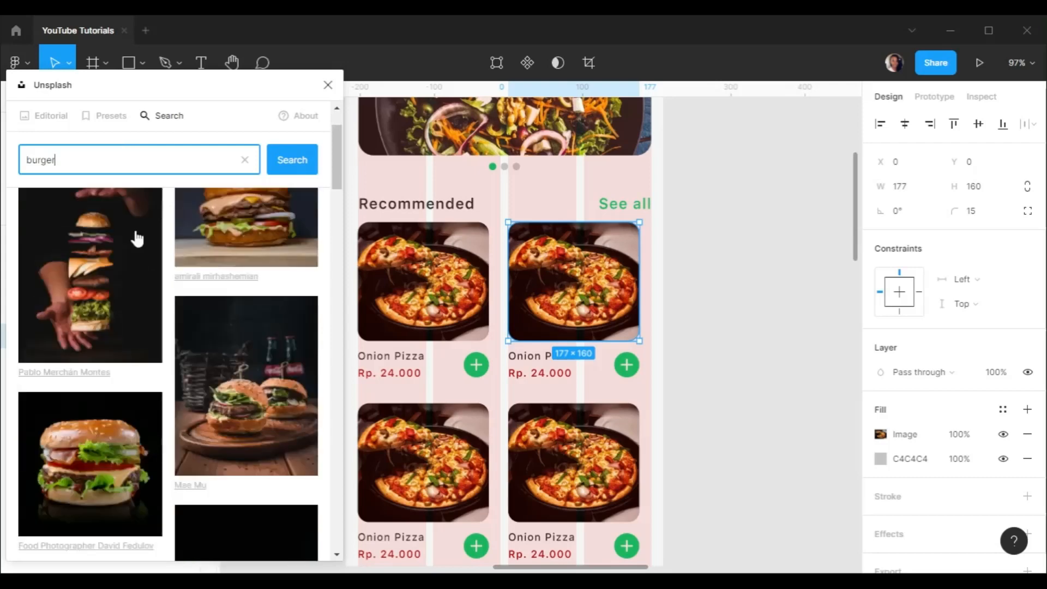
Replace the lower-right card's image with the Unsplash photo of a skewered burger dripping with yellow sauce
double_click(438, 444)
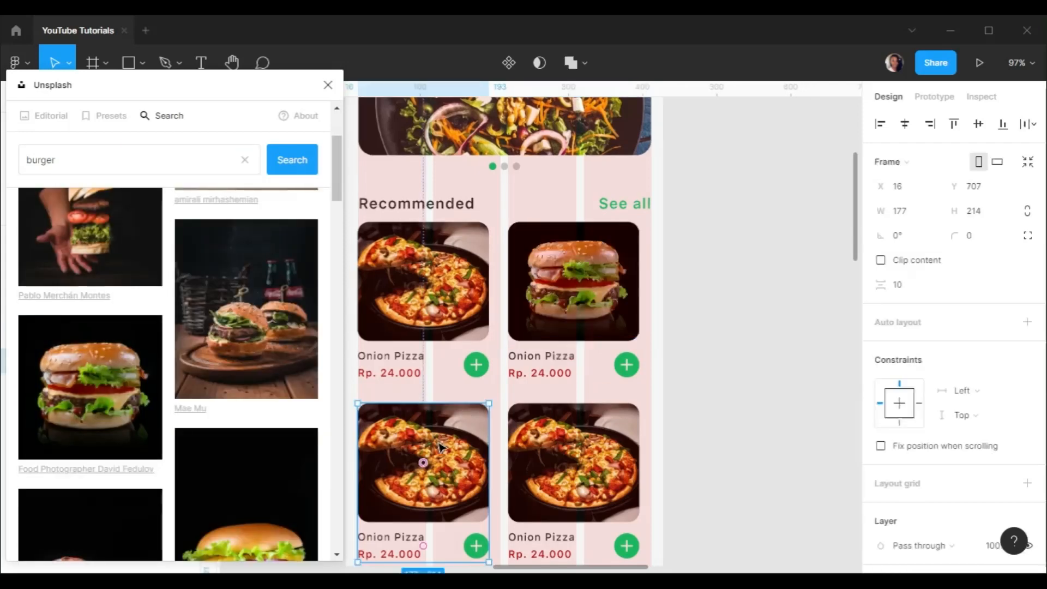
scroll(227, 371, "down", 1)
scroll(226, 370, "down", 3)
double_click(534, 456)
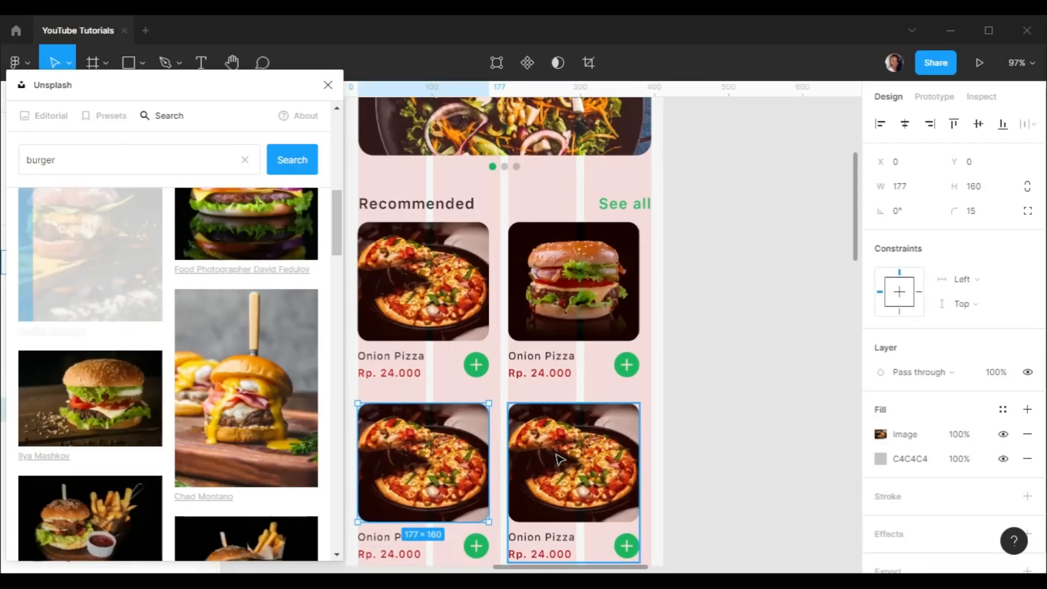
left_click(250, 397)
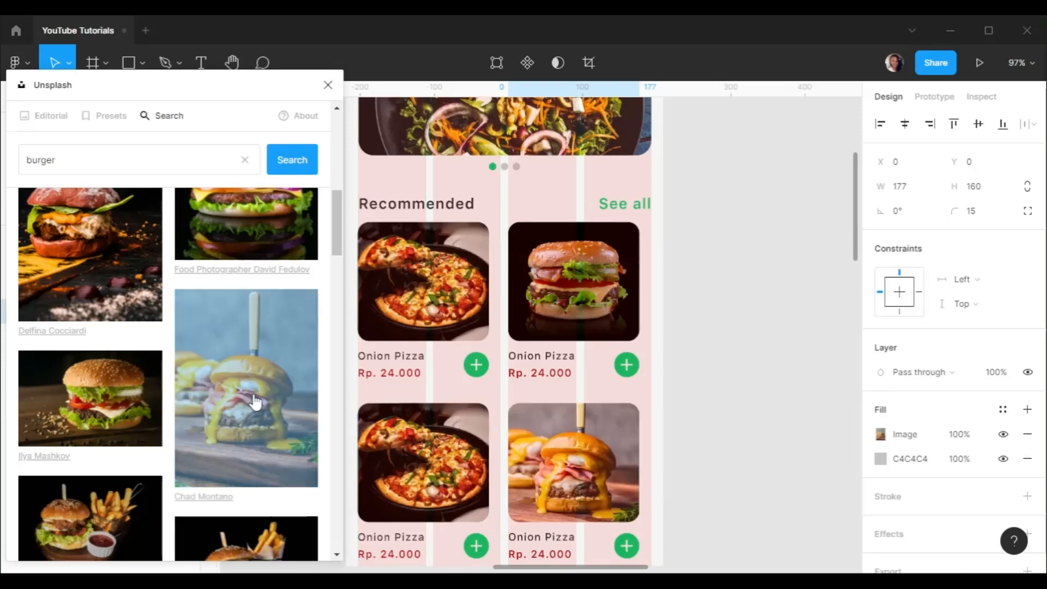
Replace the lower-left card's image with the Unsplash photo of a burger on a dark wooden surface
left_click(444, 449)
scroll(218, 414, "down", 5)
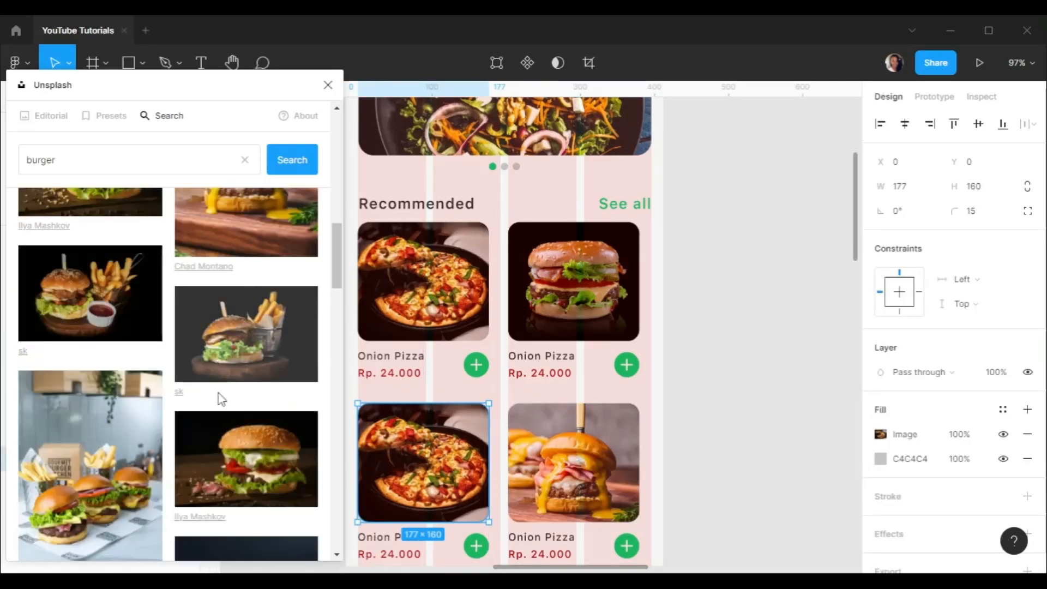
left_click(250, 460)
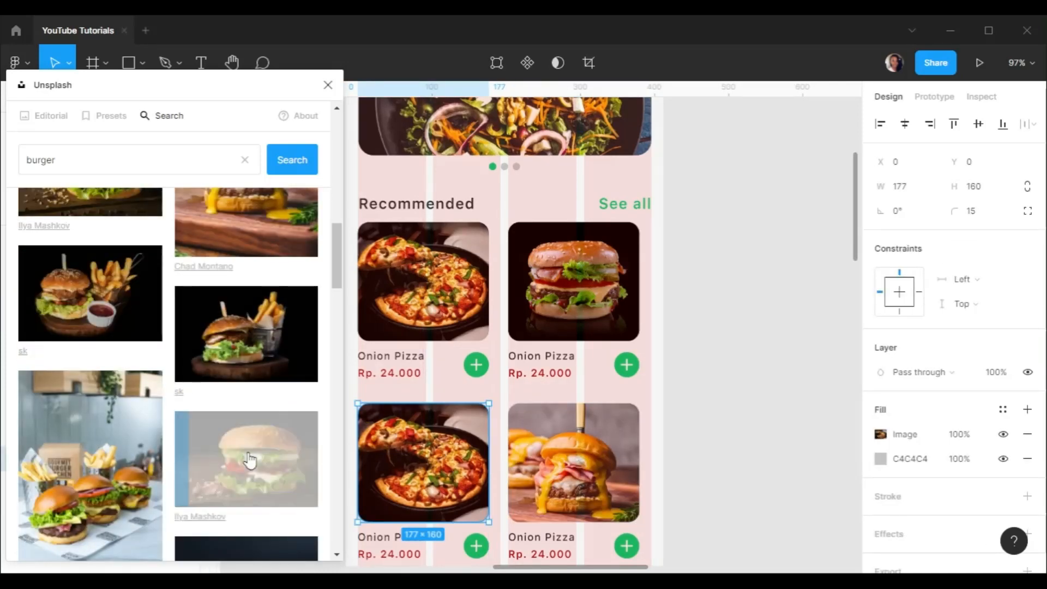
Relabel the upper-right card Burger, Rp. 54.000, the lower-right card Hamburger, Rp. 56.000, and the lower-left card Burgerto, Rp. 84.000
left_click(557, 352)
double_click(557, 353)
double_click(559, 359)
double_click(557, 358)
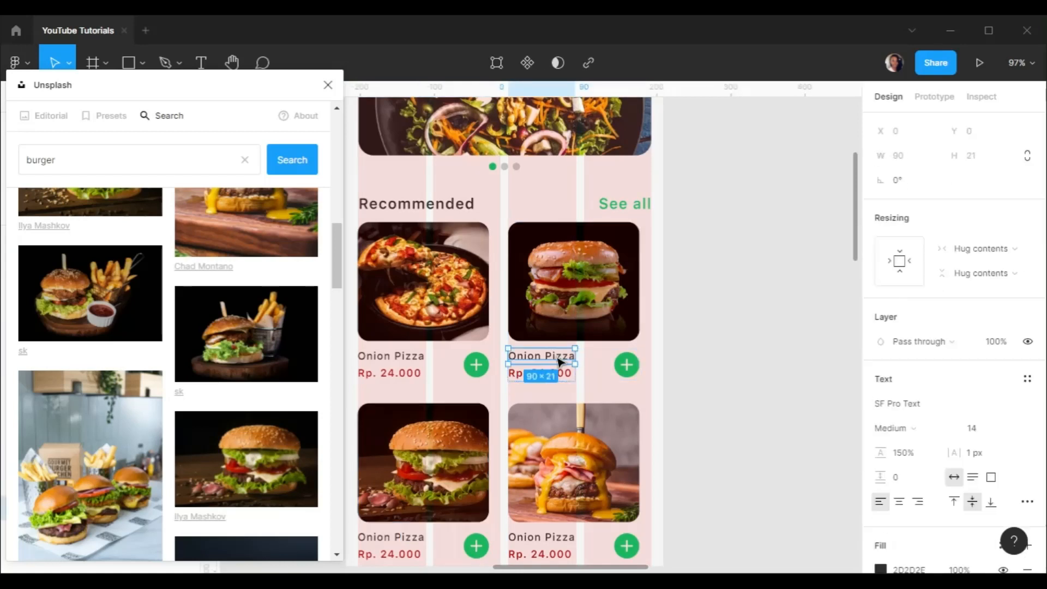
double_click(555, 357)
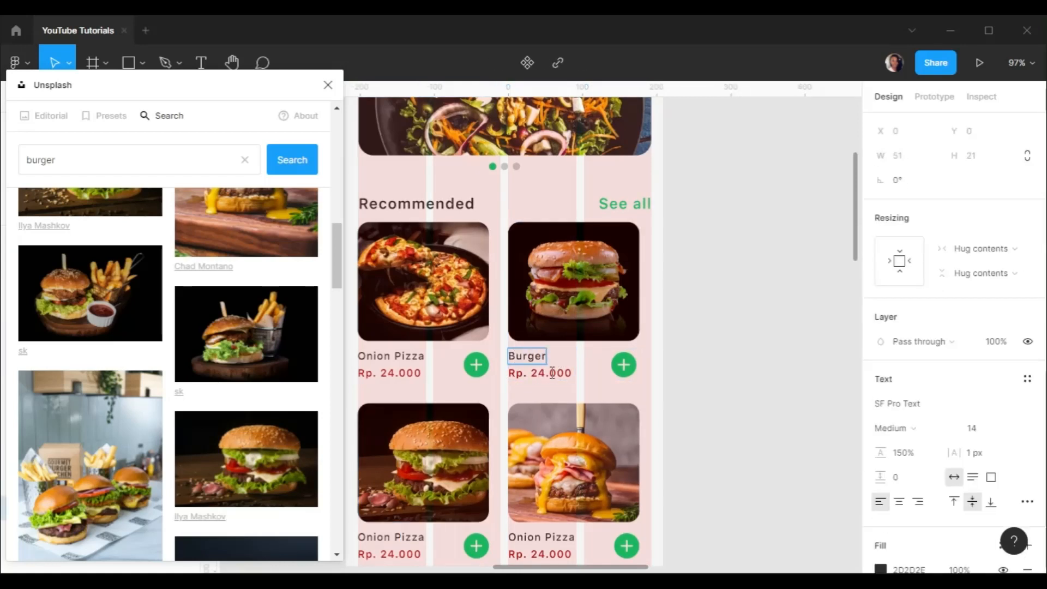
scroll(552, 373, "down", 1)
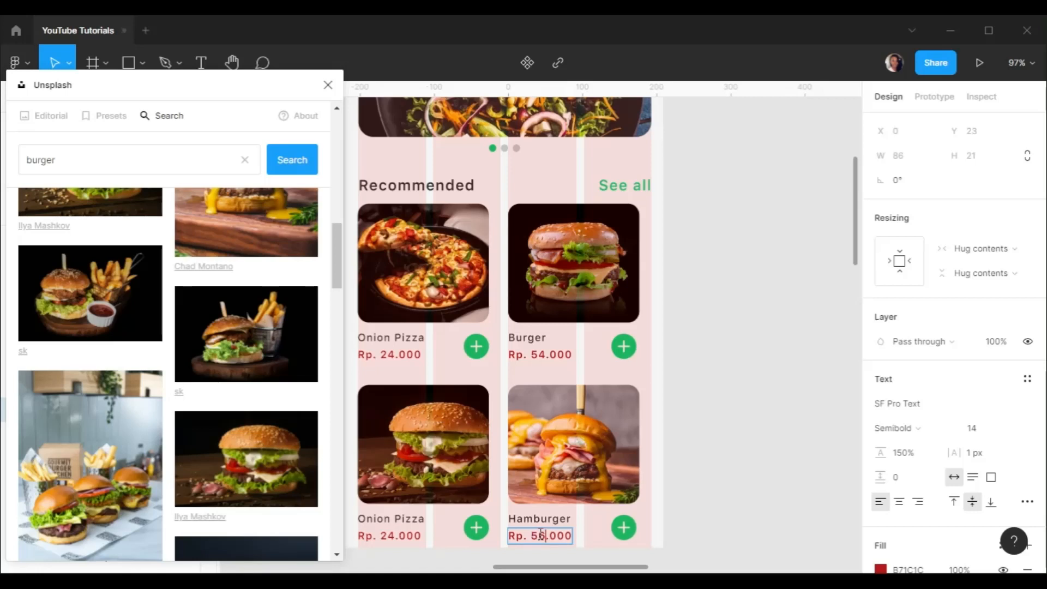
type("Burgerto")
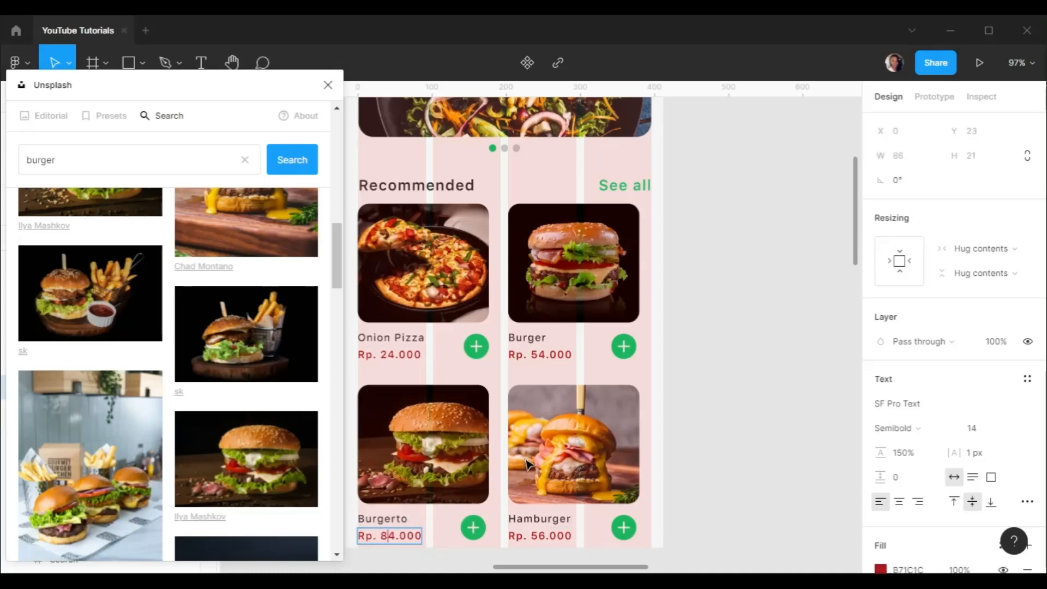
Close the Unsplash plugin and draw a full-width rectangle about 428 × 62 across the bottom of the Home frame
scroll(528, 464, "down", 3)
left_click(328, 84)
scroll(622, 294, "down", 3)
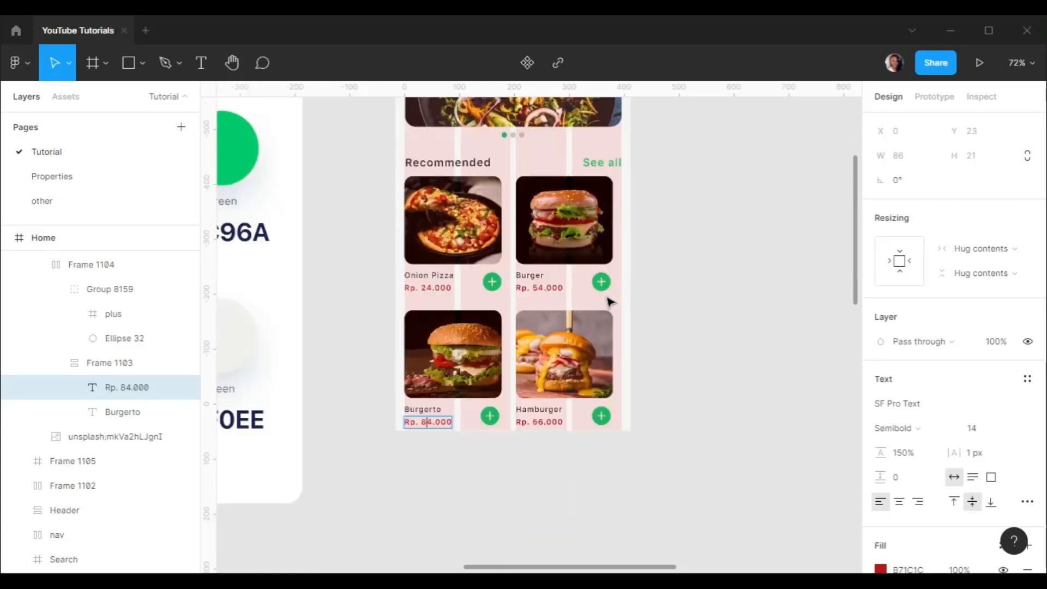
left_click(709, 311)
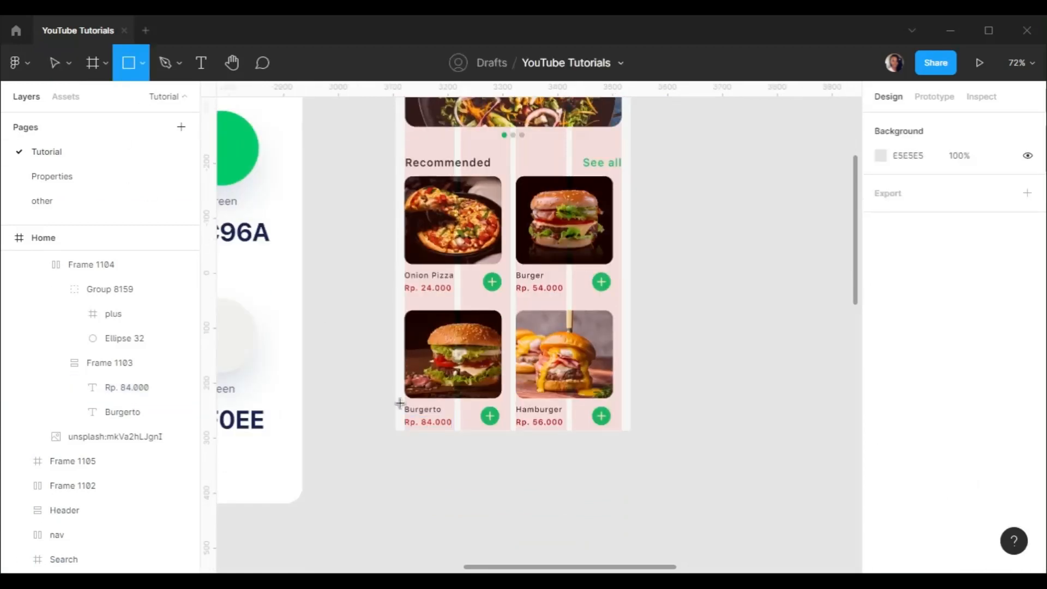
left_click_drag(396, 397, 630, 425)
left_click_drag(519, 425, 520, 430)
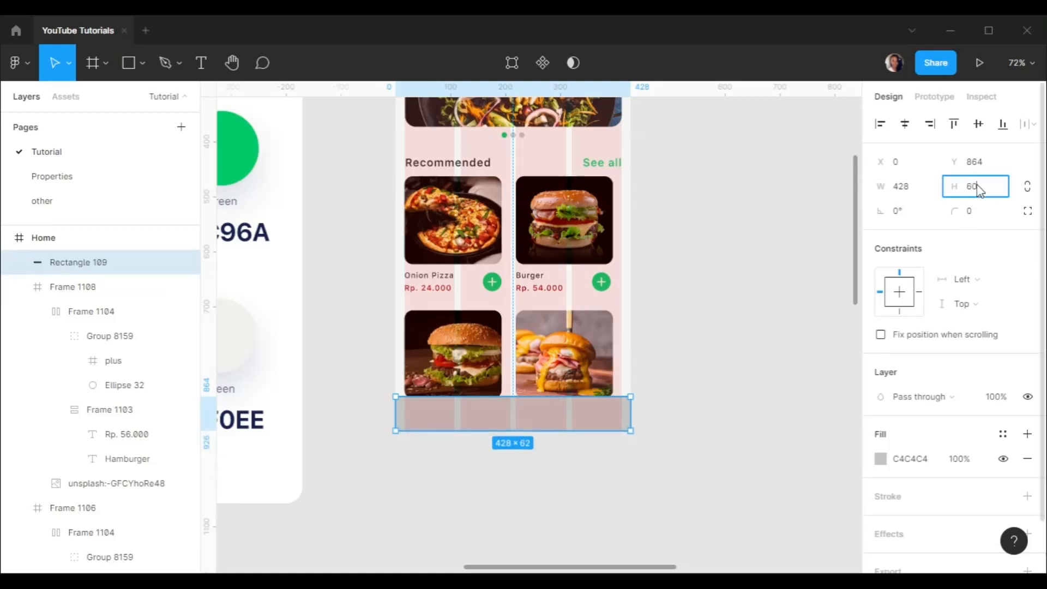
Set the bottom rectangle's height to 60, align it to the Home frame's bottom edge, and fill it with FFFFFF
key("Return")
left_click(1002, 124)
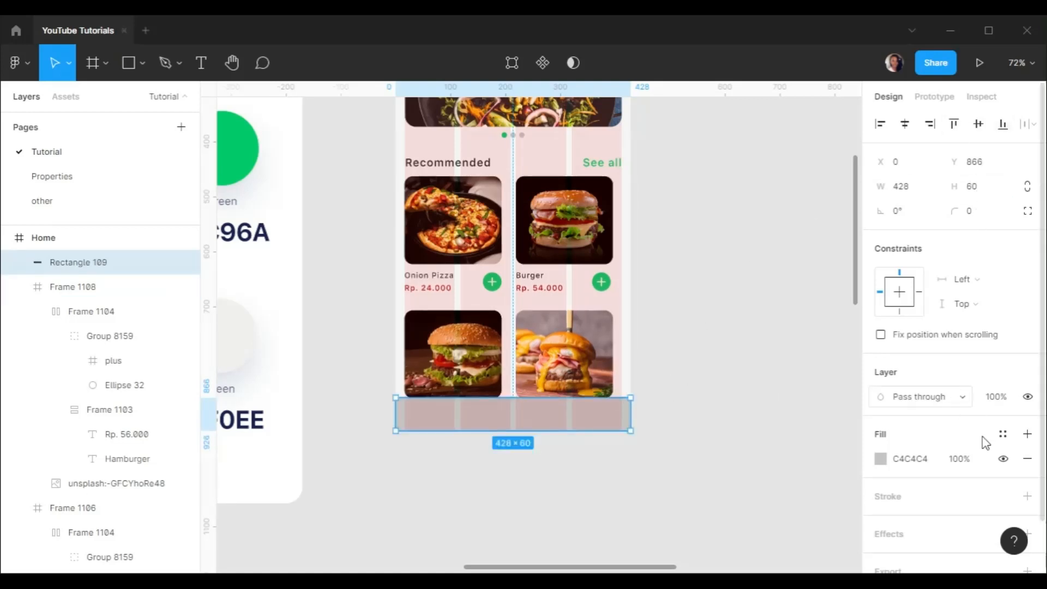
left_click(923, 463)
type("f")
key("Return")
Copy the navigation icon row from the Icons section of the Pluggins frame for use in the Home screen's bottom bar
scroll(457, 205, "down", 4)
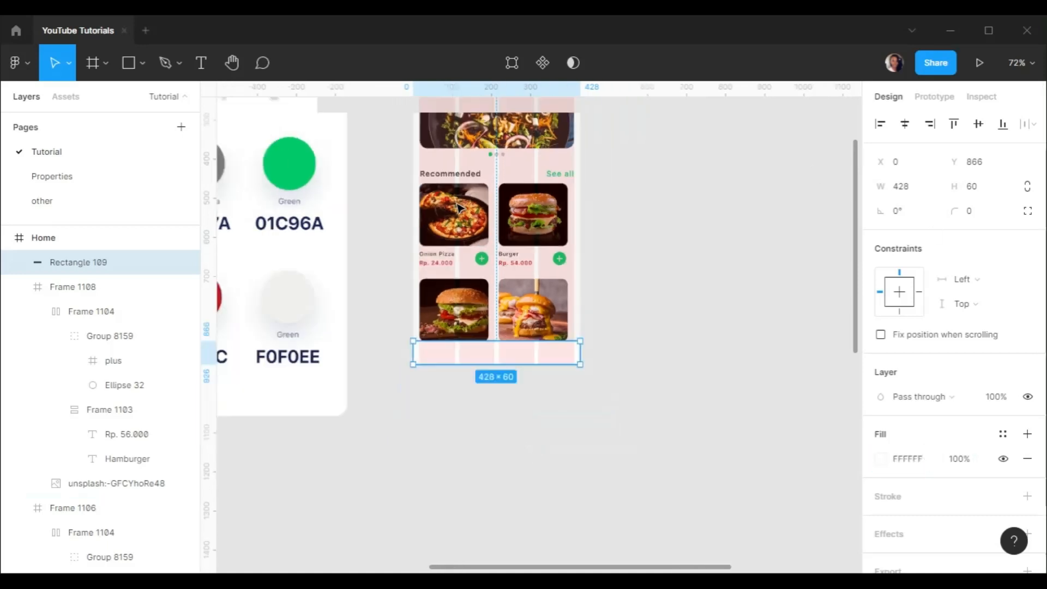
scroll(498, 179, "left", 5)
scroll(498, 179, "left", 5)
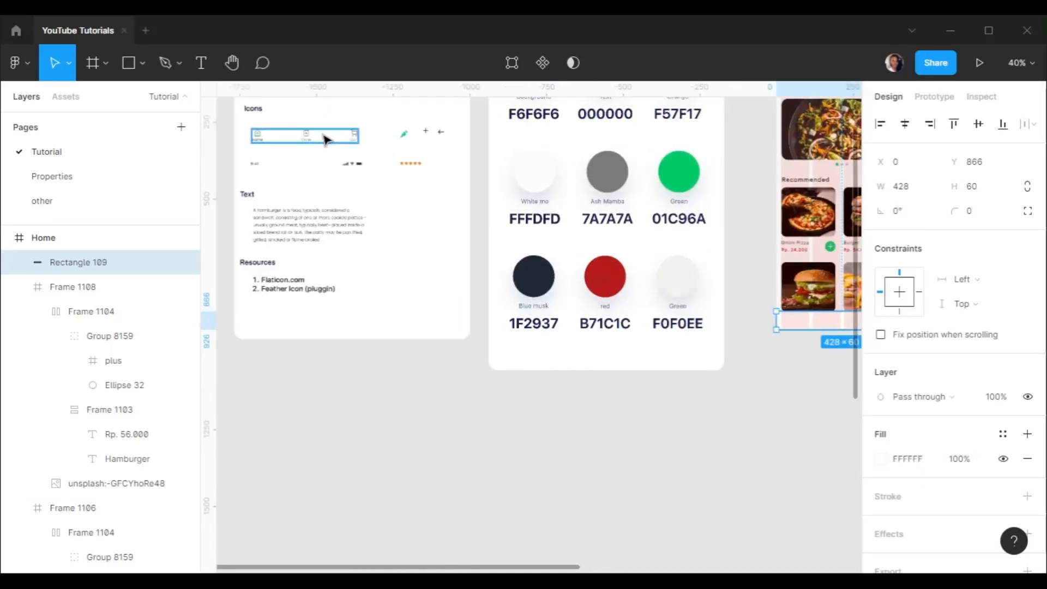
left_click(325, 137)
scroll(339, 161, "down", 1)
scroll(591, 206, "right", 5)
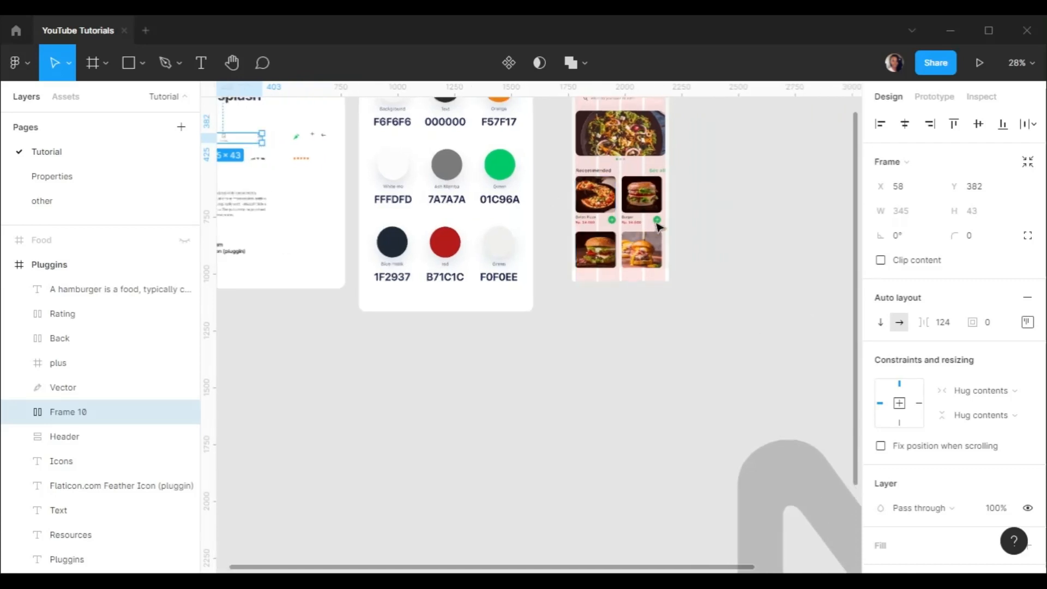
Paste the Home, Order and Cart icon row into the Home frame, place it on the white bottom bar and centre it horizontally
scroll(639, 379, "up", 5)
left_click(639, 379)
key("ctrl+v")
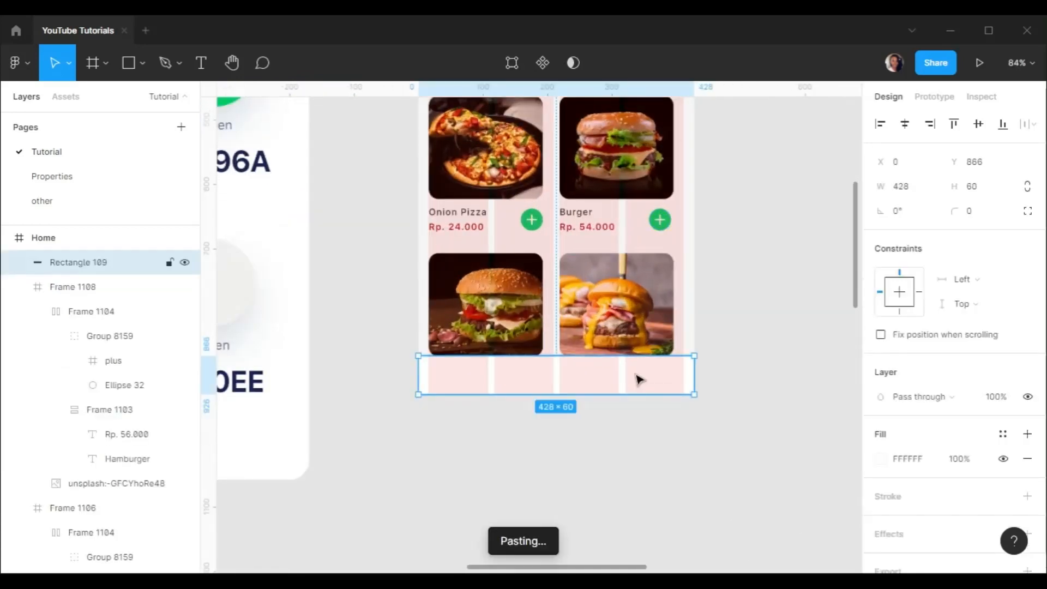
left_click_drag(604, 138, 584, 449)
key("ctrl+z")
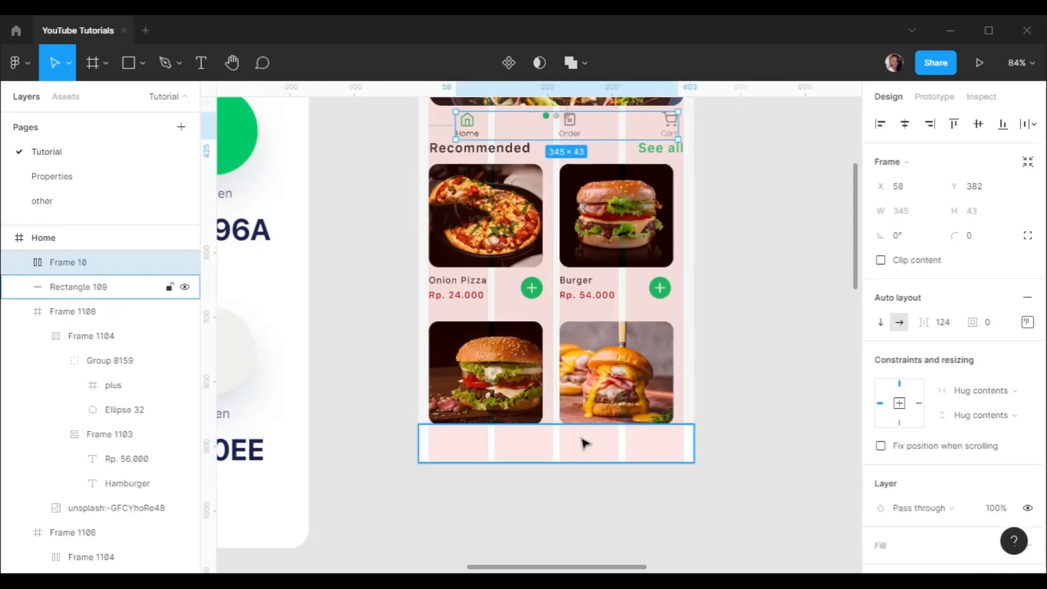
left_click_drag(615, 133, 555, 444)
right_click(559, 391)
left_click(591, 229)
left_click(905, 124)
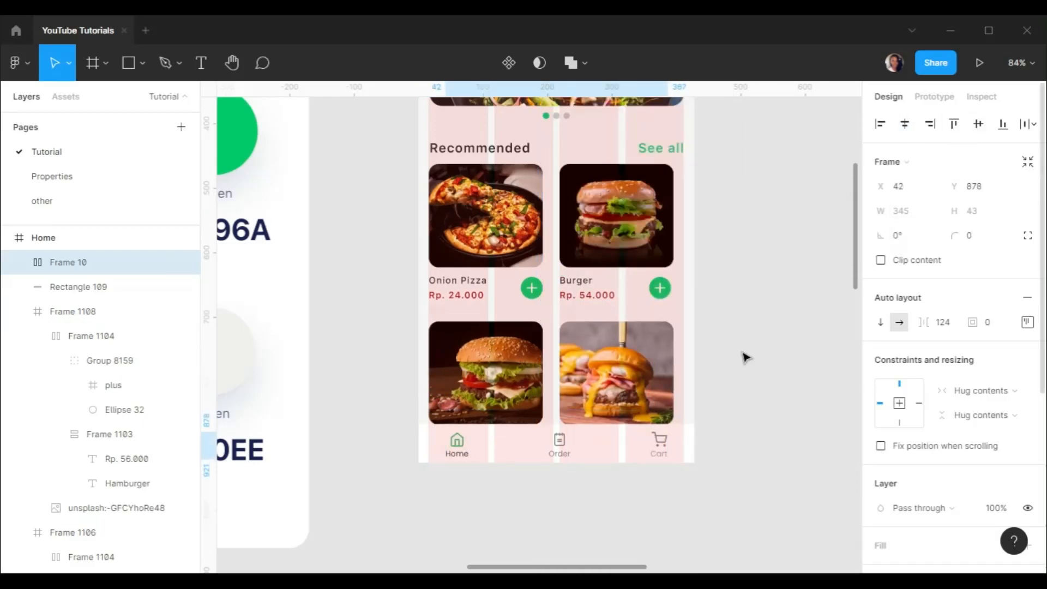
Align the navigation icon row and the white bottom bar by their vertical centres
left_click(681, 445, "shift")
scroll(681, 444, "up", 5)
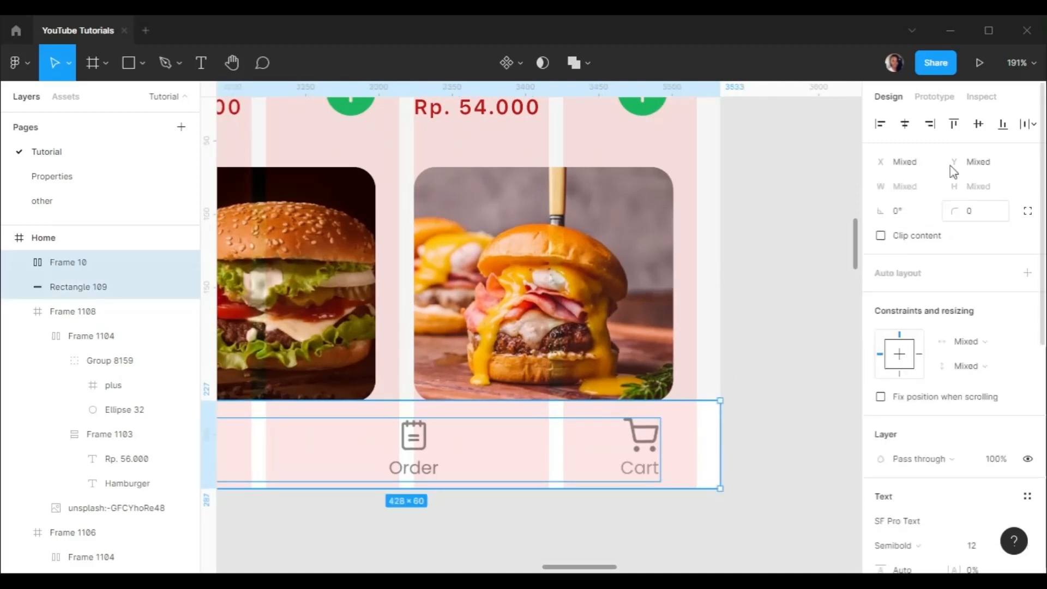
left_click(977, 124)
scroll(646, 377, "down", 4)
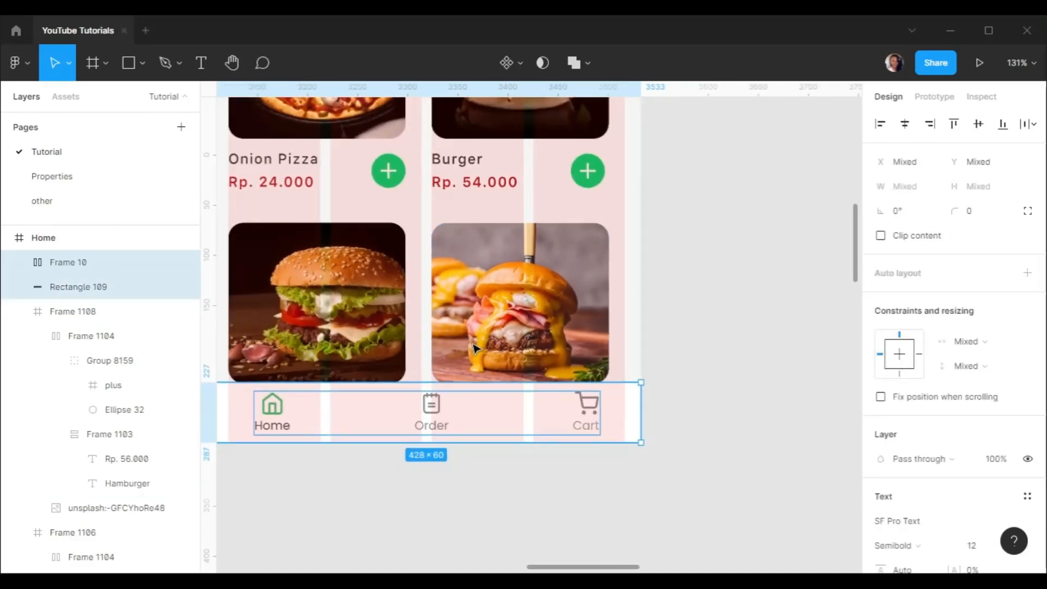
Move the Burger card and the card below it together to X 235, against the last grid column's outer edge
left_click(554, 388)
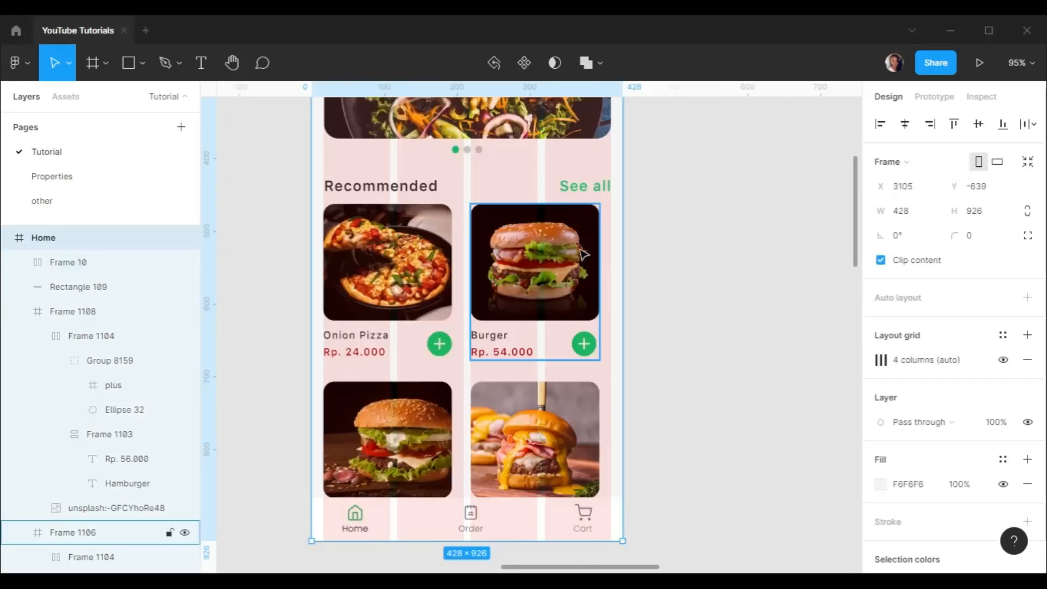
left_click(535, 262)
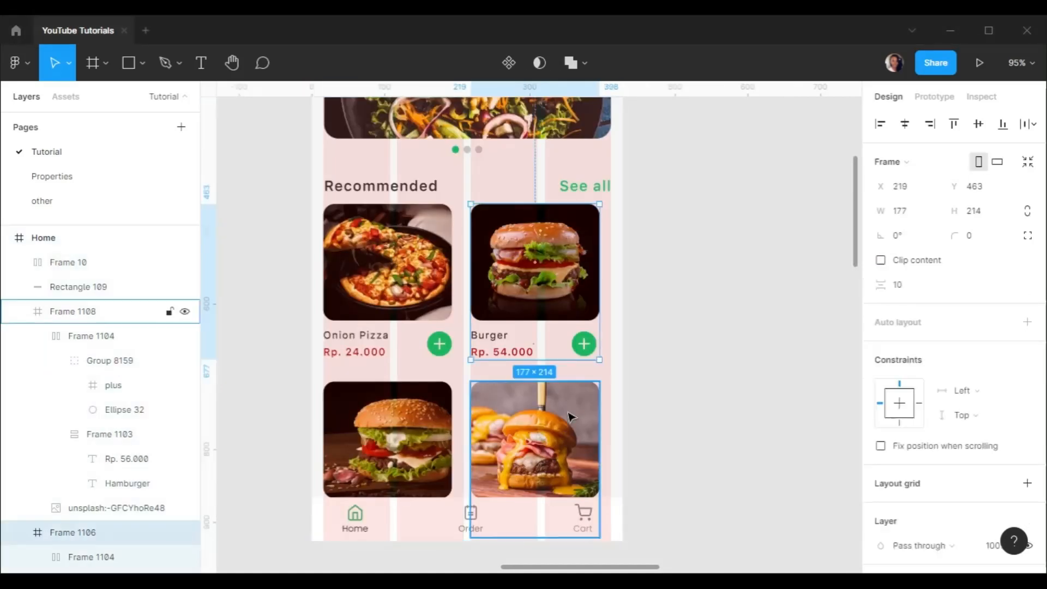
left_click(591, 425, "shift")
left_click_drag(565, 295, 572, 295)
scroll(573, 286, "up", 5)
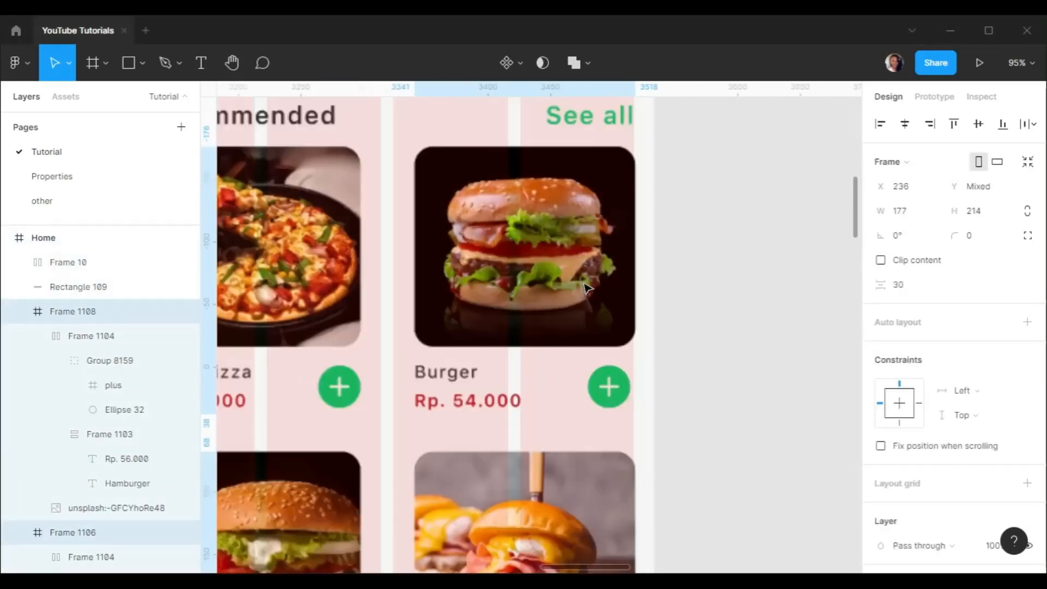
scroll(564, 262, "down", 5)
scroll(518, 218, "up", 2)
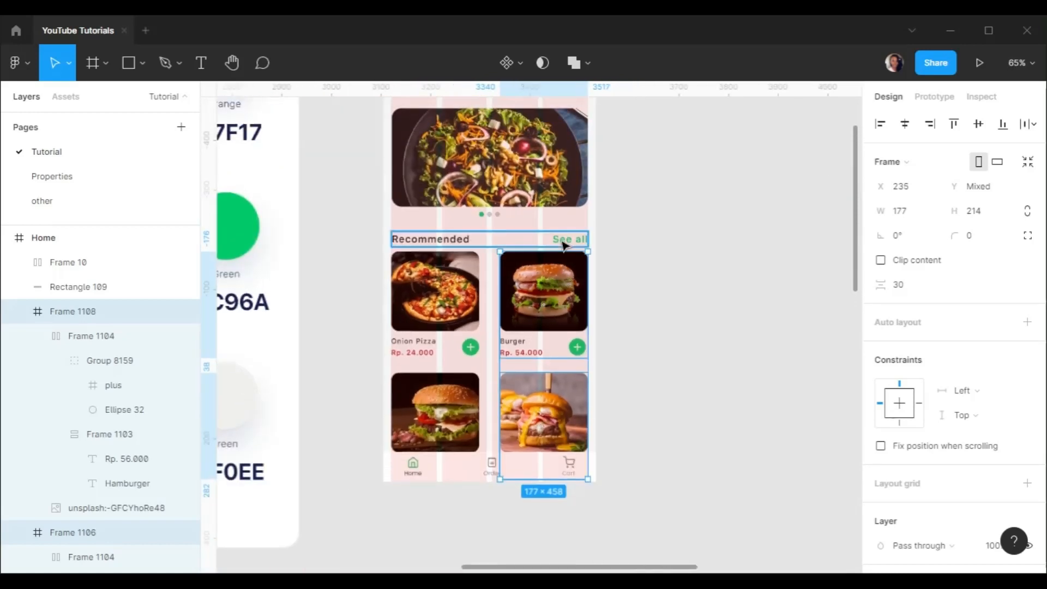
scroll(436, 142, "down", 2)
Hide the Home frame's layout grid and lock the frame
left_click(424, 119)
left_click(1002, 358)
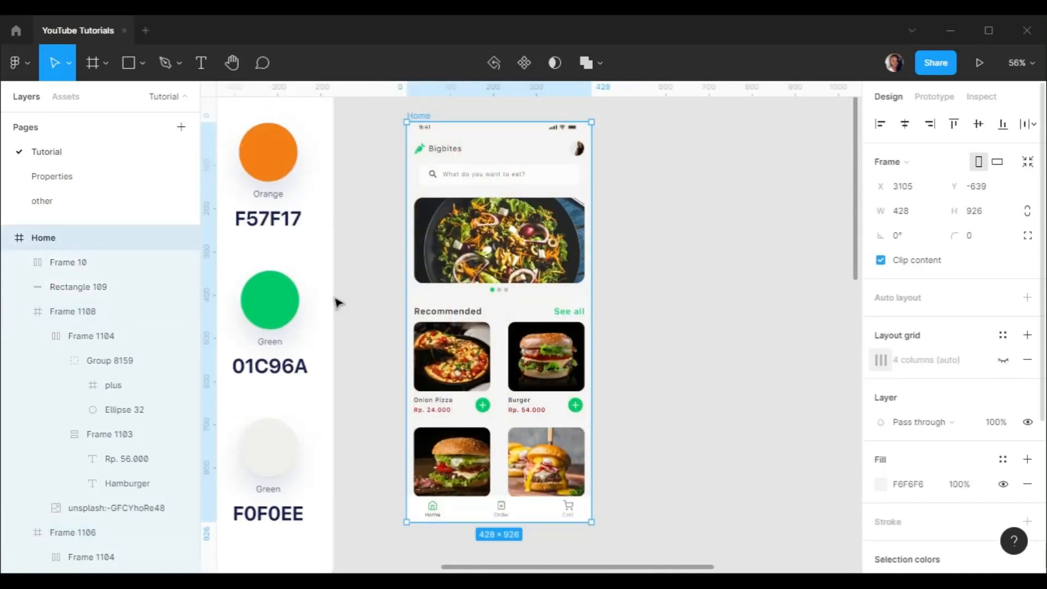
left_click(7, 238)
left_click(169, 238)
Create an iPhone 13 Pro Max frame beside the Home screen and name it Food info
key("f")
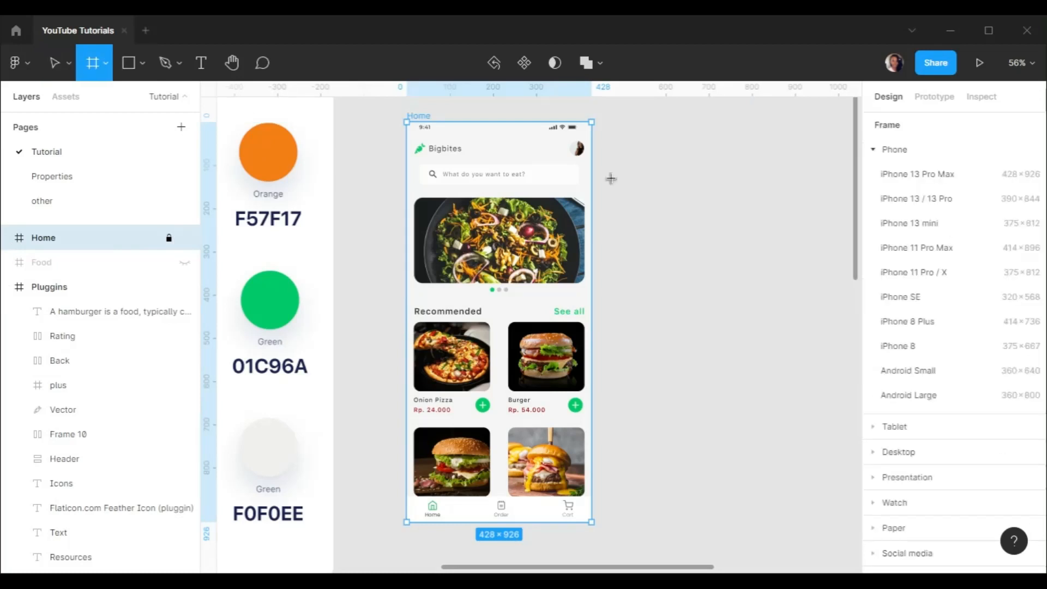
left_click(919, 173)
double_click(670, 120)
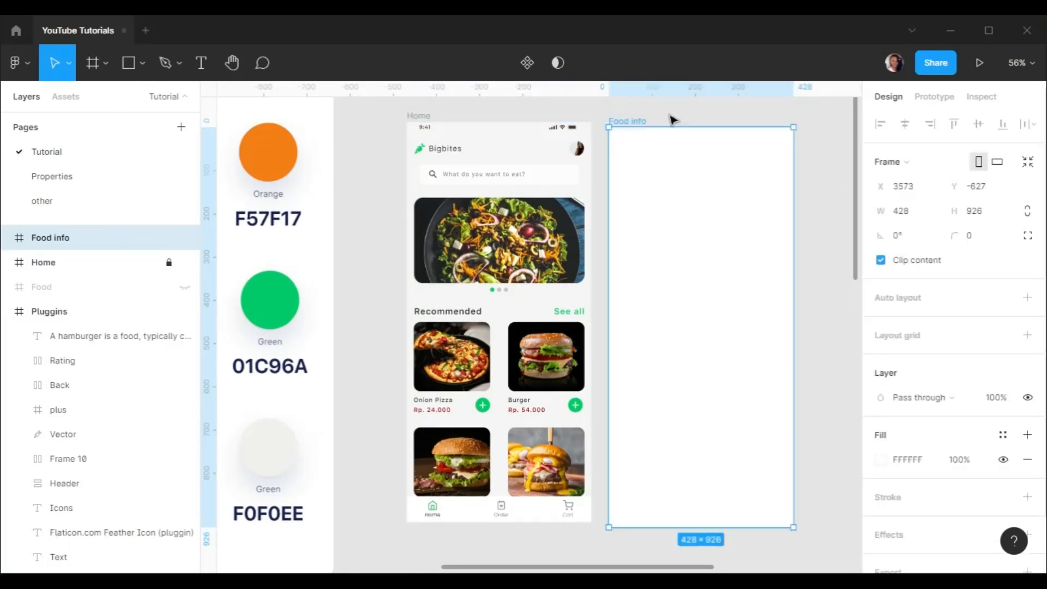
Add a stretched column grid to the Food info frame with 4 columns, margin 16 and gutter 10
scroll(672, 119, "down", 2)
left_click(1027, 334)
left_click(880, 359)
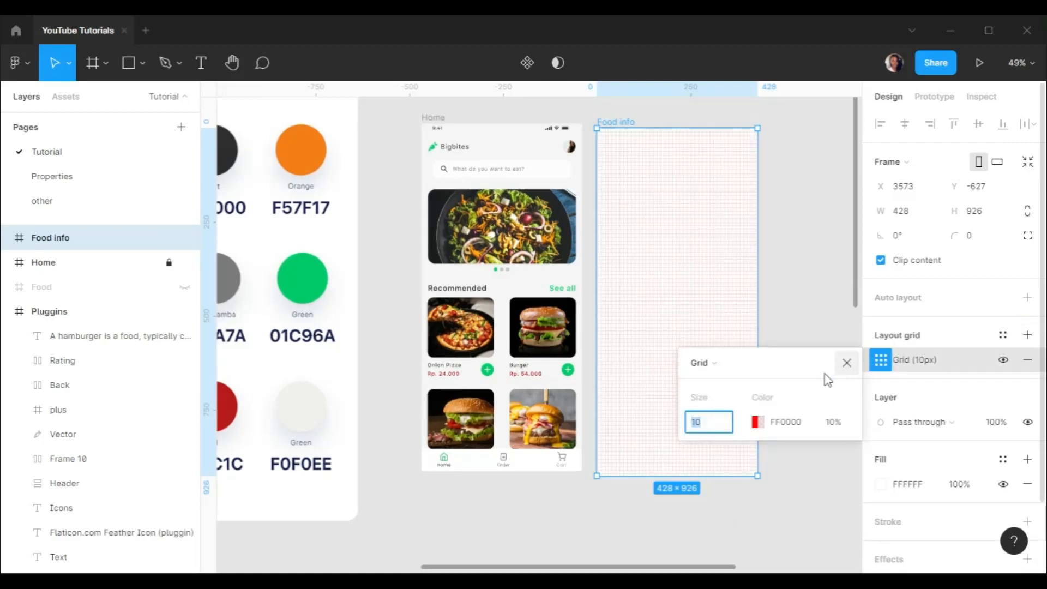
left_click(722, 369)
left_click(723, 378)
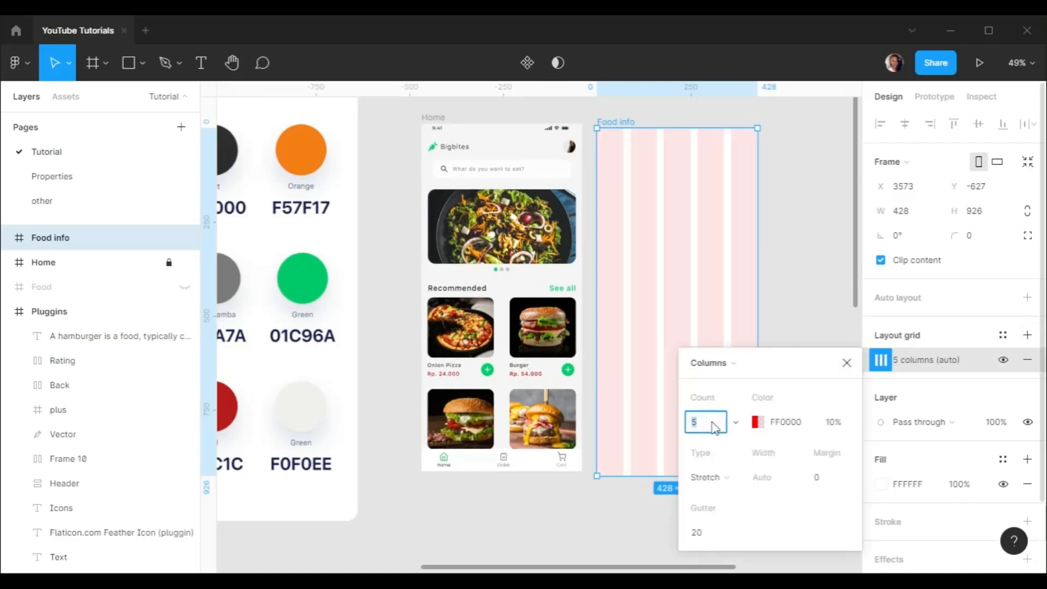
left_click(827, 480)
type("16")
left_click(709, 534)
key("Return")
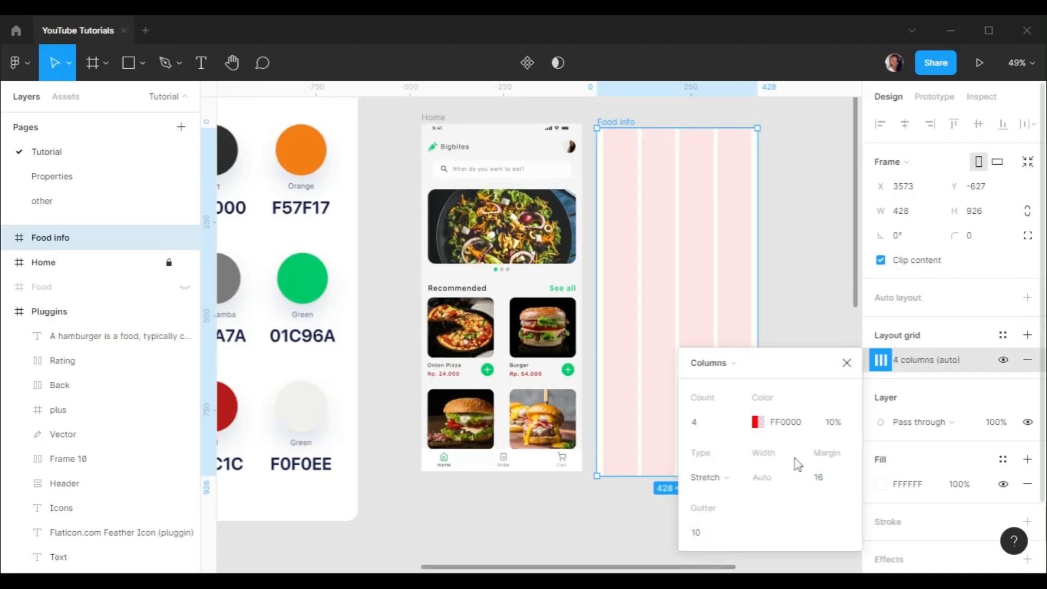
left_click(846, 363)
Set the Food info frame's fill to F6F6F6 by sampling the background swatch from the Colors frame
scroll(731, 134, "up", 2)
scroll(719, 132, "right", 1)
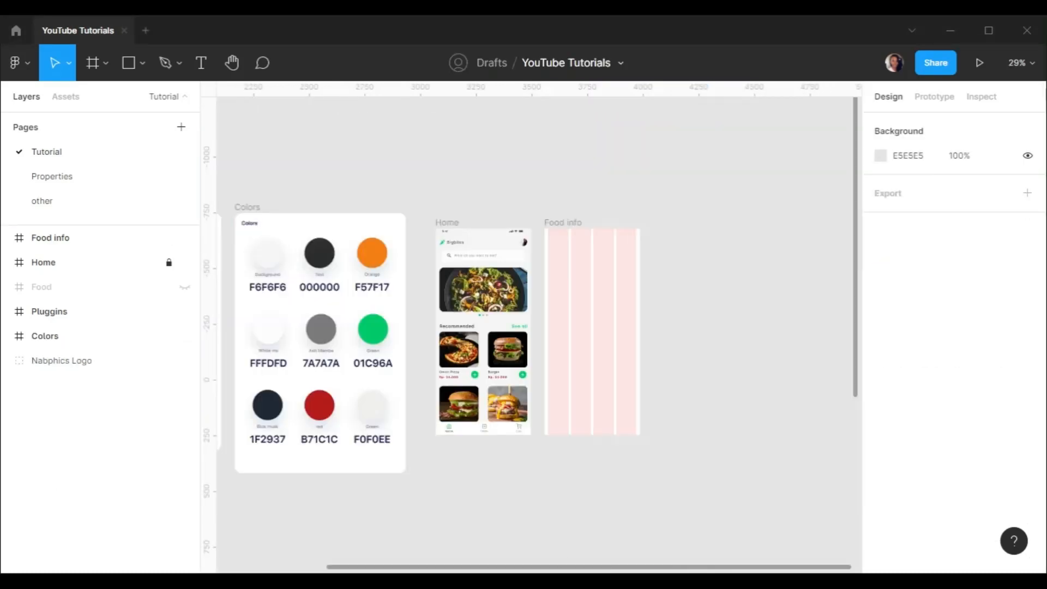
left_click(551, 220)
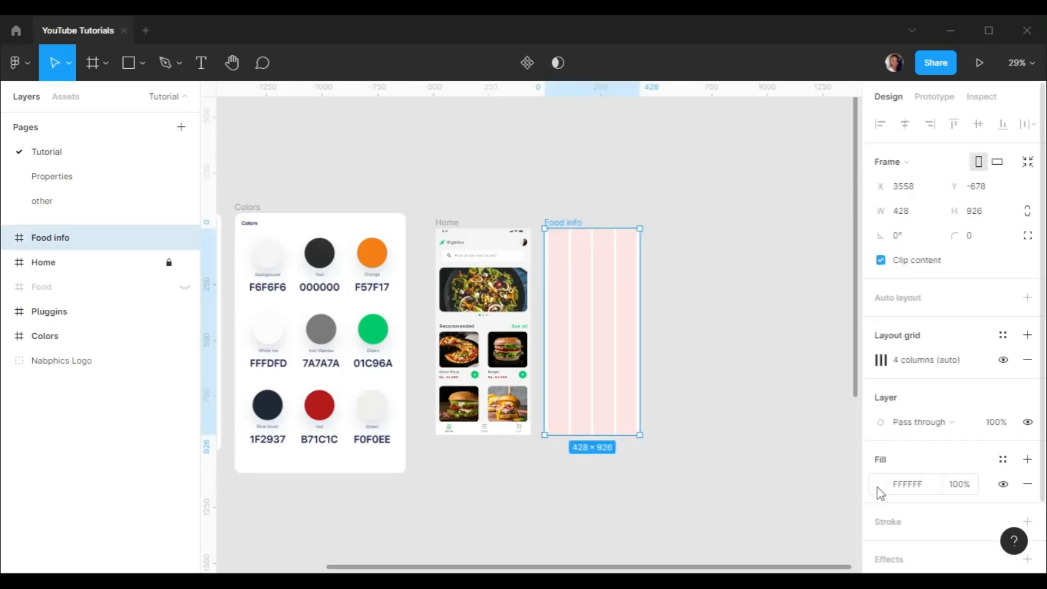
left_click(879, 486)
left_click(700, 402)
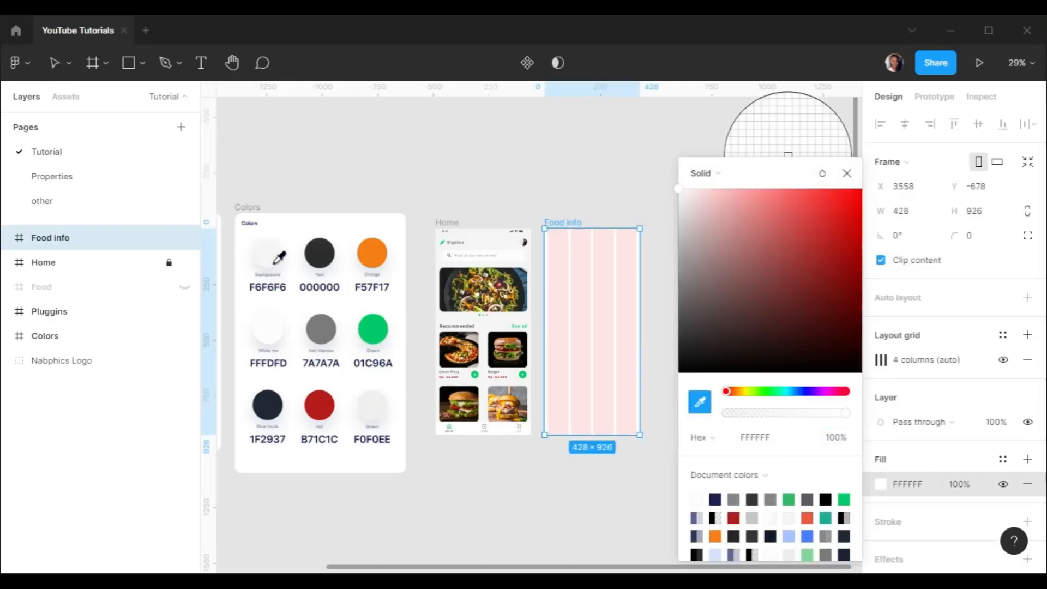
left_click(849, 175)
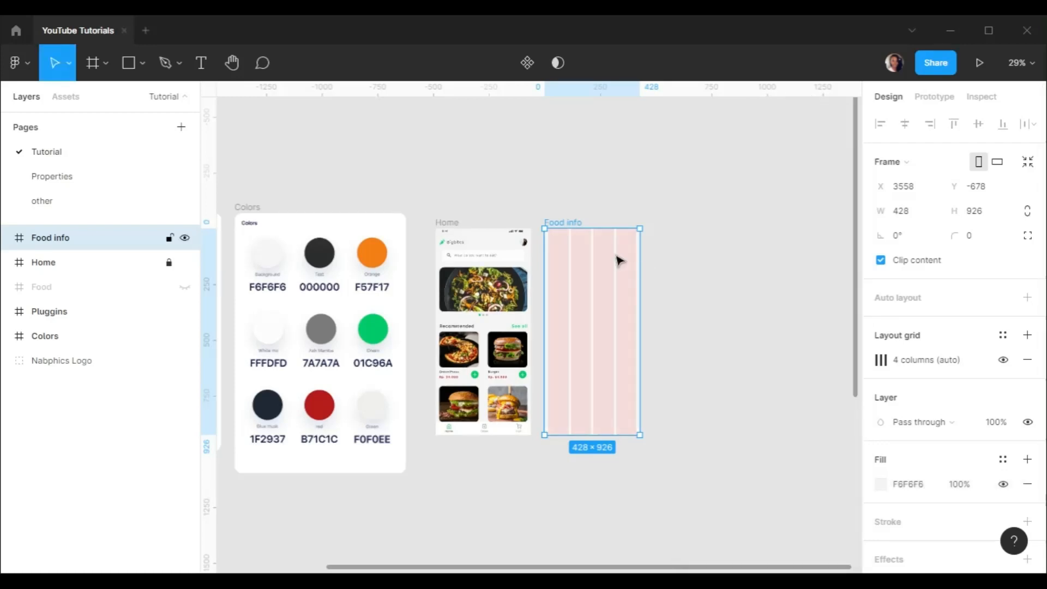
Draw a full-width rectangle at the top of the Food info frame, 428 wide, and set its height to 408
scroll(617, 257, "up", 6)
left_click(133, 72)
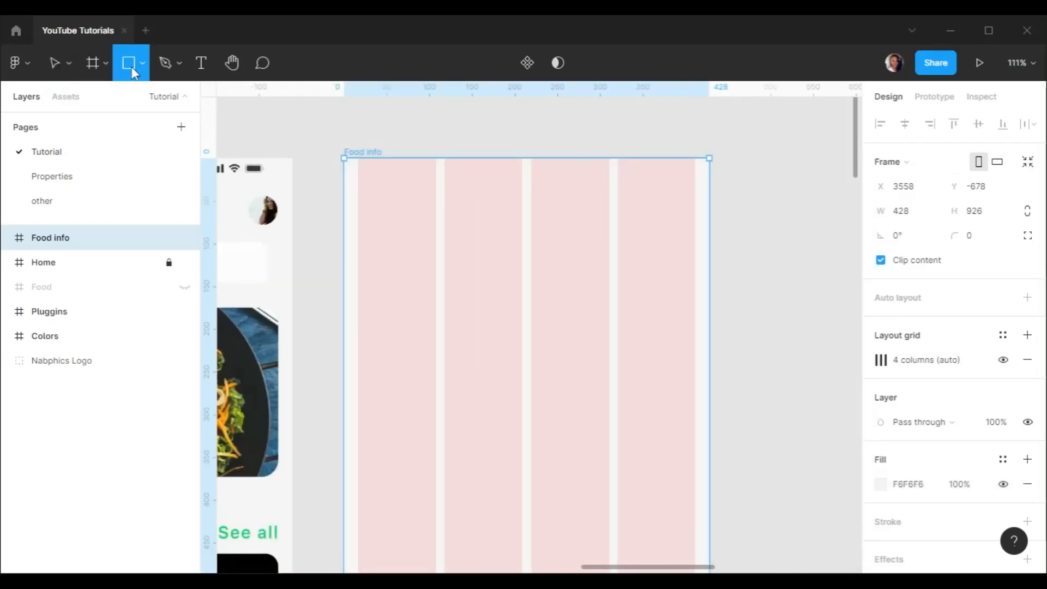
mouse_move(369, 211)
left_mouse_down()
mouse_move(446, 309)
mouse_move(626, 449)
mouse_move(712, 484)
left_mouse_up()
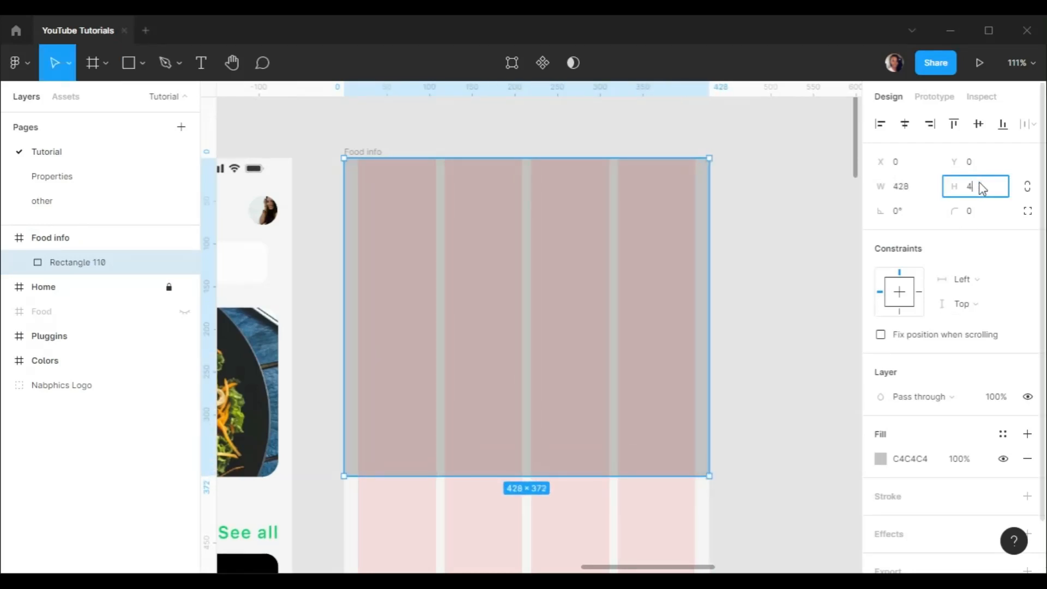
key("Return")
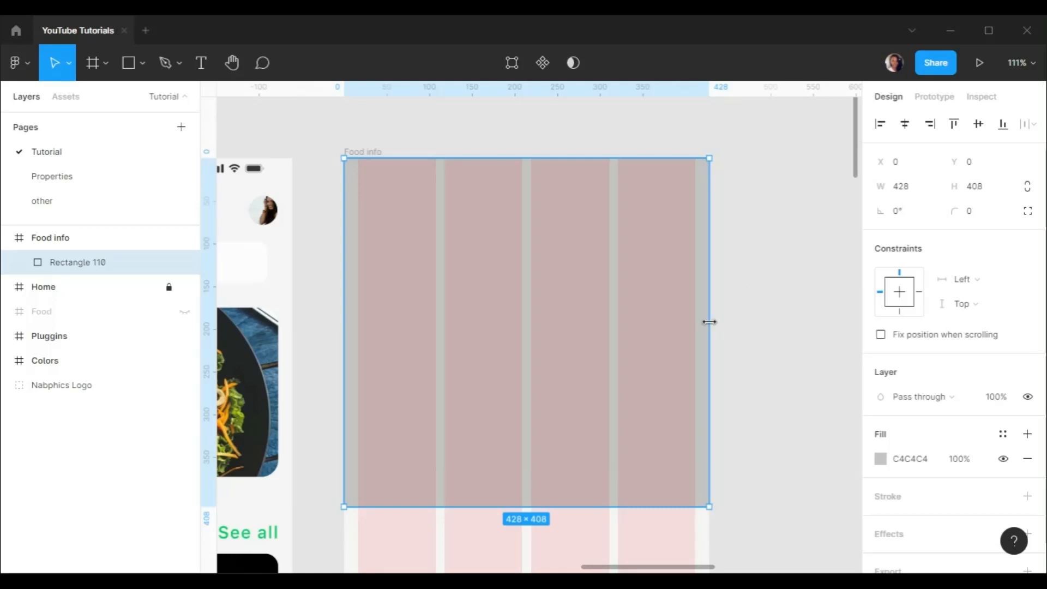
Run the Unsplash plugin on the rectangle and search its photos for "food"
scroll(649, 302, "down", 2)
right_click(616, 393)
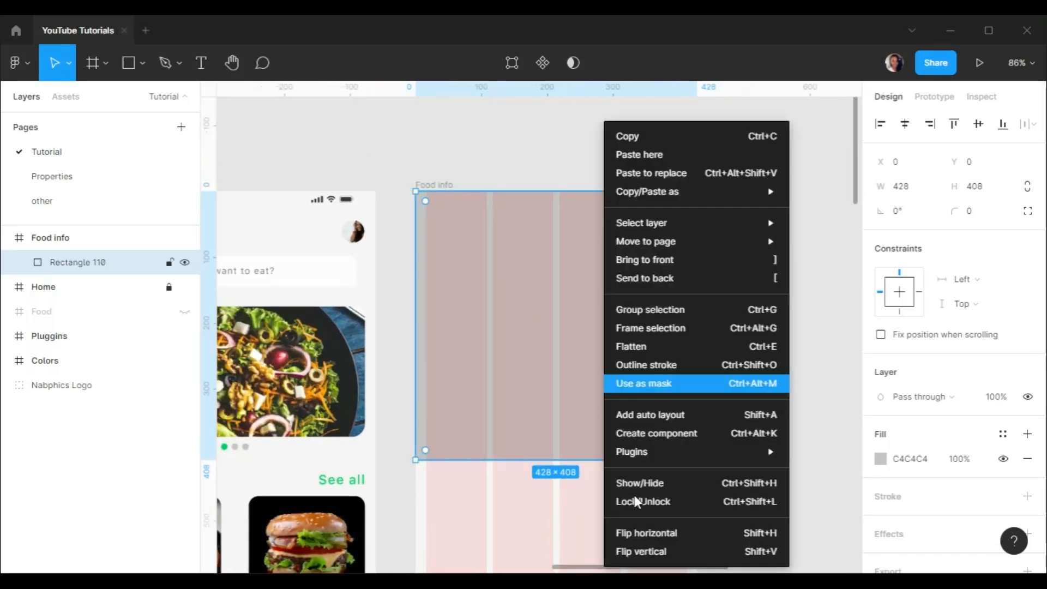
mouse_move(648, 450)
scroll(854, 431, "down", 3)
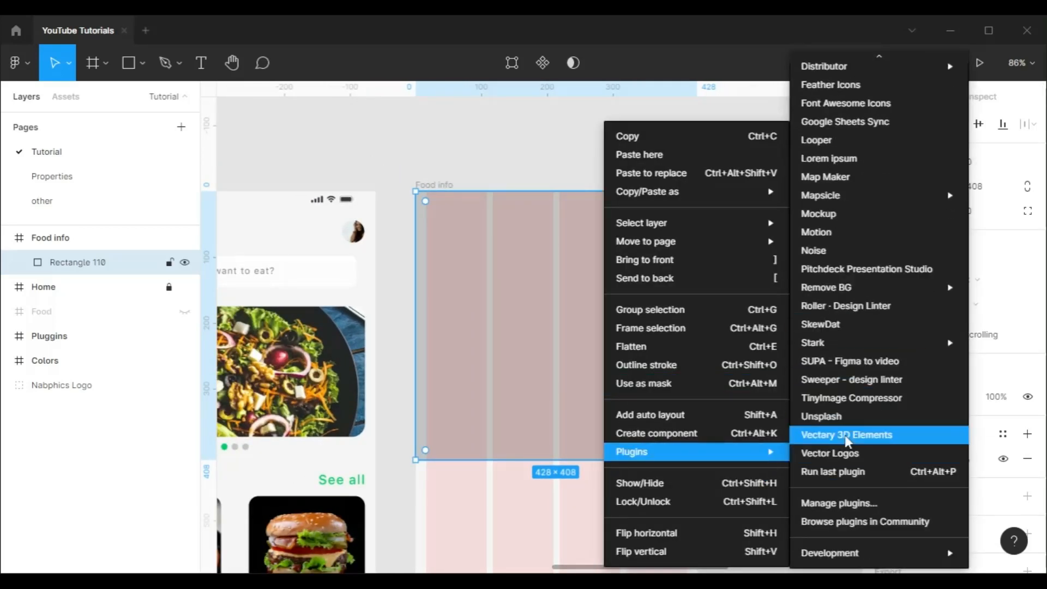
left_click(844, 417)
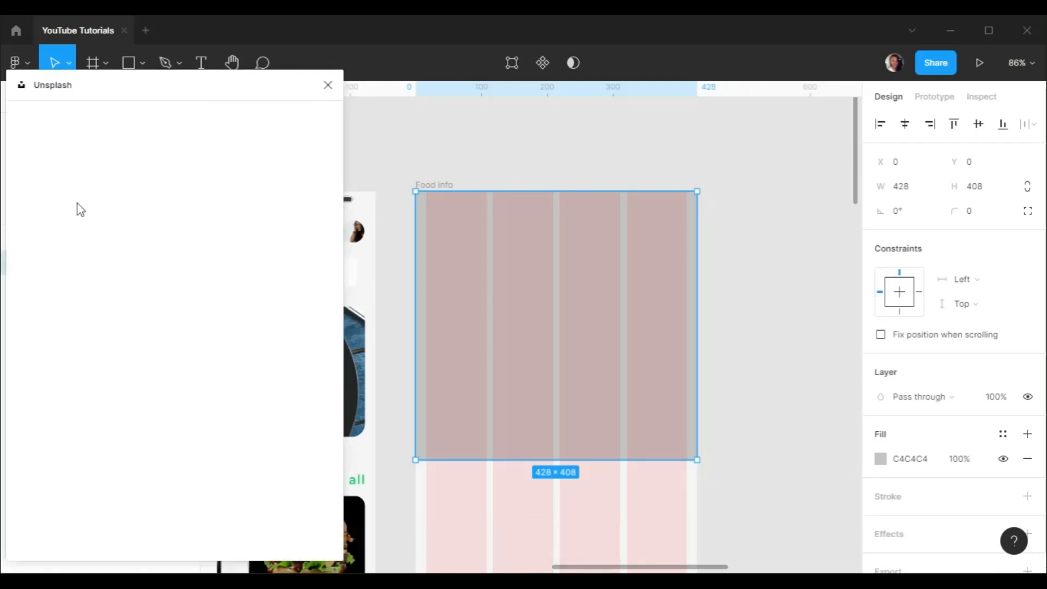
left_click(93, 154)
type("food")
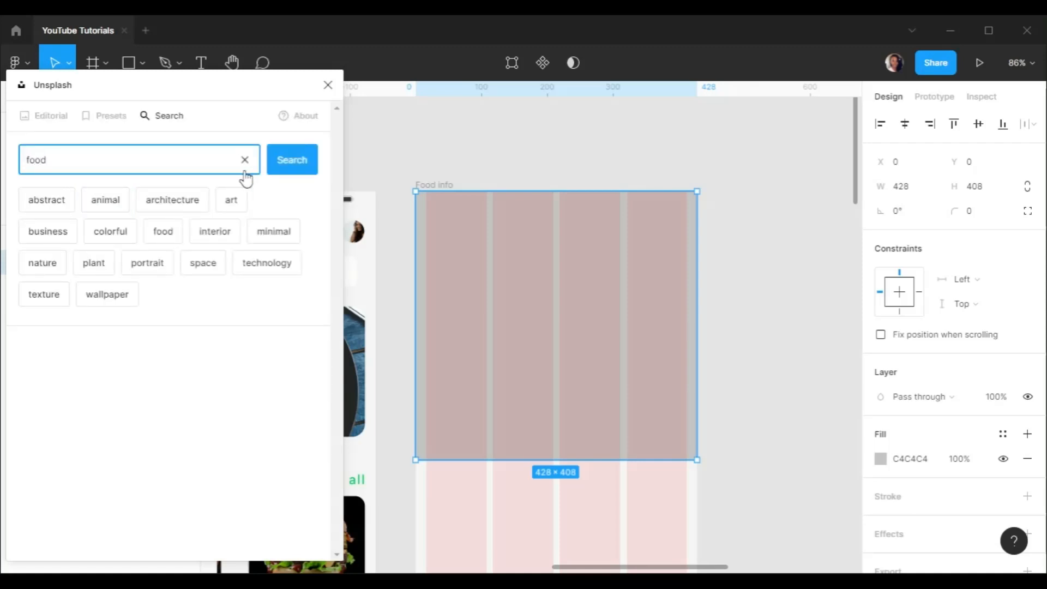
left_click(285, 161)
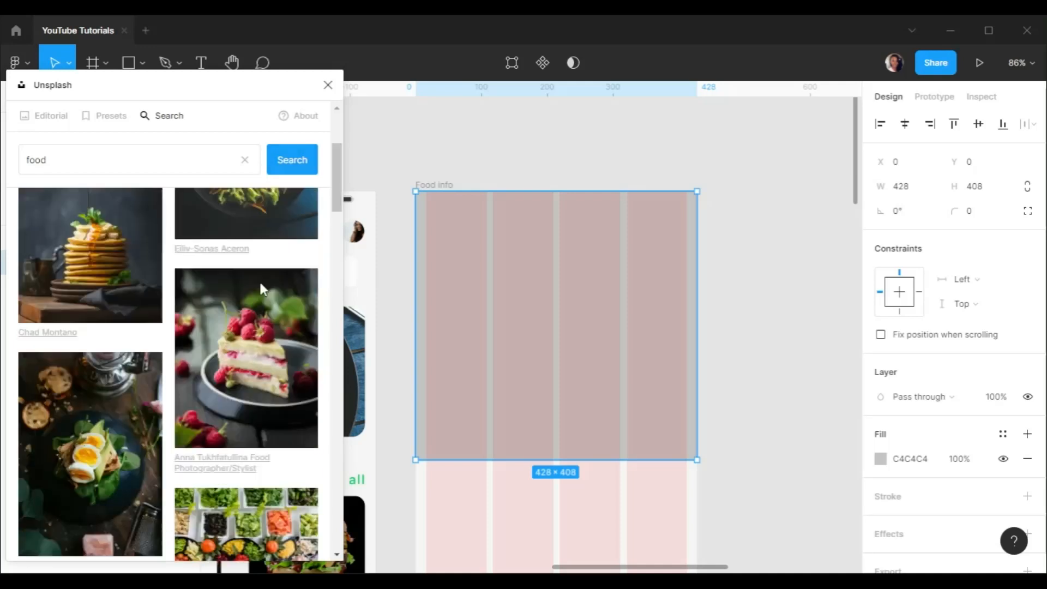
Fill the rectangle with the Unsplash photo of the red cabbage chicken burger and remove its grey C4C4C4 fill
scroll(260, 279, "down", 3)
scroll(256, 311, "down", 12)
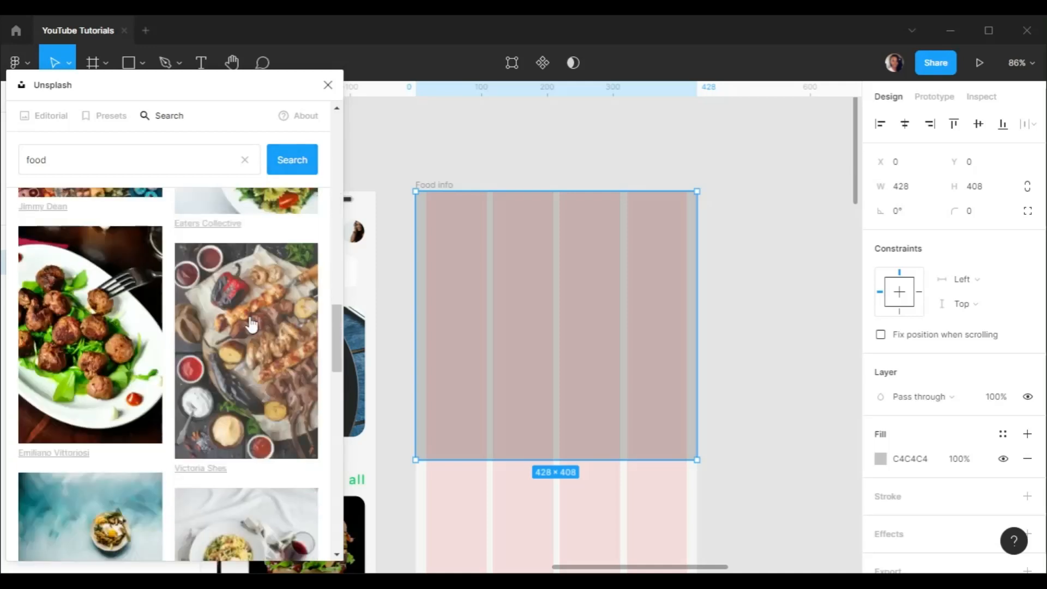
scroll(251, 324, "down", 12)
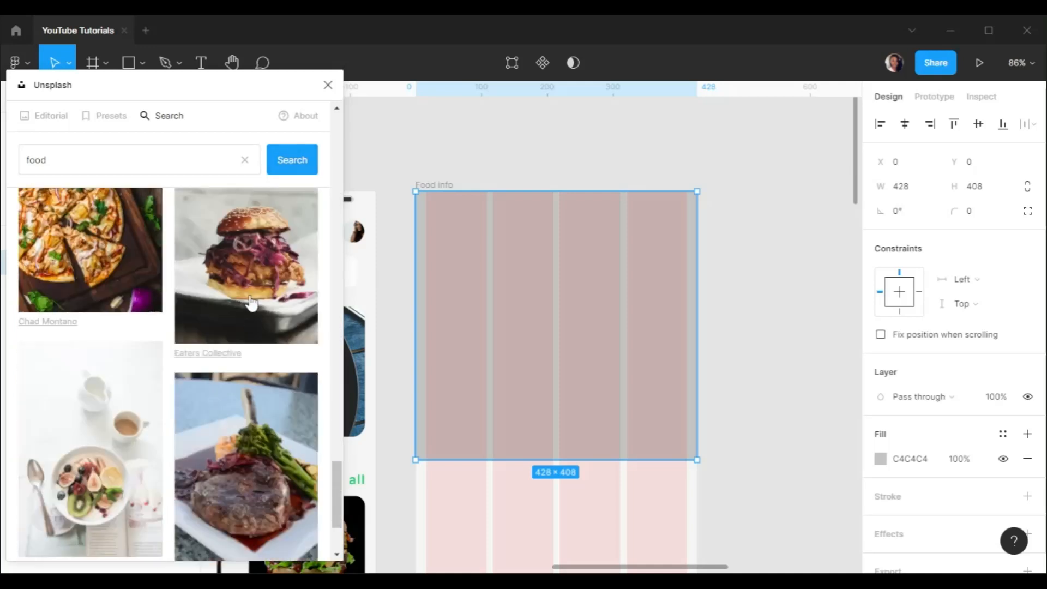
left_click(252, 273)
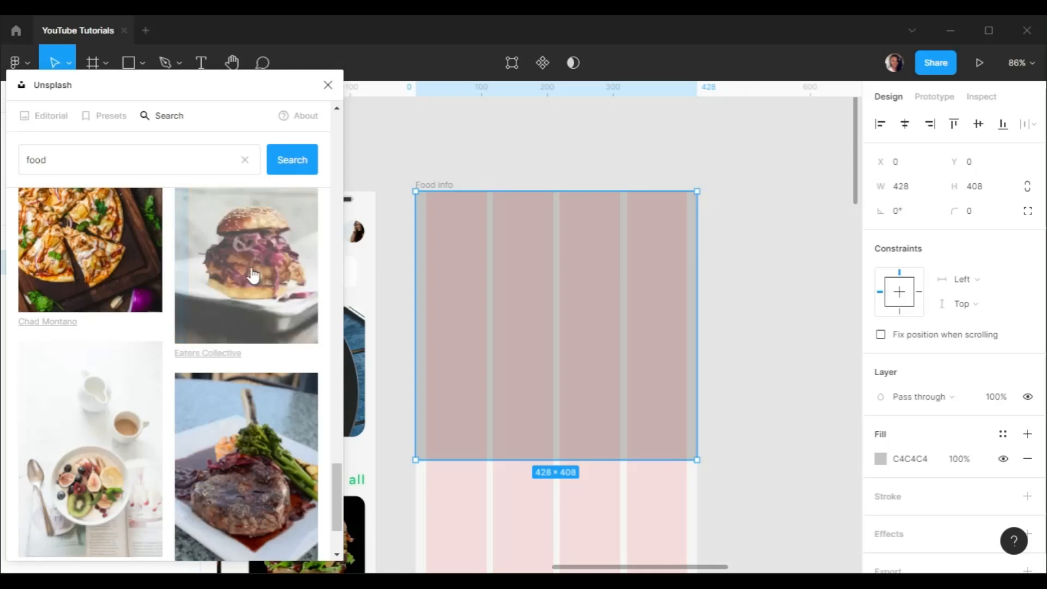
left_click(328, 85)
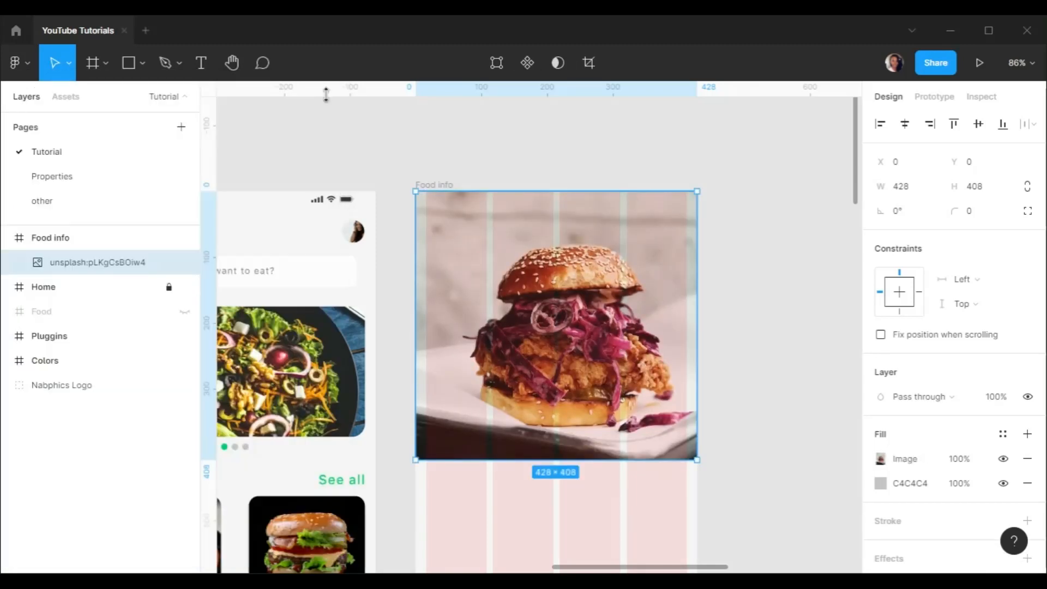
left_click(1026, 484)
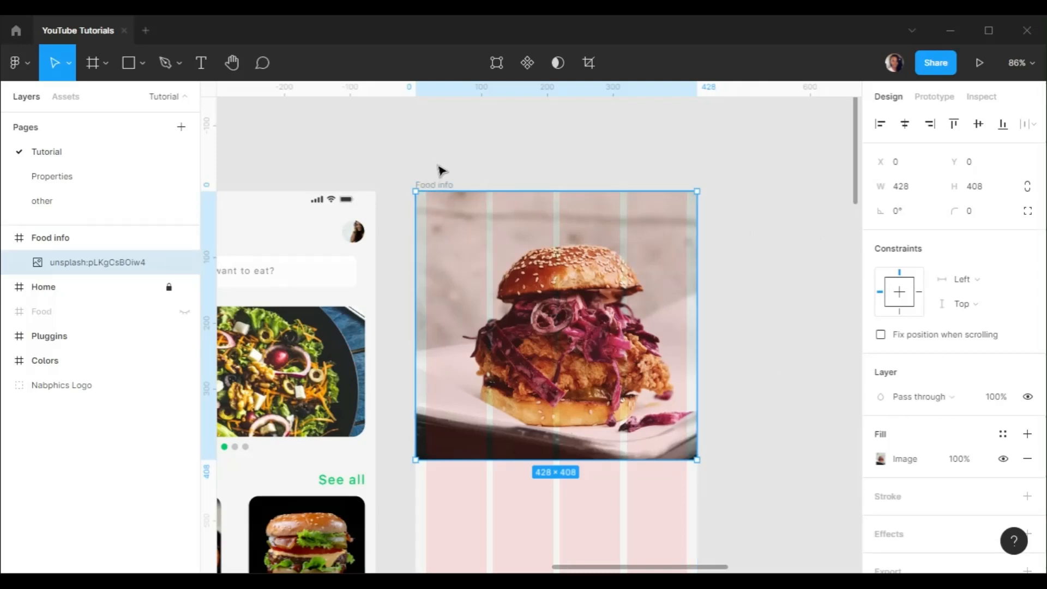
Hide the Food info frame's 4-column layout grid
left_click(434, 186)
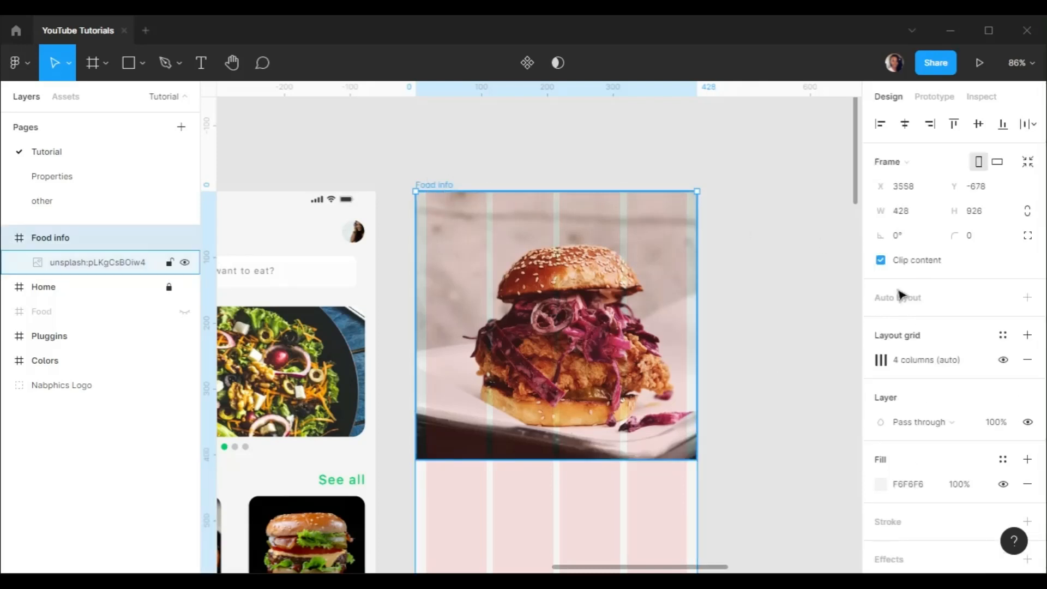
left_click(1002, 361)
scroll(684, 348, "down", 3)
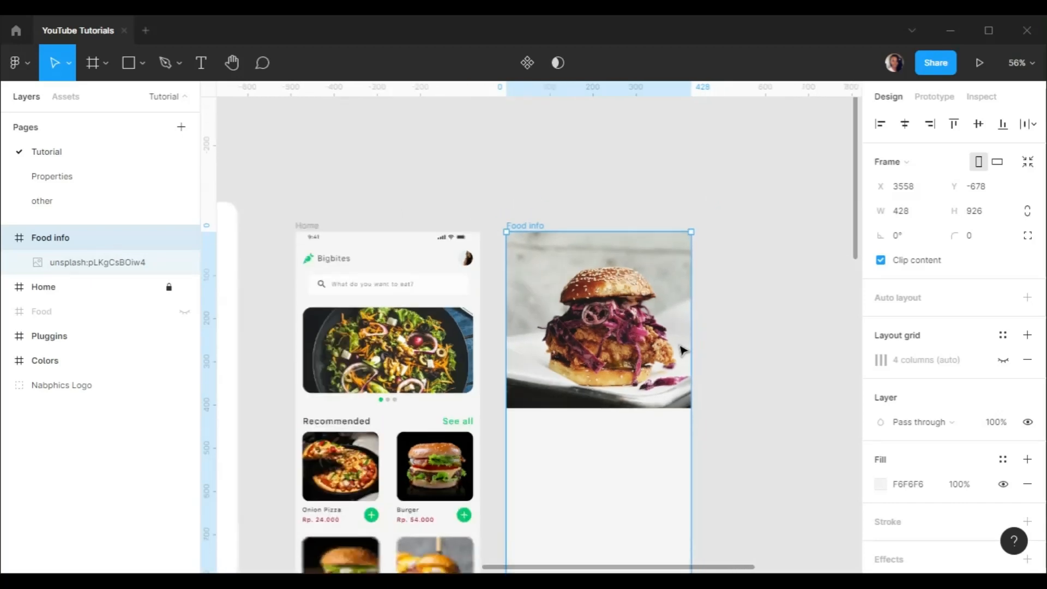
scroll(684, 347, "up", 5)
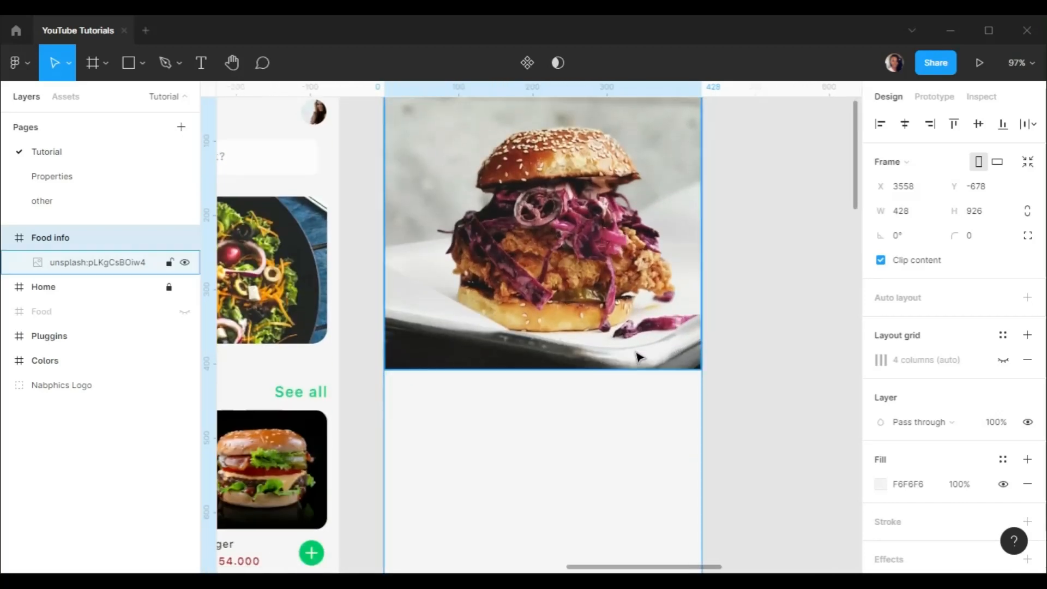
Draw a rectangle about 484 by 109 across the burger photo's lower edge, extending past both sides of the Food info frame, at about Y 354
left_click(128, 64)
mouse_move(384, 352)
left_mouse_down()
mouse_move(523, 414)
mouse_move(704, 441)
left_mouse_up()
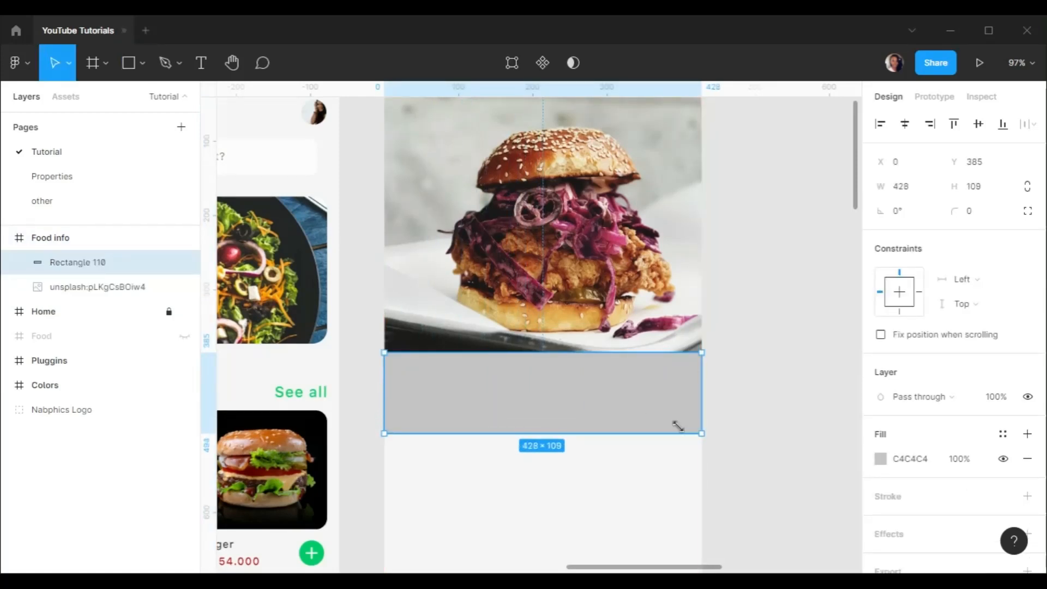
scroll(675, 425, "down", 4)
left_click_drag(684, 395, 704, 395)
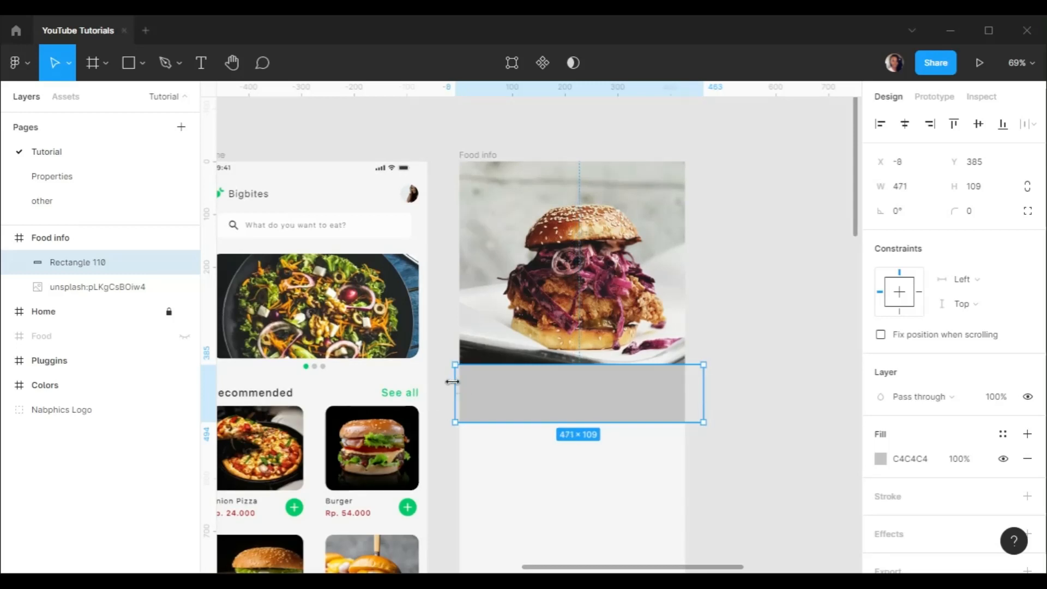
scroll(547, 349, "down", 5)
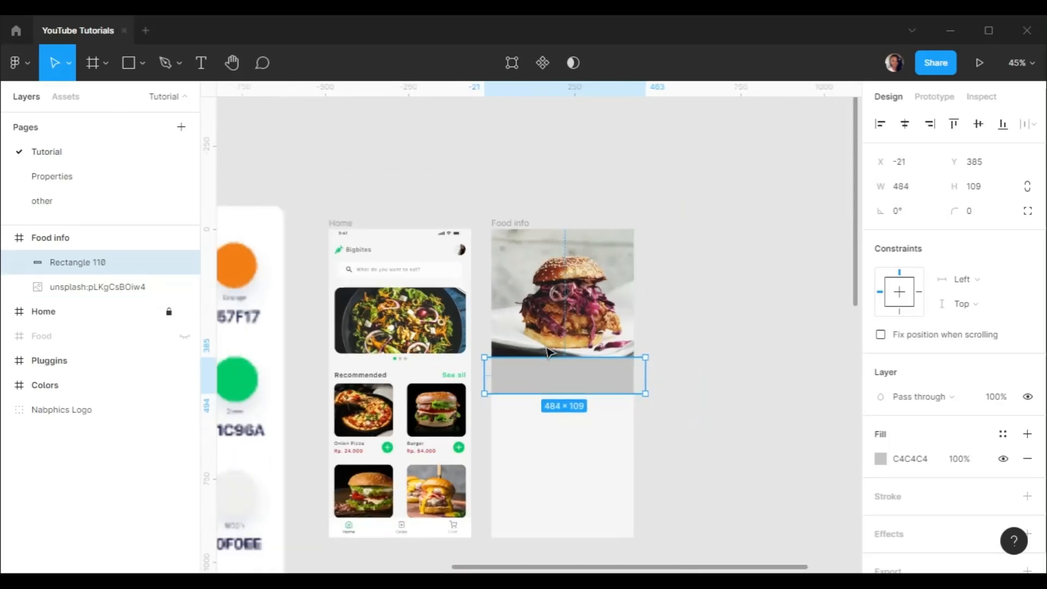
left_click_drag(562, 377, 564, 371)
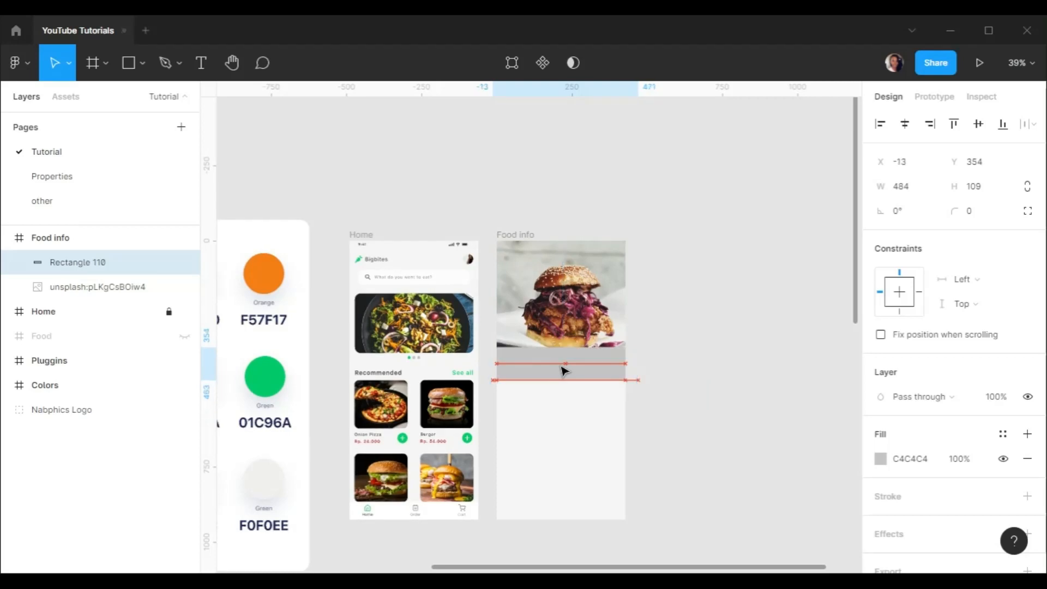
scroll(564, 371, "down", 3)
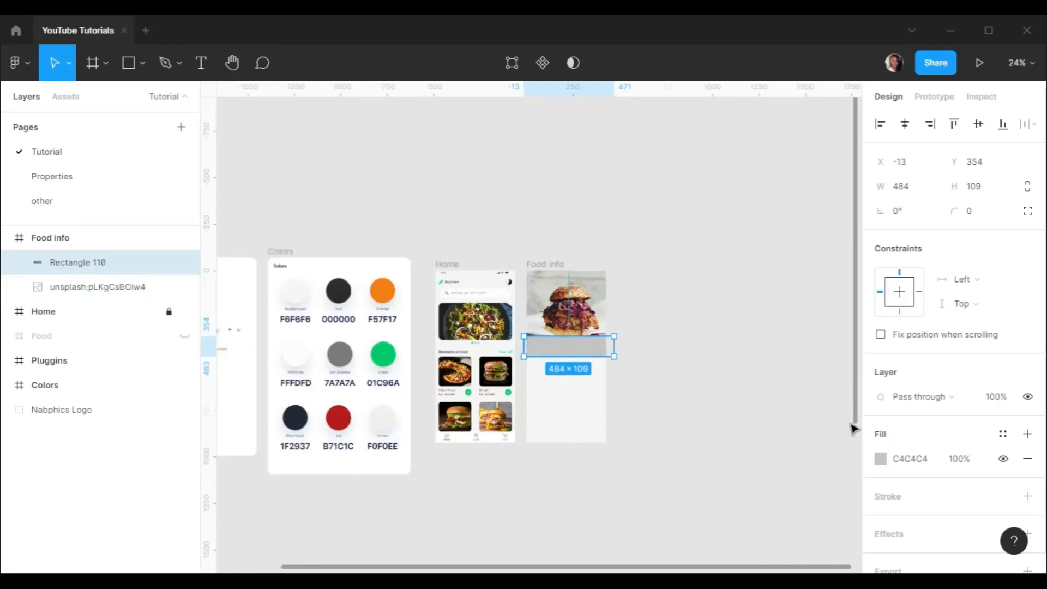
Fill the rectangle with the F0F0EE color sampled from the Colors palette
left_click(881, 460)
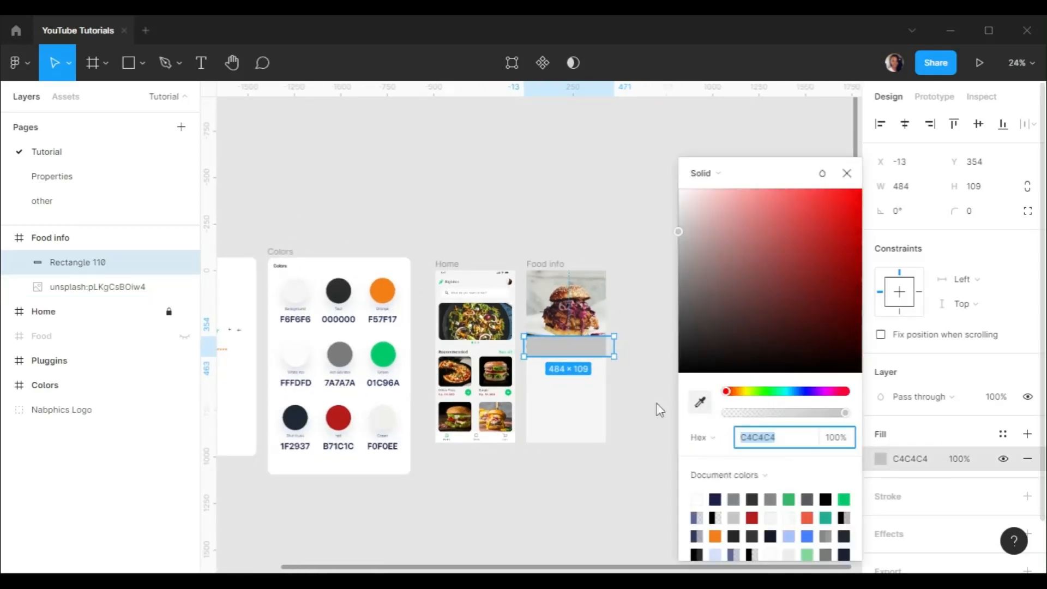
left_click(700, 402)
left_click(382, 417)
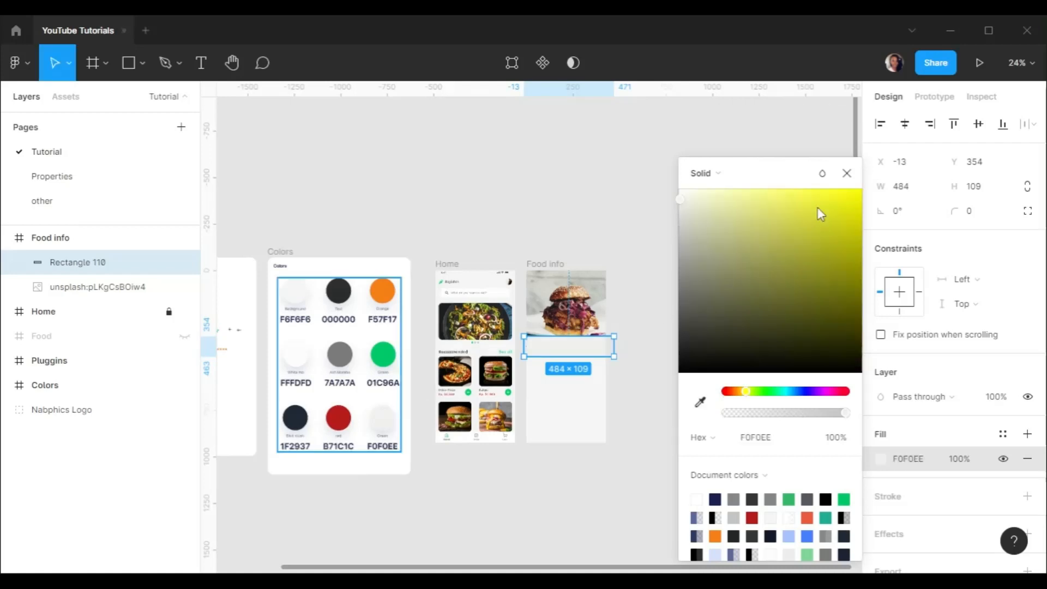
left_click(847, 176)
scroll(605, 338, "up", 5)
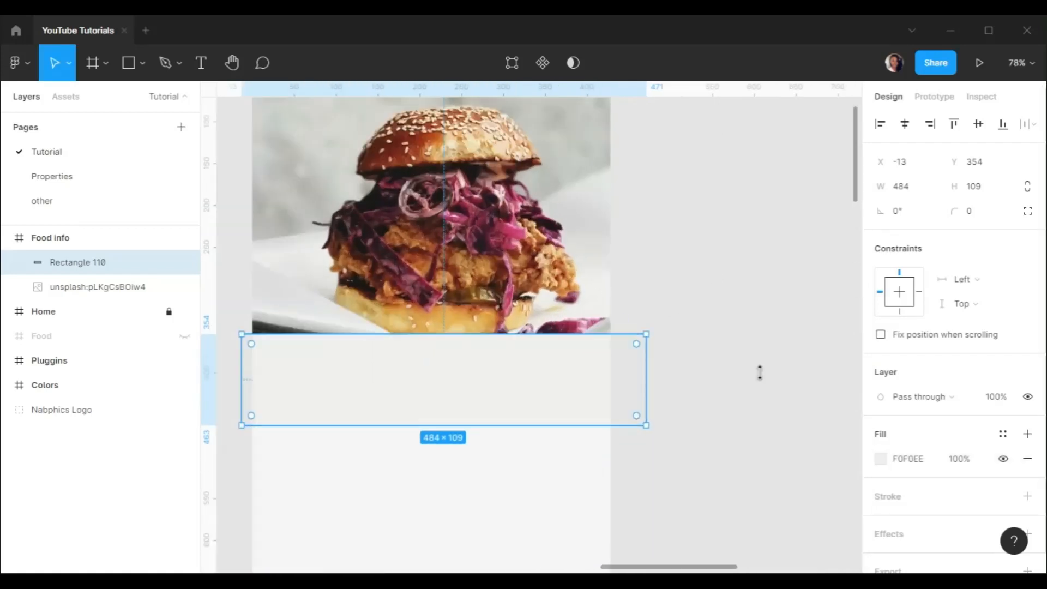
Add an effect to the rectangle, switch it to Layer blur and set the blur to 40
scroll(1011, 476, "down", 1)
left_click(1027, 478)
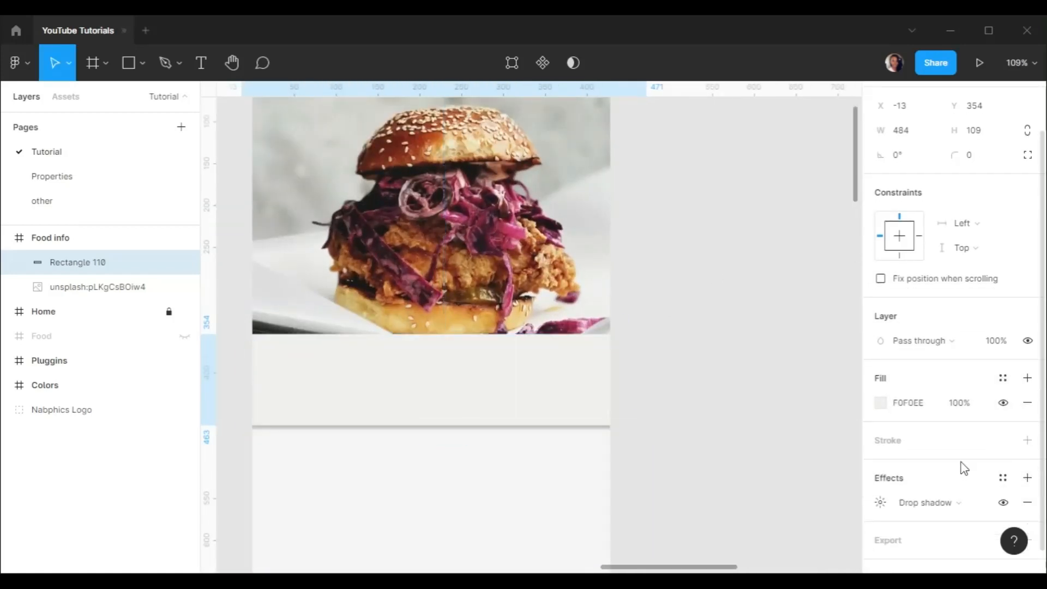
scroll(927, 469, "down", 1)
left_click(934, 480)
left_click(906, 494)
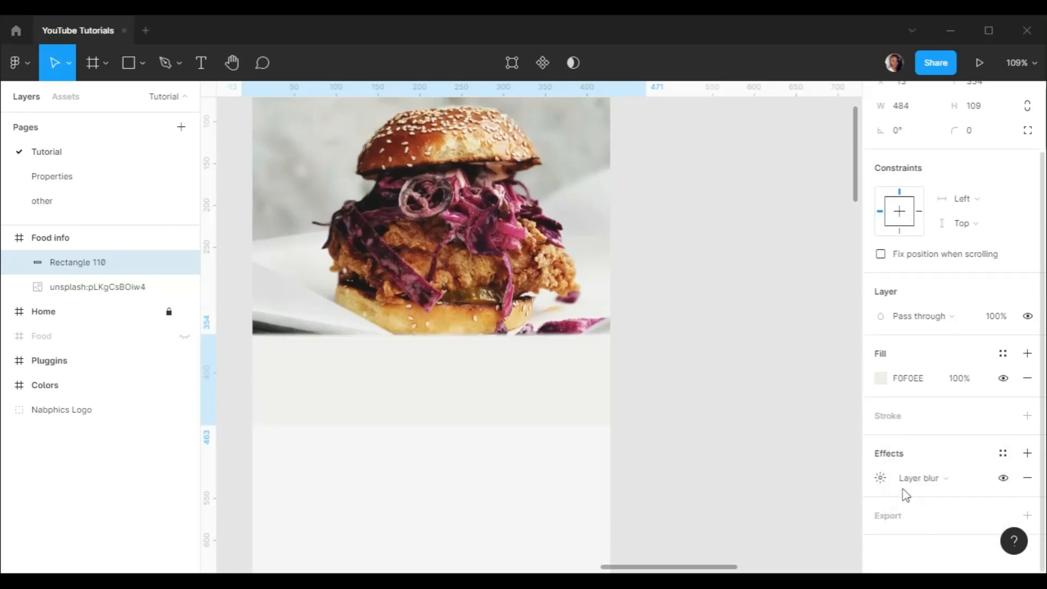
left_click(882, 479)
left_click(729, 520)
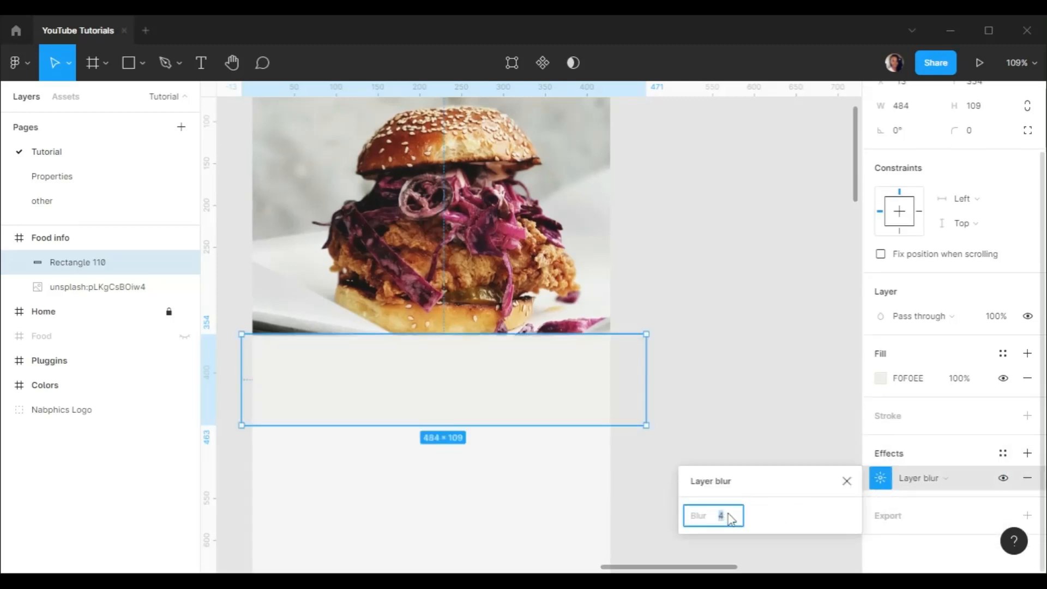
type("40")
key("Return")
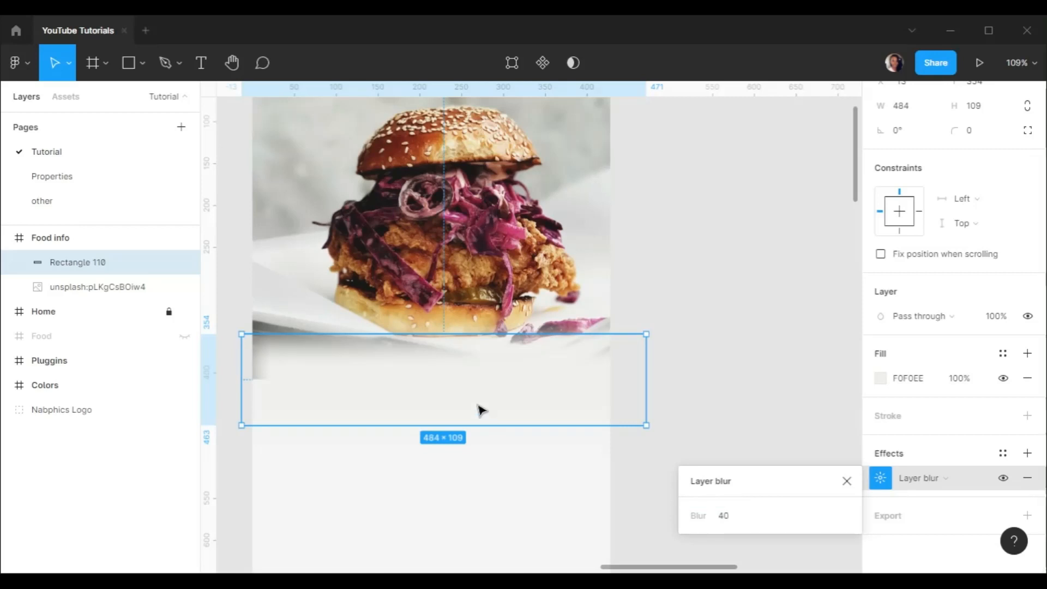
Move the blurred rectangle up over the photo's lower edge, to about X -28, Y 338
left_click_drag(513, 386, 517, 374)
double_click(523, 375)
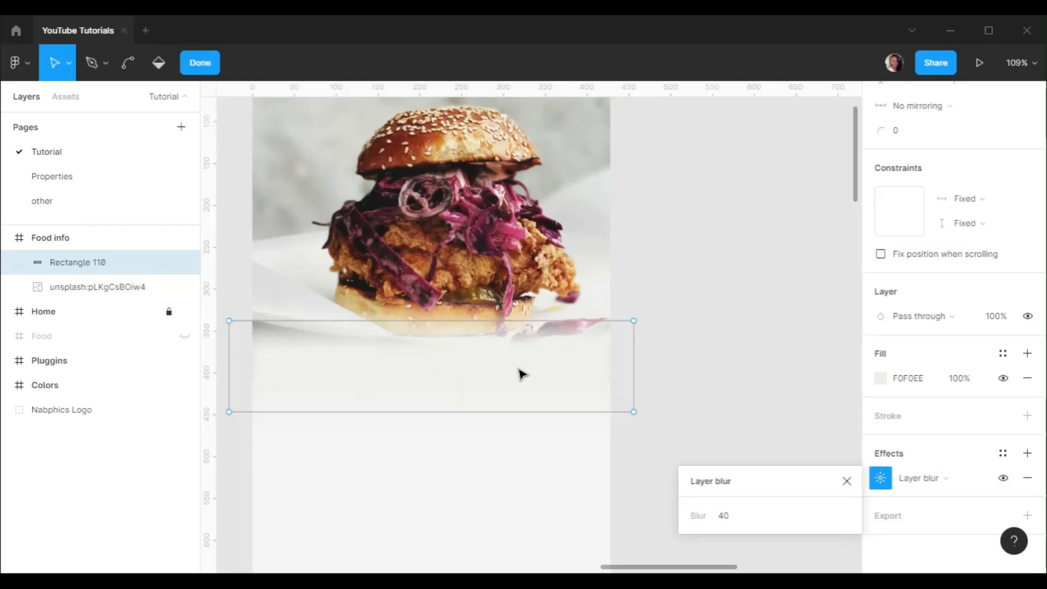
left_click(522, 377)
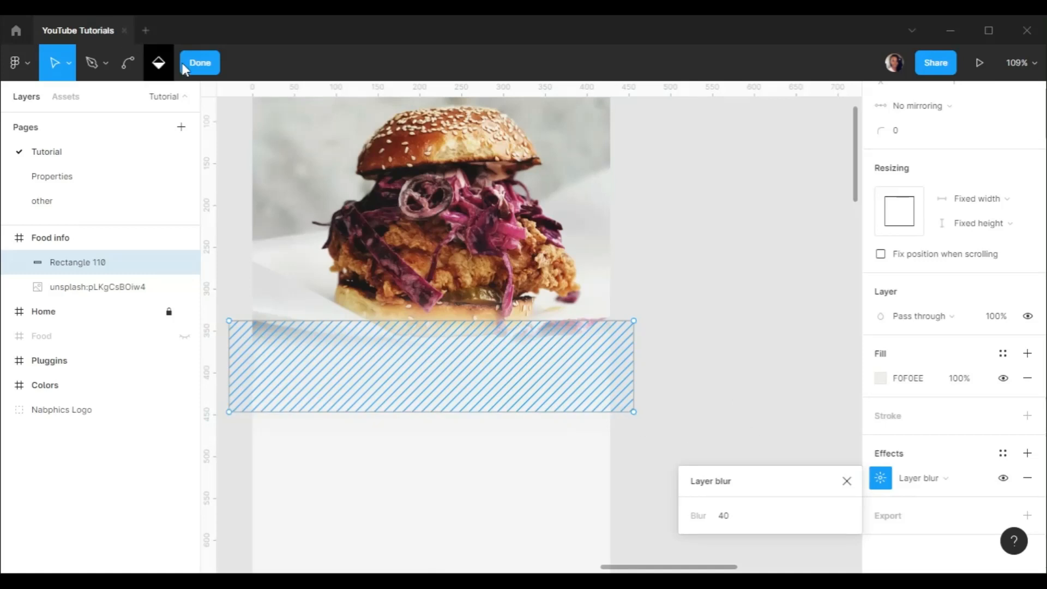
key("Escape")
left_click(846, 481)
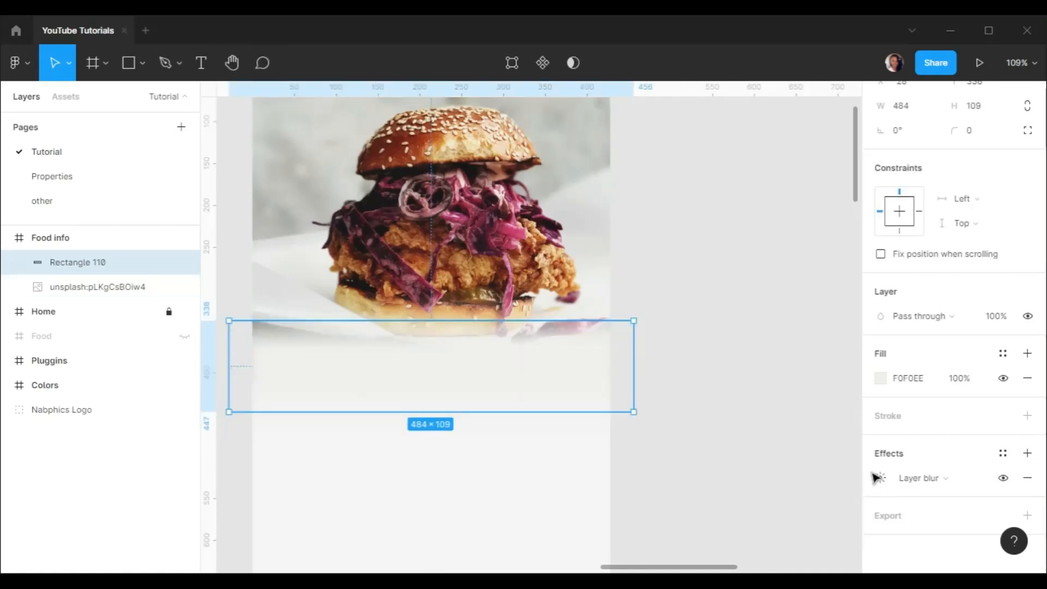
Toggle the blurred rectangle's fill off and on, then deselect it to check the fade beneath the photo
left_click(1003, 378)
left_click(1003, 378)
left_click(703, 310)
scroll(515, 326, "down", 4)
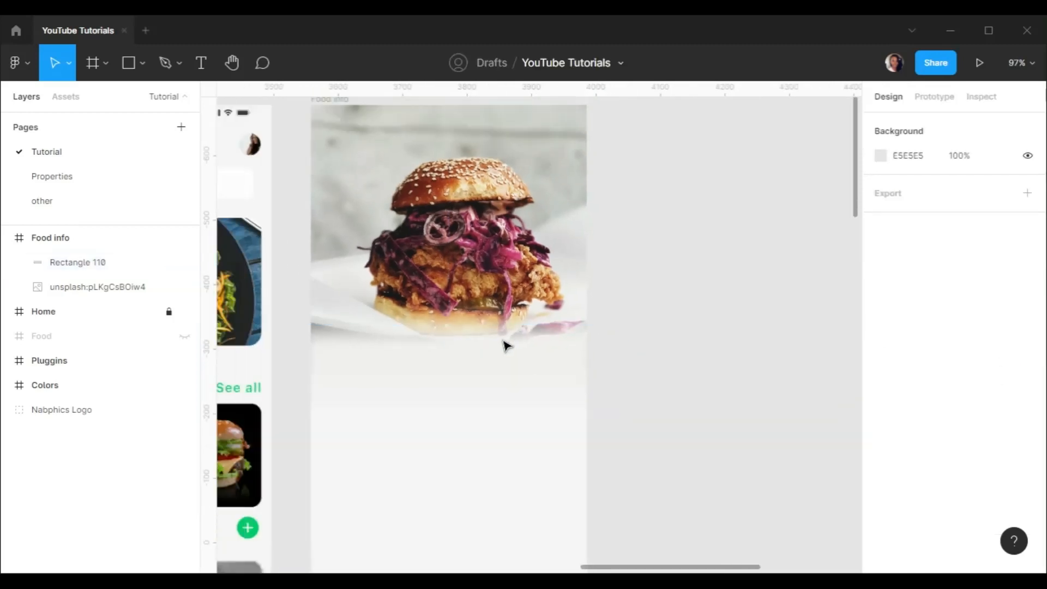
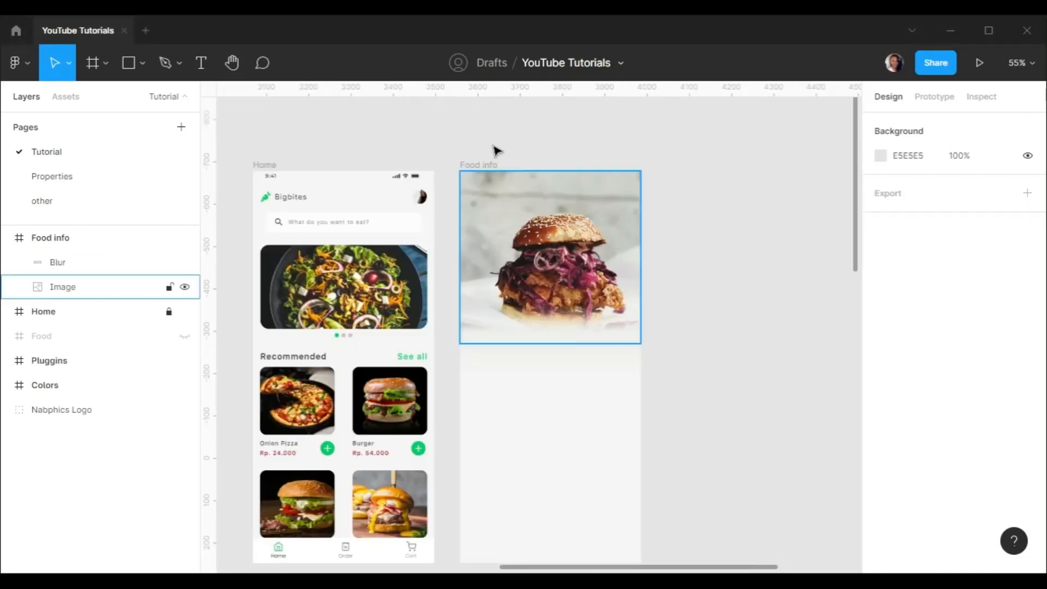
Show the Food info frame's 4-column layout grid and paste a copy of the Home screen's status bar into the frame
left_click(480, 165)
left_click(1004, 385)
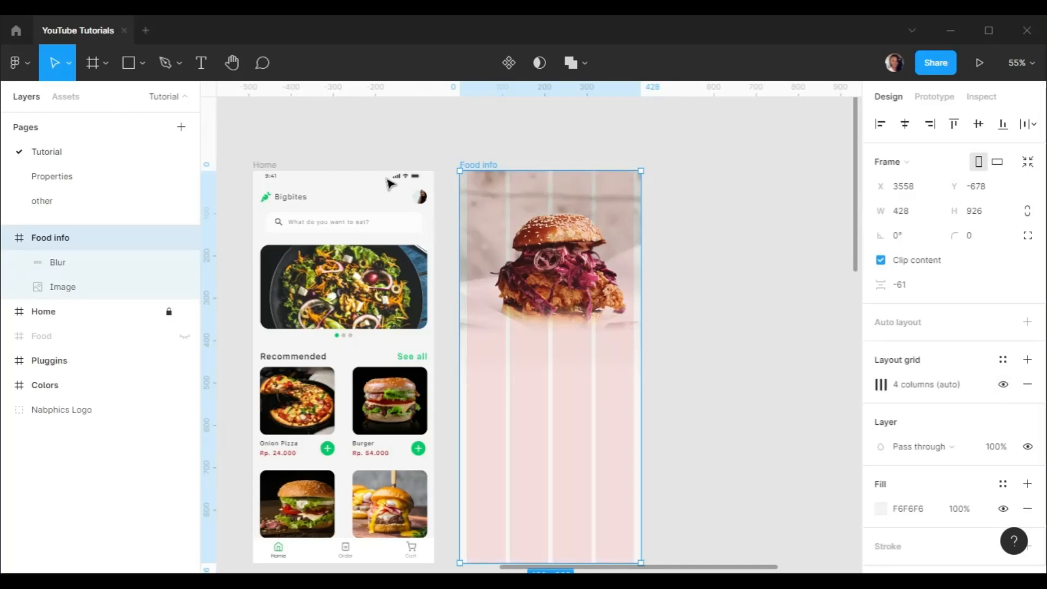
left_click(390, 184)
left_click(169, 312)
left_click(333, 184)
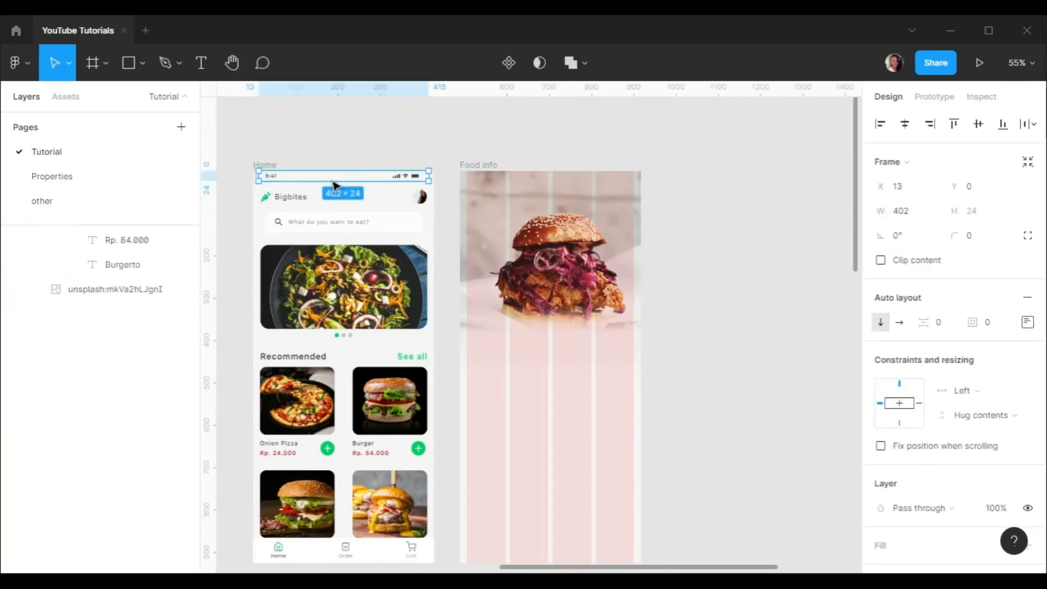
key("ctrl+c")
left_click(483, 166)
key("ctrl+v")
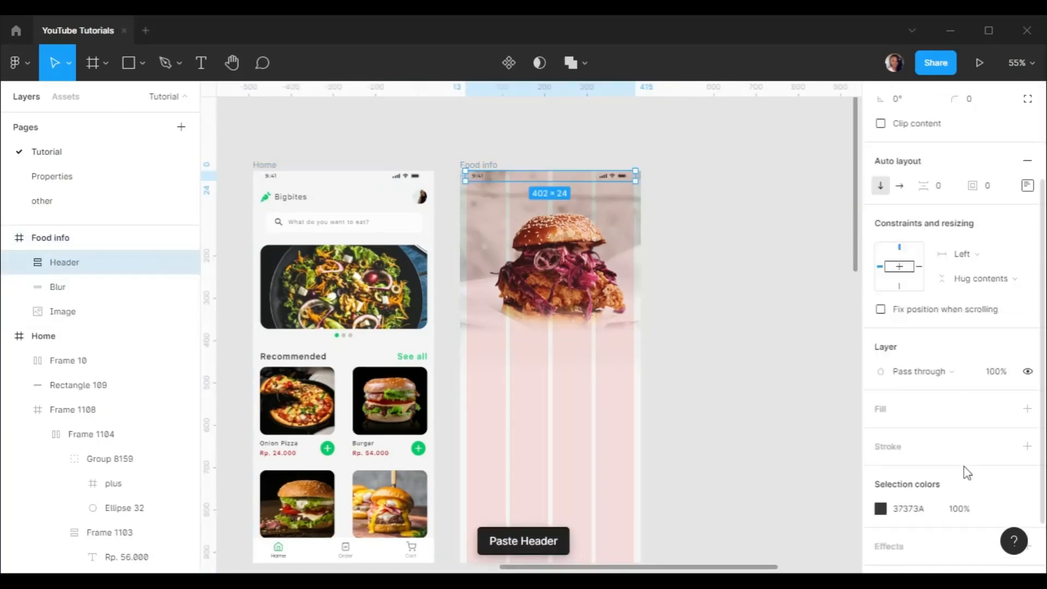
Change the pasted status bar's color to white, FFFFFF
scroll(967, 473, "down", 2)
left_click(910, 441)
type("f")
key("Return")
Copy the Home screen's round profile picture into the Food info frame, below the status bar's signal icons, at about X 377, Y 42
scroll(632, 186, "up", 1)
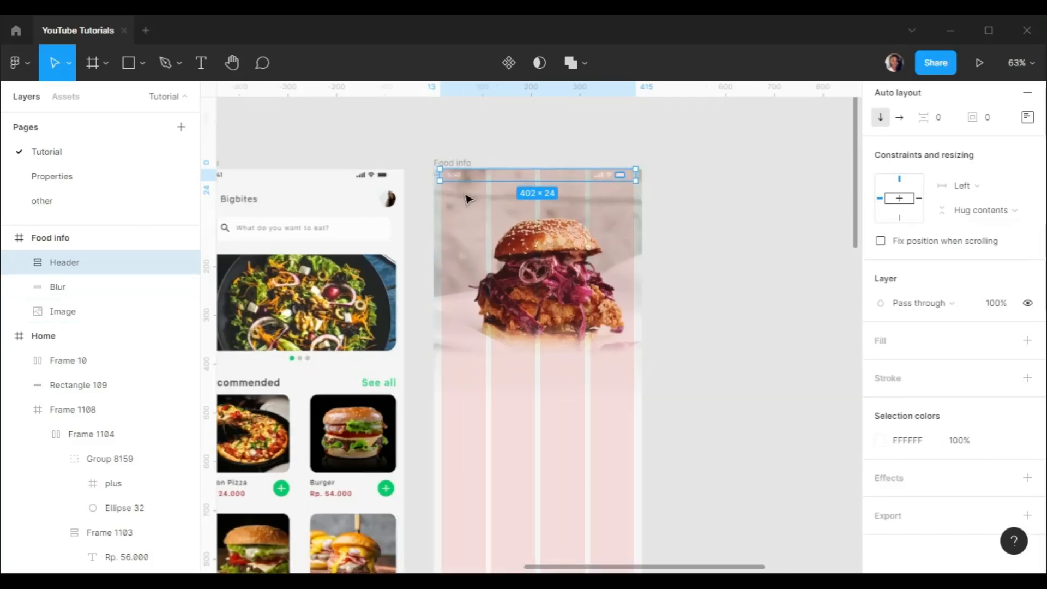
left_click(387, 200)
left_click(387, 199)
left_click_drag(387, 200, 636, 230)
scroll(632, 184, "up", 9)
scroll(600, 233, "down", 8)
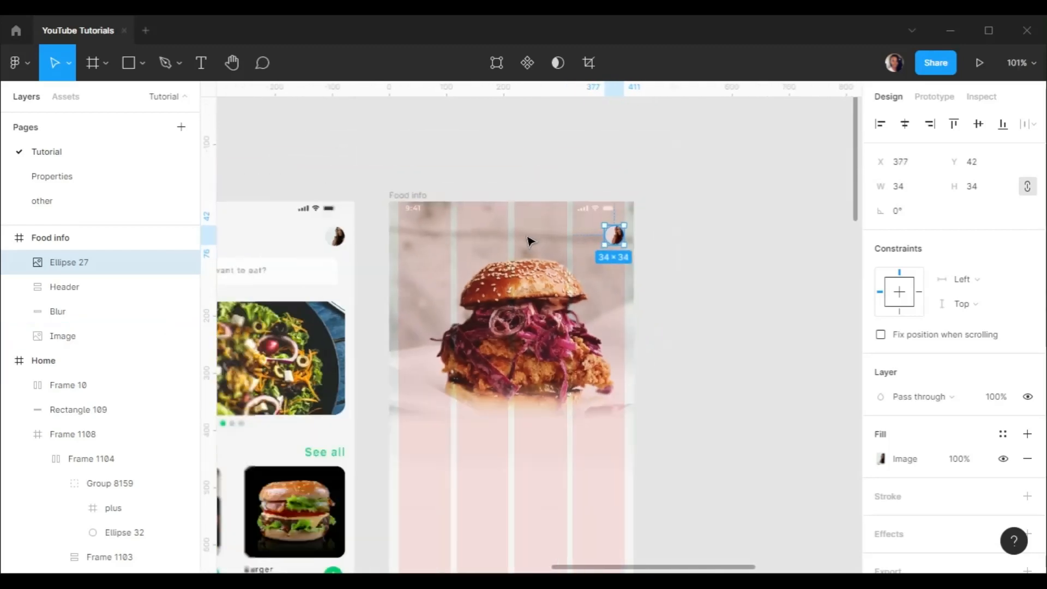
Copy the back arrow from the Pluggins frame into Food info and place it below the status bar's clock at about X 29, Y 59
scroll(382, 328, "left", 3)
scroll(305, 335, "up", 5)
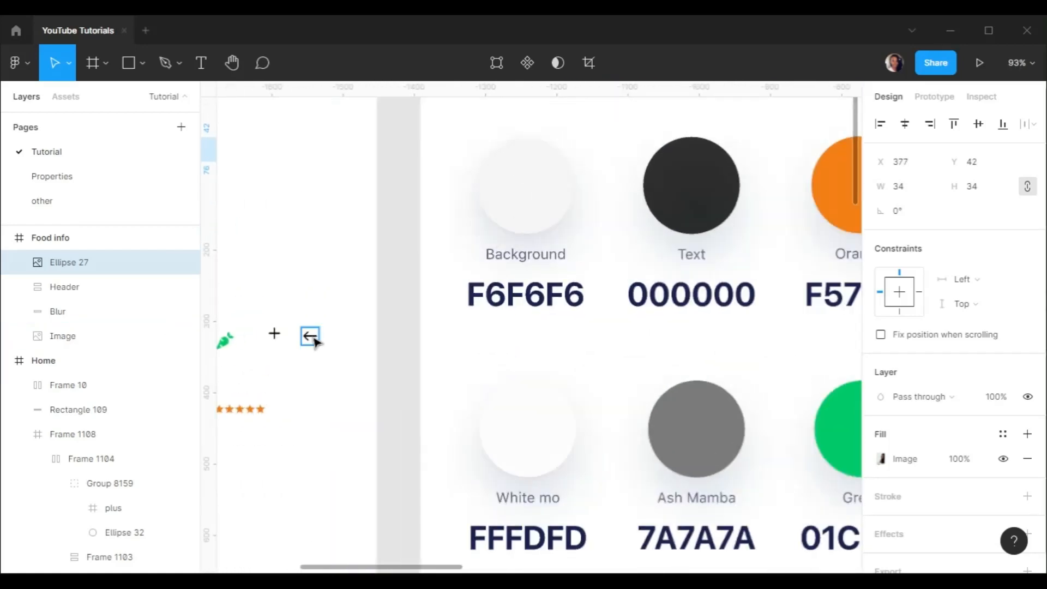
left_click(312, 336)
scroll(344, 291, "down", 3)
scroll(552, 216, "right", 10)
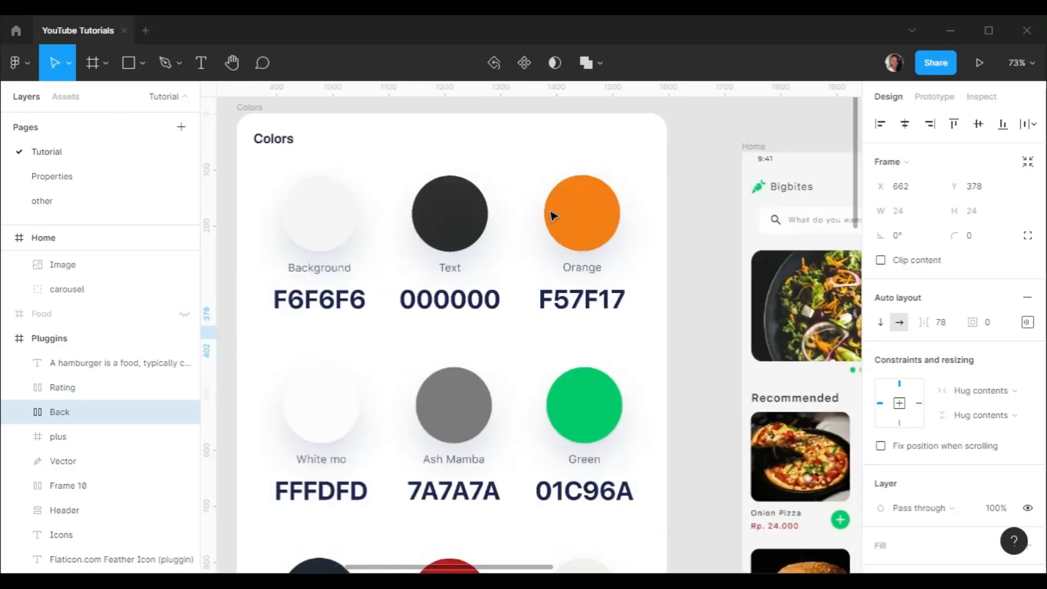
scroll(552, 216, "right", 5)
left_click(466, 147)
key("ctrl+v")
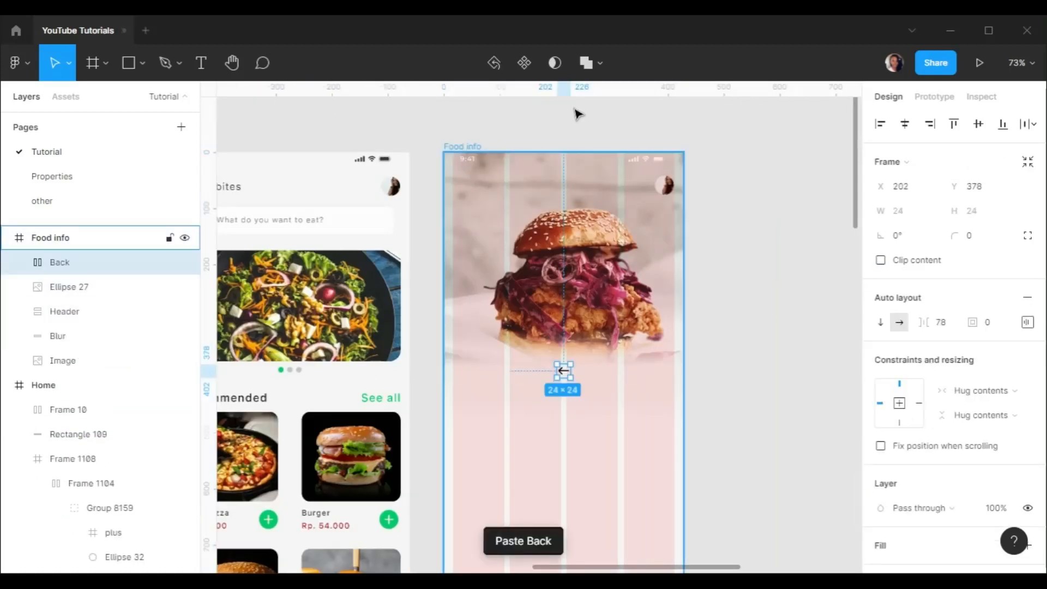
left_click_drag(570, 373, 468, 193)
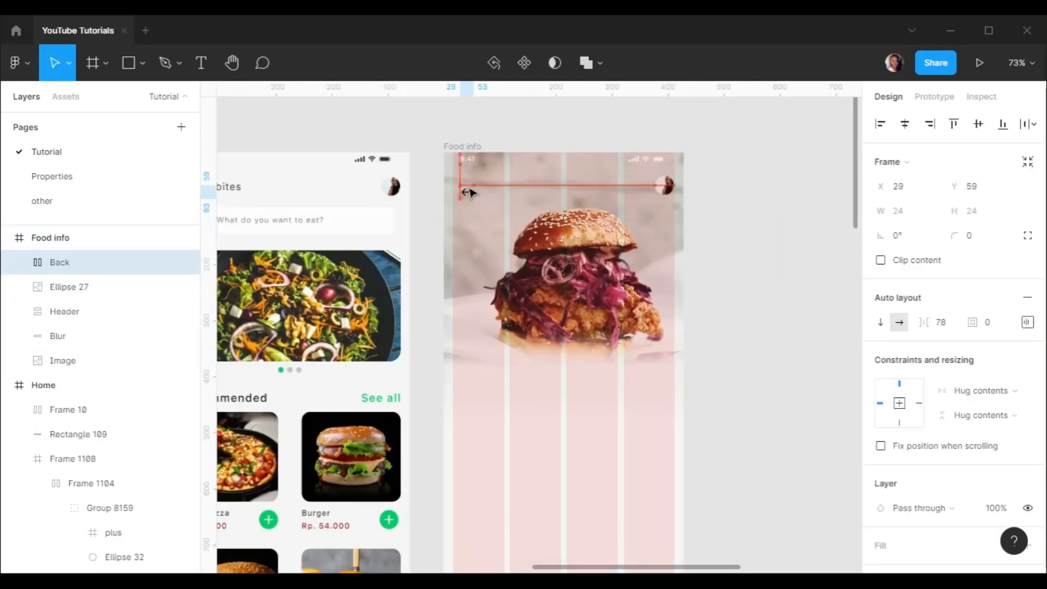
Lock the Blur layer in the Food info frame
left_click(532, 381)
left_click(171, 336)
Change the back arrow's color to white, FFFFFF
scroll(546, 191, "up", 5)
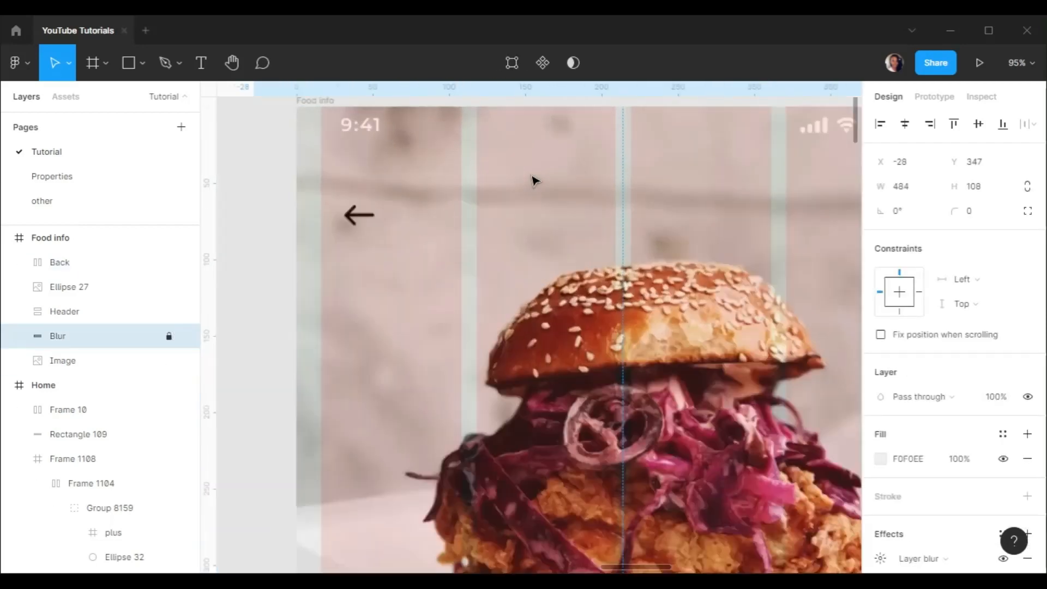
left_click(467, 192)
scroll(908, 464, "down", 4)
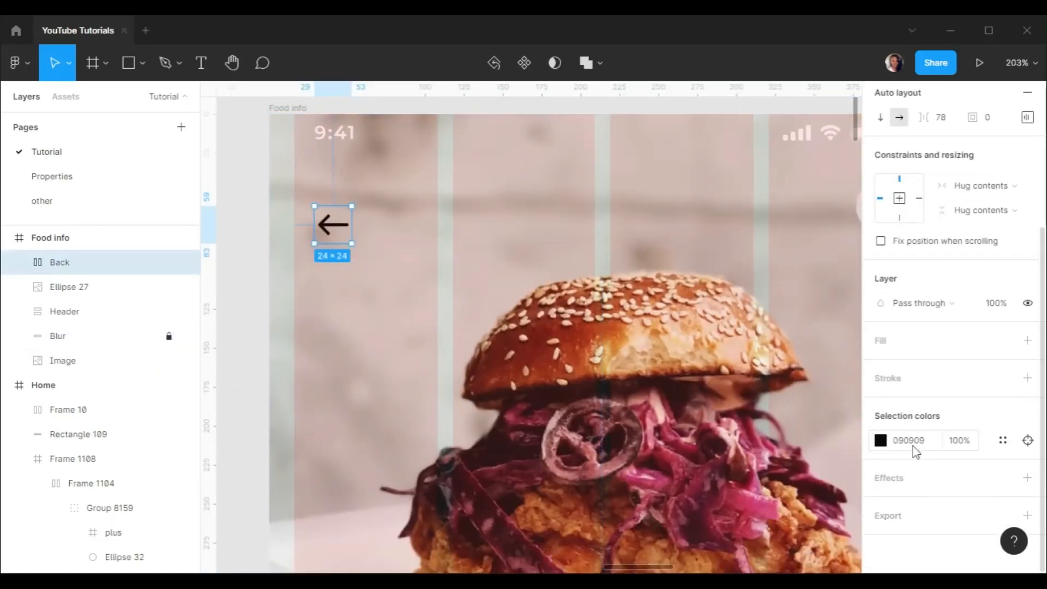
key("Return")
scroll(605, 240, "down", 3)
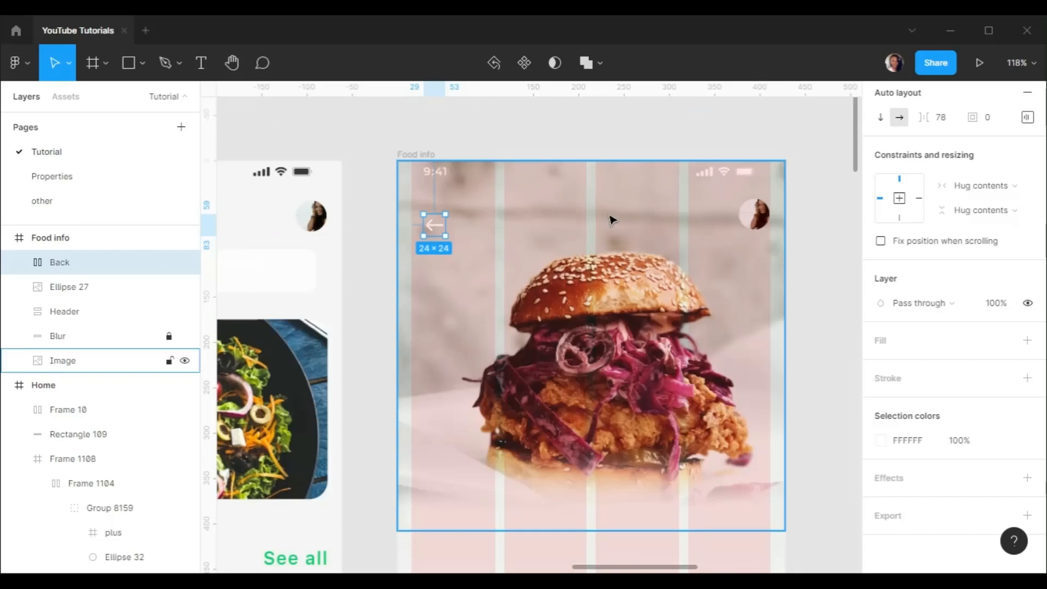
Select the back arrow together with the profile picture and align their vertical centers
left_click(754, 216, "shift")
scroll(998, 141, "up", 4)
left_click(978, 124)
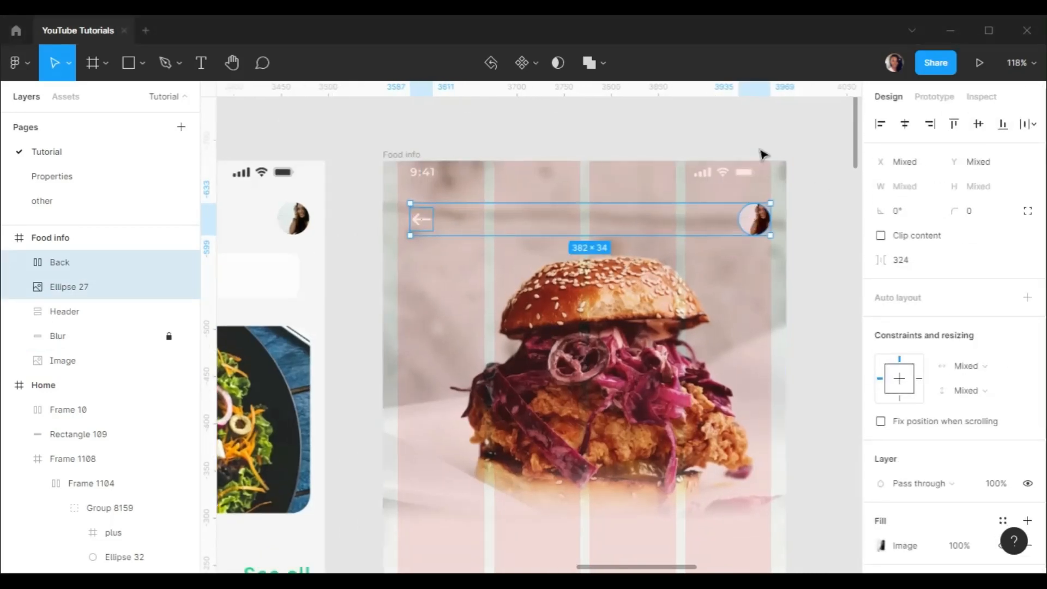
Move the back arrow to the first grid column's outer edge, at about X 16, Y 49
scroll(762, 155, "up", 3)
left_click(327, 244)
left_click_drag(326, 243, 303, 257)
scroll(315, 243, "up", 3)
scroll(537, 278, "down", 2)
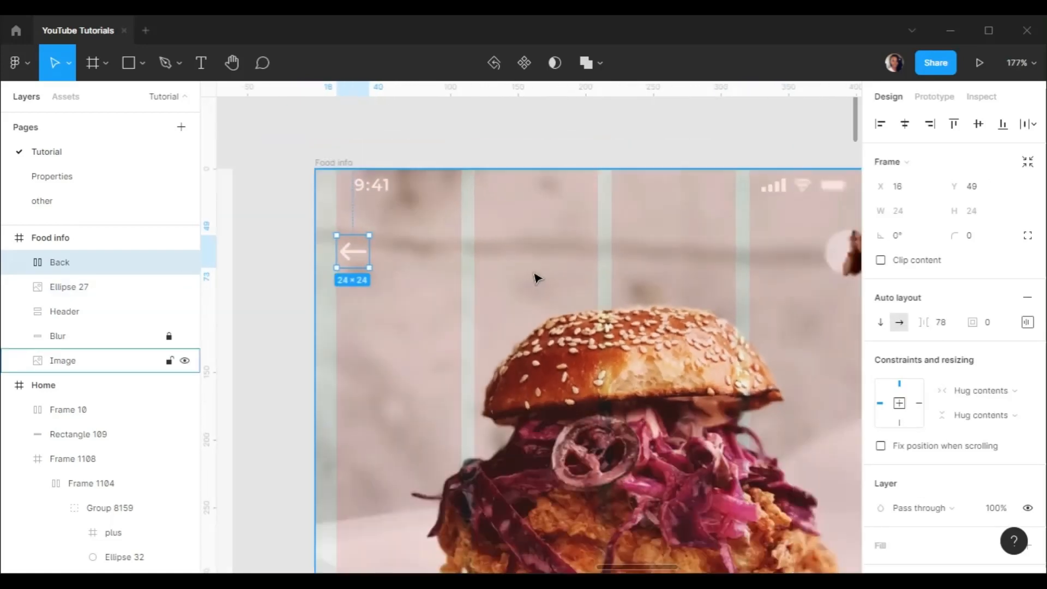
Realign the vertical centers of the back arrow and profile picture and wrap both in an auto layout frame
scroll(538, 279, "down", 2)
left_click(82, 286, "shift")
left_click(979, 124)
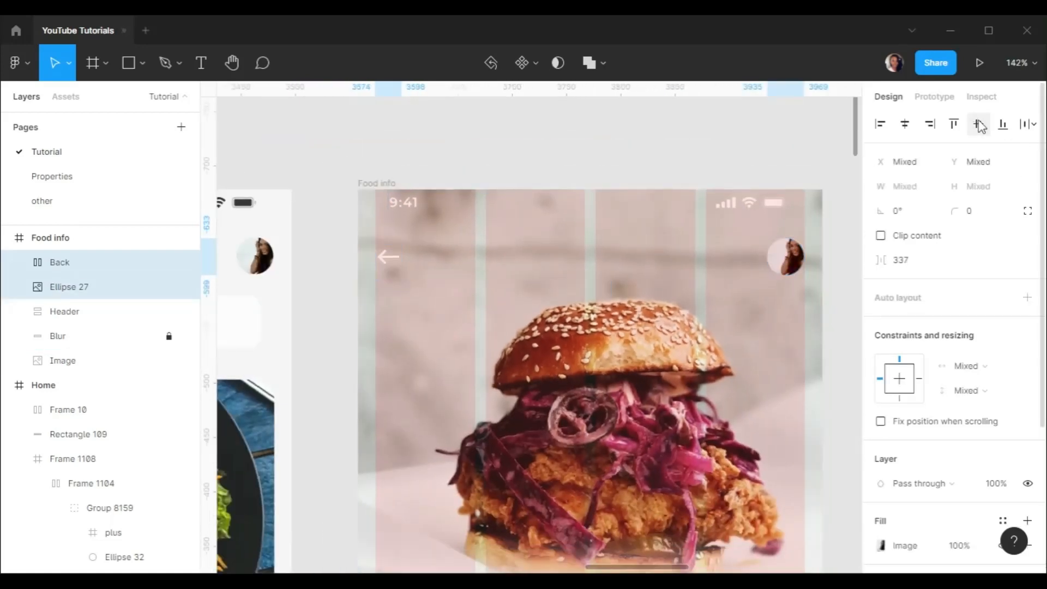
left_click(1028, 297)
left_click(1027, 322)
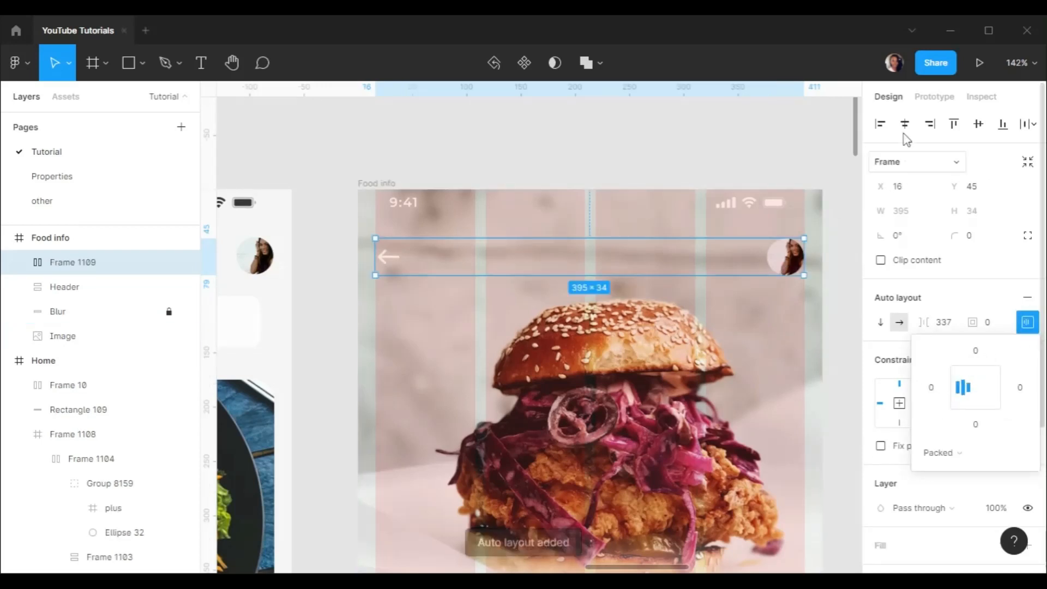
Set the vertical spacing between the status bar and the back arrow row to 20
left_click(64, 286, "shift")
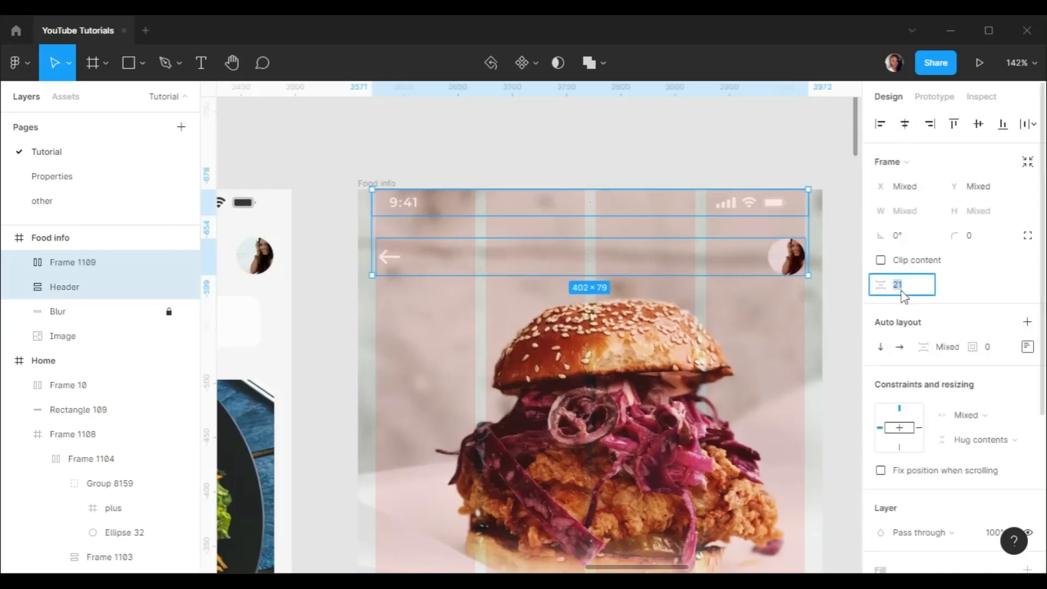
type("20")
key("Return")
scroll(451, 214, "down", 4)
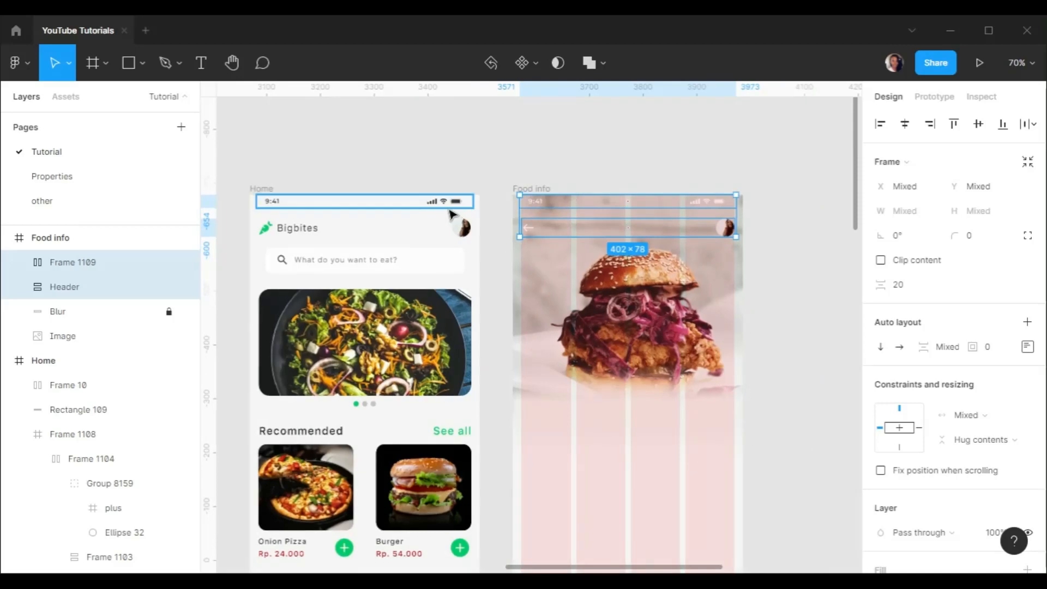
Check the vertical spacing between the status bar and the logo row on the Home screen
left_click(449, 208)
left_click(455, 223, "shift")
scroll(759, 249, "up", 2)
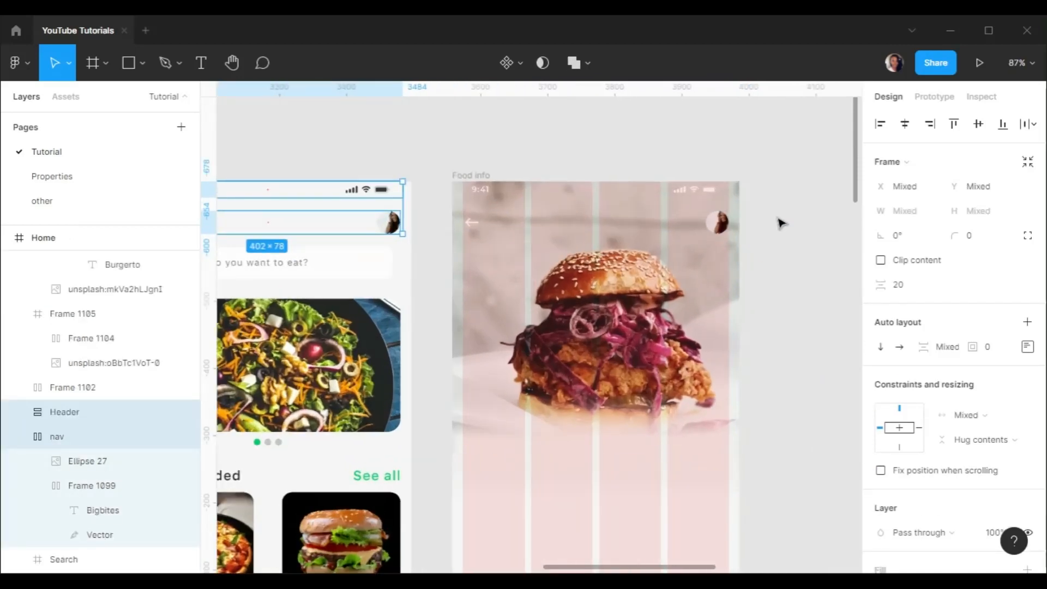
left_click(759, 295)
Add the left-aligned text "Onion hamburger" below the hero photo on the Food info screen
scroll(757, 295, "down", 3)
left_click(201, 63)
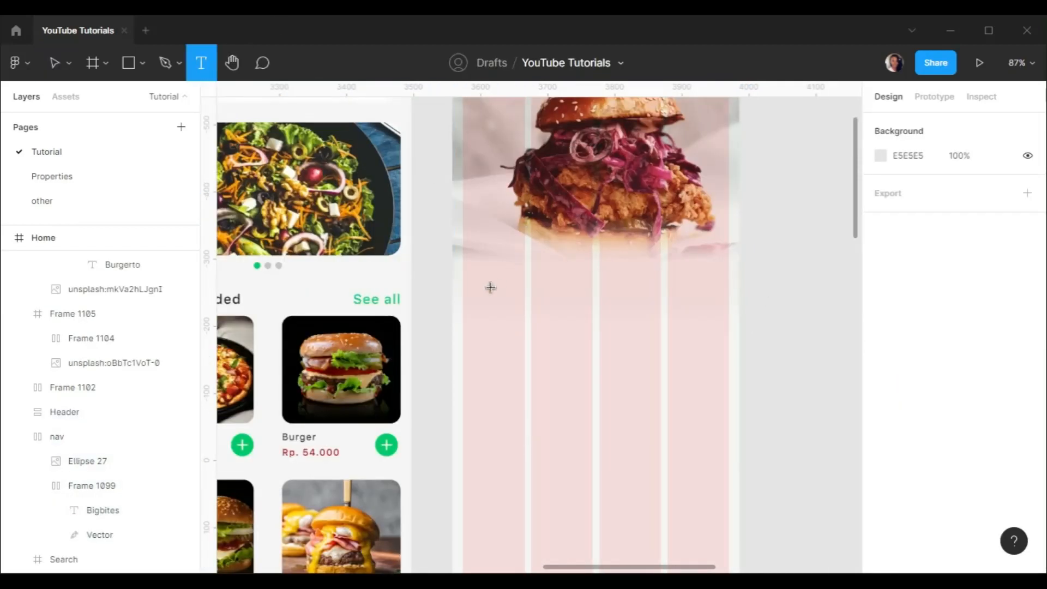
left_click(486, 271)
type("0")
key("Escape")
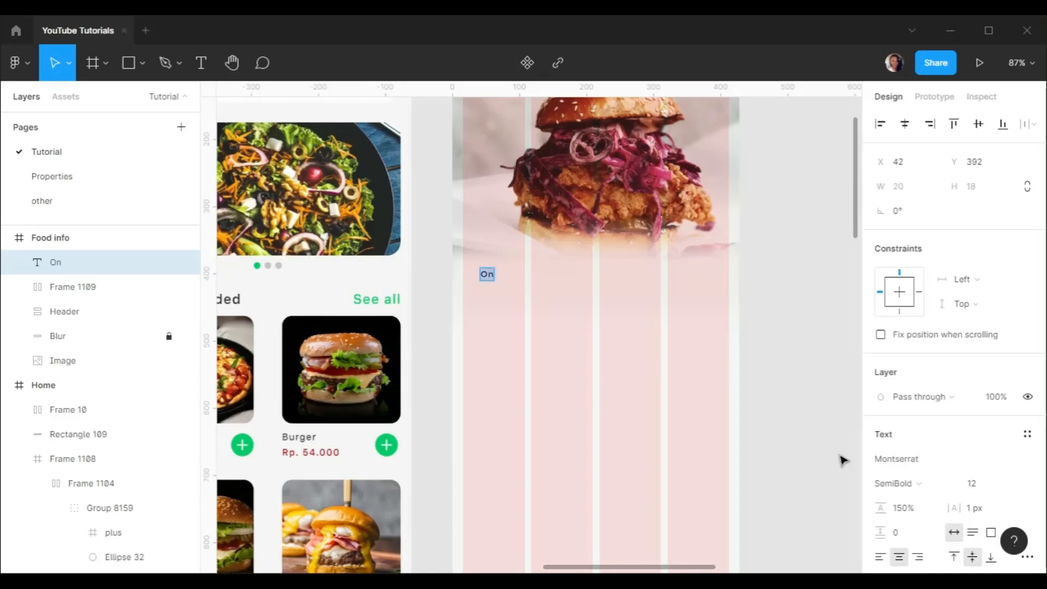
left_click(880, 557)
left_click(497, 276)
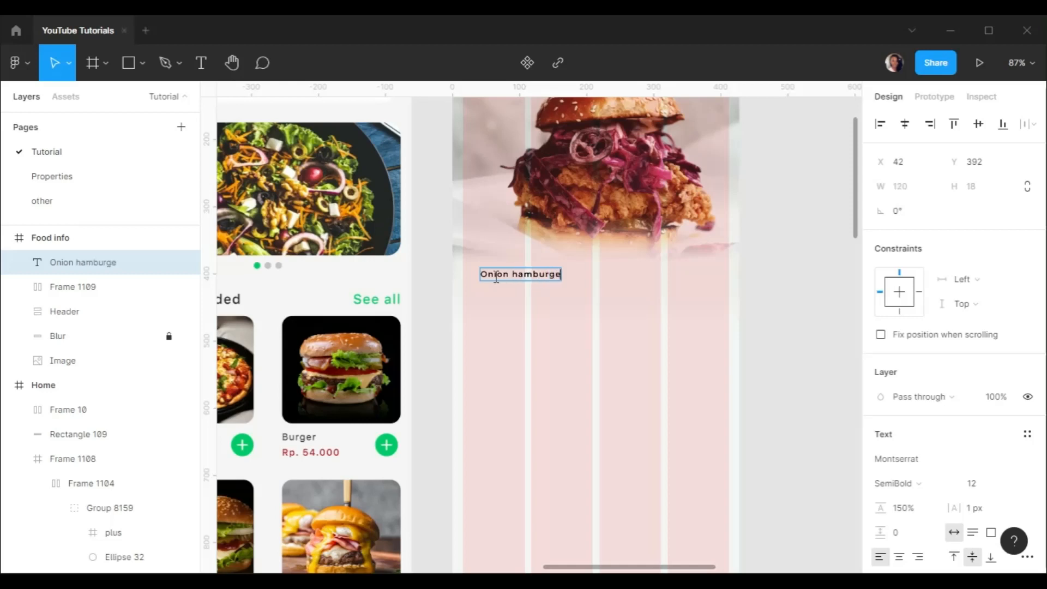
Set the "Onion hamburger" title to SF Pro Text Medium, size 20, and move it to X 16, Y 379
left_click(921, 461)
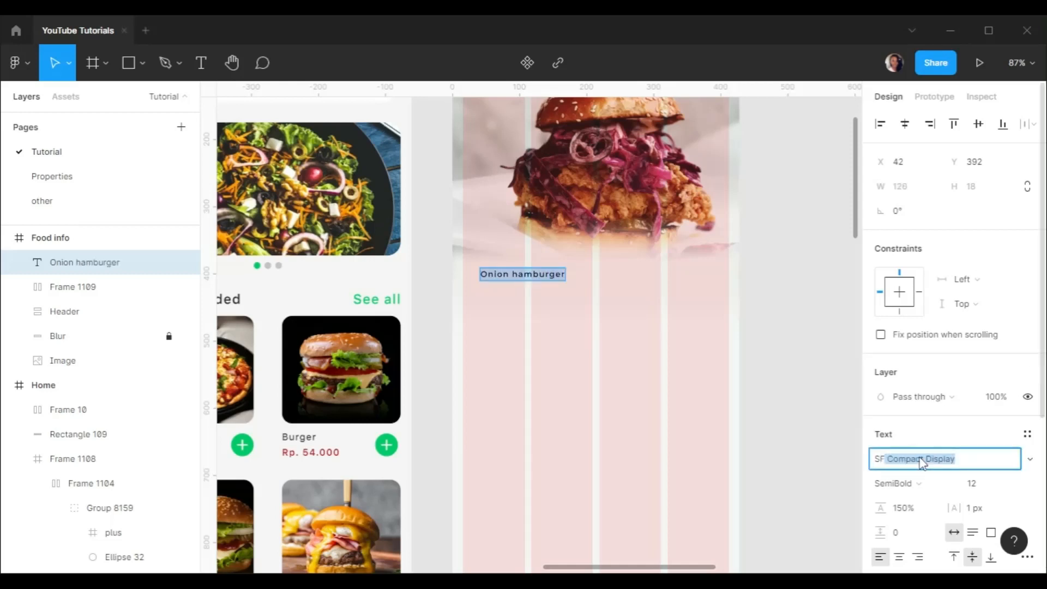
key("Return")
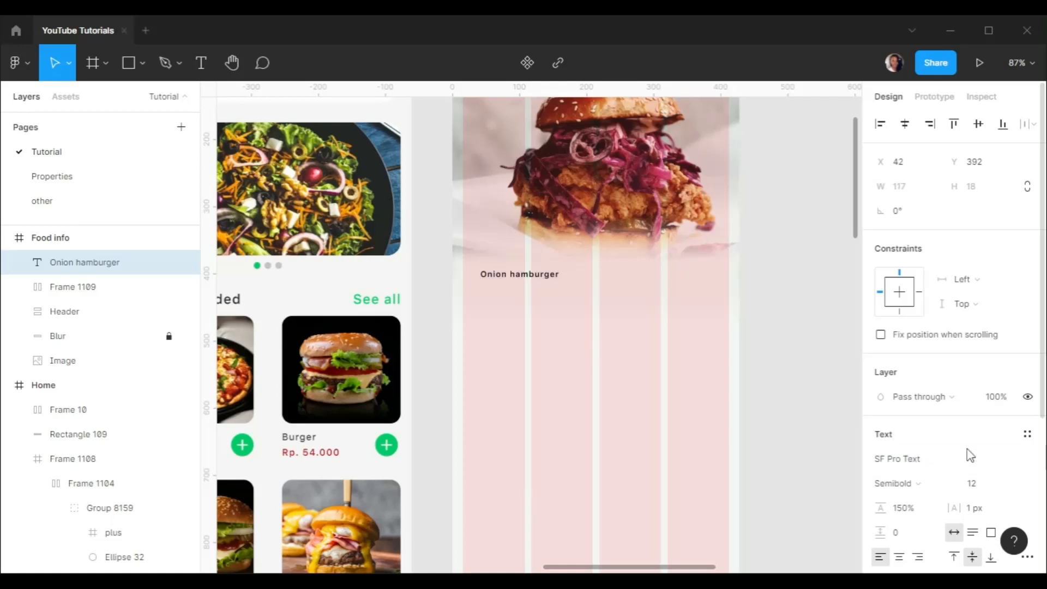
type("20")
key("Return")
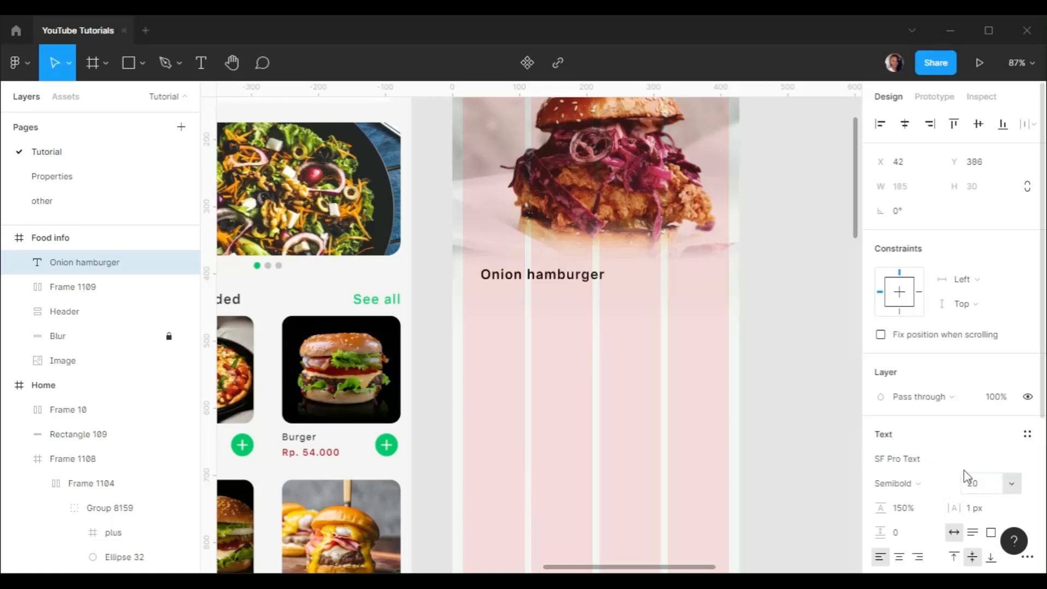
left_click(919, 484)
left_click(939, 371)
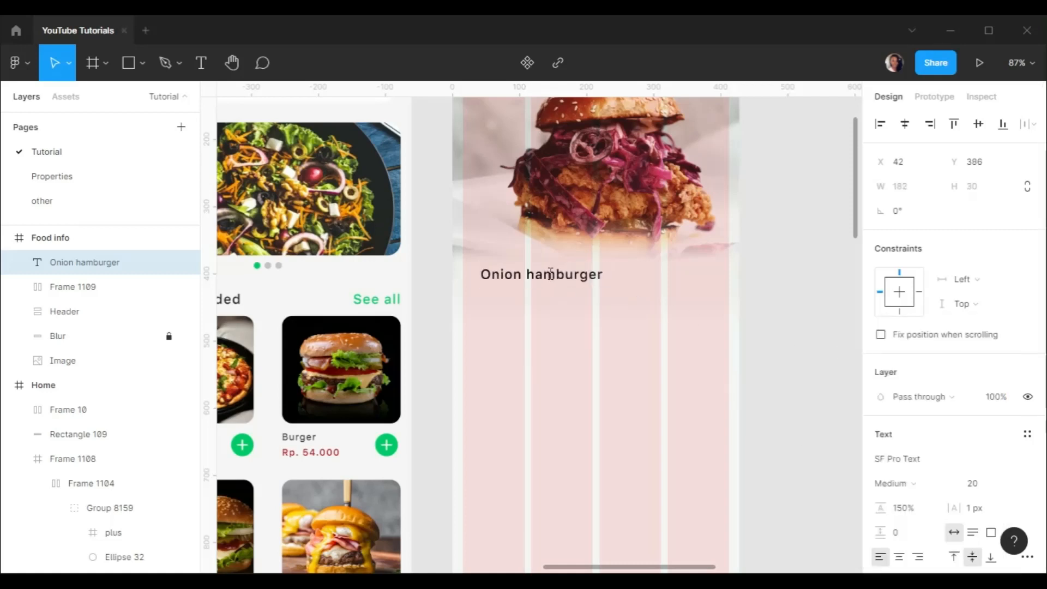
left_click_drag(551, 274, 553, 276)
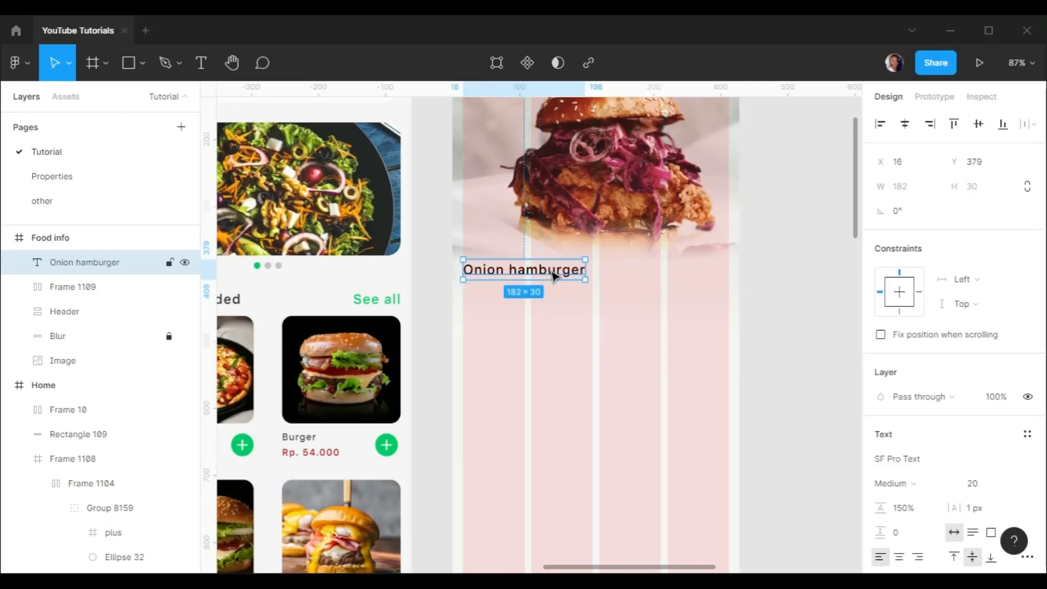
Copy the star rating from the Pluggins frame and paste it into the Food info screen
scroll(554, 275, "down", 5)
scroll(519, 315, "left", 10)
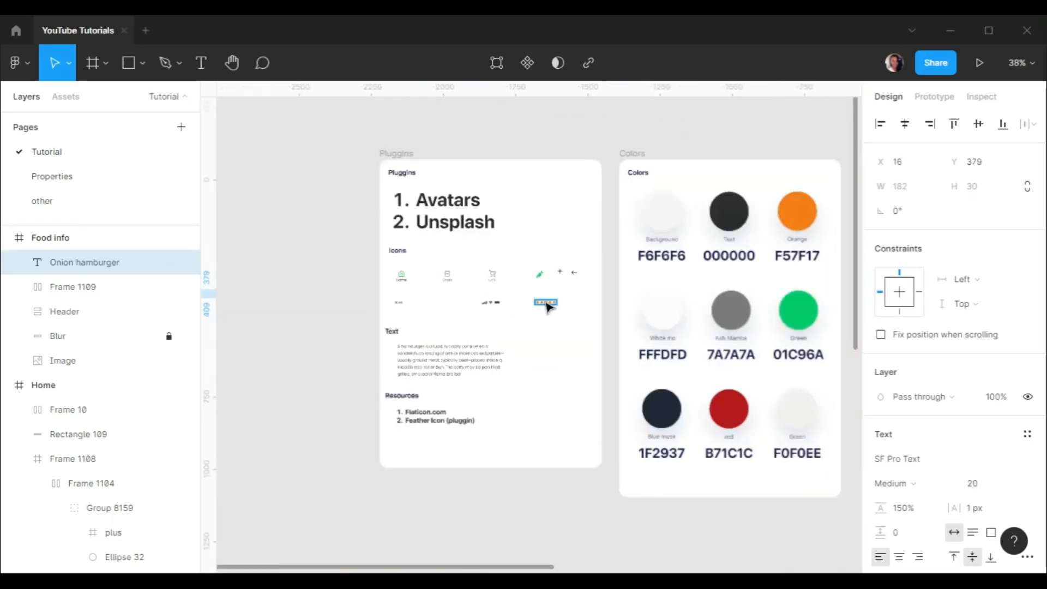
left_click(546, 306)
scroll(533, 292, "down", 4)
scroll(533, 292, "right", 7)
scroll(533, 292, "up", 3)
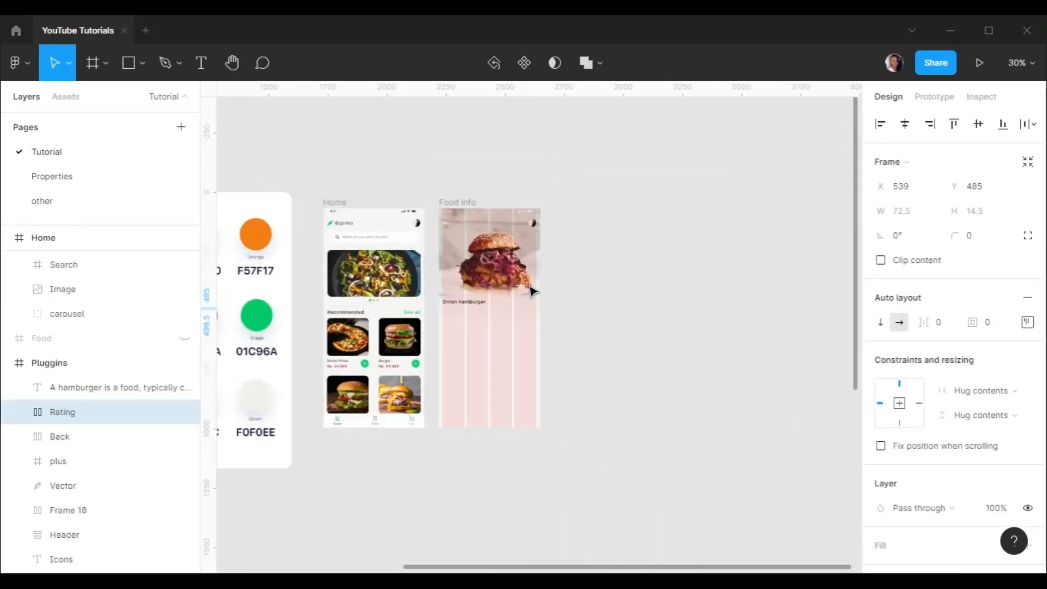
scroll(513, 292, "up", 5)
left_click(393, 355)
key("ctrl+v")
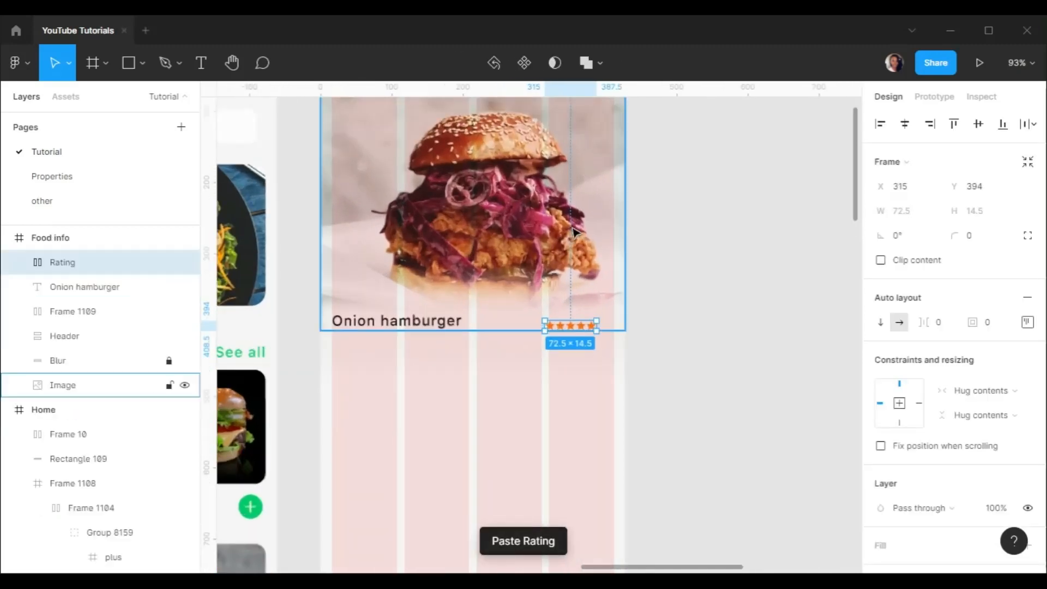
Lock the hero image layer and move the star rating under the title to about X 17, Y 409
left_click(180, 389)
left_click(169, 386)
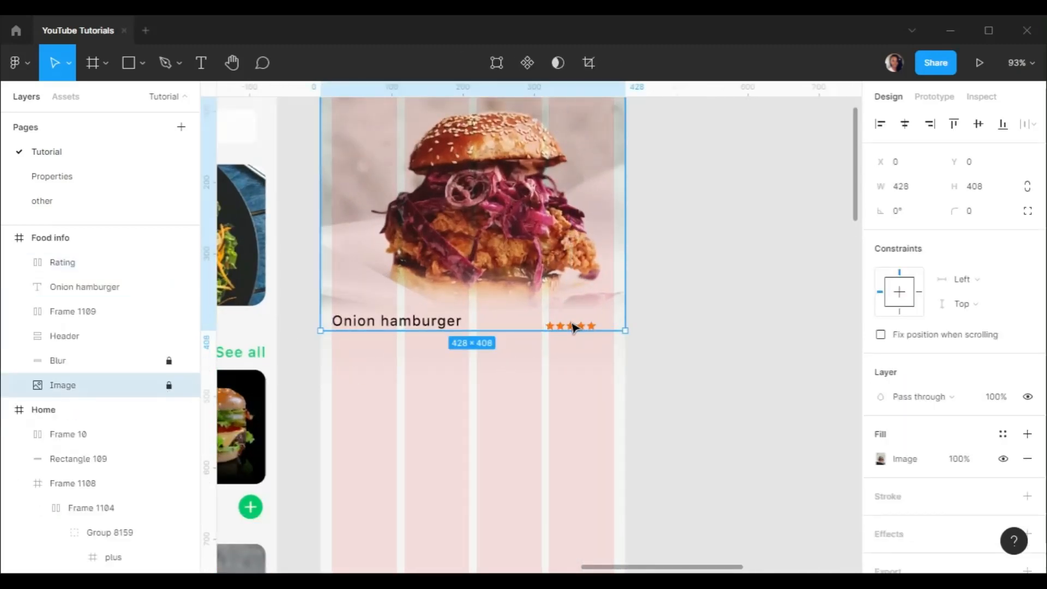
left_click_drag(574, 327, 359, 345)
scroll(382, 343, "up", 3)
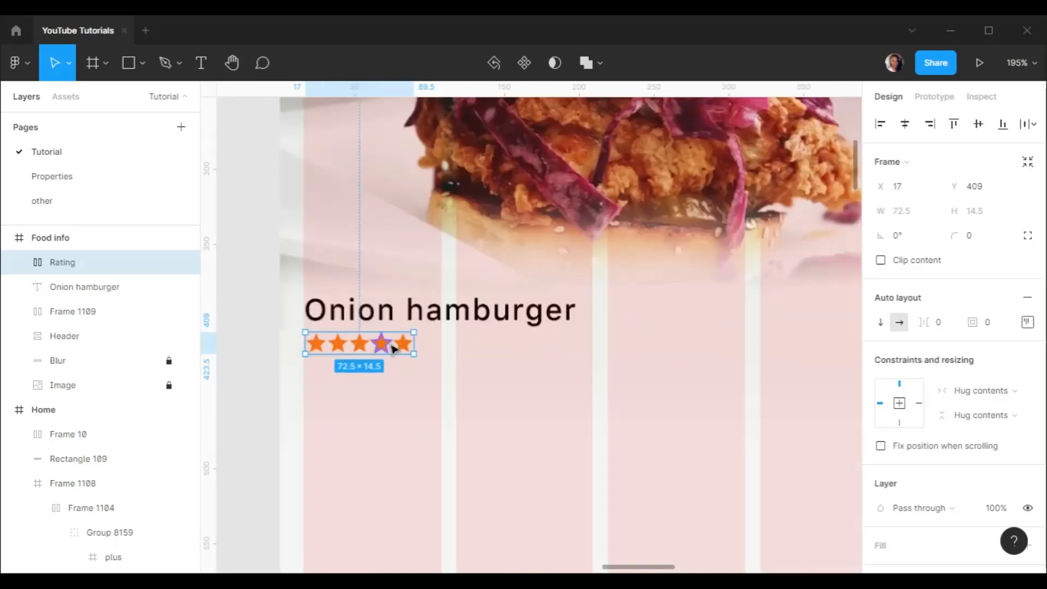
Add the review count text "(245k)" beside the star rating at about X 98, Y 401
key("t")
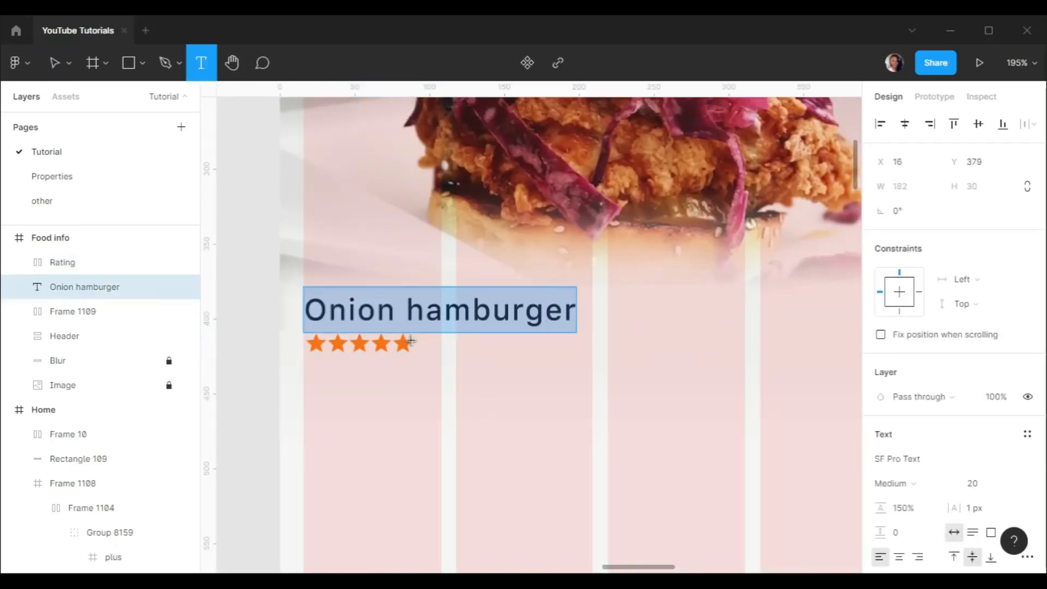
left_click(429, 342)
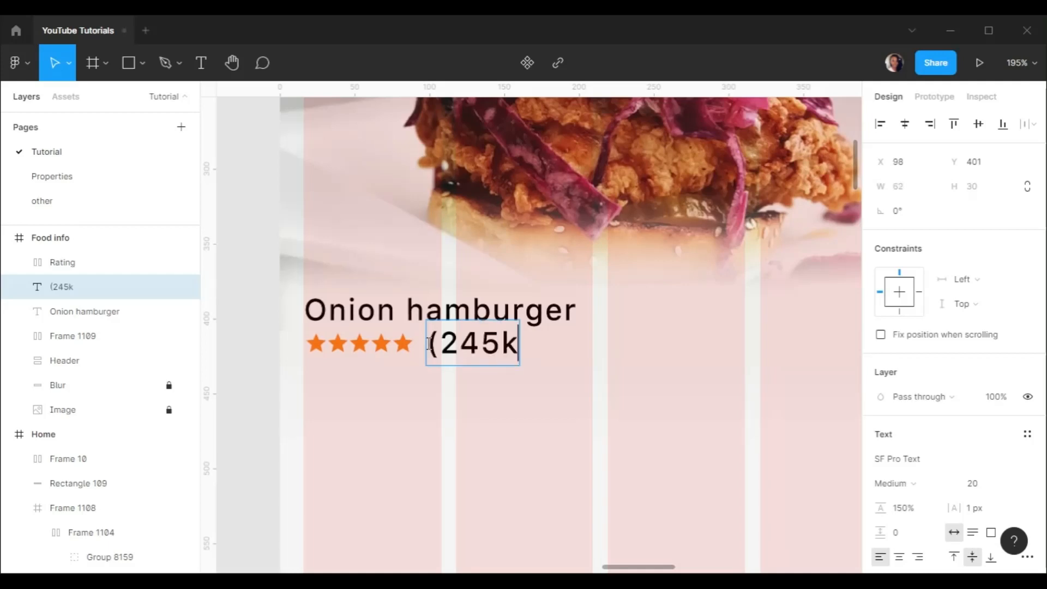
type("(245k)")
Set the "(245k)" text to size 12 with the Regular font weight
key("ctrl+a")
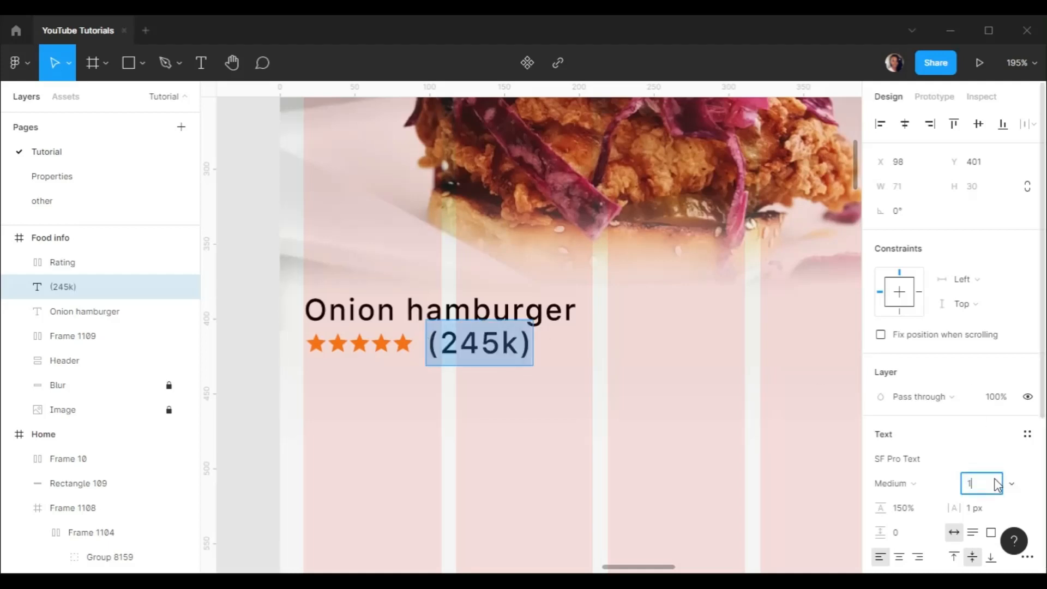
left_click(998, 484)
type("12")
key("Return")
left_click(941, 483)
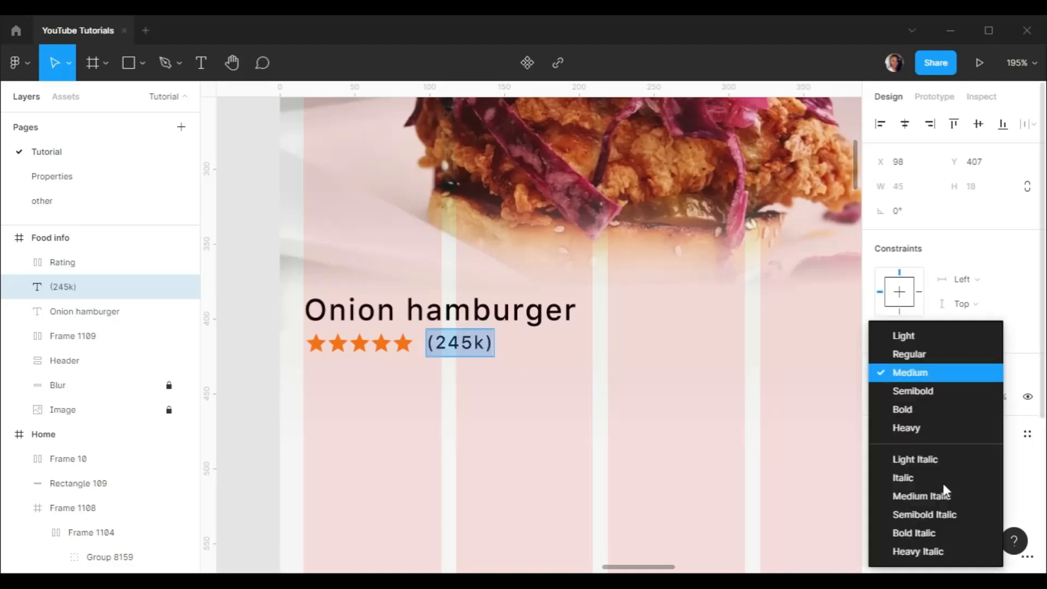
left_click(922, 355)
left_click(512, 365)
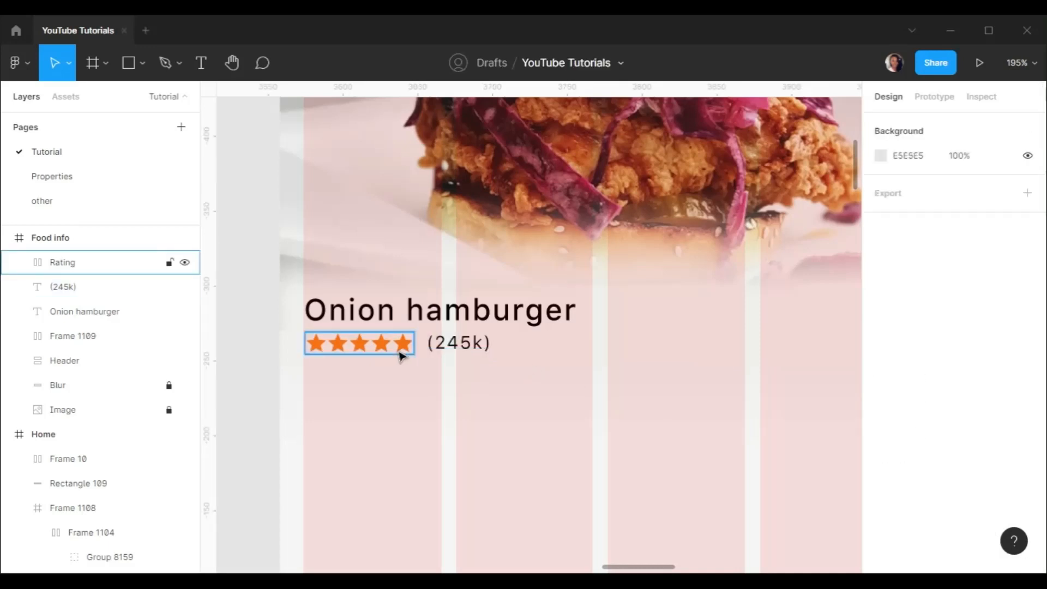
Group the star rating with the review count and set the vertical spacing between the title and that group to 4
left_click(451, 348)
left_click(404, 347, "shift")
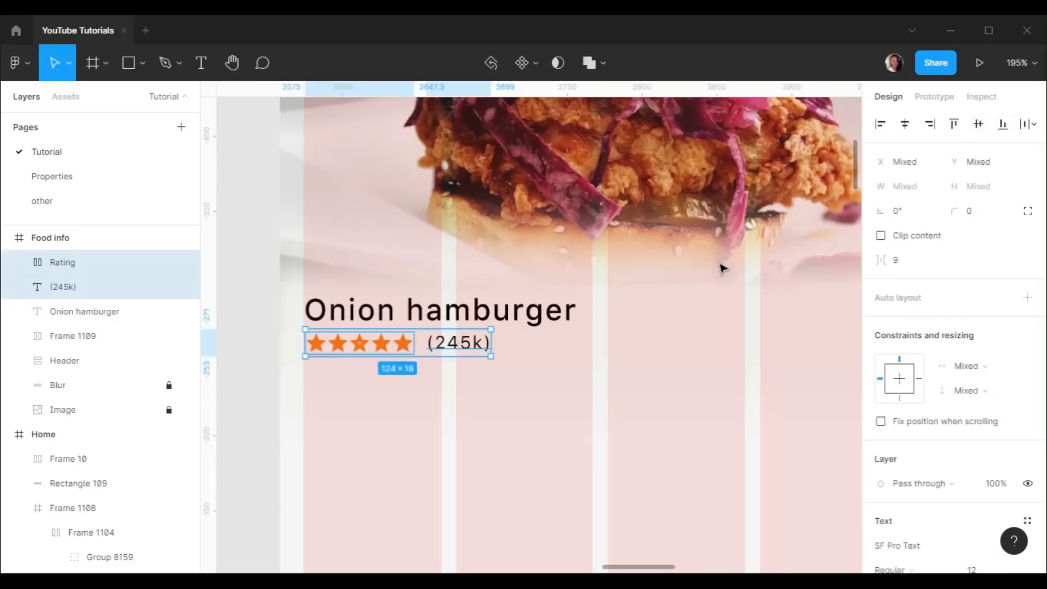
key("ctrl+g")
left_click(555, 317, "shift")
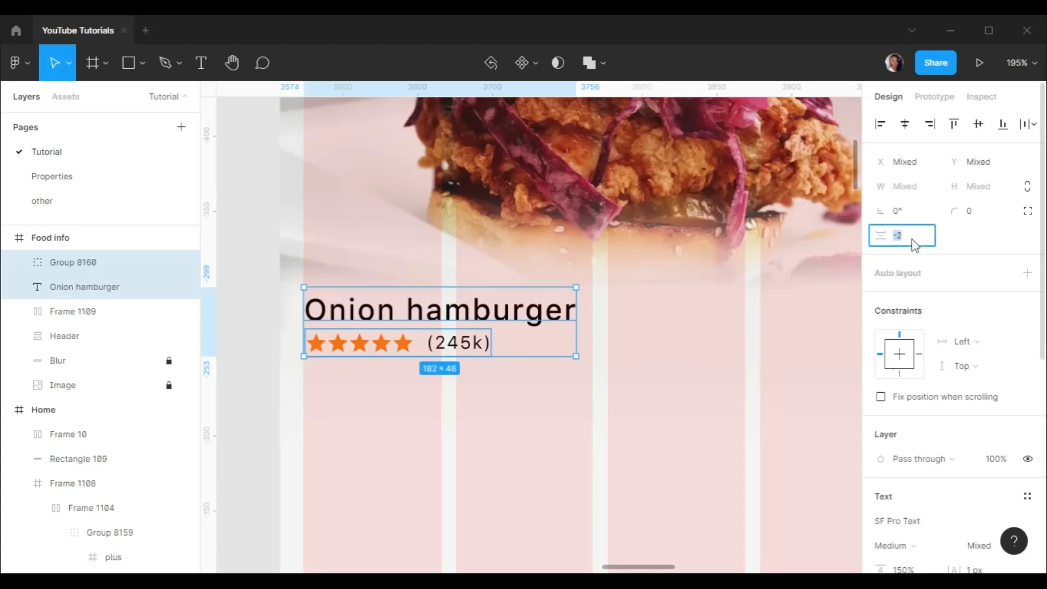
key("Return")
scroll(644, 276, "down", 5)
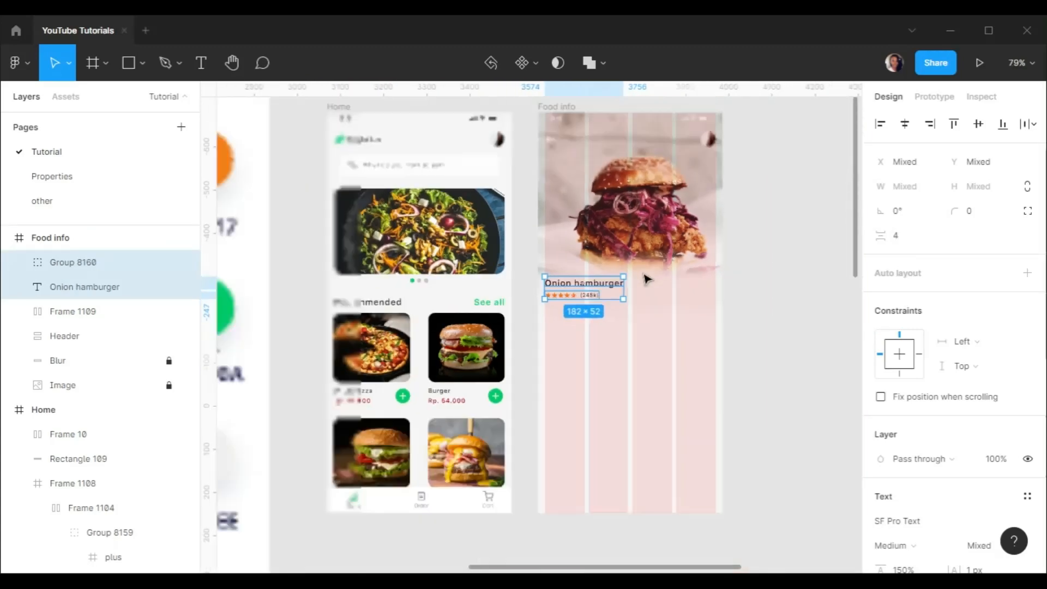
Duplicate the title below the rating at about X 16, Y 455 and change the copy's text to "Description"
scroll(614, 275, "up", 5)
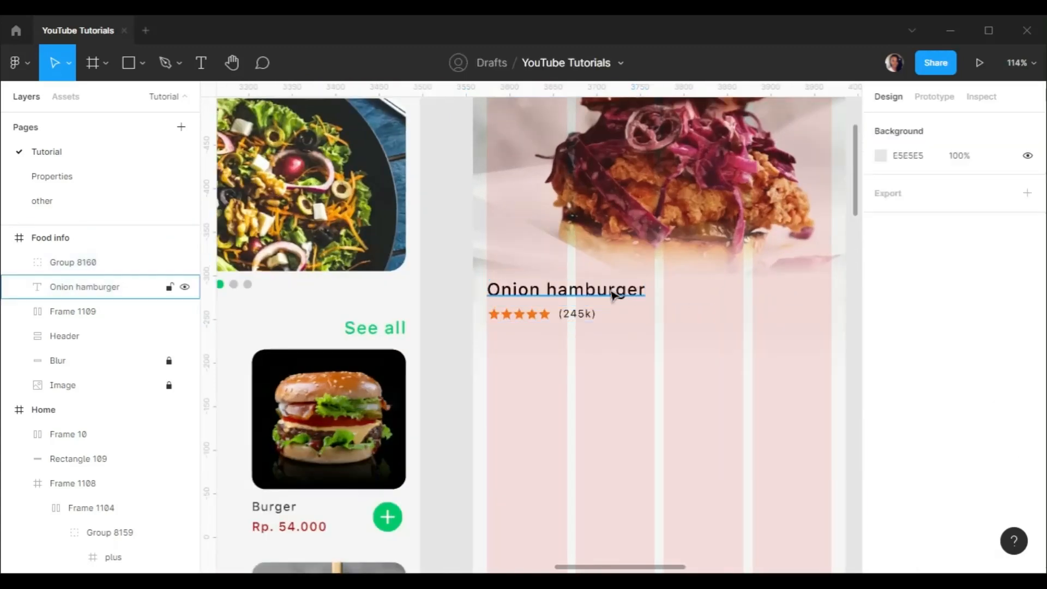
left_click(607, 294)
left_click_drag(607, 294, 603, 362)
double_click(602, 358)
type("Description")
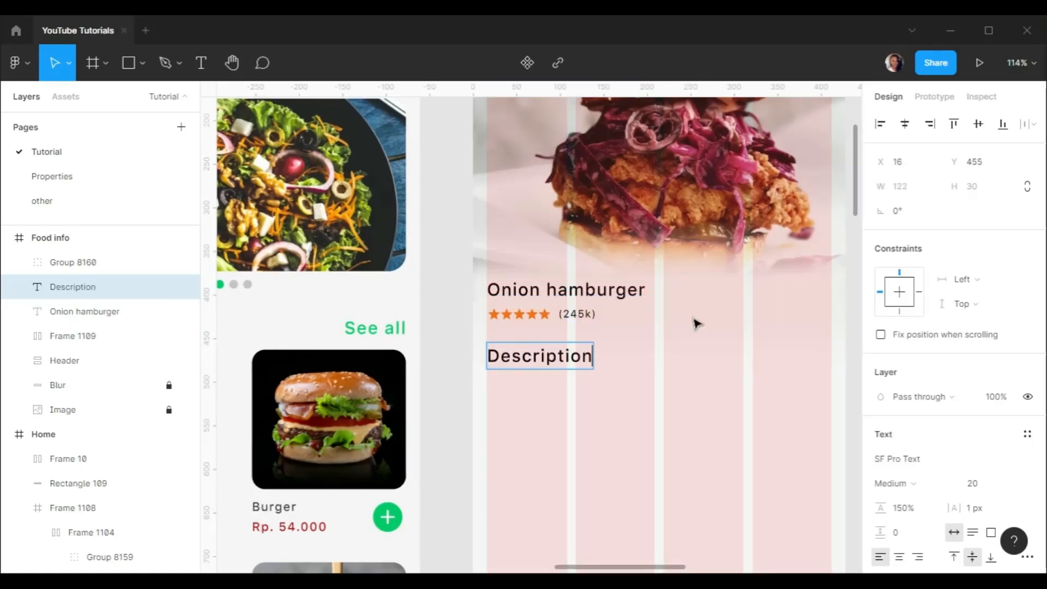
Set the "Onion hamburger" title's font weight to Semibold
scroll(654, 322, "up", 5)
double_click(599, 278)
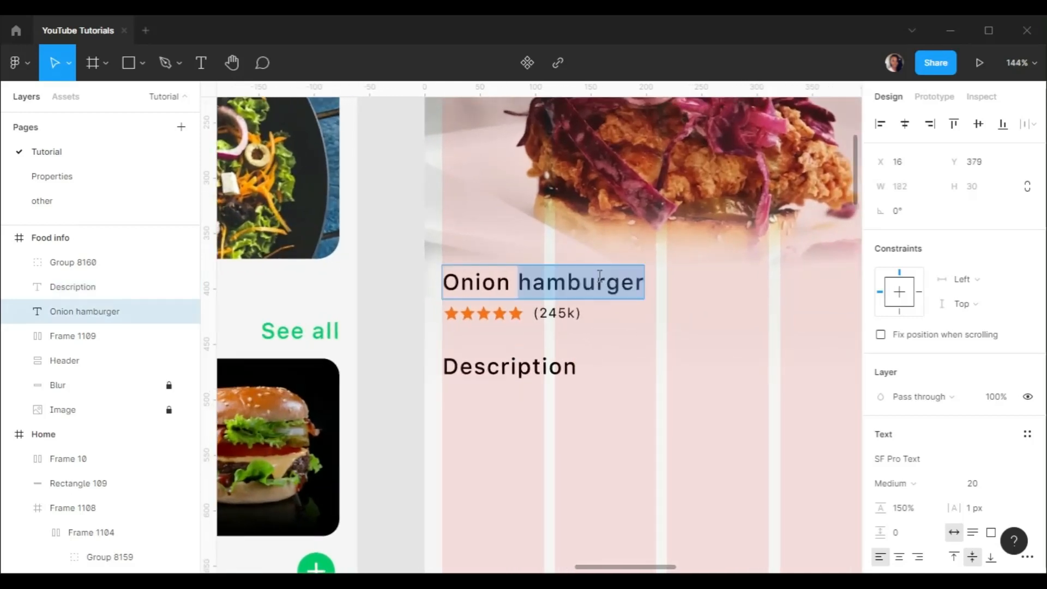
key("ctrl+a")
left_click(913, 483)
left_click(906, 391)
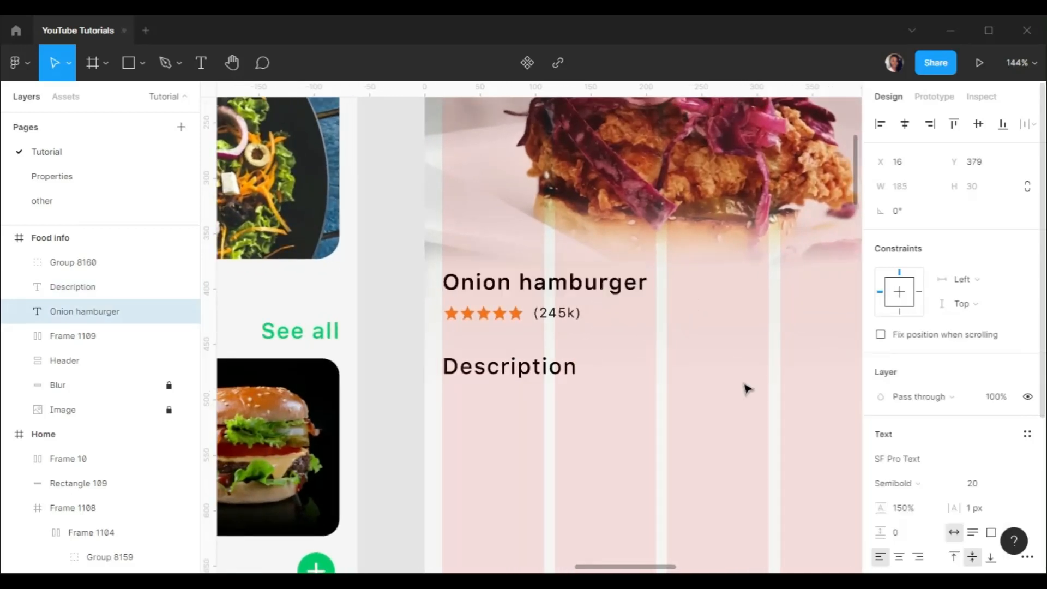
Set the "Description" heading's font weight to Regular
left_click(519, 367)
double_click(519, 367)
left_click(894, 483)
left_click(919, 356)
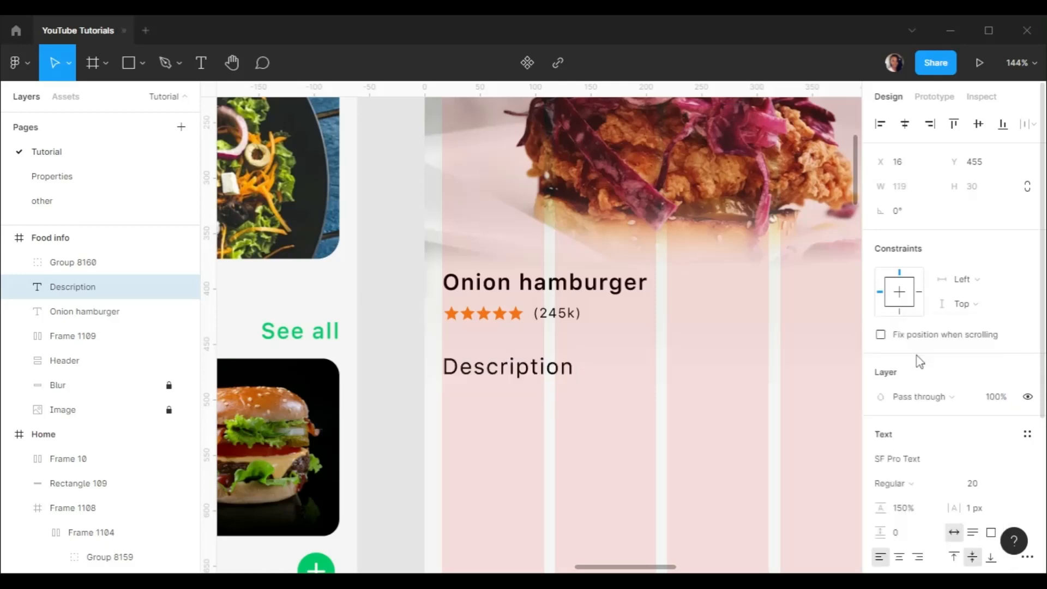
key("Escape")
Duplicate the "Description" heading further down the screen and change the upper one's text to "Ingredients"
scroll(648, 376, "down", 1)
left_click_drag(543, 373, 542, 505)
double_click(546, 365)
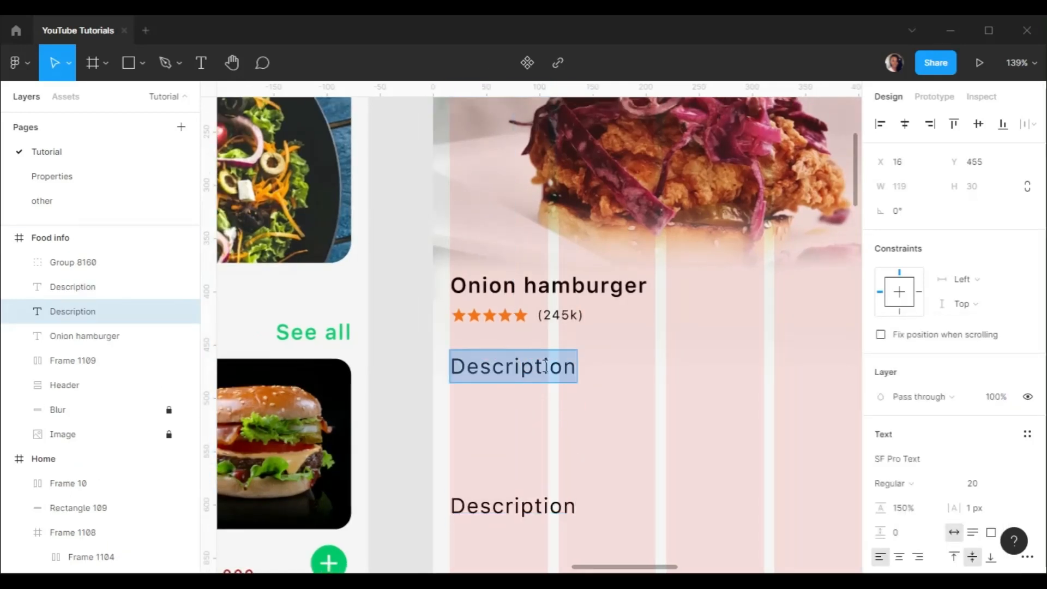
type("Ingredients")
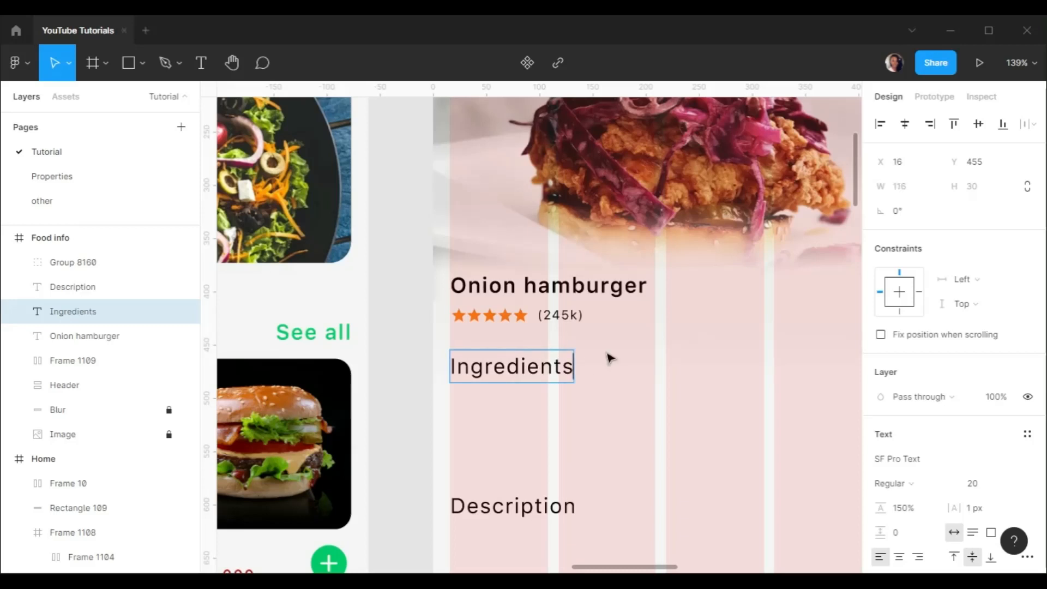
scroll(610, 358, "up", 2)
key("Escape")
Draw a circle beneath the "Ingredients" heading, set its size to 34 × 34 and move it to about X 17, Y 499
key("o")
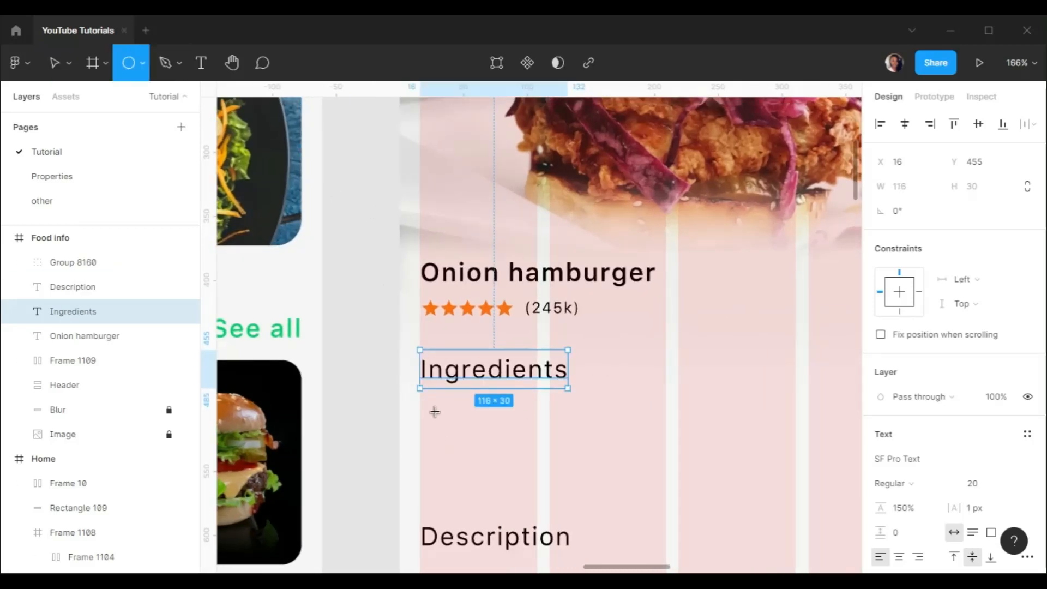
left_click_drag(435, 412, 476, 453)
left_click(905, 187)
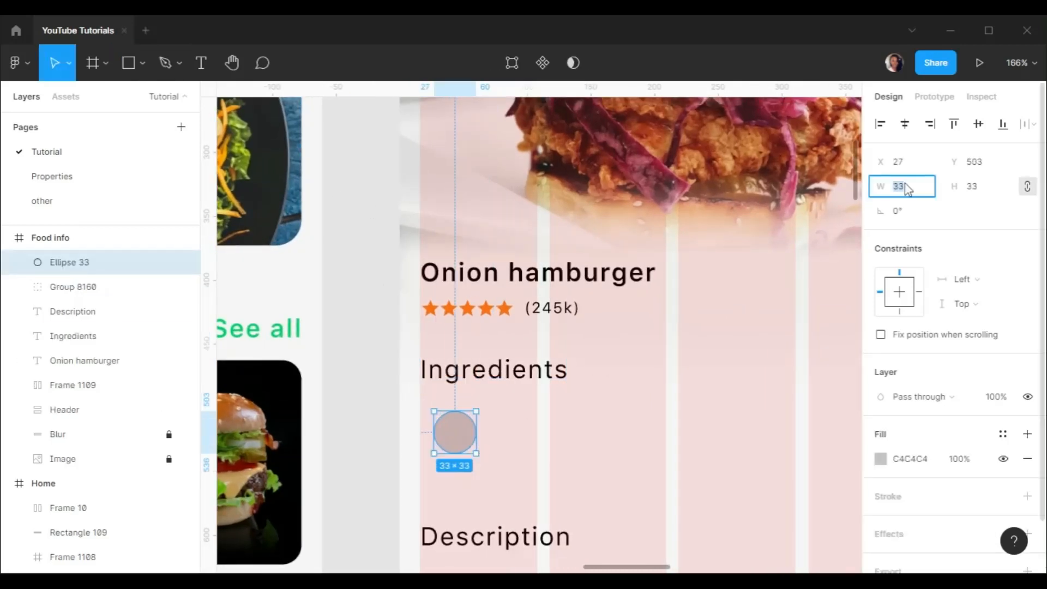
key("Tab")
scroll(472, 435, "up", 3)
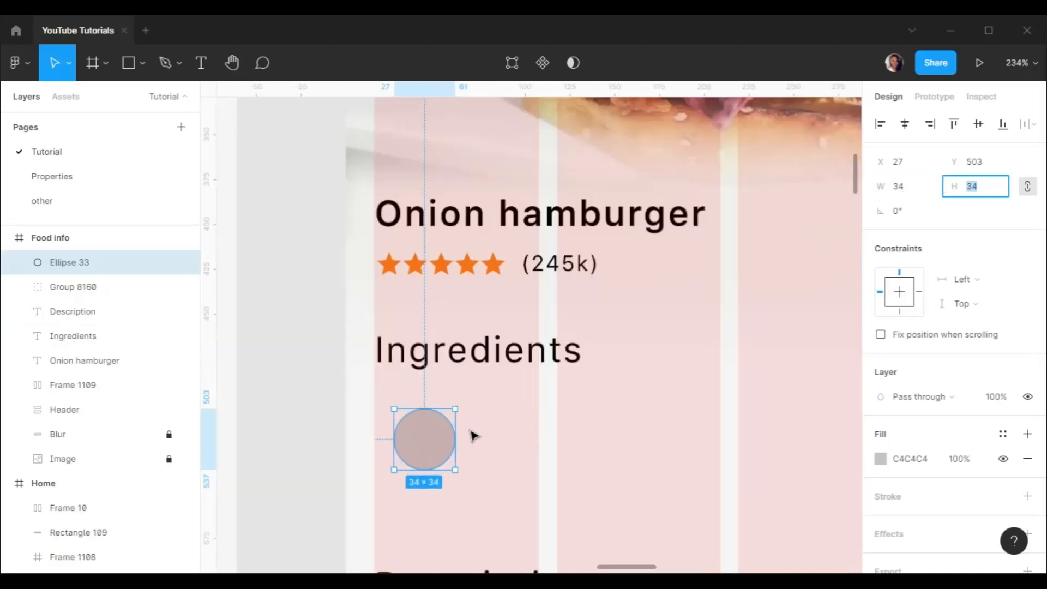
key("Escape")
left_click_drag(436, 444, 418, 443)
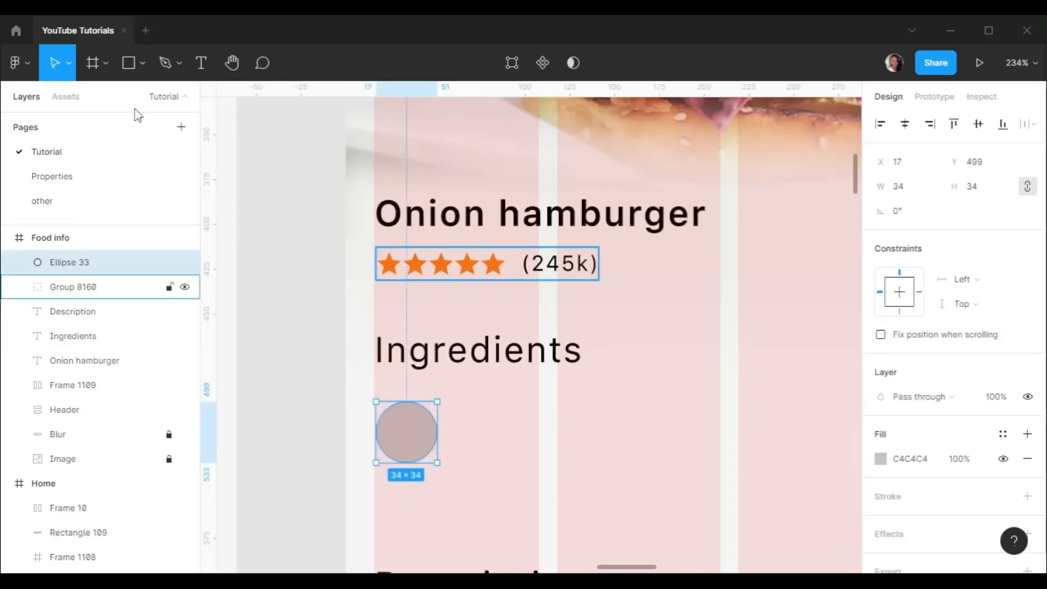
Add an "Onion" text label below the circle under the "Ingredients" heading and set its font size to 12
type("Onion")
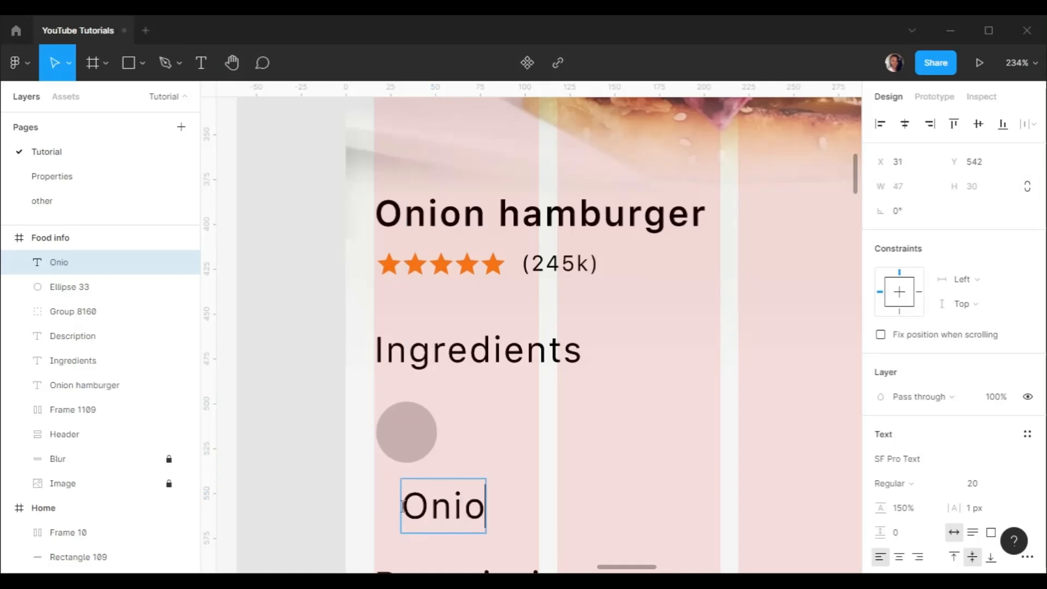
key("ctrl+a")
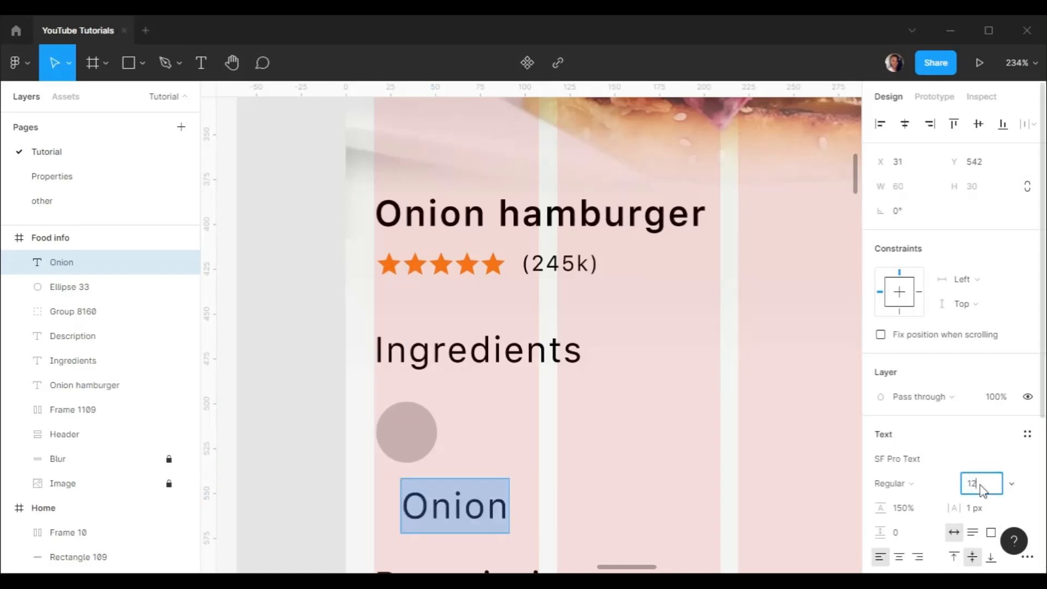
key("Return")
scroll(927, 464, "down", 3)
scroll(698, 398, "down", 2)
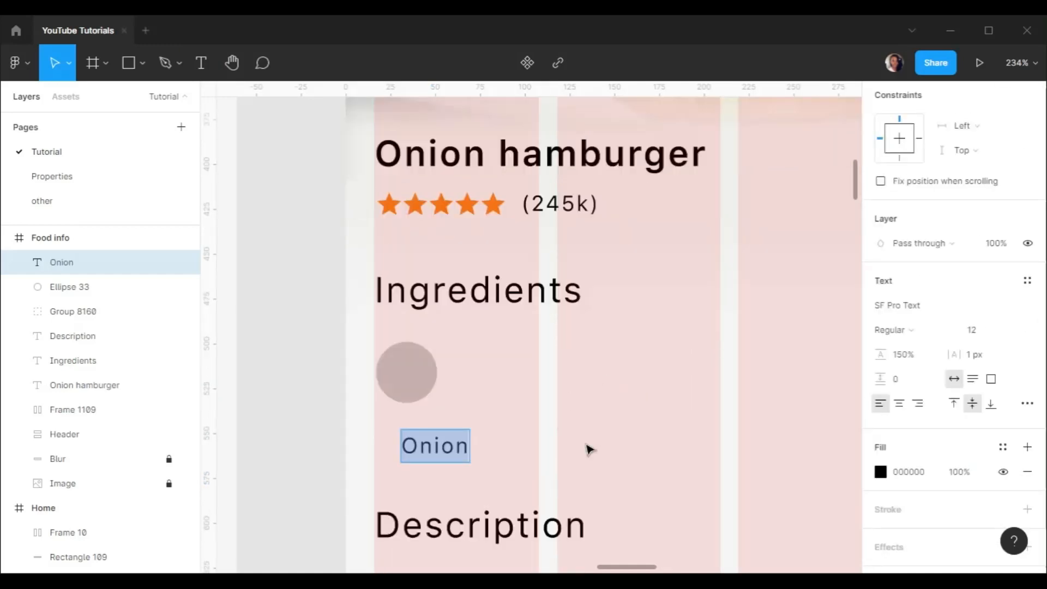
Recolour the "Onion", "Description", "Ingredients" and "Onion hamburger" texts to 2C2D2E, sampled from the Text swatch in the Colors frame
left_click(589, 450)
left_click(533, 532, "shift")
left_click(551, 295, "shift")
left_click(578, 165, "shift")
scroll(572, 173, "down", 2)
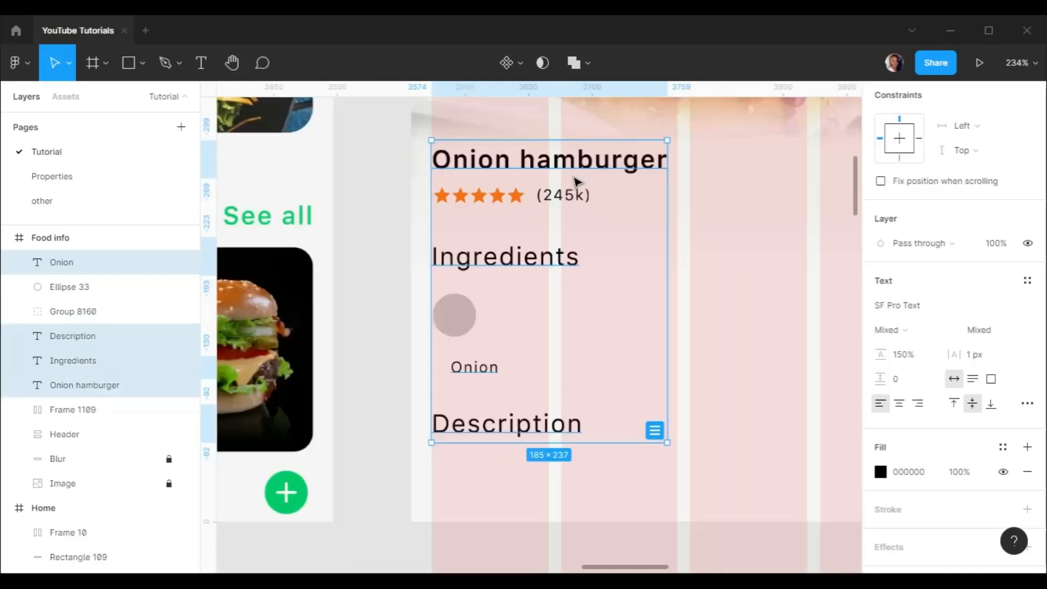
scroll(577, 182, "down", 10)
left_click(881, 472)
left_click(747, 439)
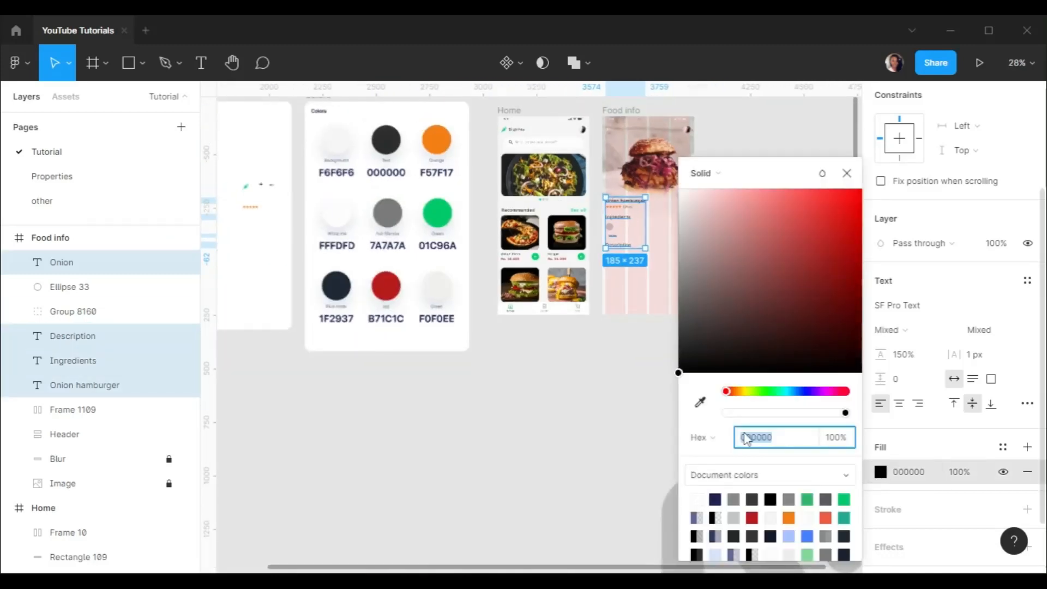
left_click(700, 401)
left_click(687, 187)
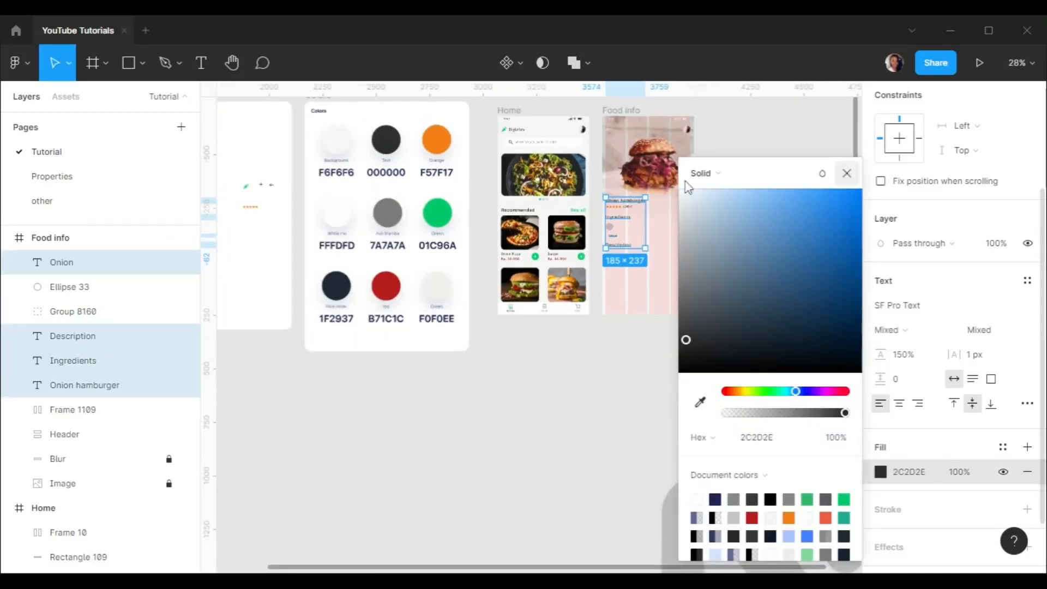
left_click(847, 174)
scroll(687, 186, "up", 8)
left_click(623, 332)
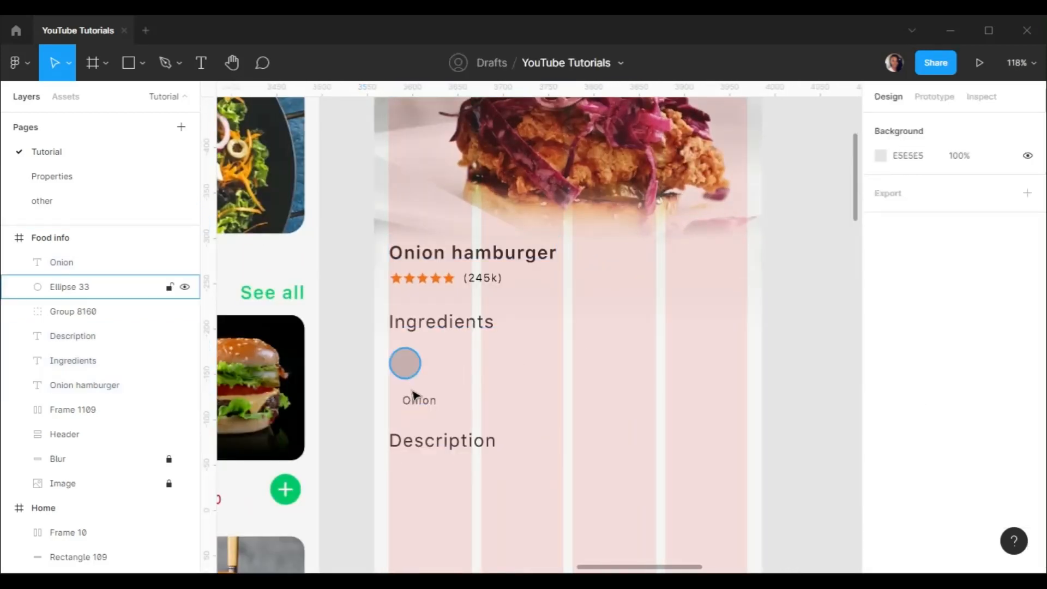
Place the "Onion" label directly under the circle, centre the two horizontally and set their vertical spacing to 4
left_click_drag(422, 403, 405, 393)
scroll(416, 362, "up", 5)
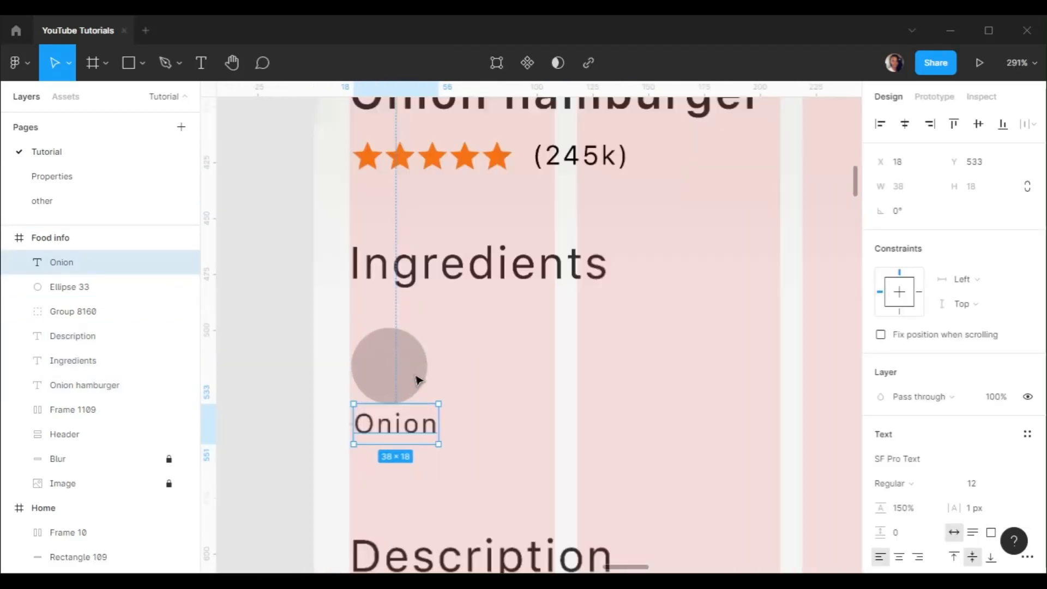
left_click(416, 380, "shift")
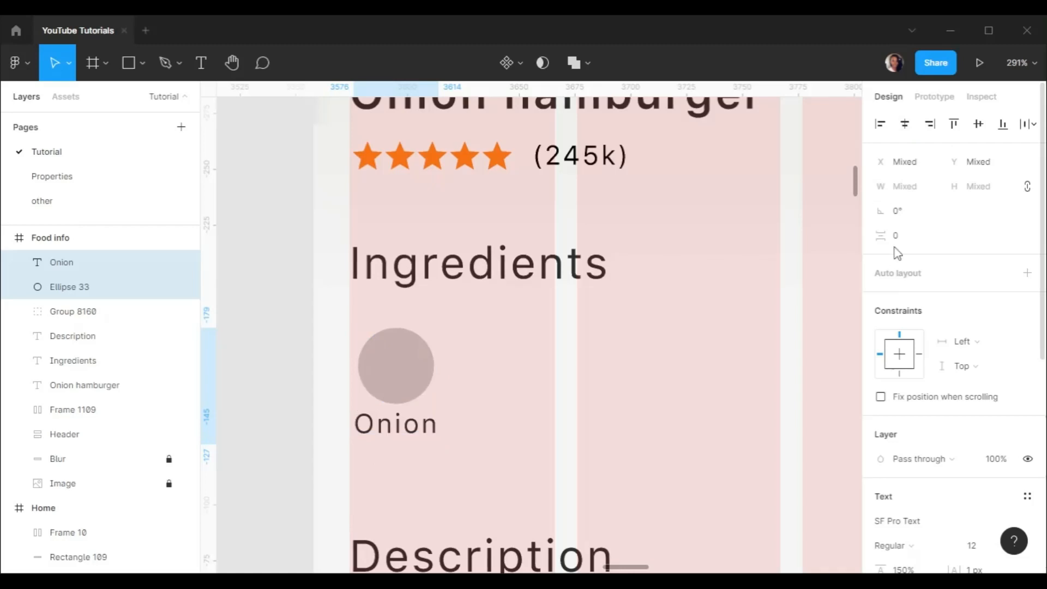
left_click(903, 240)
key("Return")
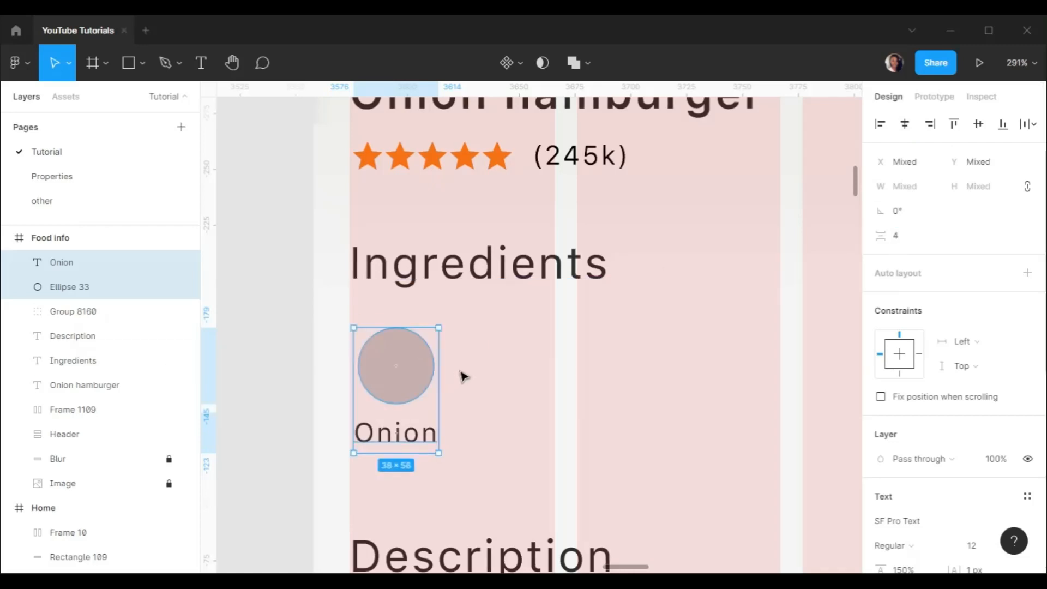
Add auto layout to the circle and "Onion" label, centre-aligned, and move the frame to X 17, Y 497
left_click(1027, 273)
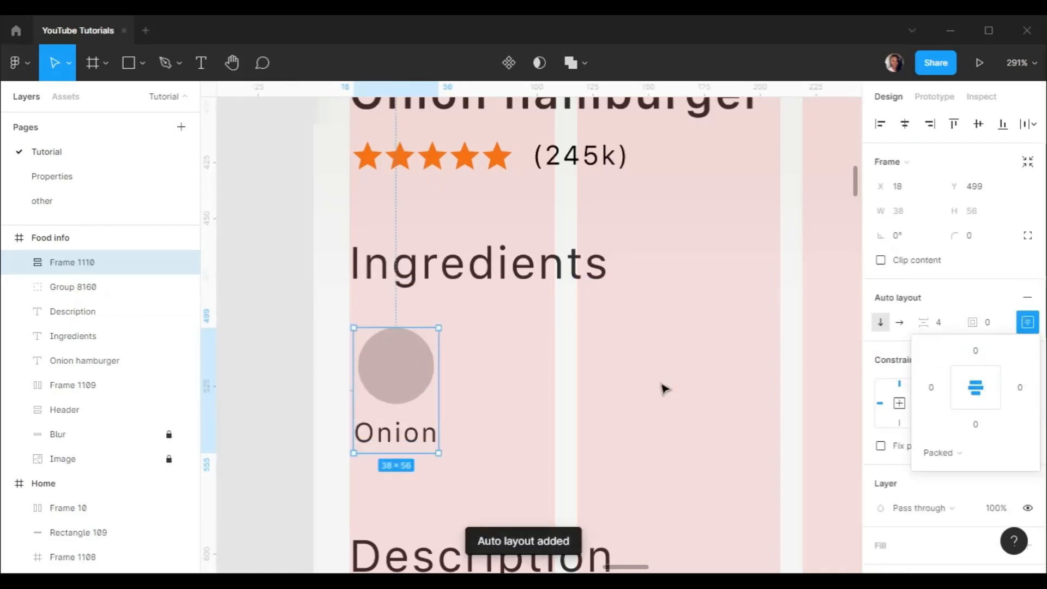
left_click(511, 387)
left_click_drag(410, 385, 406, 370)
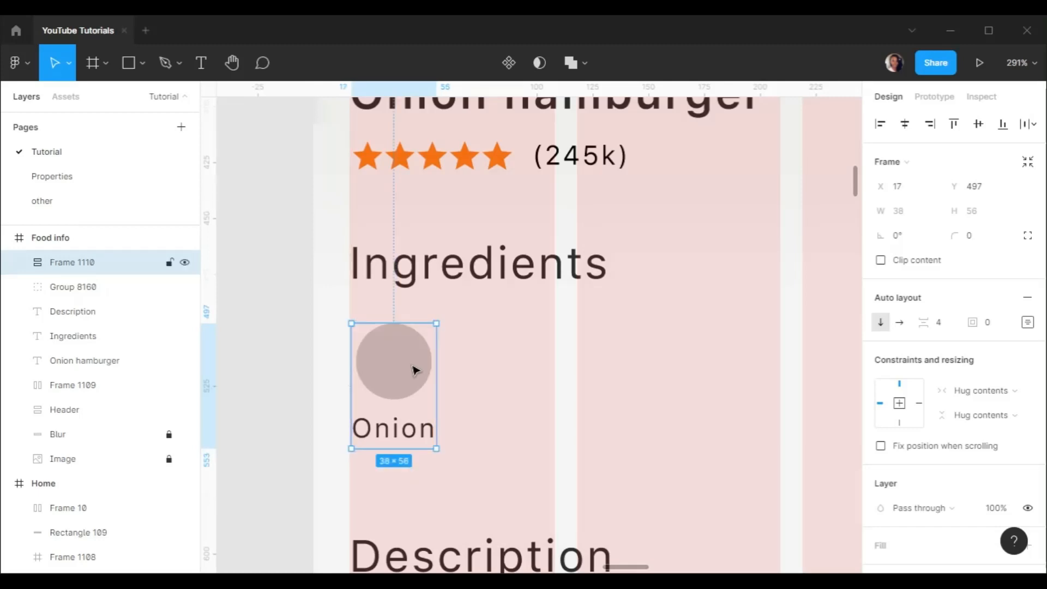
Search the Unsplash plugin for "onion" and fill the circle with the halved red onion photo
double_click(414, 369)
key("ctrl+/")
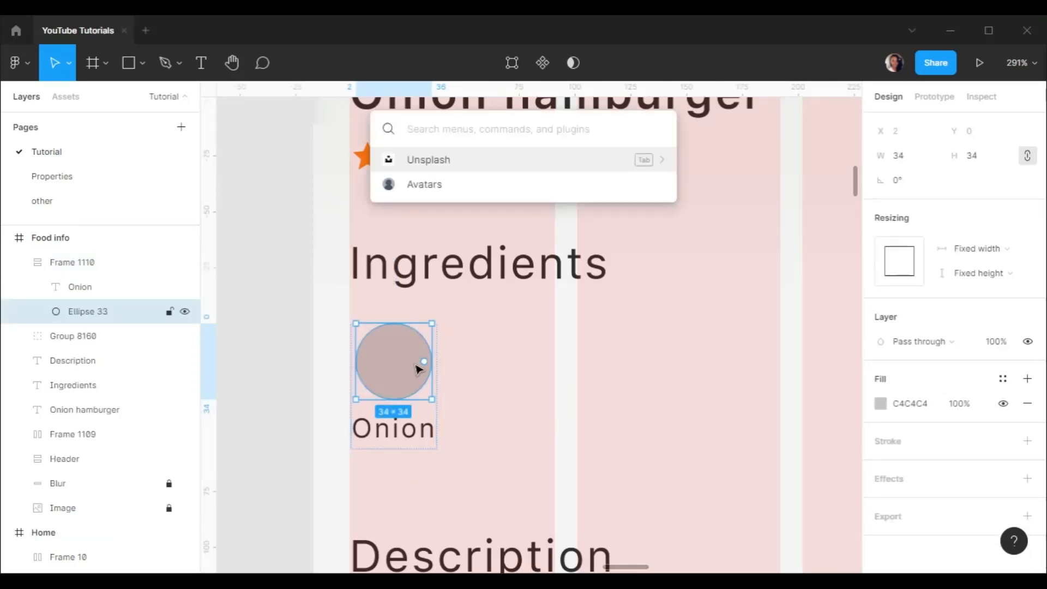
left_click(458, 161)
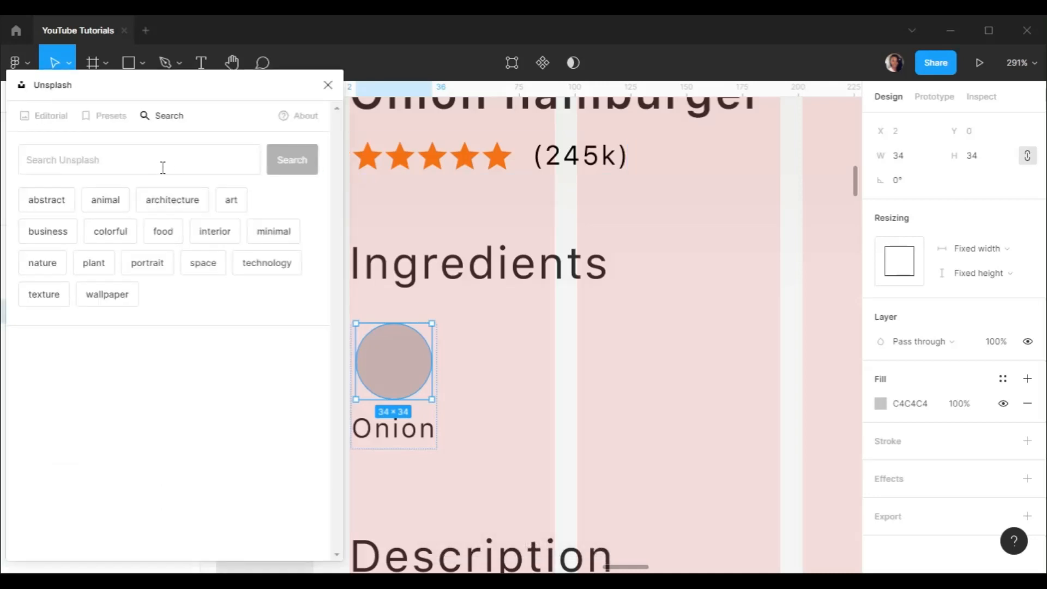
left_click(274, 158)
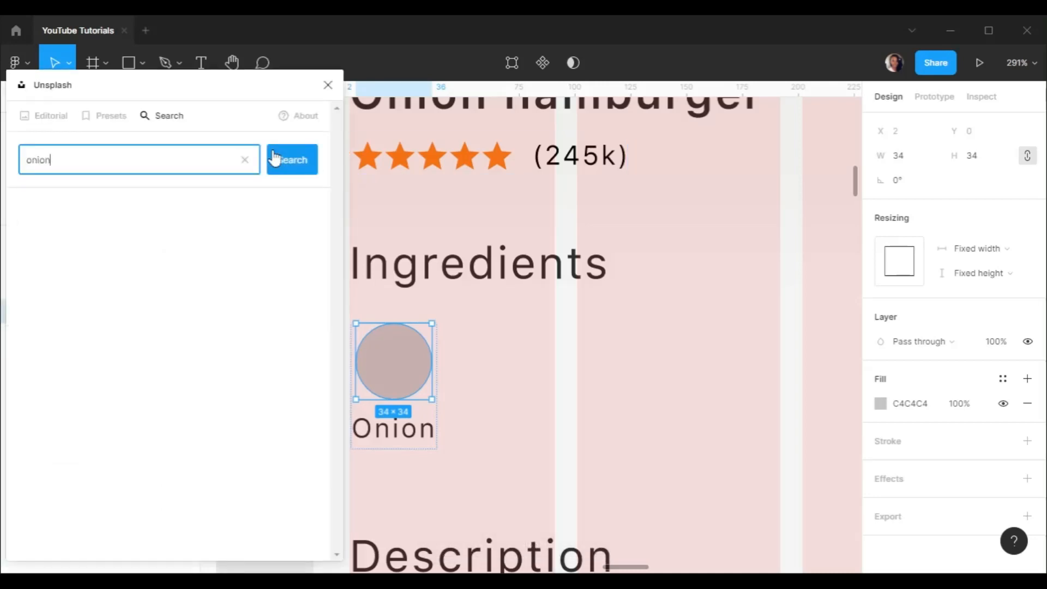
scroll(187, 383, "down", 1)
scroll(187, 383, "down", 2)
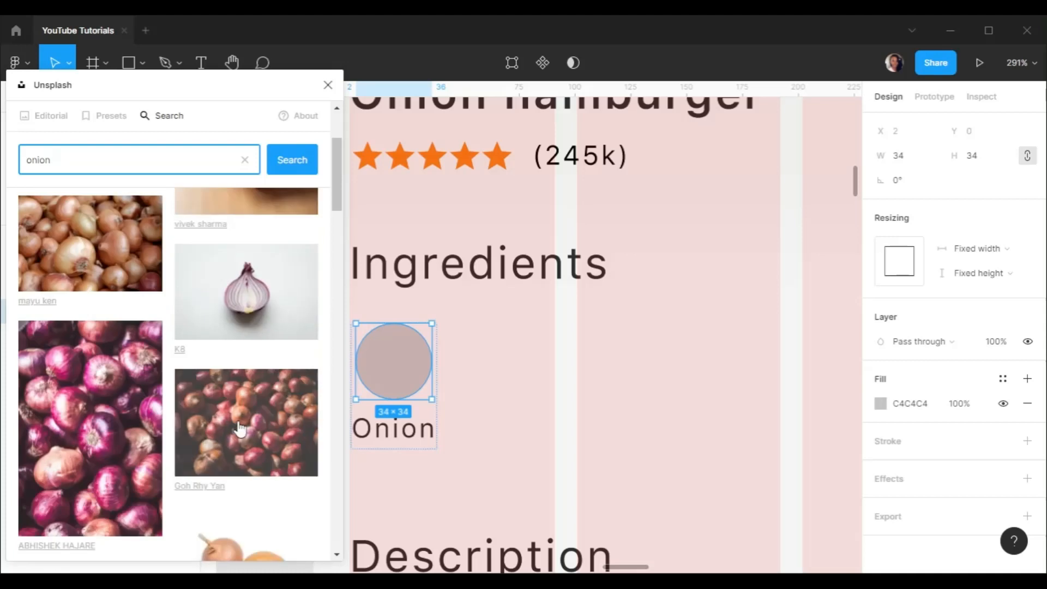
left_click(240, 433)
left_click(250, 307)
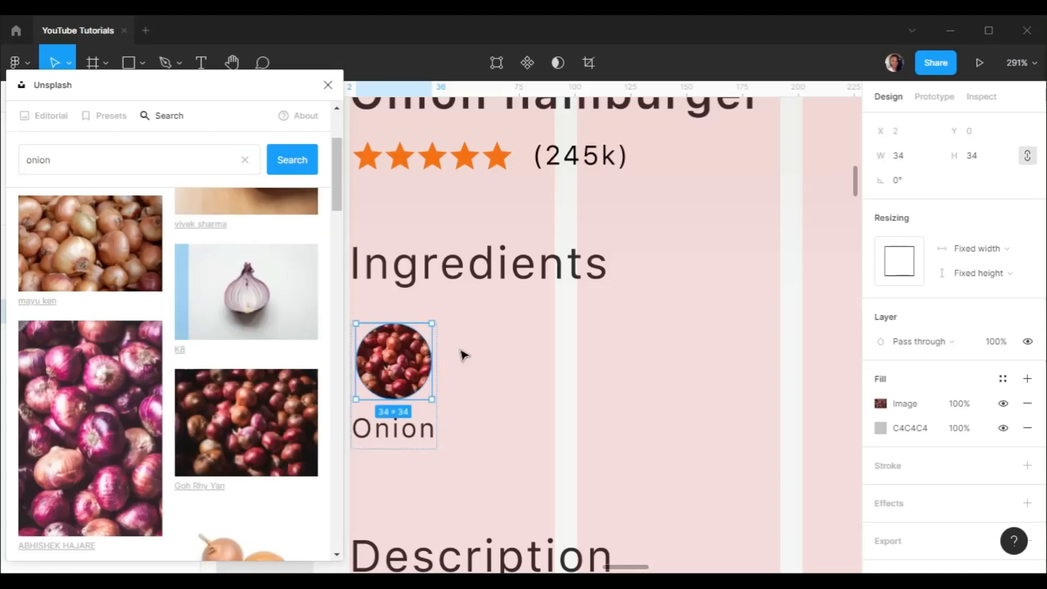
key("Escape")
Duplicate the onion ingredient item four times to form an evenly spaced horizontal row, with the first copy at X 82
left_click_drag(401, 372, 543, 377)
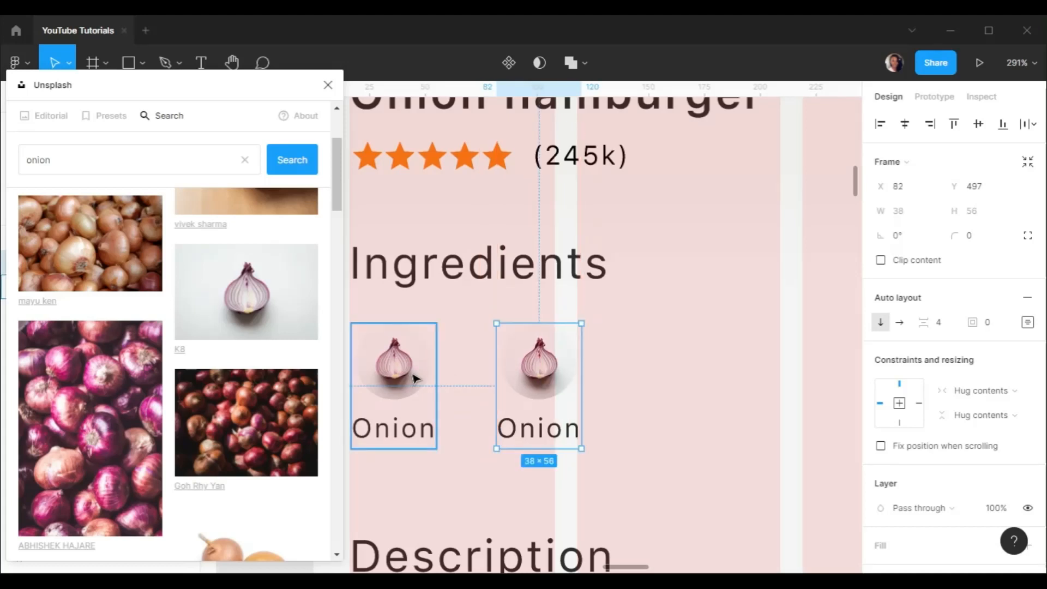
key("ctrl+d")
key("ctrl+d")
key("ctrl+d")
scroll(420, 376, "right", 4)
scroll(520, 377, "down", 5)
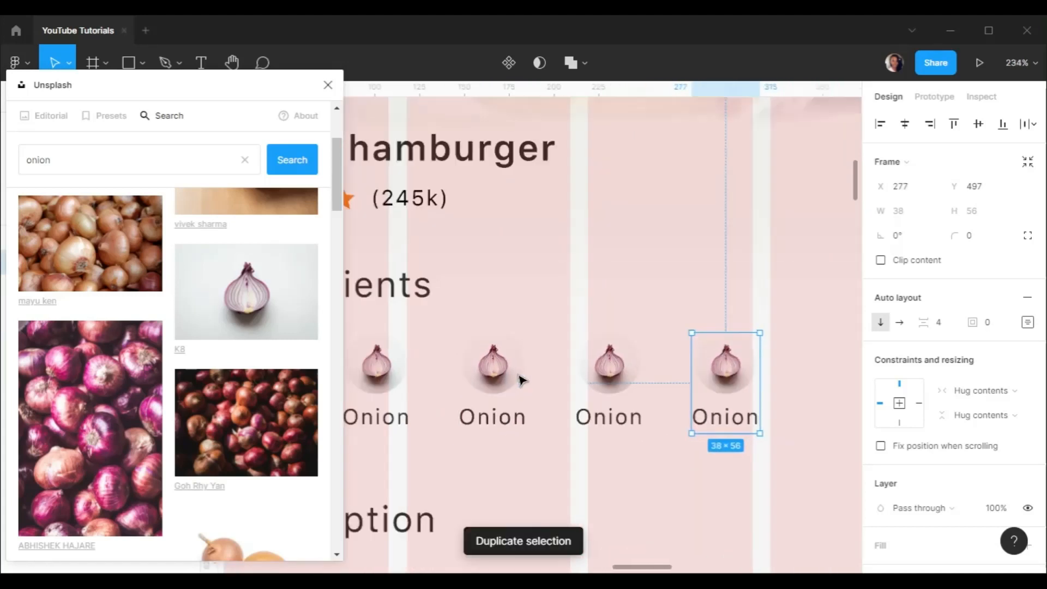
Change the labels of the four copied ingredient items to "Beef", "Cheese", "Ketchup" and "Chilli"
scroll(473, 388, "down", 2)
left_click(485, 401)
double_click(488, 400)
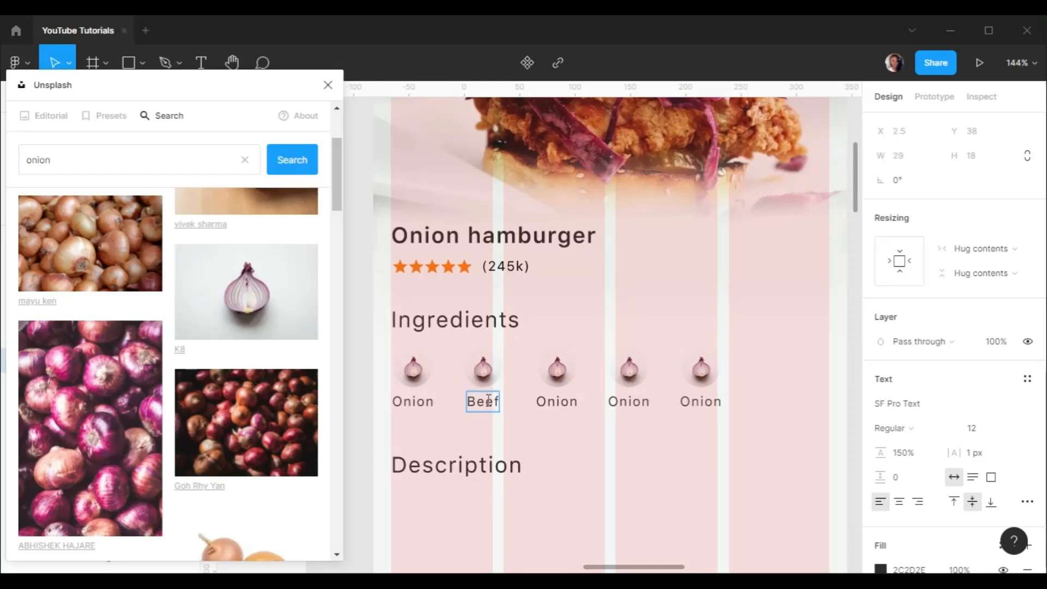
double_click(553, 403)
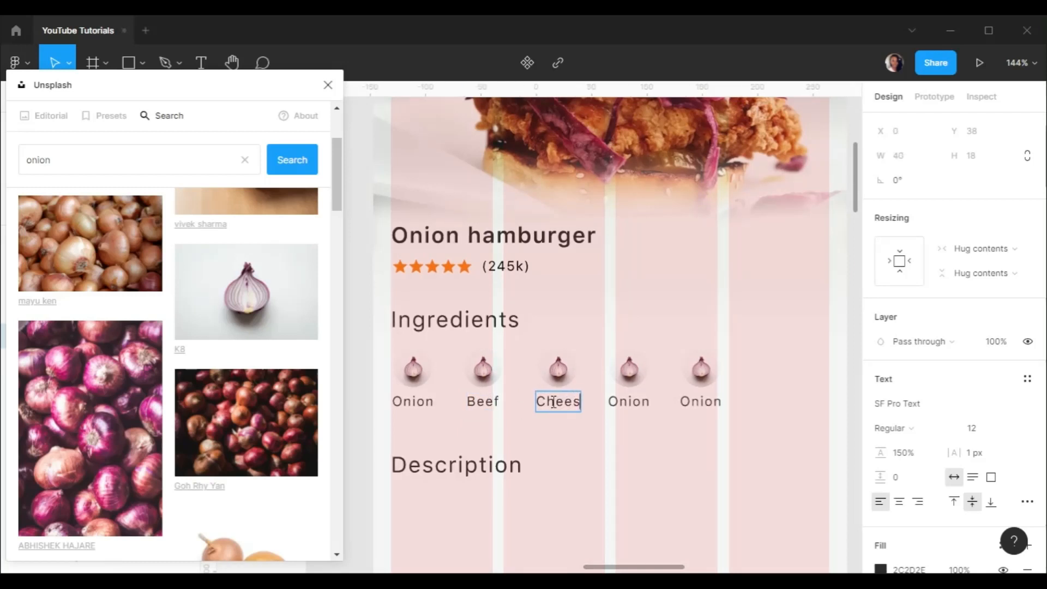
left_click(629, 400)
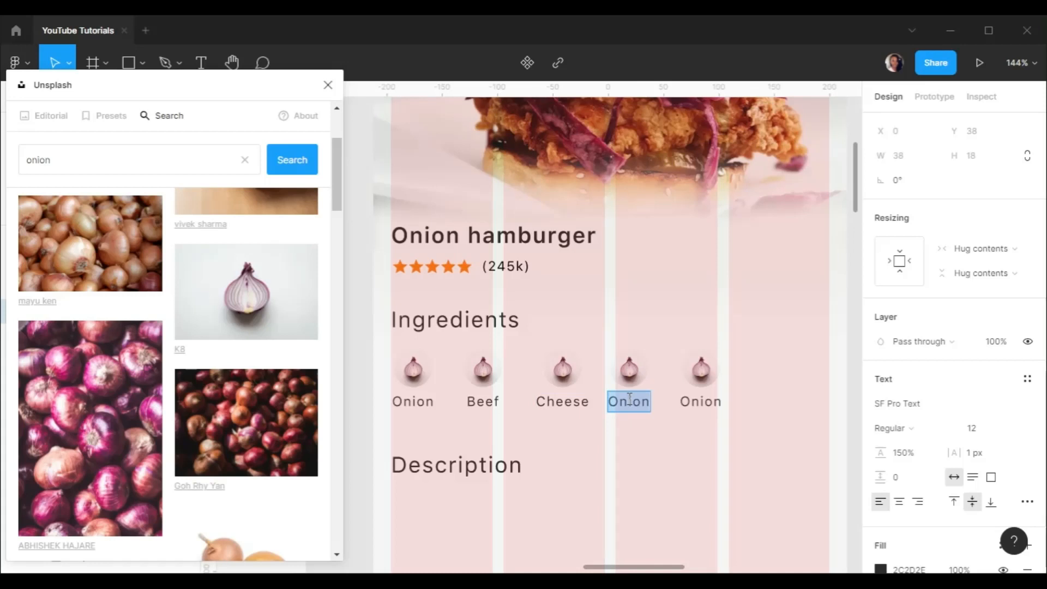
double_click(705, 402)
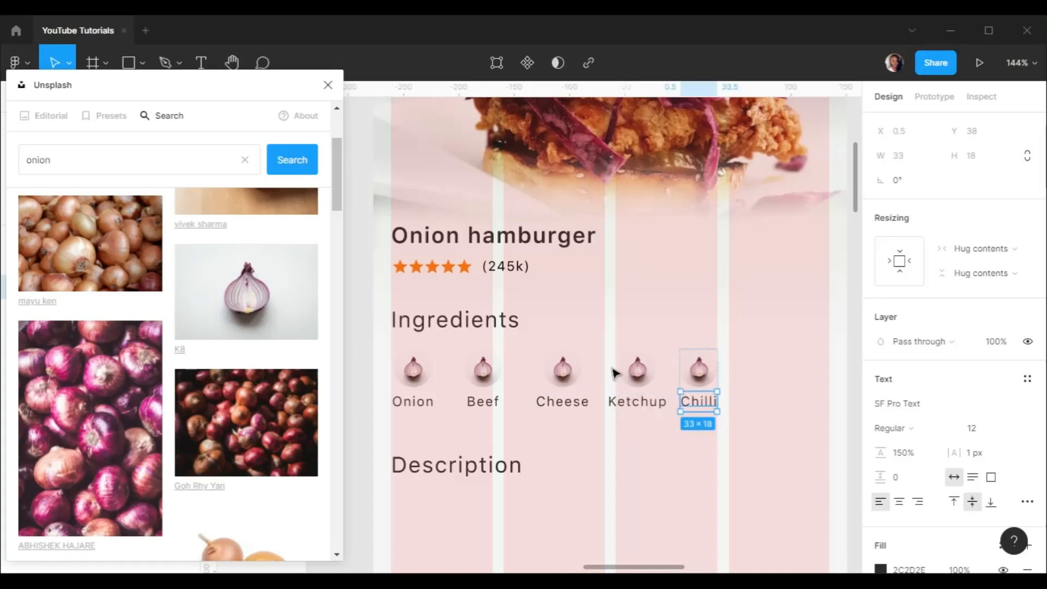
Search Unsplash for "Beef" and fill the Beef item's circle with the photo of raw marbled steaks
left_click(483, 370)
double_click(483, 370)
left_click(77, 153)
type("Bee")
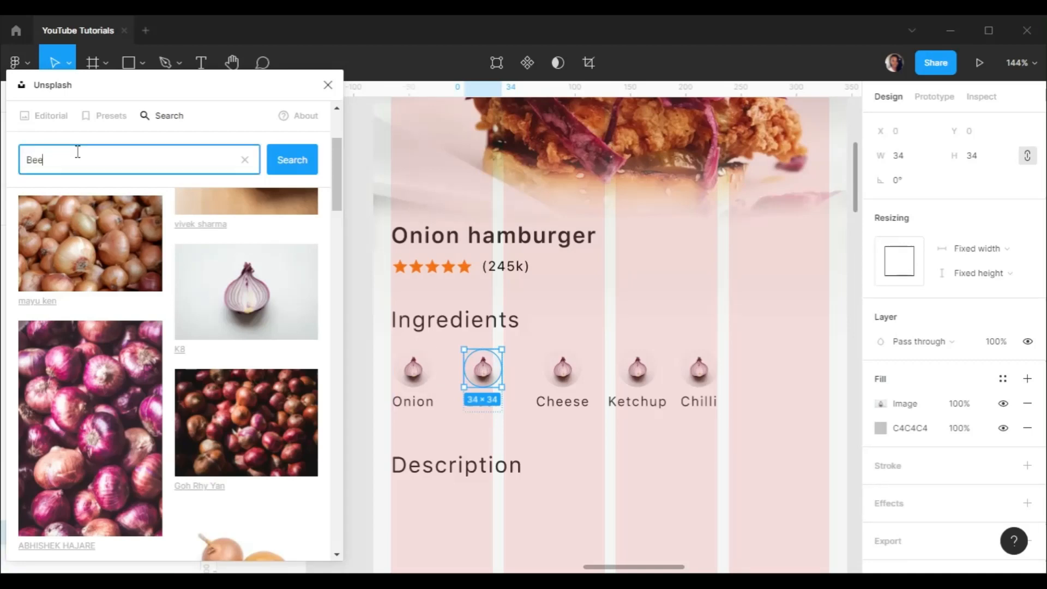
type("f")
key("Return")
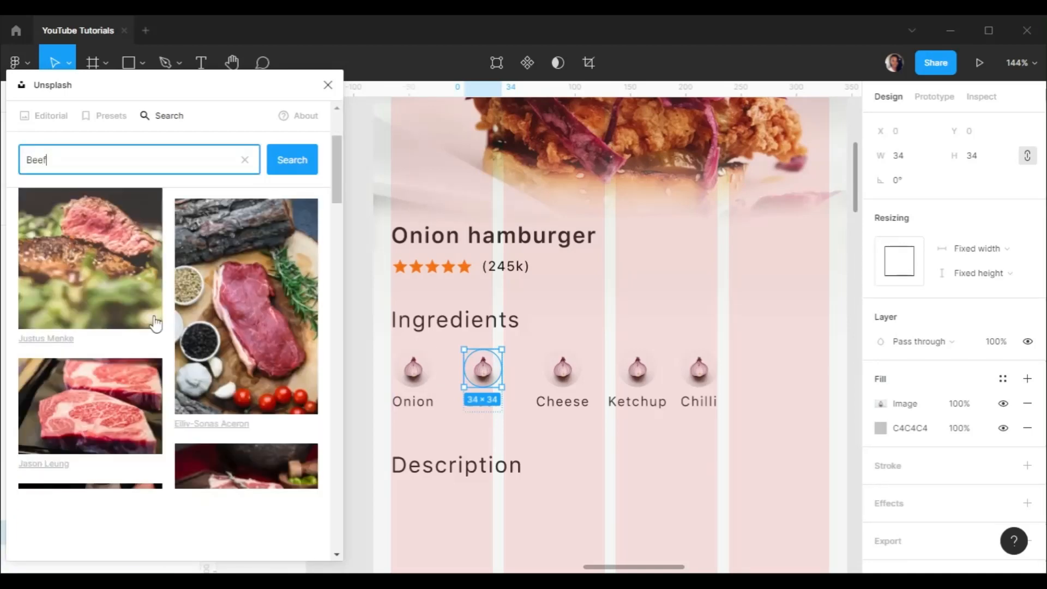
left_click(90, 406)
Search Unsplash for "Cheese" and fill the Cheese item's circle with a cheese photo
left_click(562, 369)
double_click(563, 369)
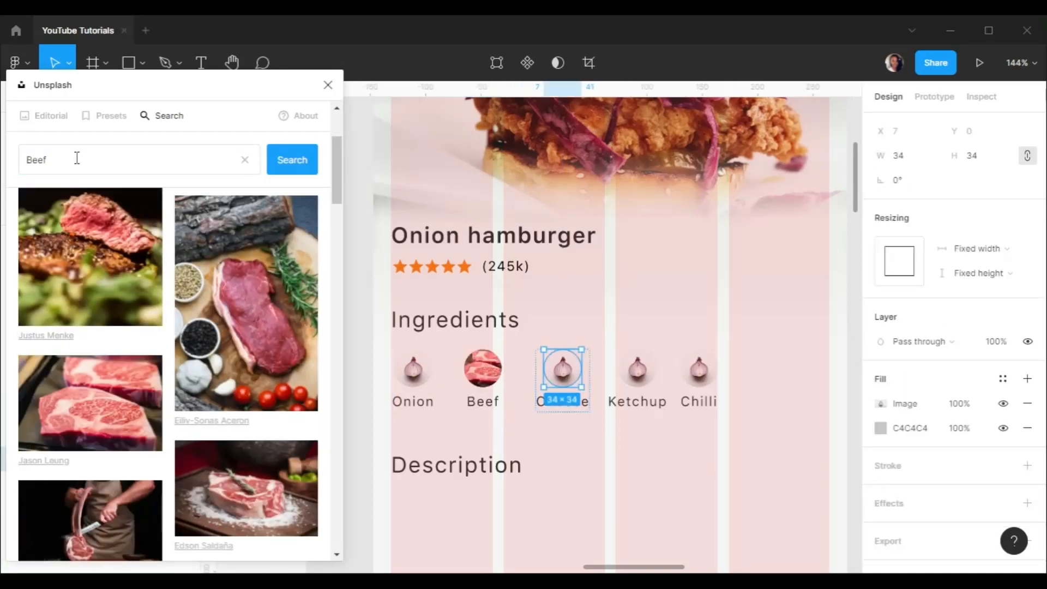
key("Return")
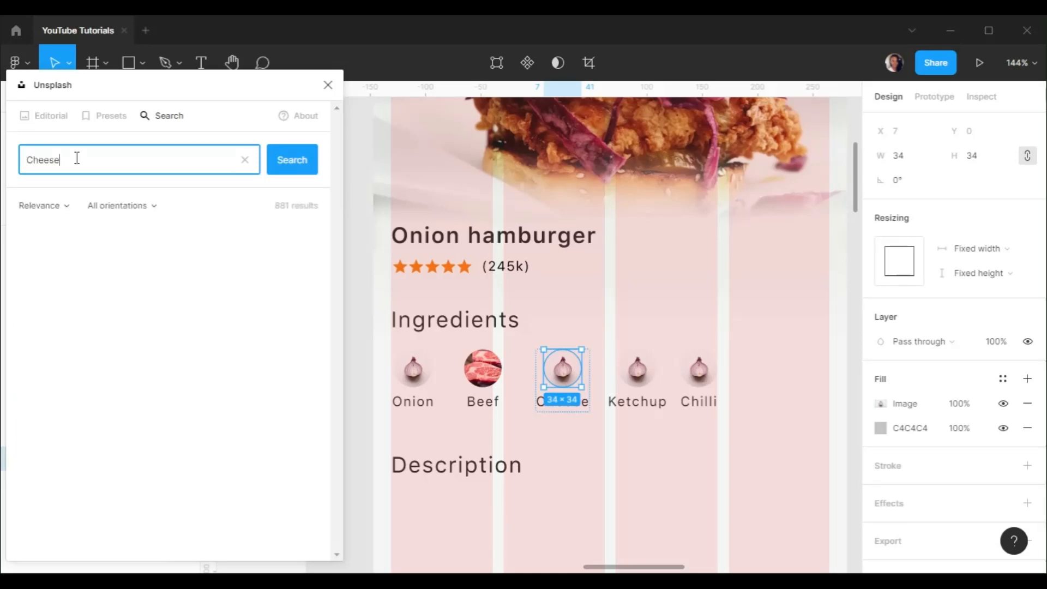
scroll(155, 395, "down", 2)
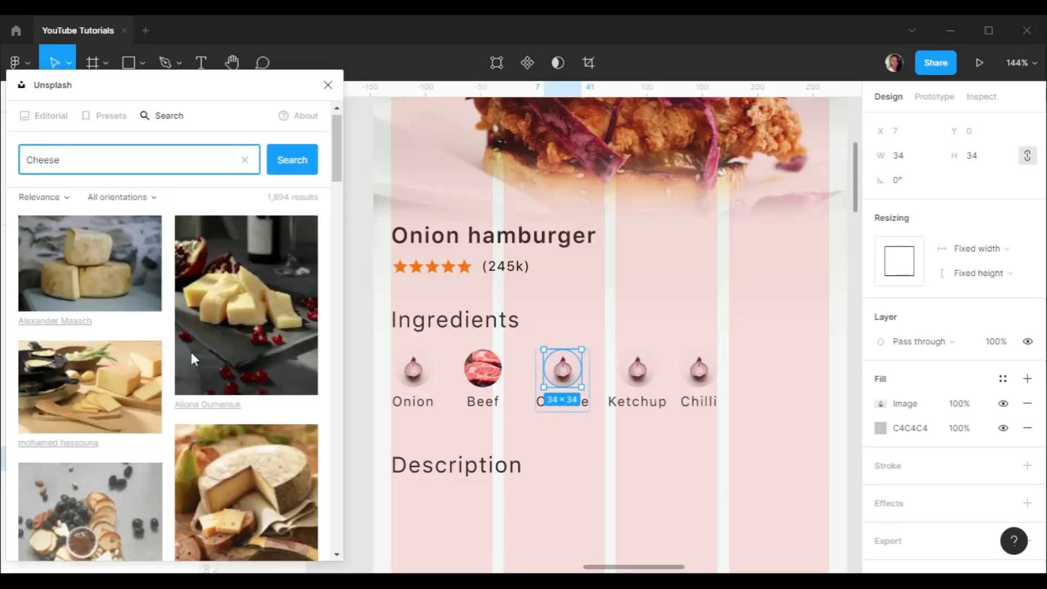
left_click(191, 358)
Search Unsplash for "Ketchup" and fill the Ketchup item's circle with the photo of sauce in a white cup
left_click(657, 374)
double_click(652, 374)
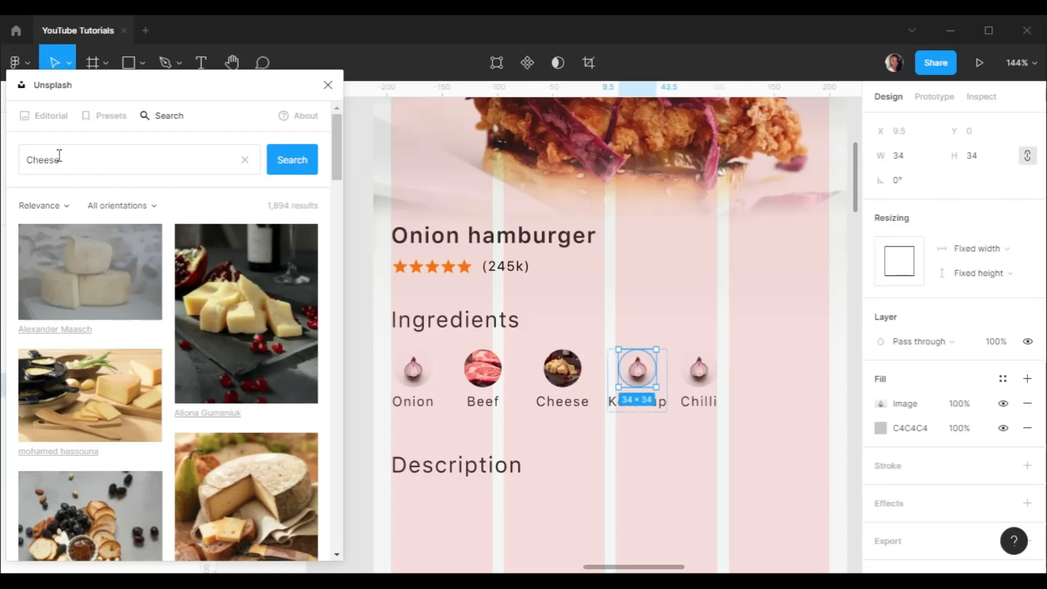
left_click(77, 155)
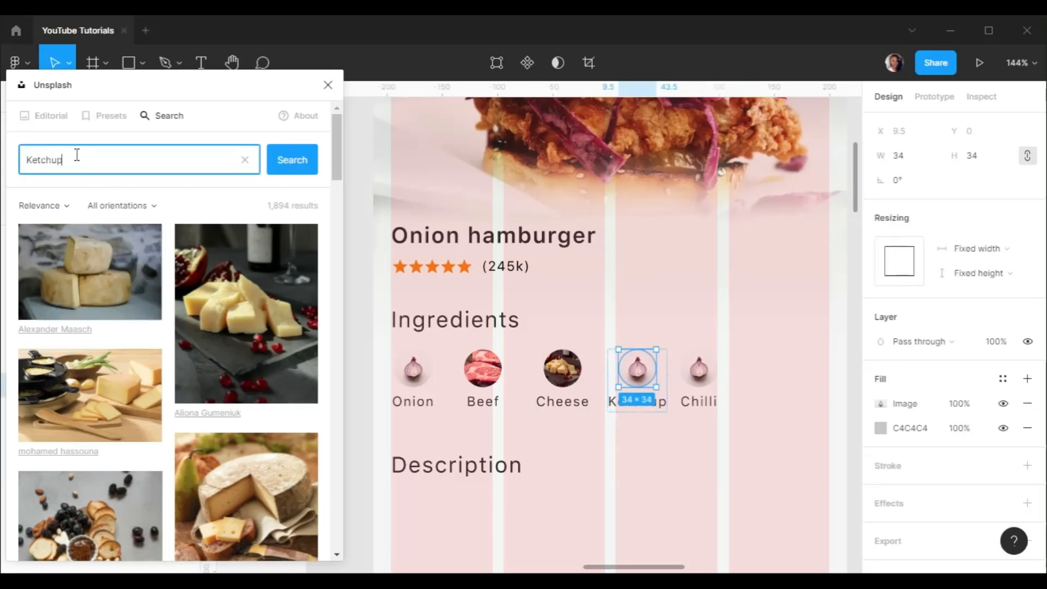
type("Ketchup")
key("Return")
scroll(131, 374, "down", 3)
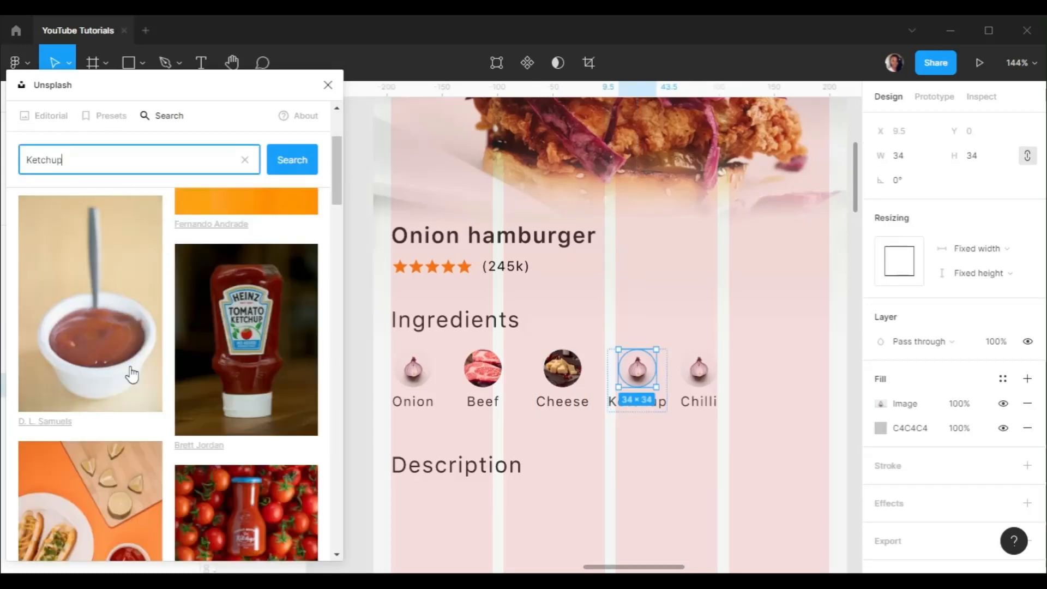
left_click(132, 375)
Search Unsplash for "Chilli" and fill the Chilli item's circle with the photo of piled red chillies
left_click(698, 369)
double_click(698, 369)
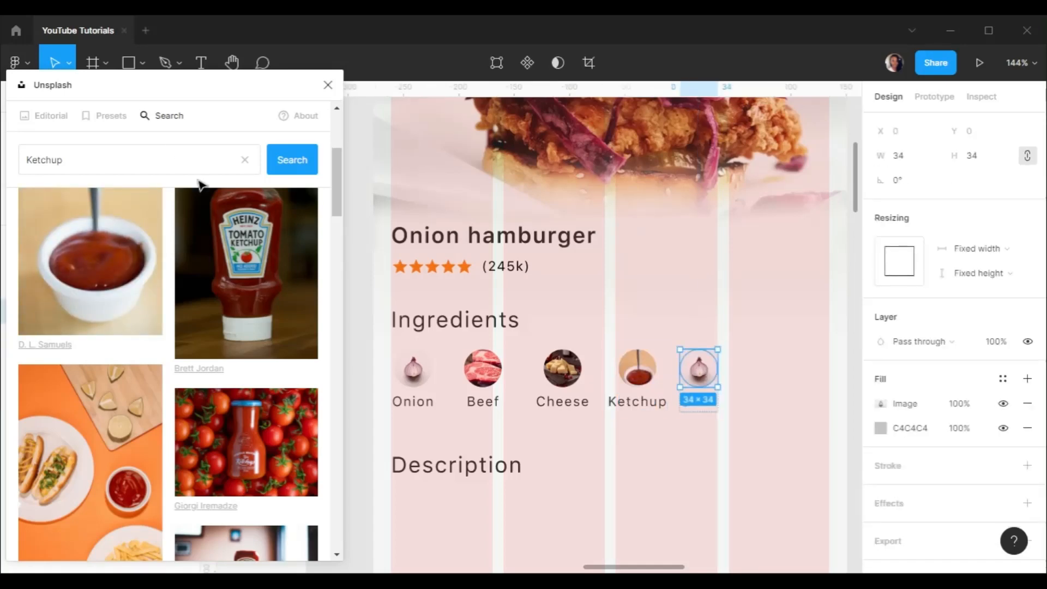
left_click(81, 155)
type("Chilli")
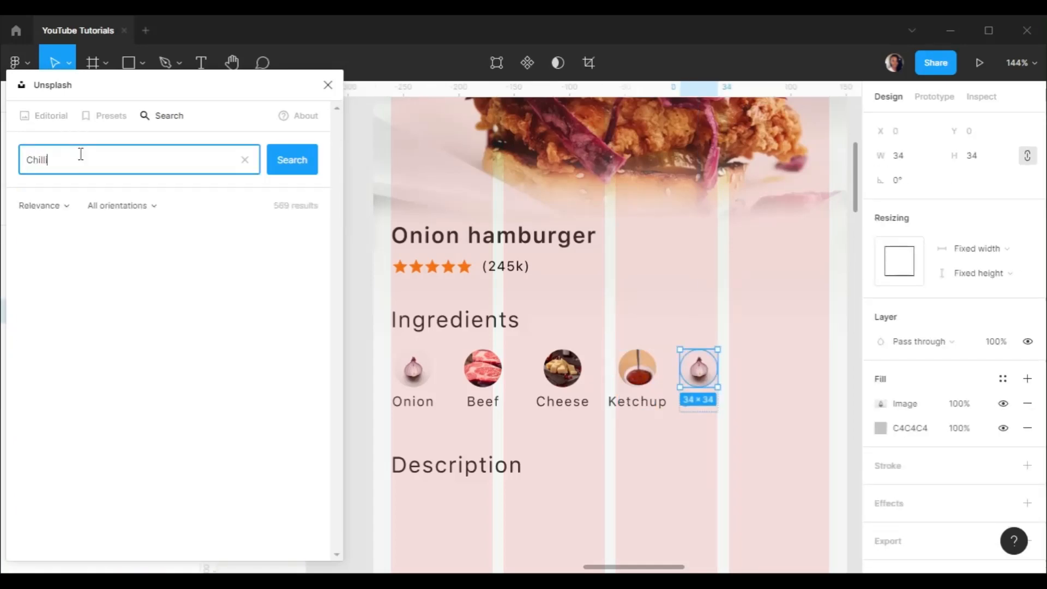
scroll(135, 297, "down", 10)
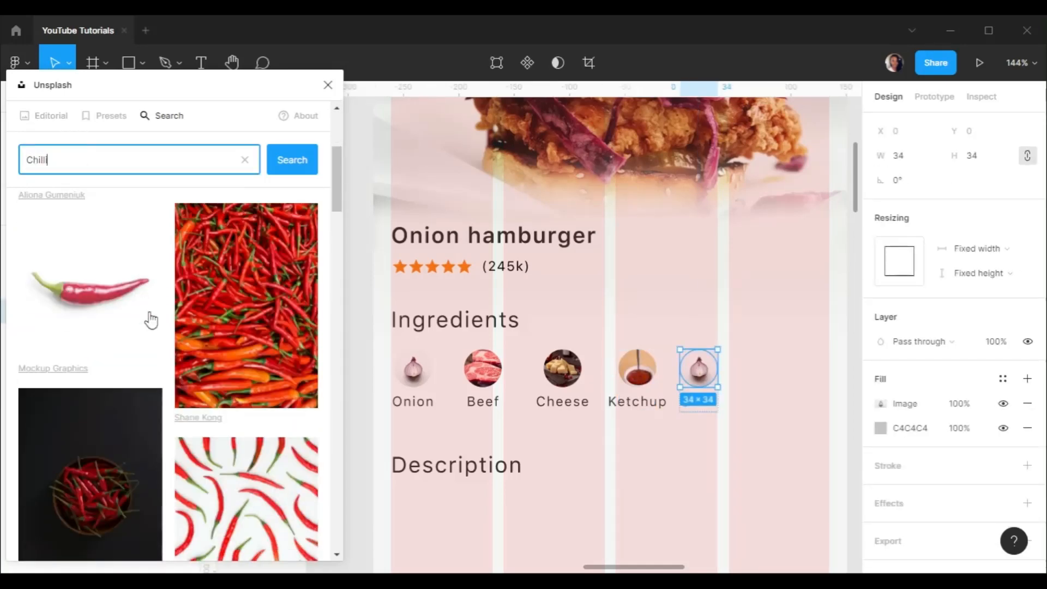
left_click(634, 452)
Distribute the five ingredient items horizontally and set the spacing between them to 40
left_click(712, 402)
left_click(643, 386, "shift")
left_click(562, 371, "shift")
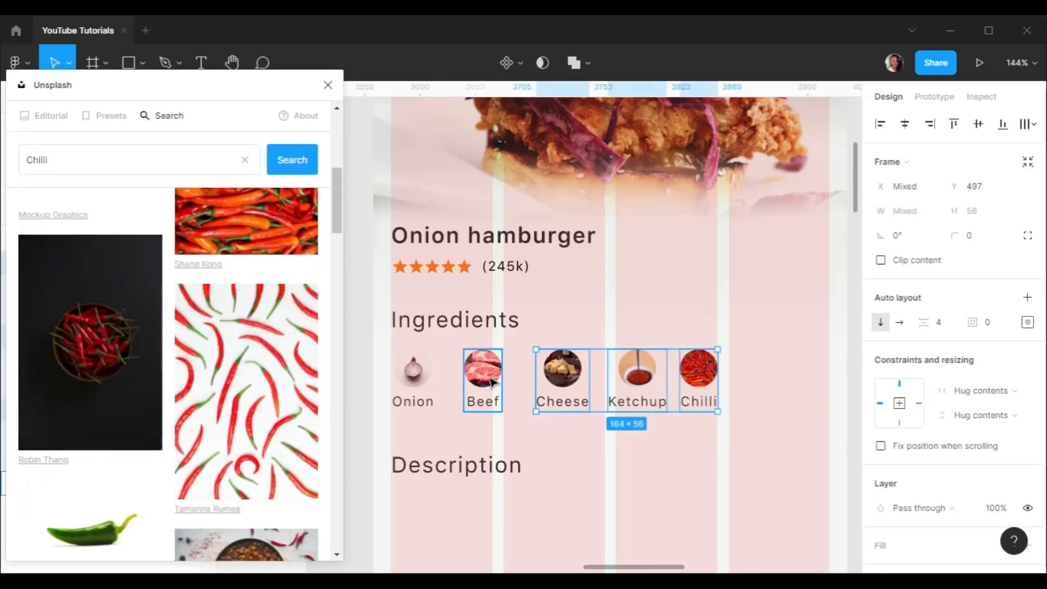
left_click(482, 368, "shift")
left_click(412, 371, "shift")
left_click(1025, 125)
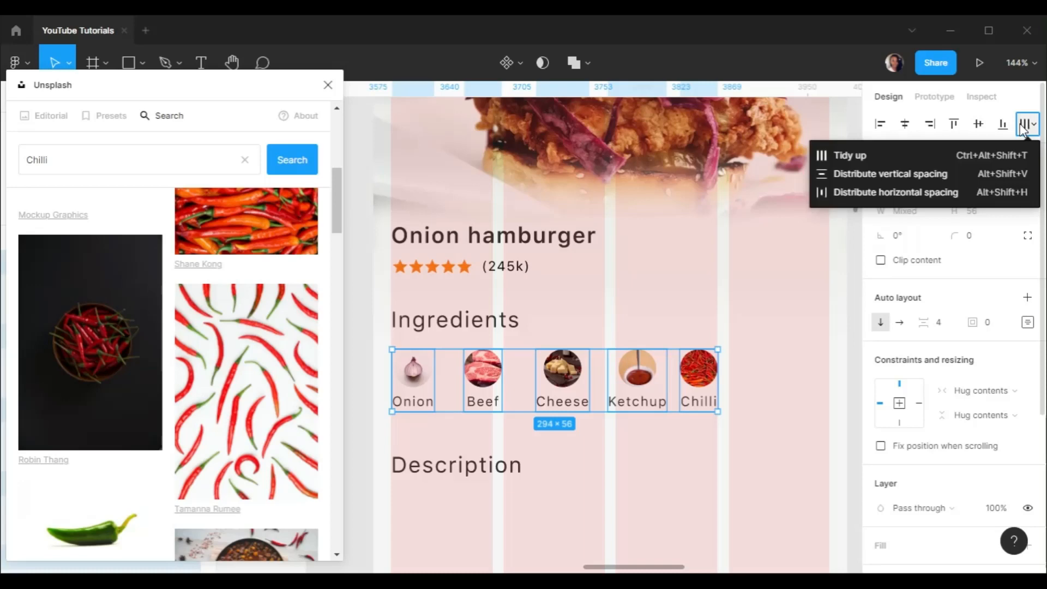
left_click(928, 195)
left_click(913, 289)
type("40")
key("Return")
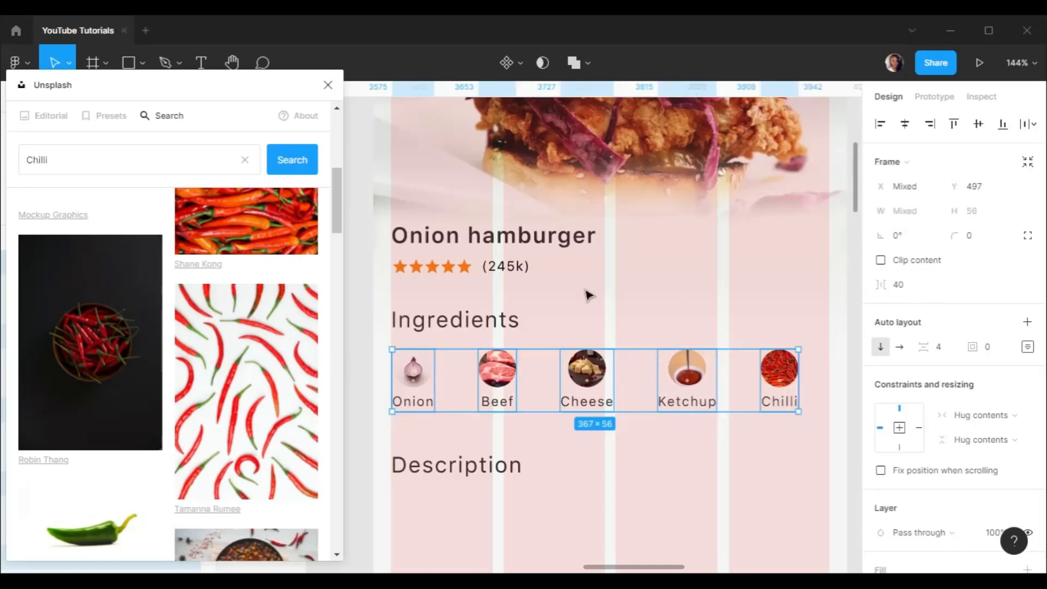
Put the five ingredient items into one horizontal auto layout row and close the Unsplash plugin
scroll(433, 374, "up", 5)
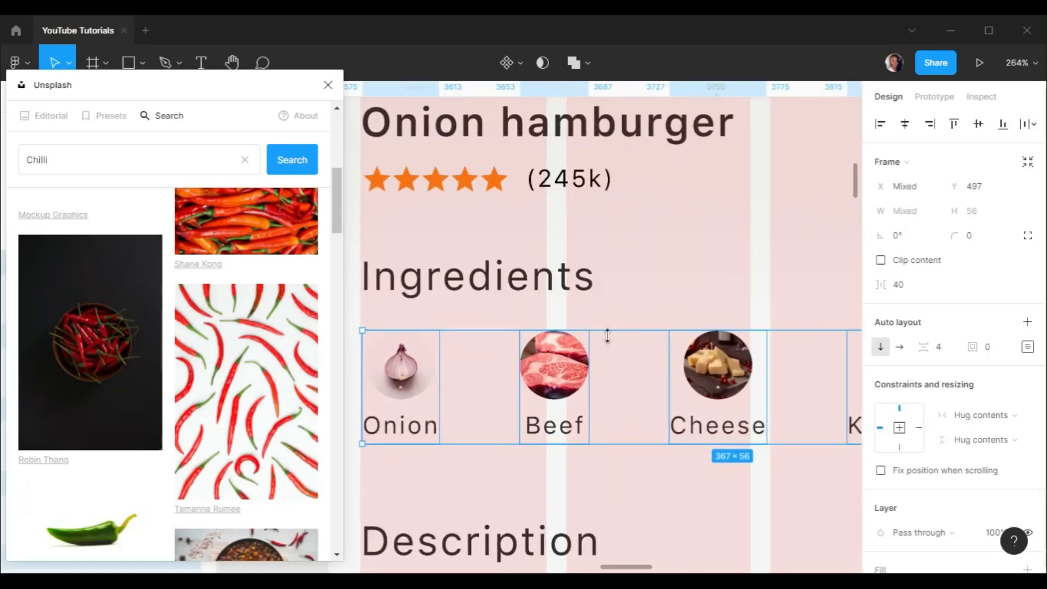
left_click(1028, 321)
scroll(659, 318, "down", 10)
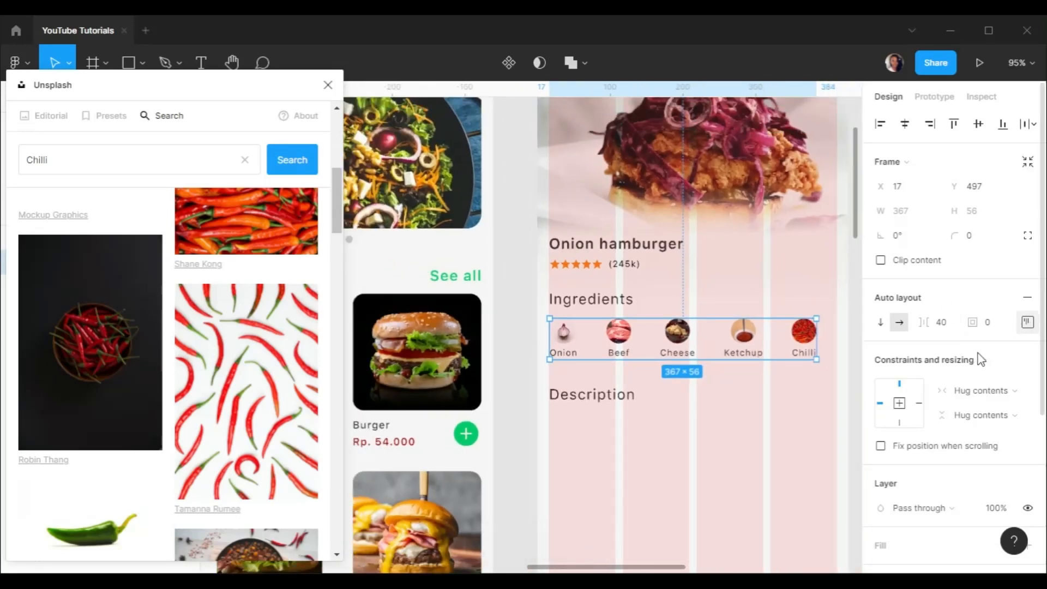
left_click(1027, 322)
left_click(568, 301, "shift")
left_click(908, 262)
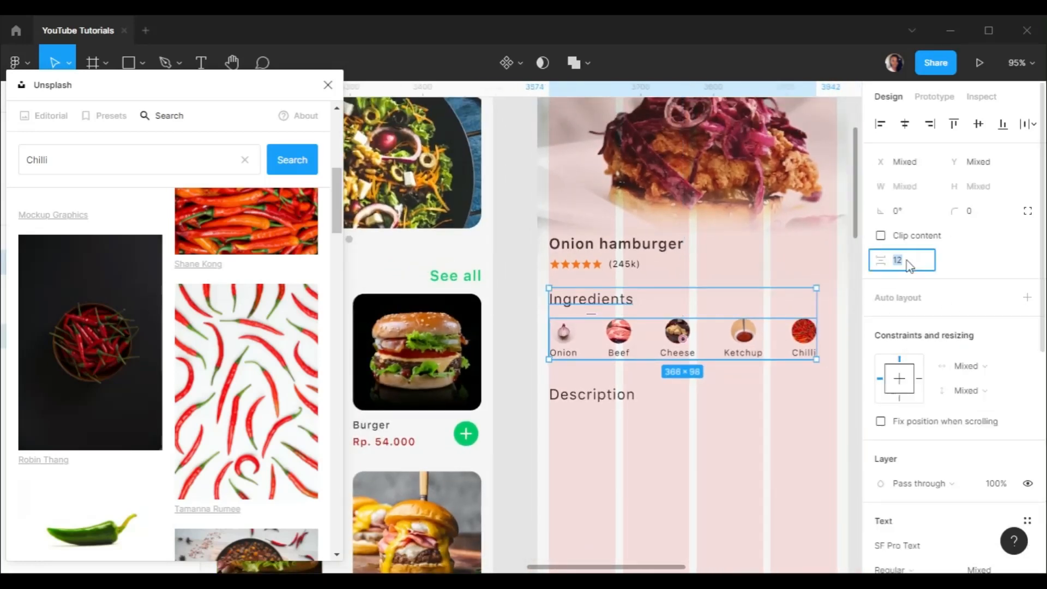
left_click(770, 266)
left_click(327, 87)
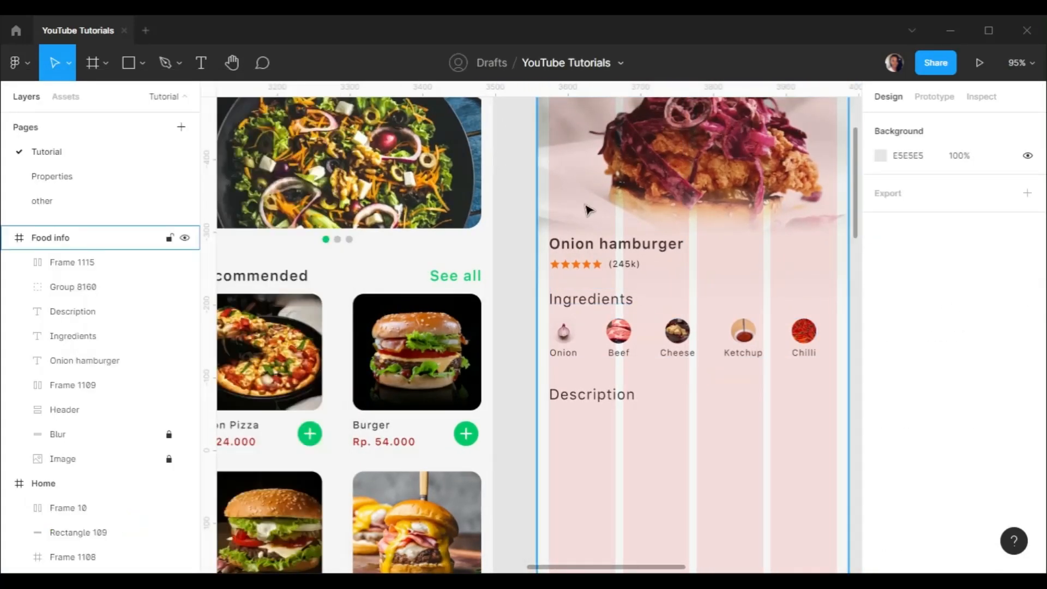
Wrap the Ingredients heading and the ingredient row together in a single frame
scroll(589, 213, "down", 1)
scroll(591, 215, "right", 3)
left_click(512, 293)
left_click(529, 326, "shift")
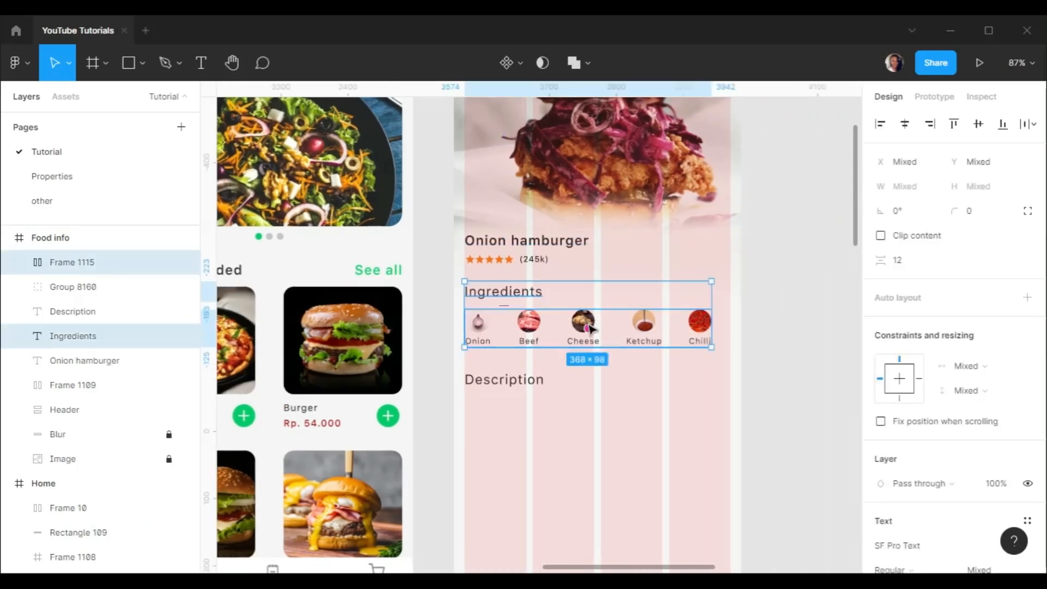
right_click(572, 305)
left_click(630, 307)
scroll(611, 299, "up", 1)
left_click(606, 399)
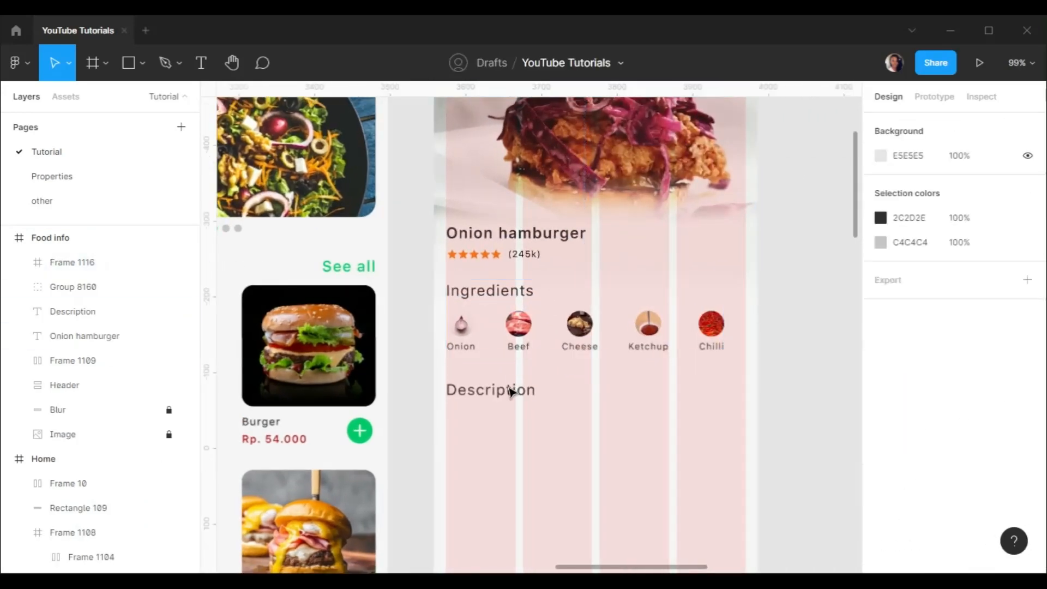
Set the vertical spacing between the Ingredients frame and the Description heading to 30
left_click(512, 391)
left_click(551, 321, "shift")
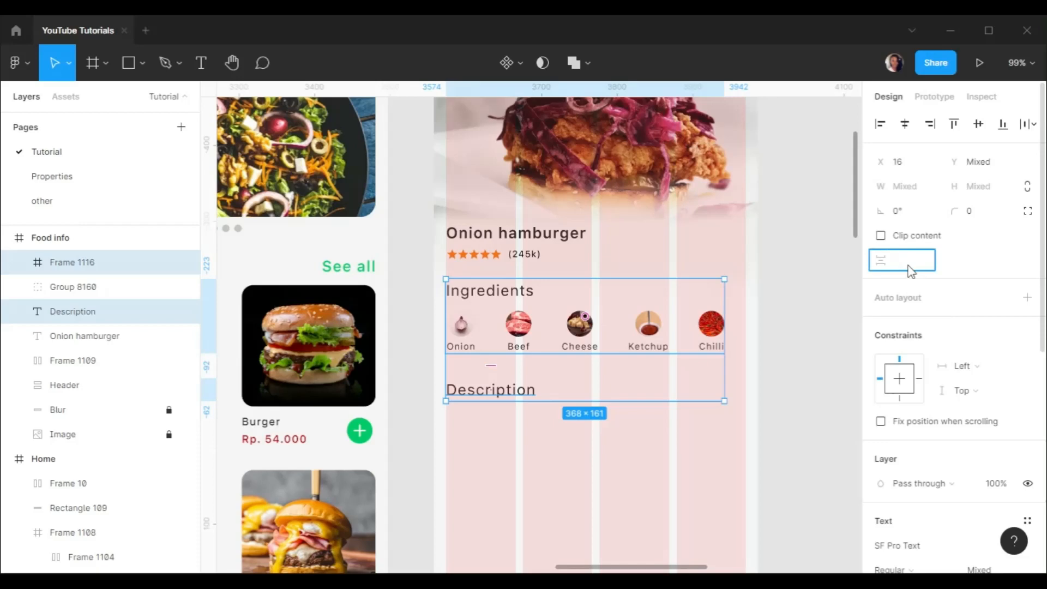
type("30")
key("Return")
left_click(514, 428)
Bring the hamburger paragraph from the Pluggins frame into Food info and place it just below the Description heading
scroll(541, 322, "down", 4)
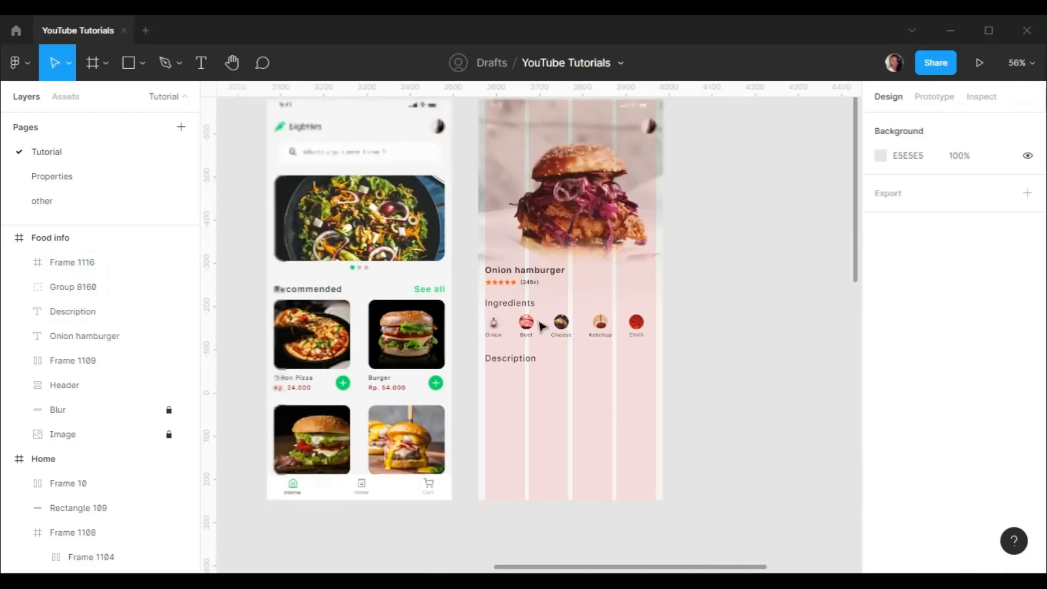
scroll(541, 322, "left", 5)
scroll(540, 323, "down", 4)
scroll(524, 321, "left", 2)
left_click(269, 352)
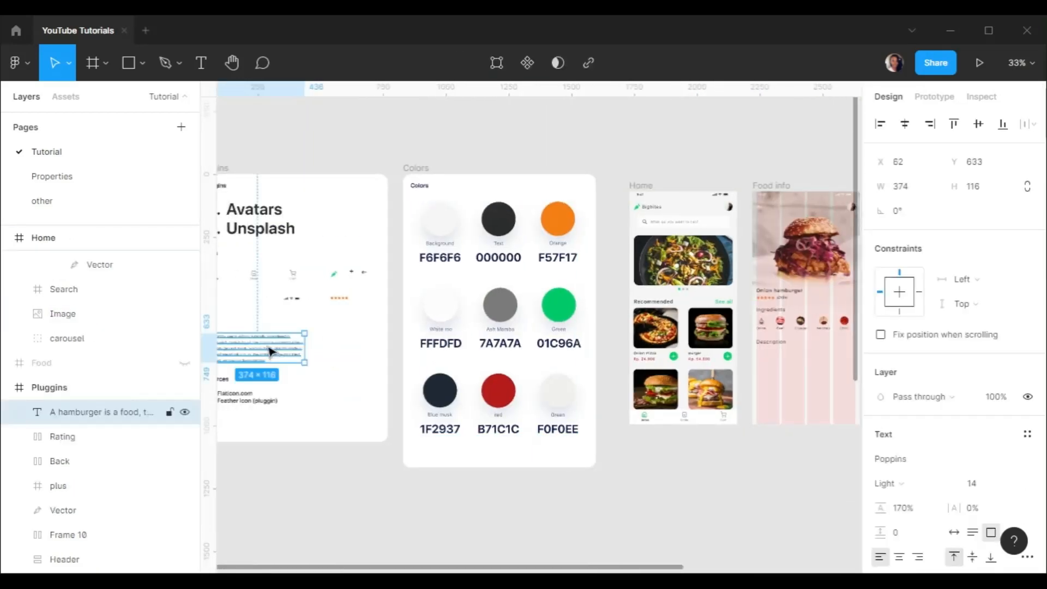
left_click_drag(705, 365, 790, 368)
scroll(788, 366, "down", 1)
scroll(752, 347, "right", 3)
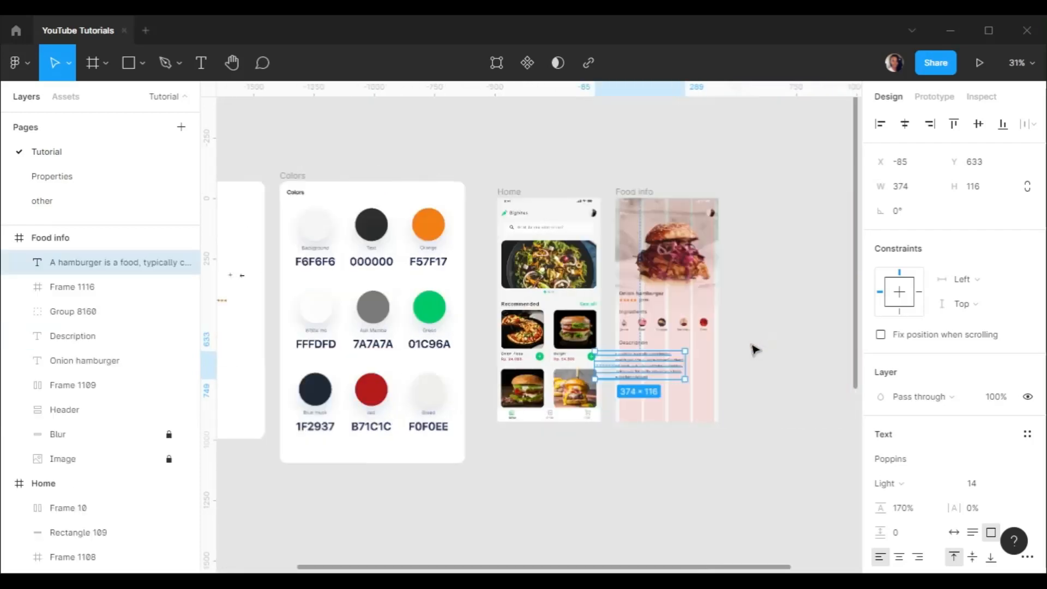
scroll(673, 349, "up", 5)
scroll(673, 348, "up", 1)
left_click_drag(603, 389, 675, 387)
Left-align the hamburger paragraph with the Description heading and set the gap between them to 10
left_click(574, 333, "shift")
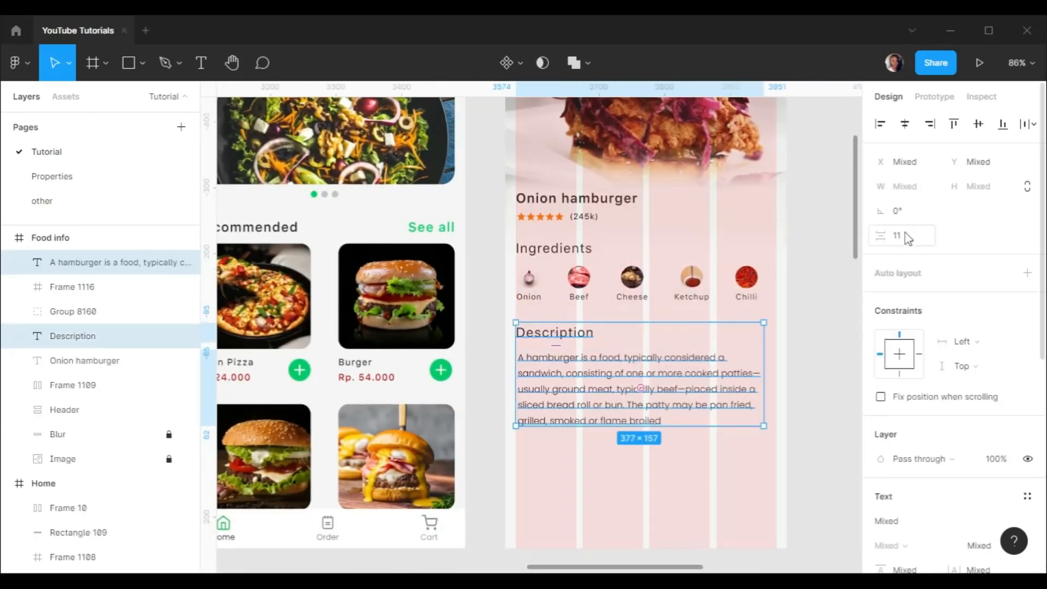
left_click(880, 124)
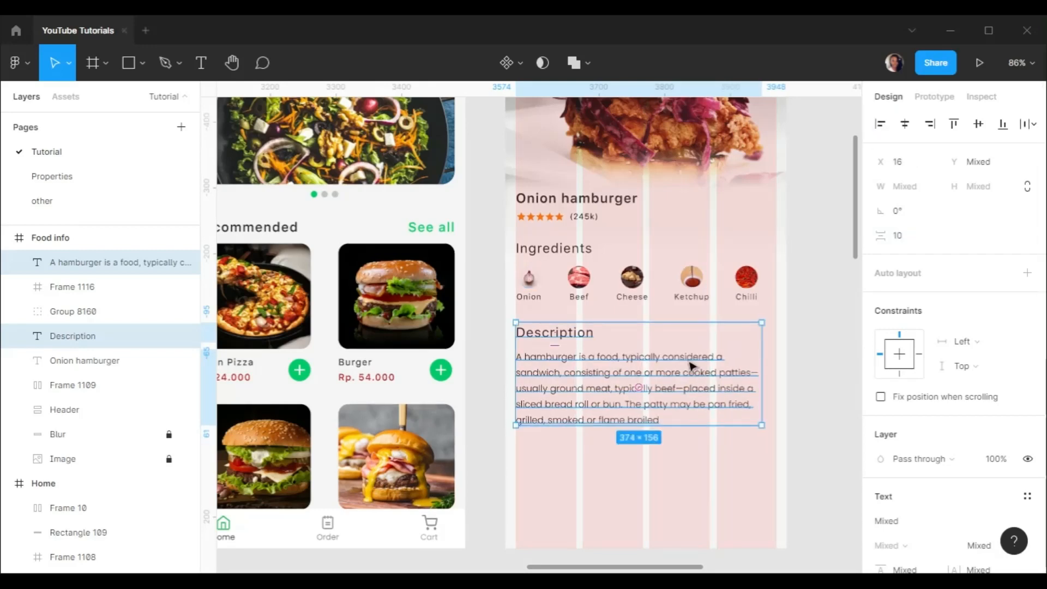
left_click(707, 434)
Wrap the Description heading and its paragraph together in a single frame
left_click(603, 369)
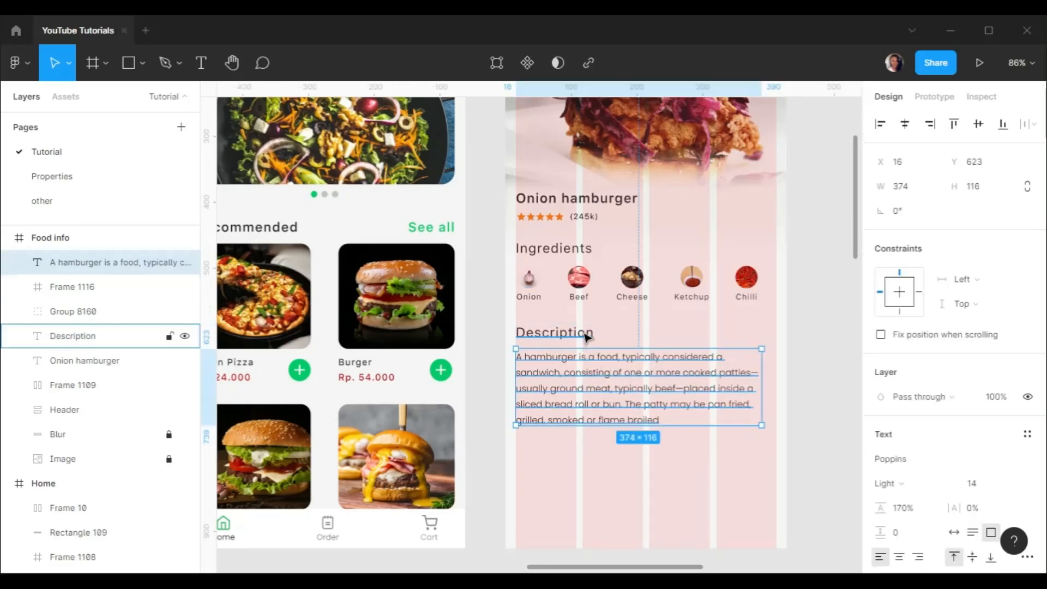
left_click(587, 334, "shift")
right_click(639, 364)
left_click(666, 331)
scroll(606, 349, "down", 2)
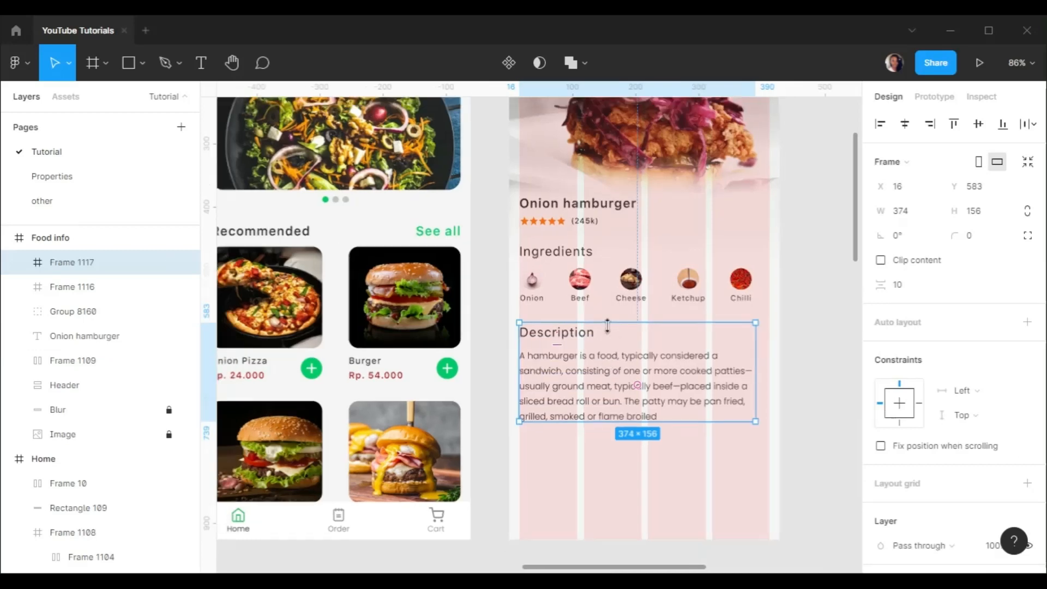
Duplicate the Description heading below the paragraph and change the copy's text to "Price"
scroll(582, 327, "up", 5)
left_click(596, 341)
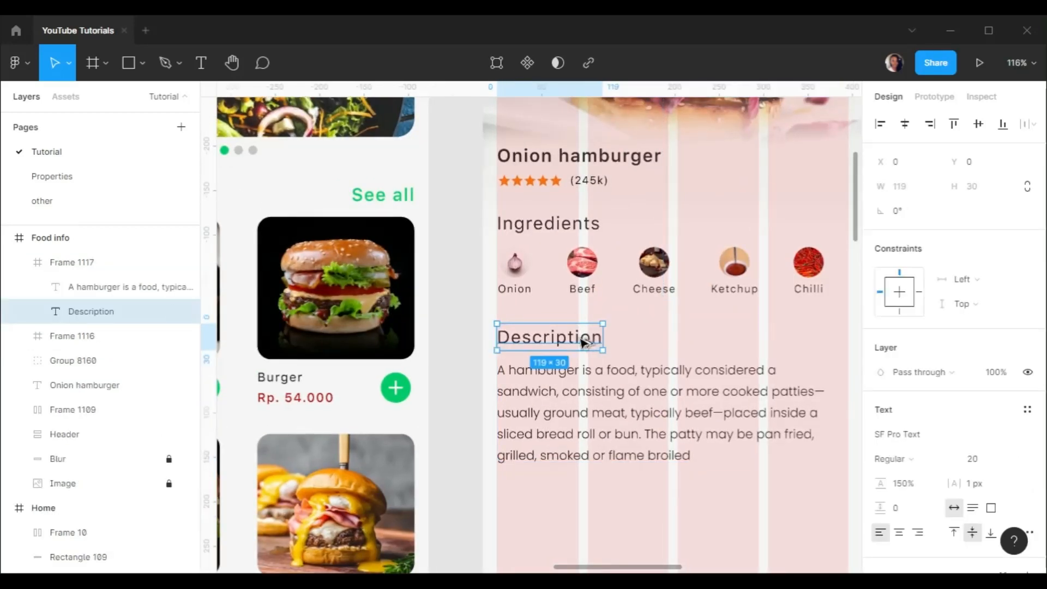
left_click_drag(582, 342, 584, 506)
double_click(567, 505)
type("P")
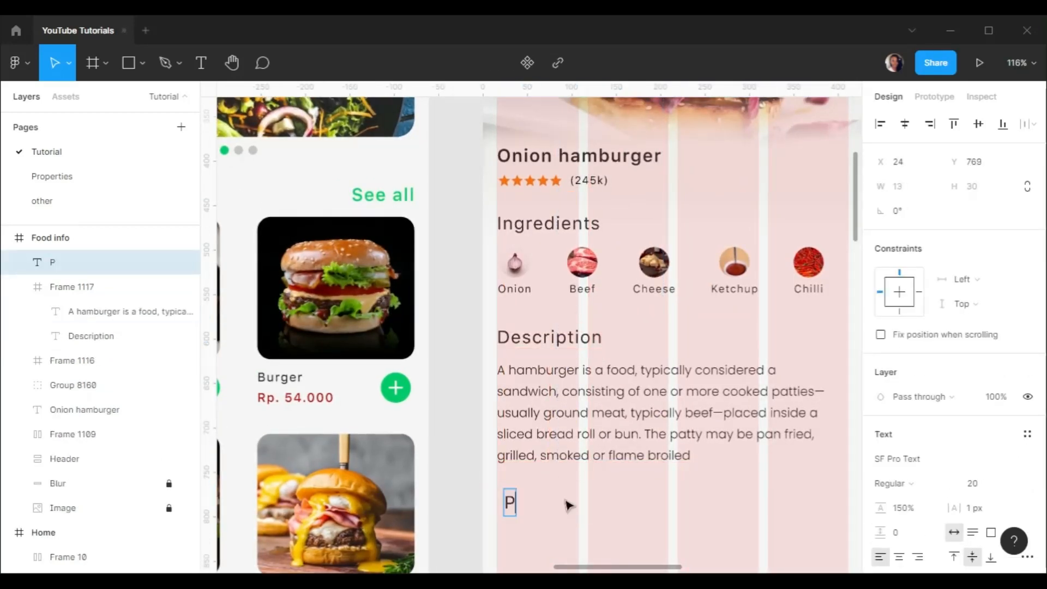
type("rice")
key("Escape")
Move the Price heading to X 16, Y 763, in line with the other headings
scroll(505, 398, "down", 2)
scroll(487, 404, "down", 3)
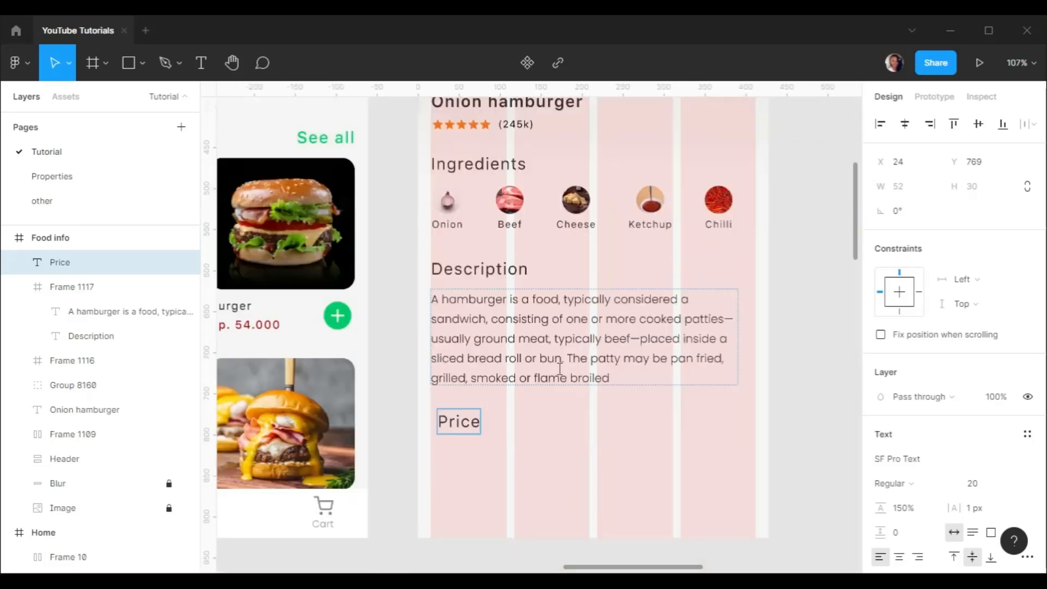
left_click_drag(458, 404, 454, 402)
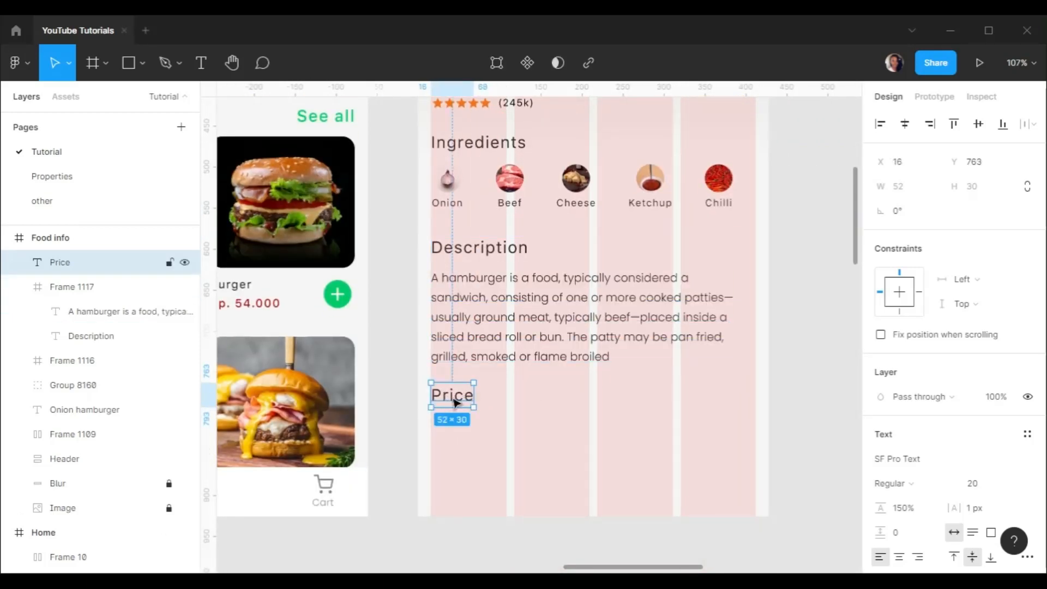
Duplicate the Price heading directly below at Y 803 and change the copy's text to "Rp.54.000"
left_click_drag(456, 402, 462, 427)
double_click(459, 427)
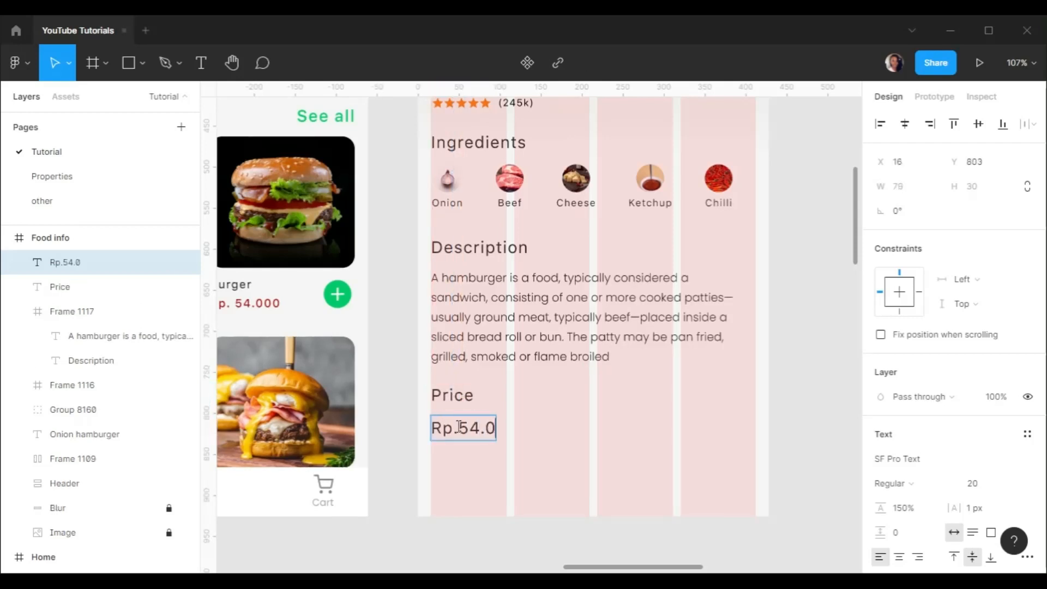
key("ctrl+a")
Set the Rp.54.000 text to font size 14 and Semibold weight
scroll(560, 289, "down", 3)
scroll(562, 284, "left", 2)
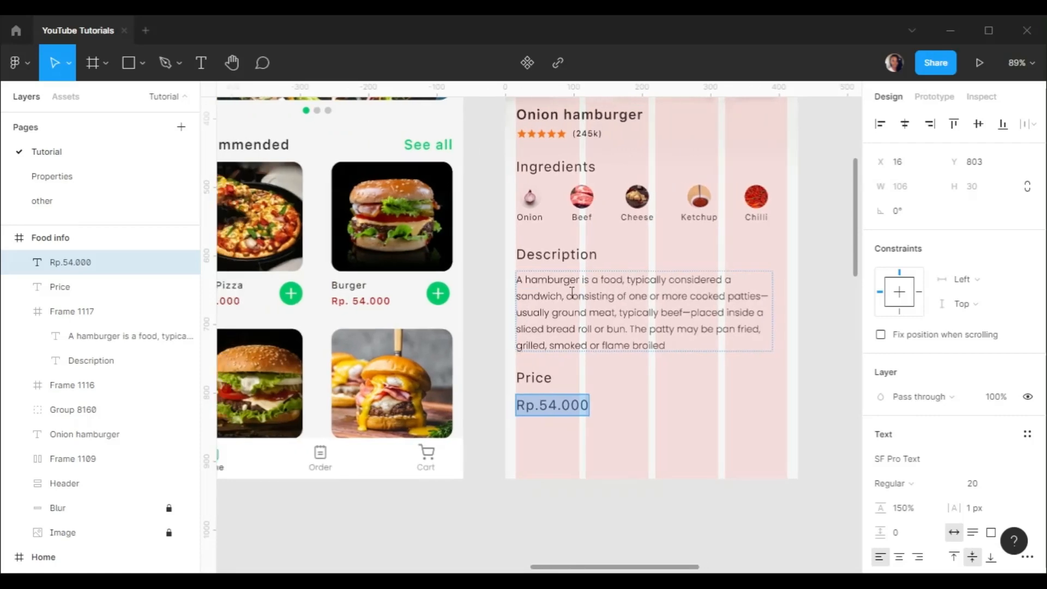
scroll(603, 374, "down", 5)
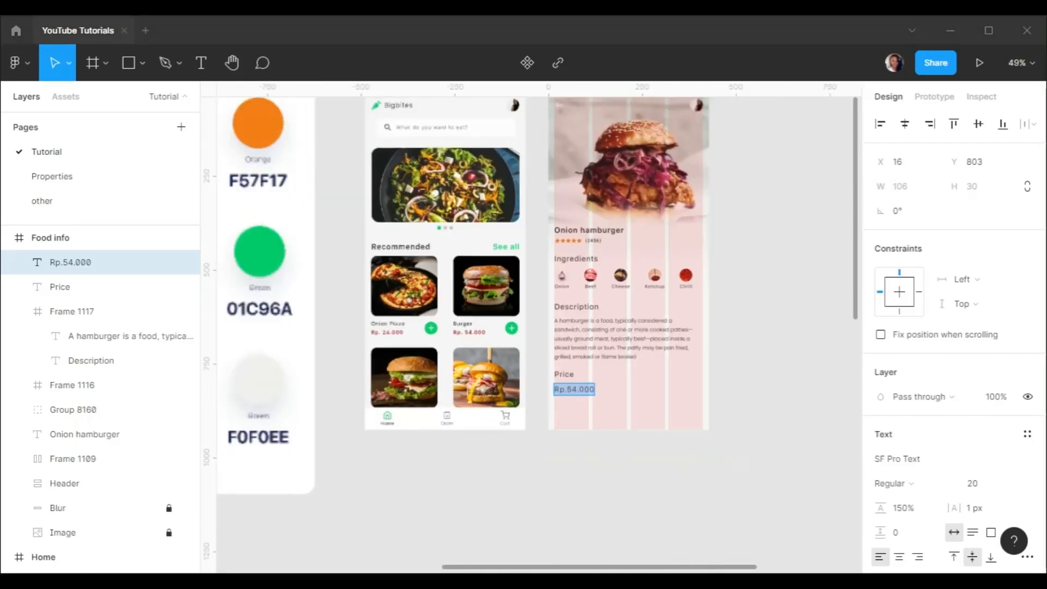
scroll(666, 206, "up", 3)
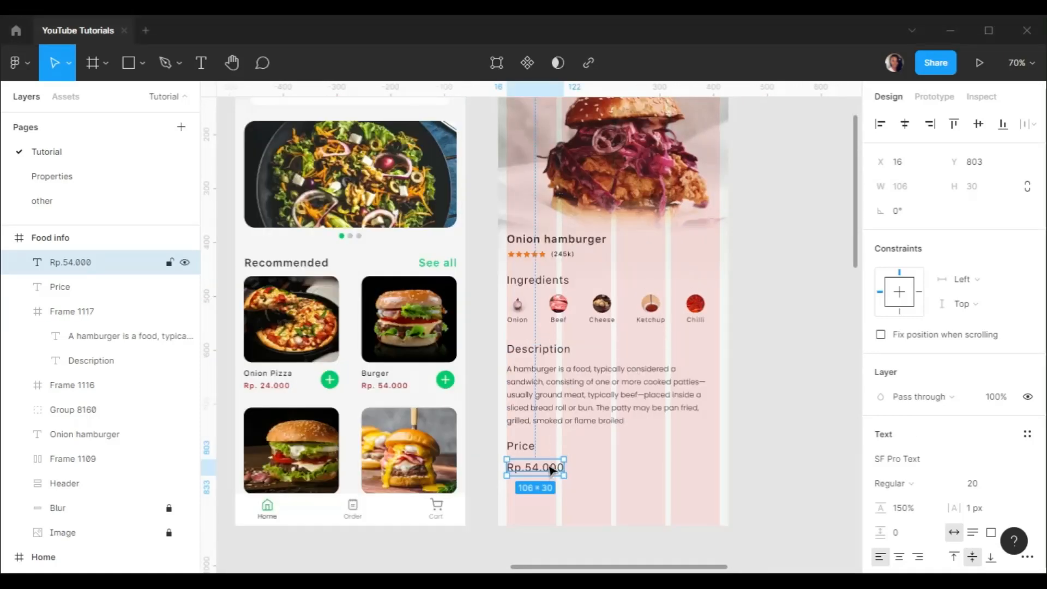
left_click(981, 487)
type("14")
key("Return")
left_click(923, 483)
left_click(921, 375)
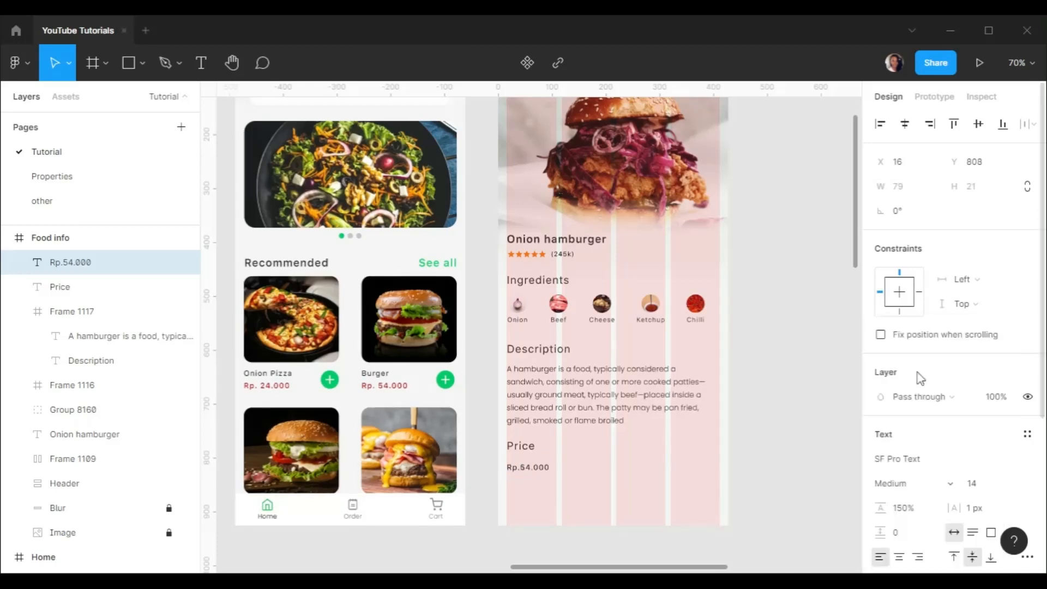
left_click(905, 483)
left_click(930, 387)
Recolour the Rp.54.000 text with the red B71C1C sampled from the Colors frame
scroll(594, 449, "down", 2)
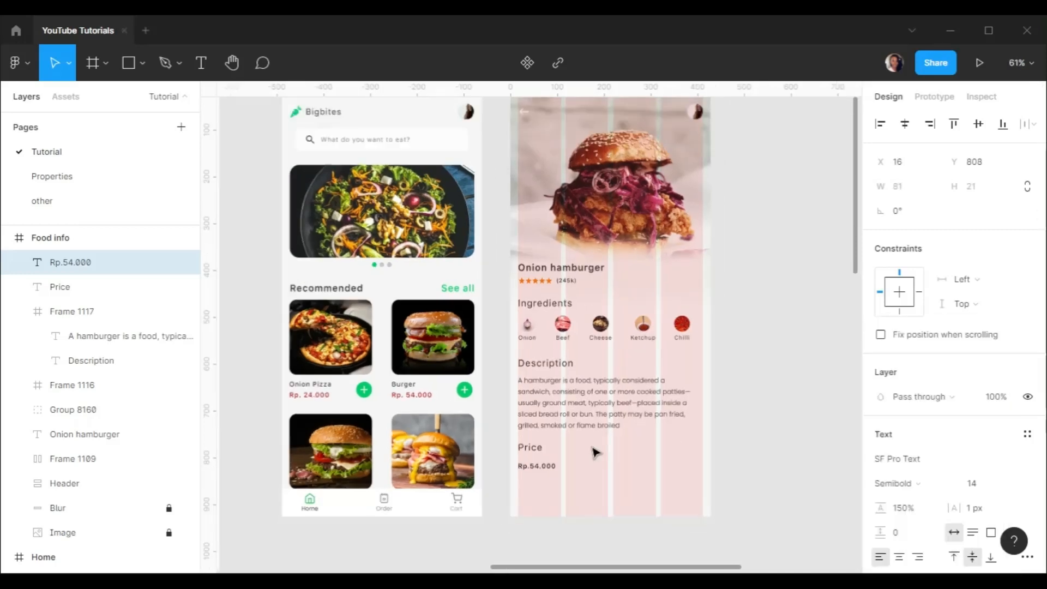
scroll(594, 449, "left", 3)
scroll(773, 440, "down", 1)
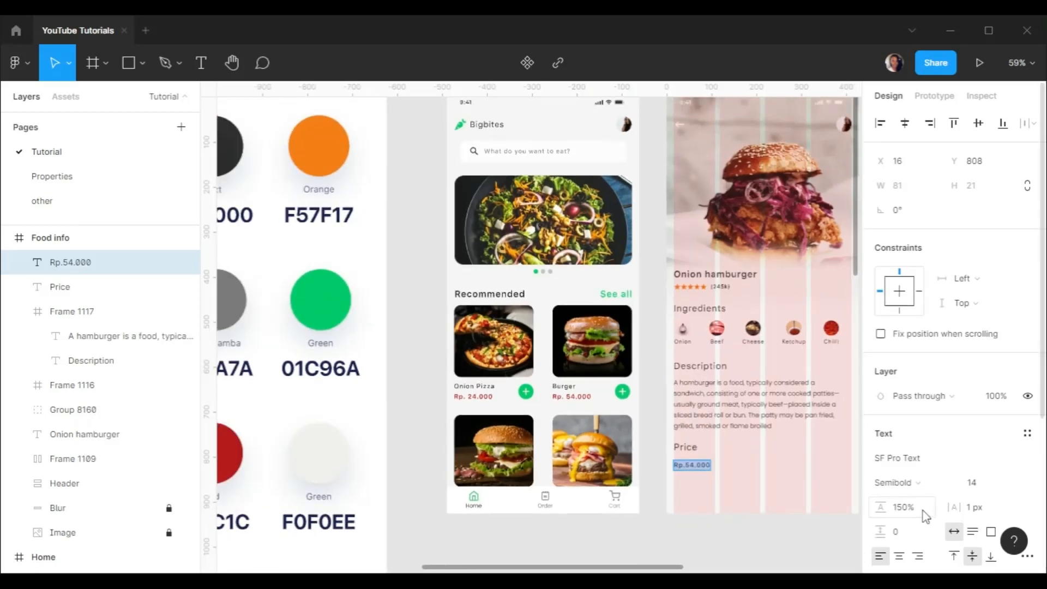
scroll(924, 510, "down", 4)
left_click(881, 404)
left_click(701, 404)
scroll(423, 400, "down", 1)
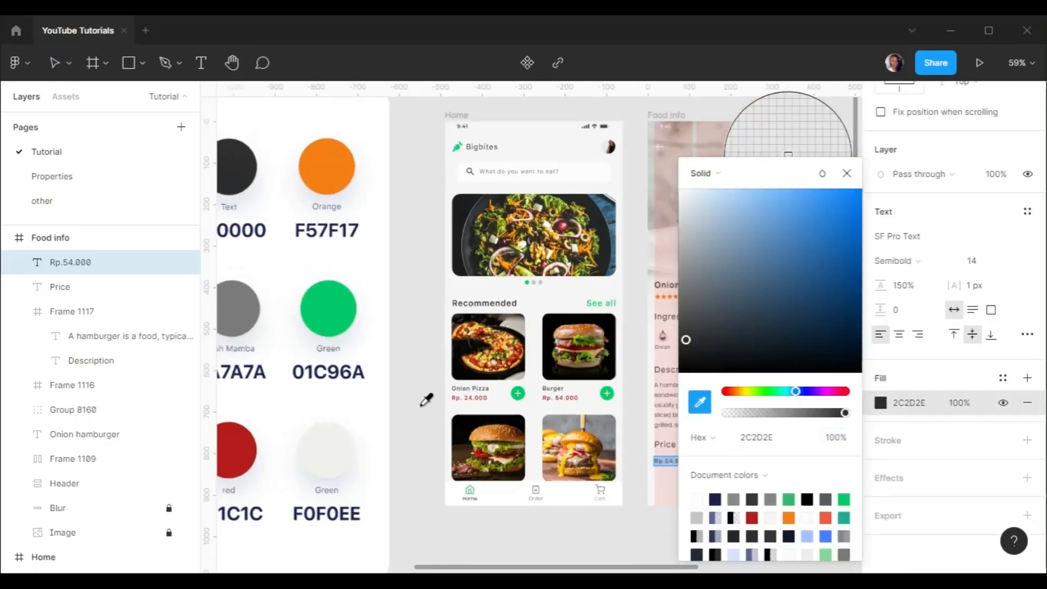
scroll(276, 435, "down", 2)
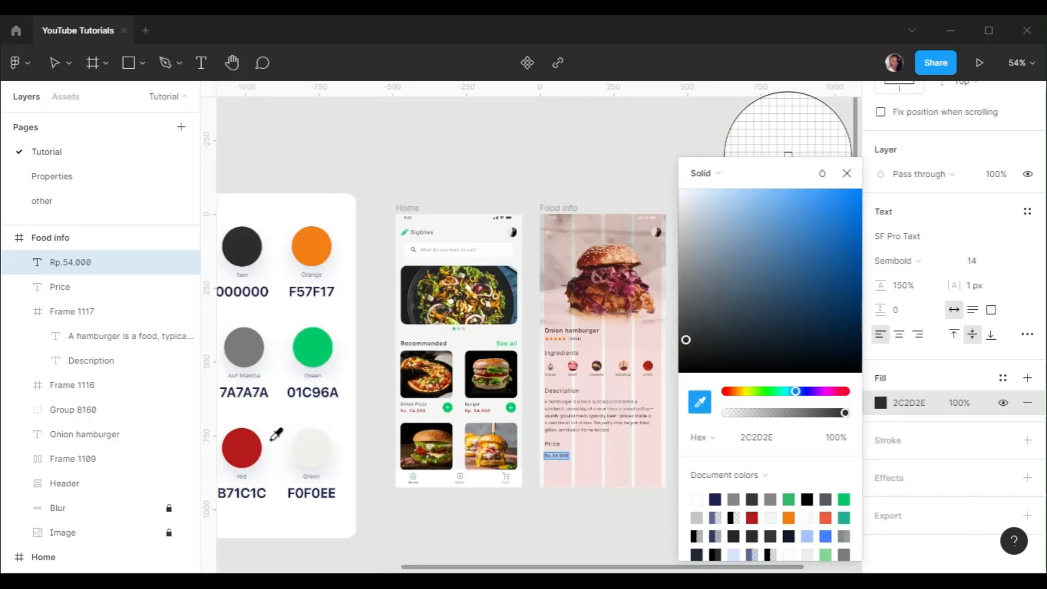
left_click(242, 446)
key("Escape")
Set the spacing between the Price heading and Rp.54.000 to 6 and combine them in a vertical auto layout
scroll(556, 443, "up", 5)
scroll(538, 434, "up", 5)
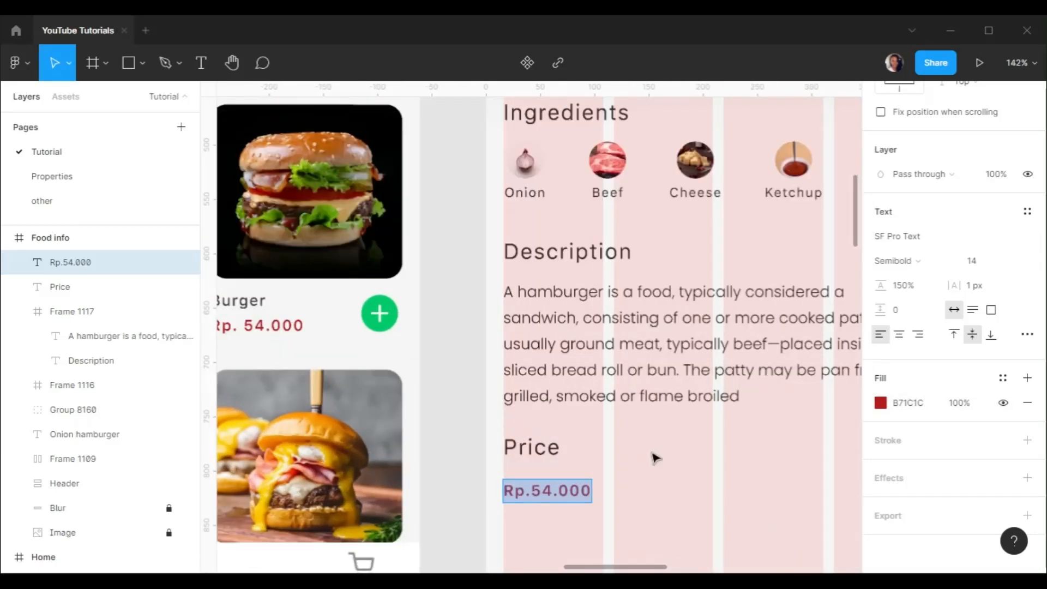
left_click(556, 448, "shift")
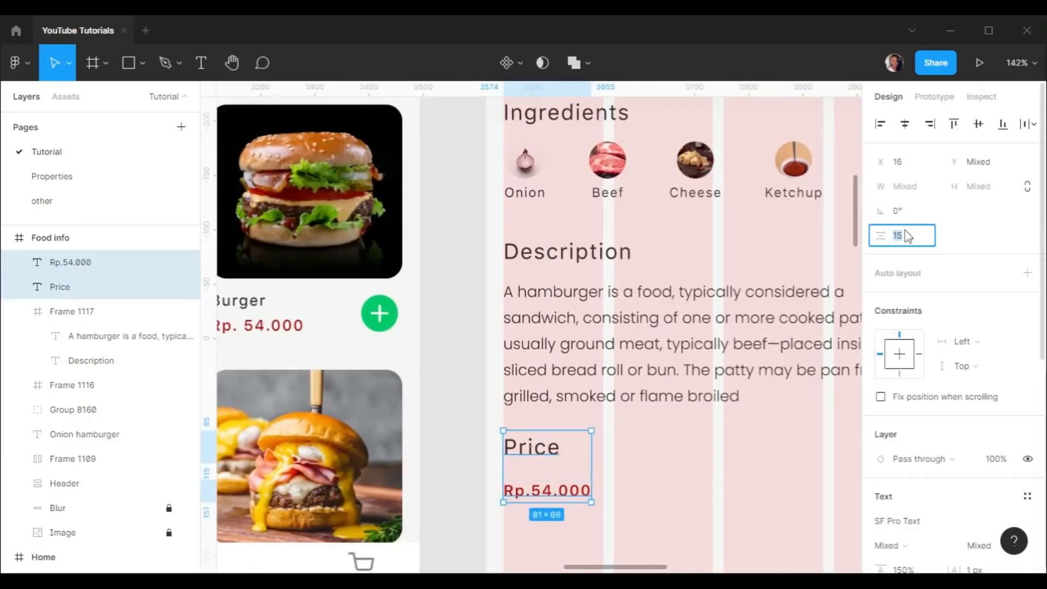
left_click(906, 235)
type("10")
key("Return")
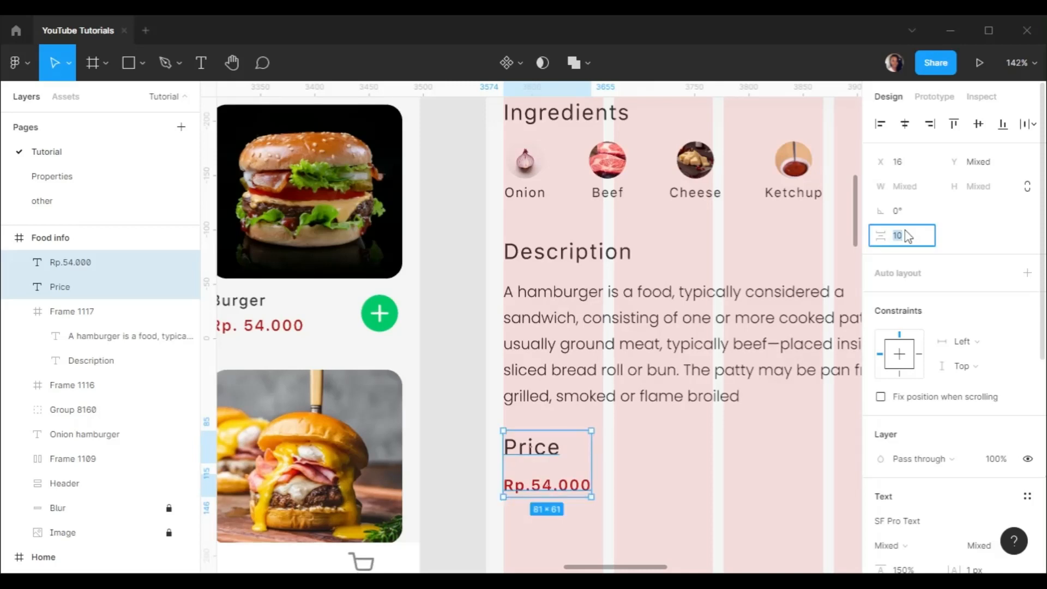
type("6")
key("Return")
left_click(1027, 273)
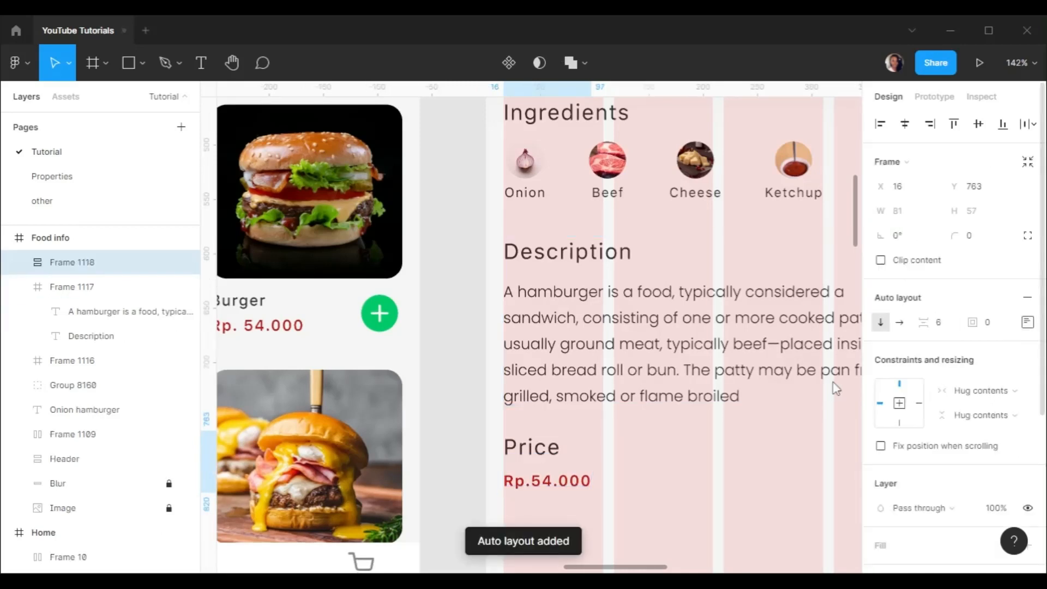
key("Escape")
Set the vertical spacing between the Description section and the Price section to 20
left_click(554, 448)
left_click(600, 397, "shift")
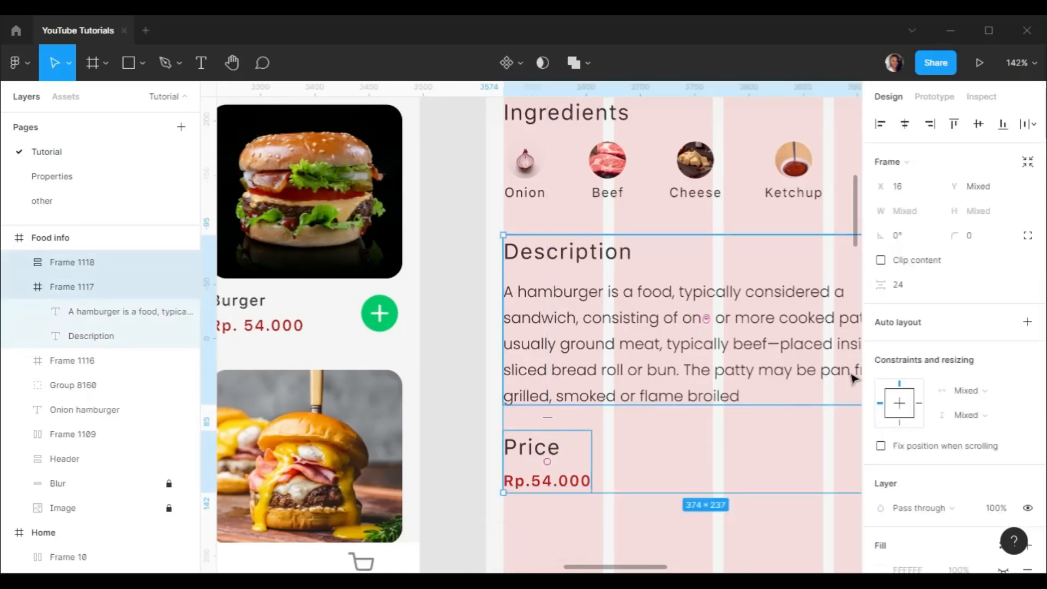
type("20")
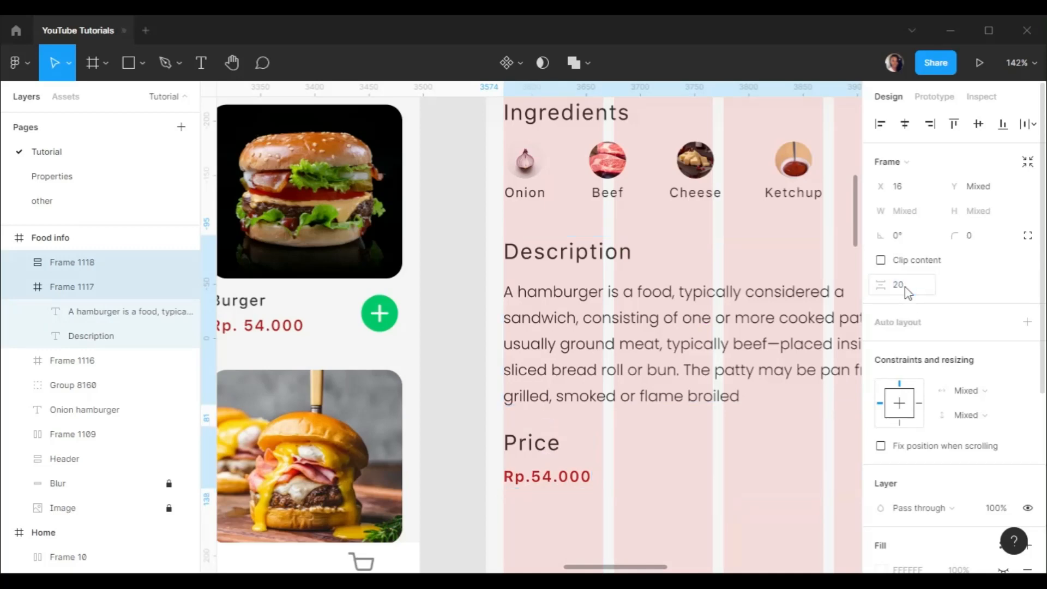
key("Return")
Group the Home frame's bottom navigation items with their white background and paste a copy of the group into the Food info frame
scroll(626, 232, "down", 5)
left_click(727, 380)
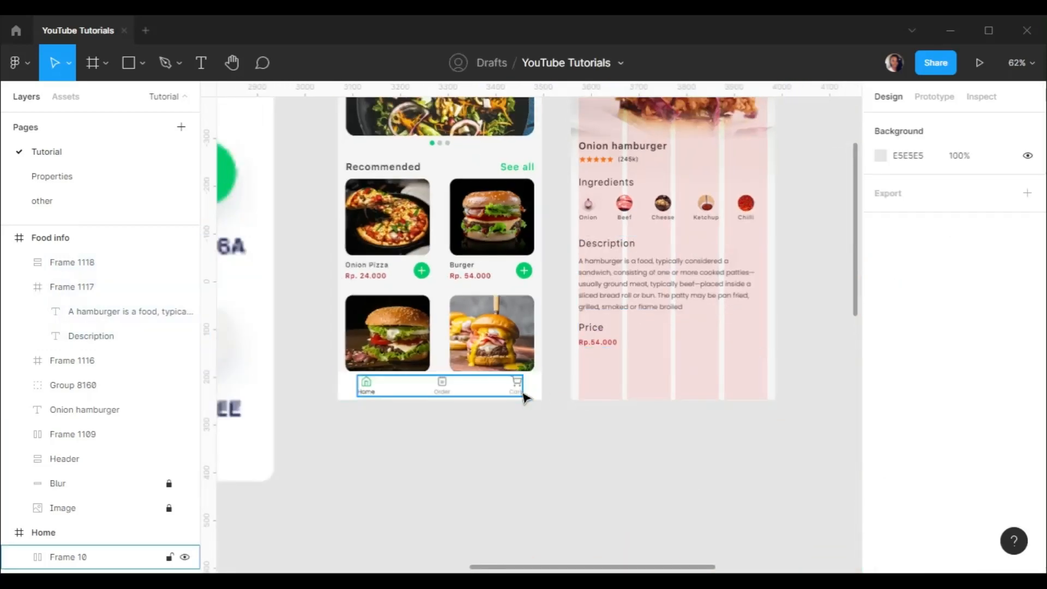
left_click(521, 391)
left_click(537, 384, "shift")
key("ctrl+g")
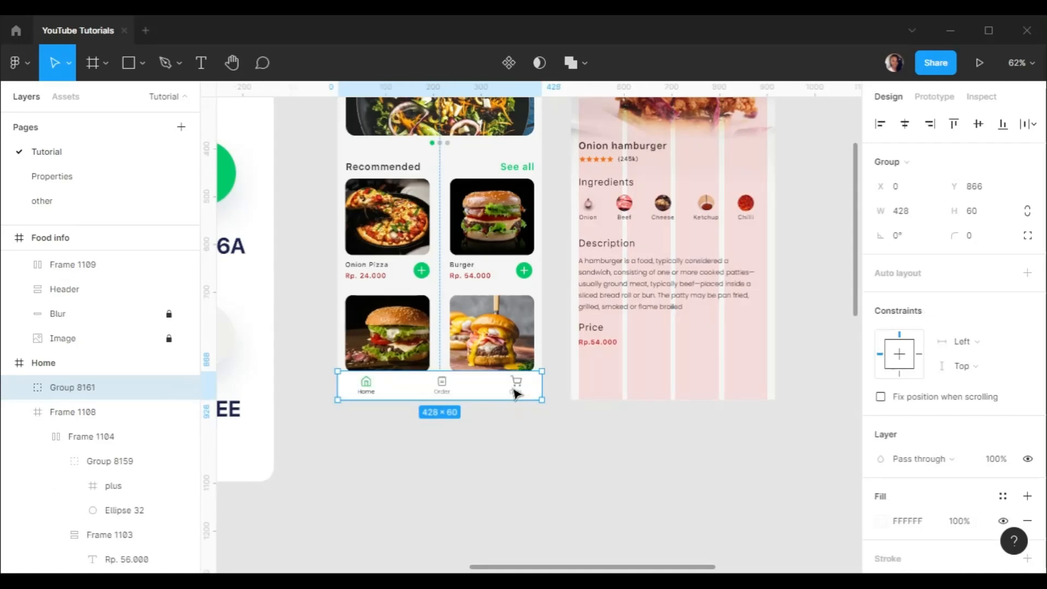
key("ctrl+c")
left_click(703, 374)
key("ctrl+v")
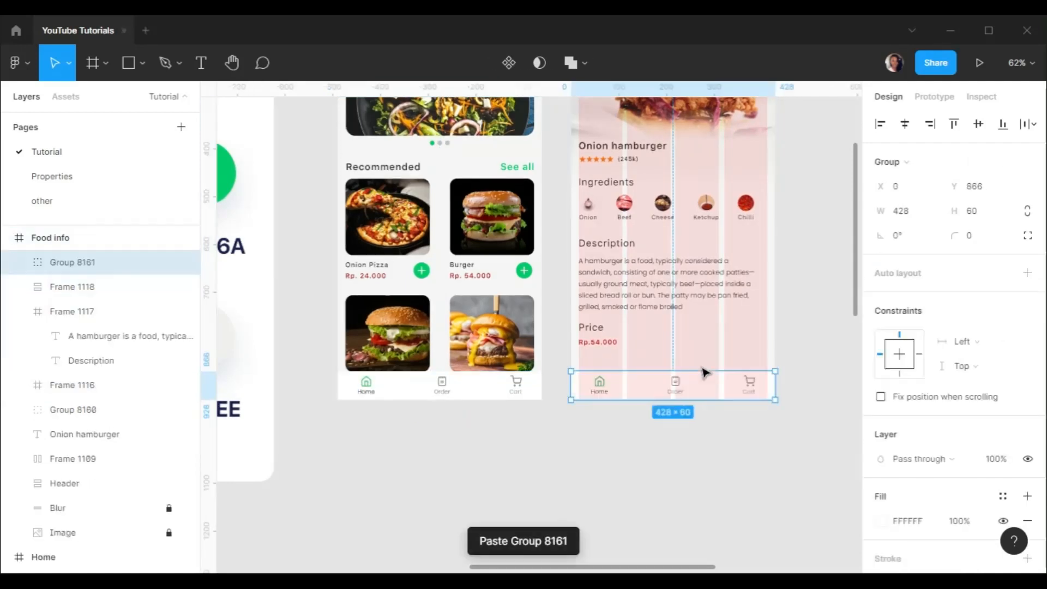
Add the text "Order" above the Food info navigation bar at font size 16, placed at X 182, Y 823
scroll(702, 374, "up", 2)
scroll(702, 373, "up", 3)
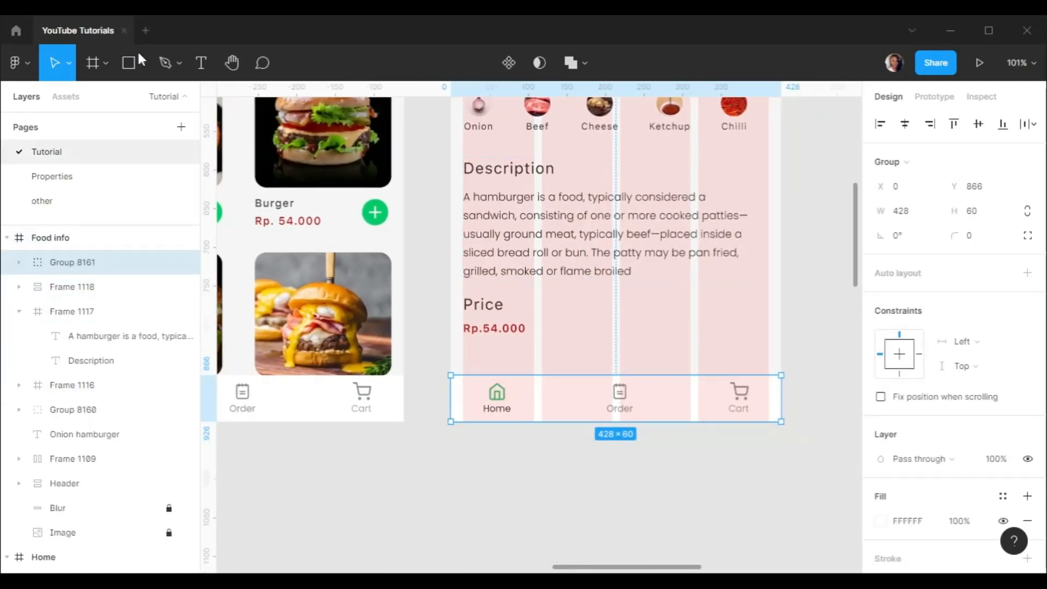
key("t")
left_click(591, 352)
type("0")
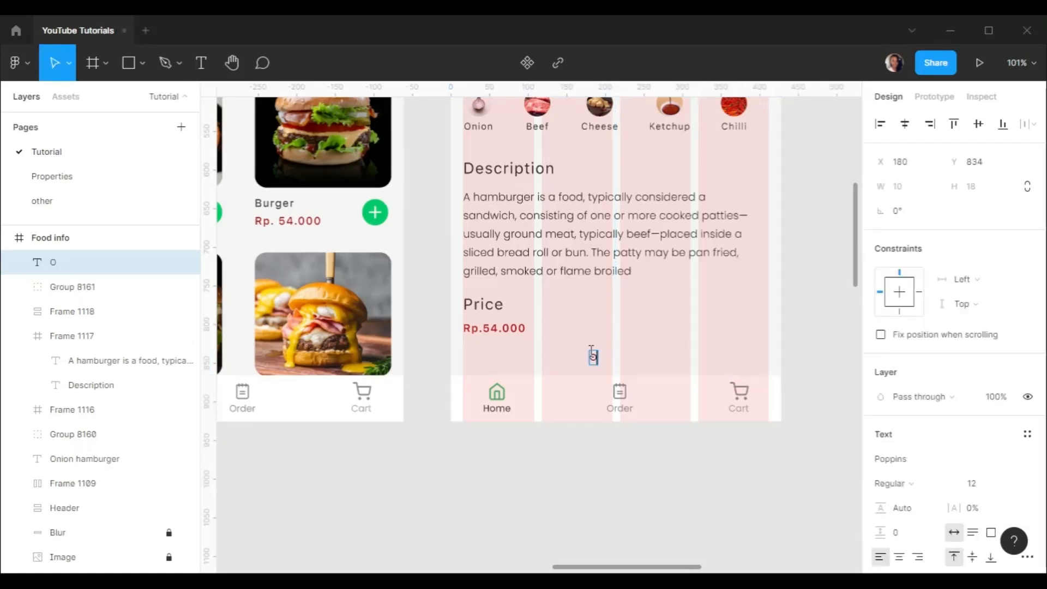
key("ctrl+a")
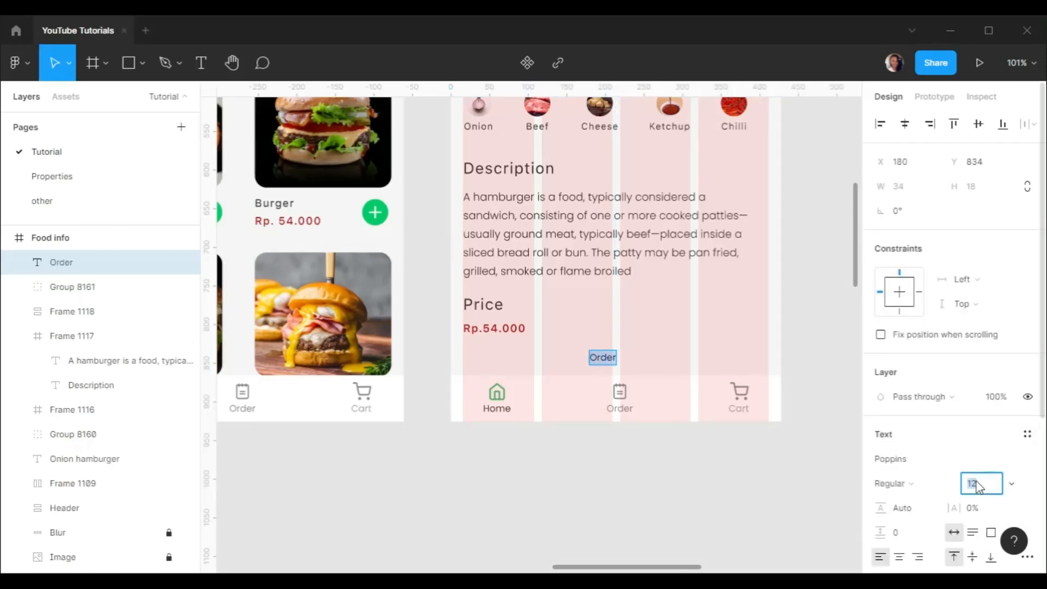
left_click(610, 358)
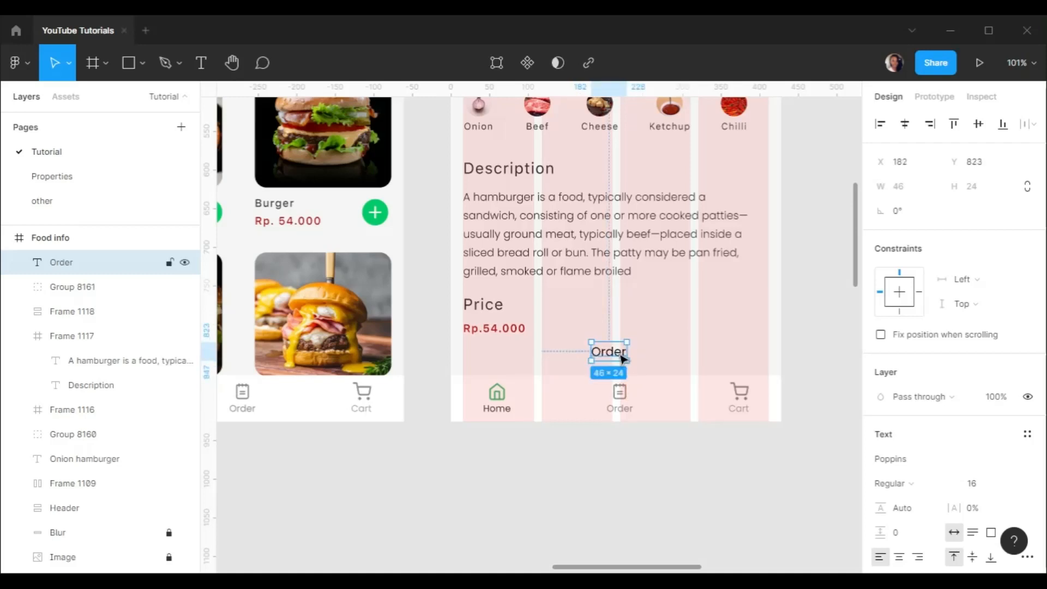
Wrap the Order text above the navigation bar in an auto layout with vertical padding 8 and horizontal padding 44, and move it to X 155, Y 810
key("ctrl+g")
left_click(1030, 276)
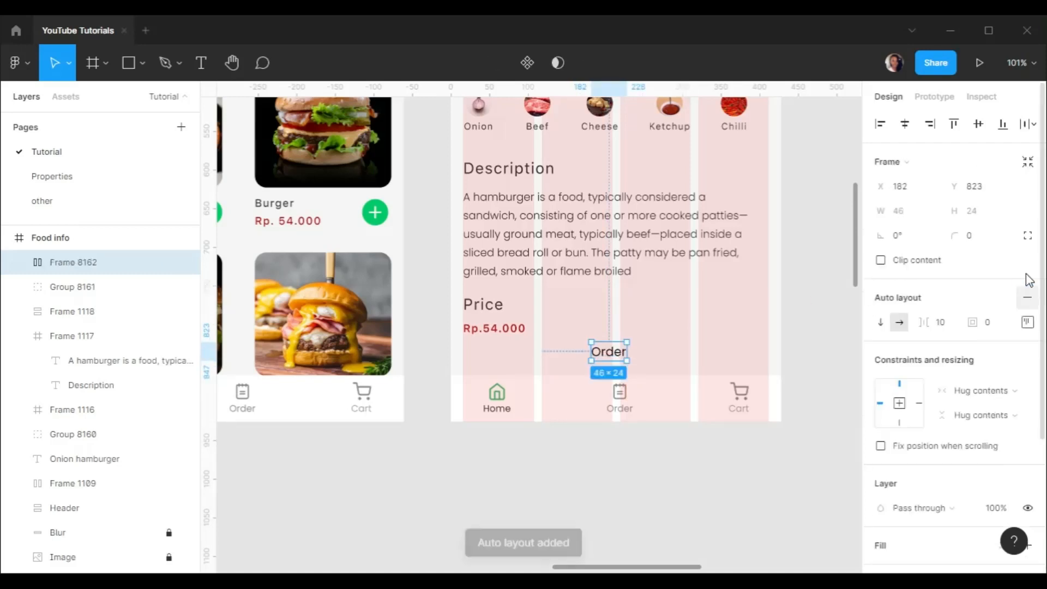
left_click(1028, 323)
left_click(984, 355)
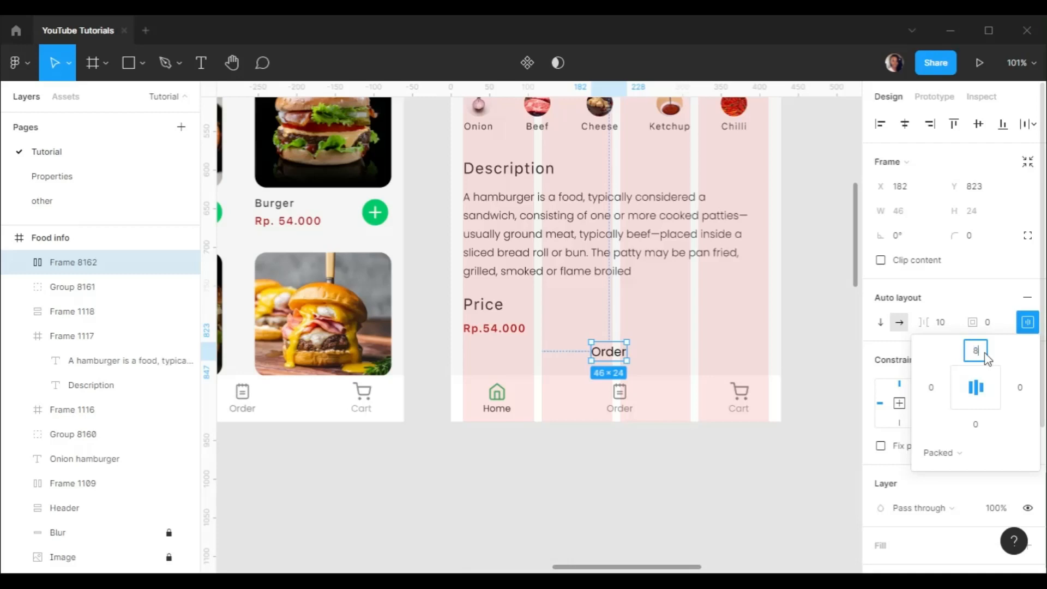
type("8")
left_click(976, 425)
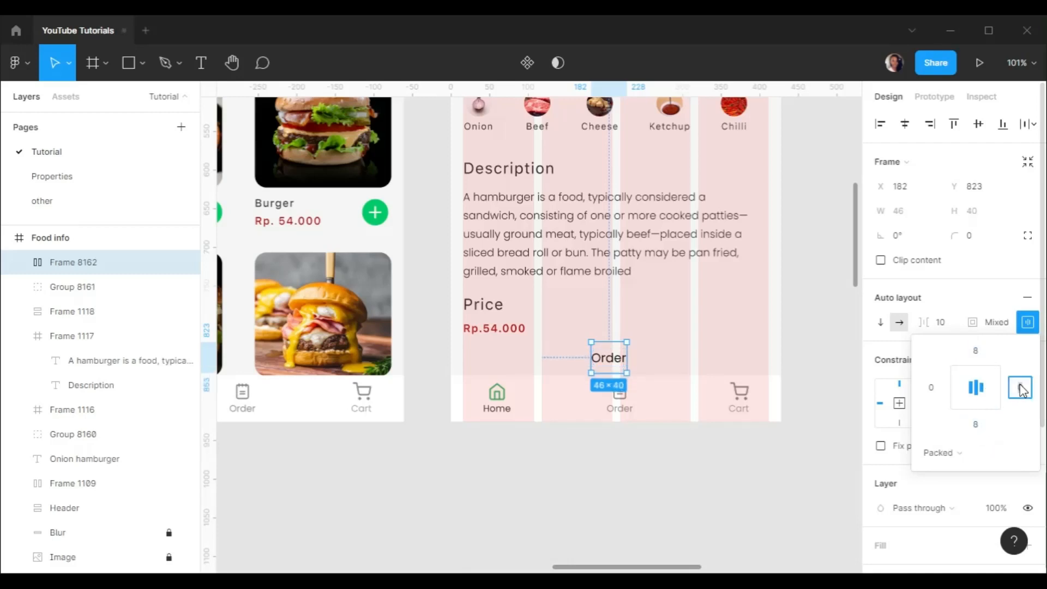
left_click(933, 391)
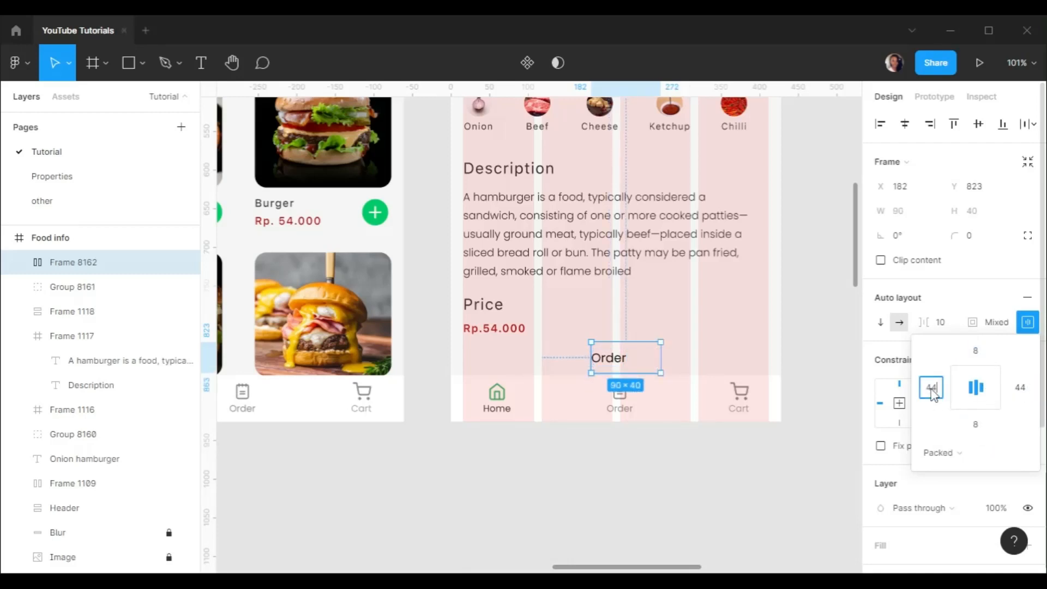
type("44")
left_click(818, 370)
left_click(657, 358)
left_click_drag(655, 360, 635, 345)
Fill the Order button with the green 01C96A sampled from the Colors frame and make its text white, FFFFFF
scroll(642, 340, "down", 5)
scroll(926, 404, "down", 1)
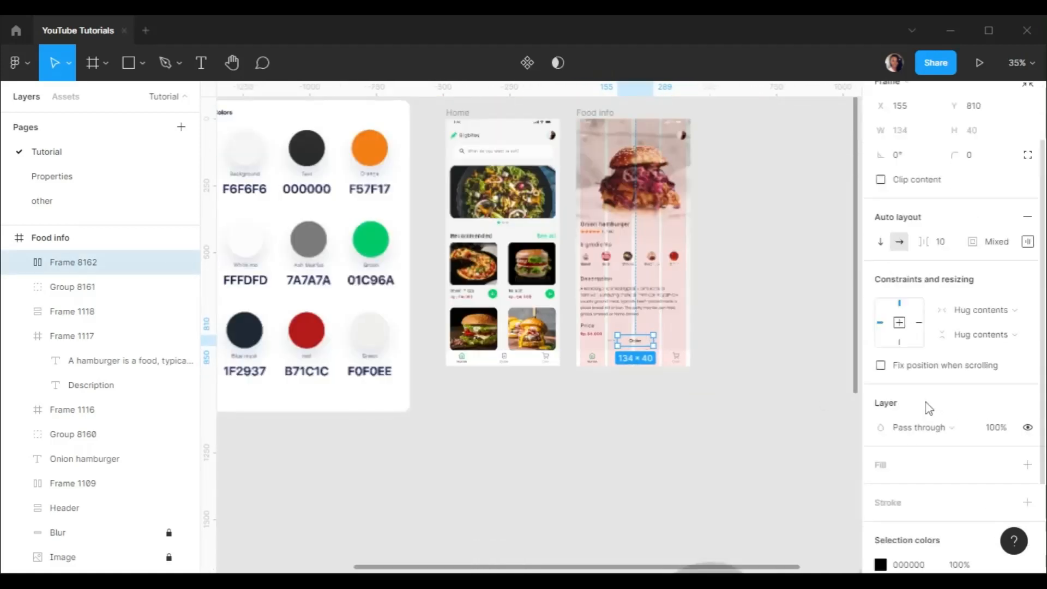
scroll(929, 408, "down", 2)
left_click(1027, 340)
left_click(880, 365)
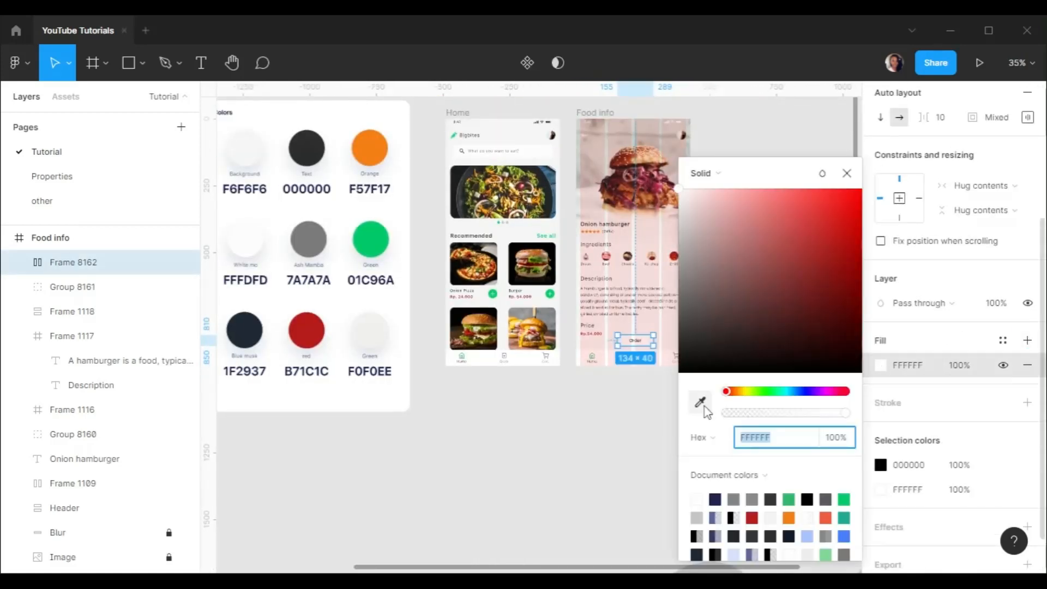
left_click(700, 402)
left_click(372, 240)
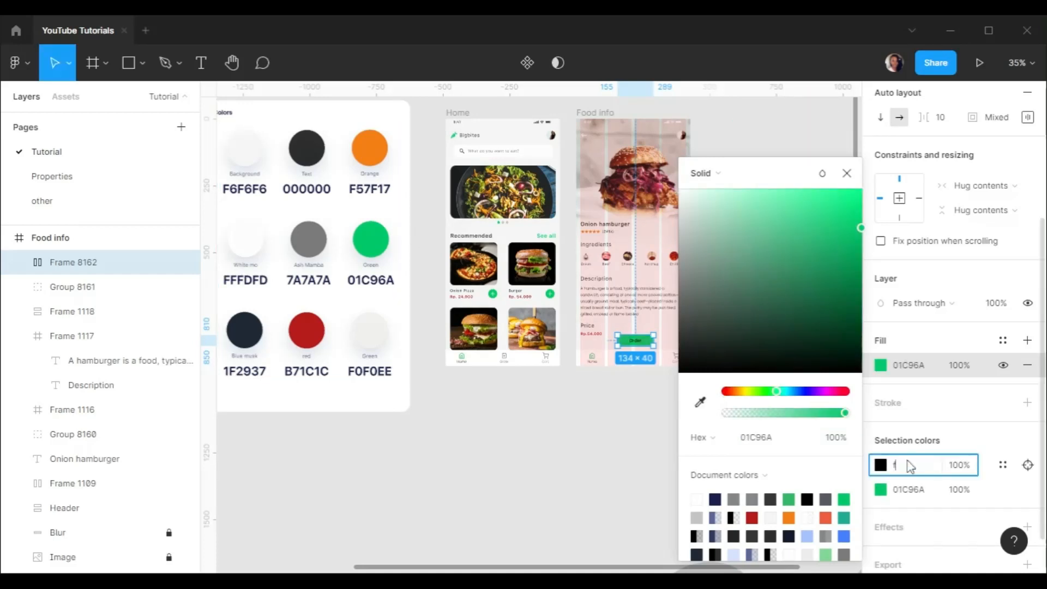
left_click(937, 205)
Round the Order button's corners with a radius of 20
scroll(988, 229, "up", 4)
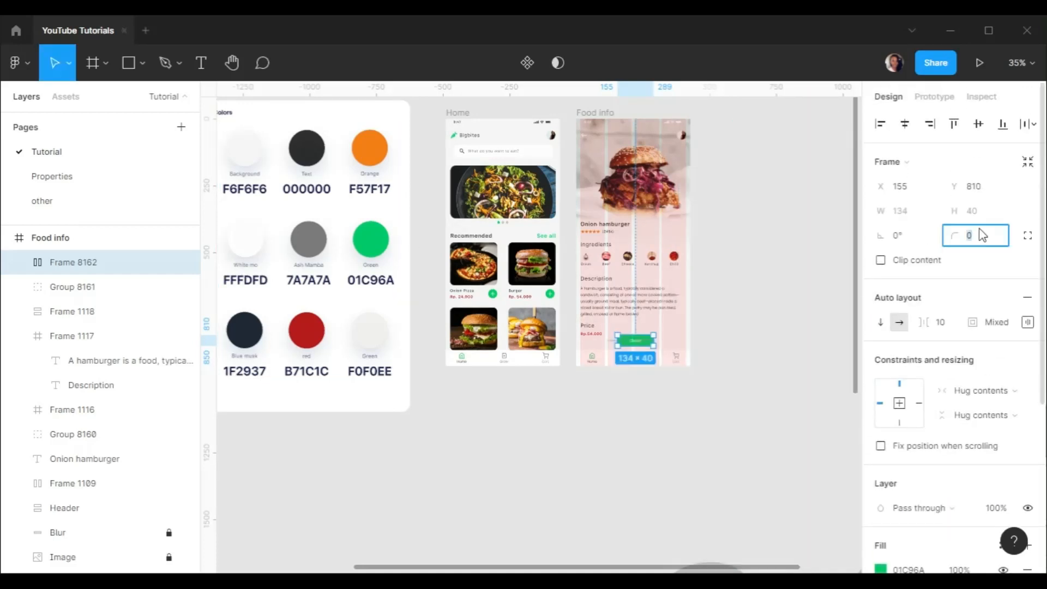
scroll(622, 302, "up", 5)
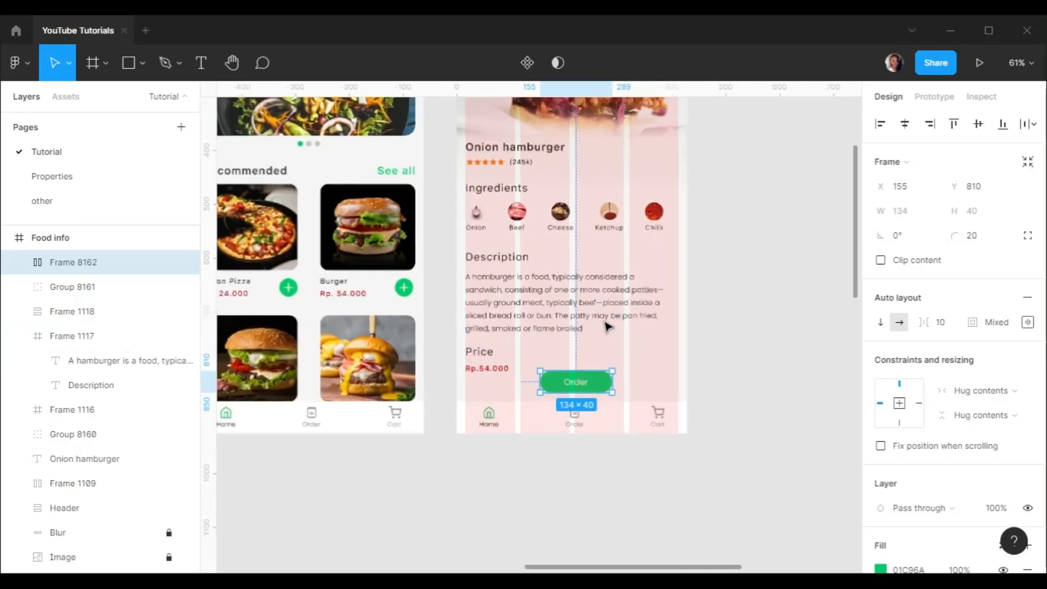
scroll(953, 452, "down", 2)
scroll(953, 451, "down", 3)
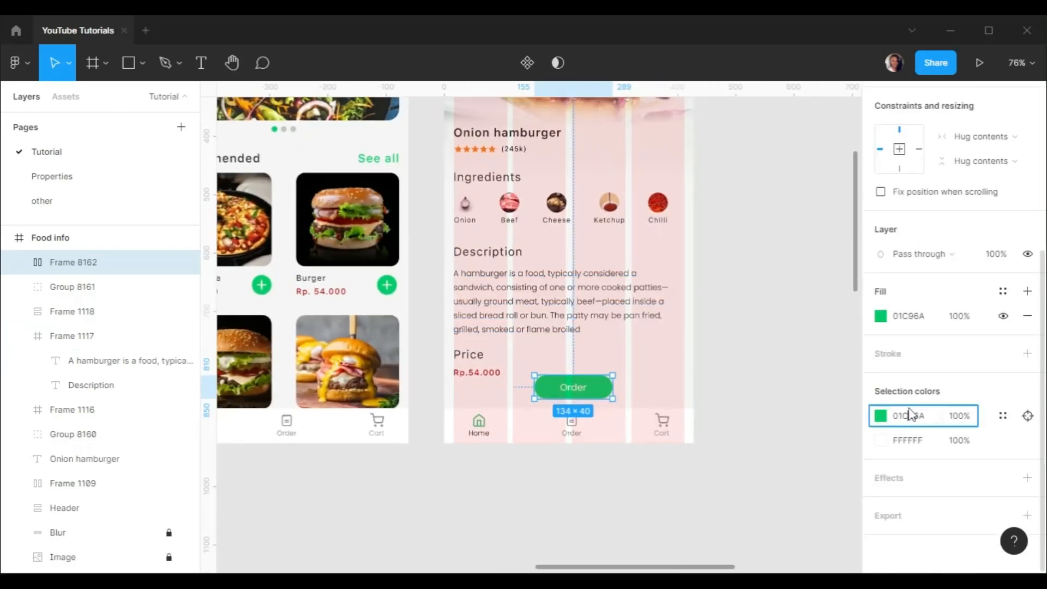
left_click(703, 359)
left_click(598, 385)
scroll(968, 398, "down", 5)
left_click(1027, 516)
scroll(1020, 464, "down", 2)
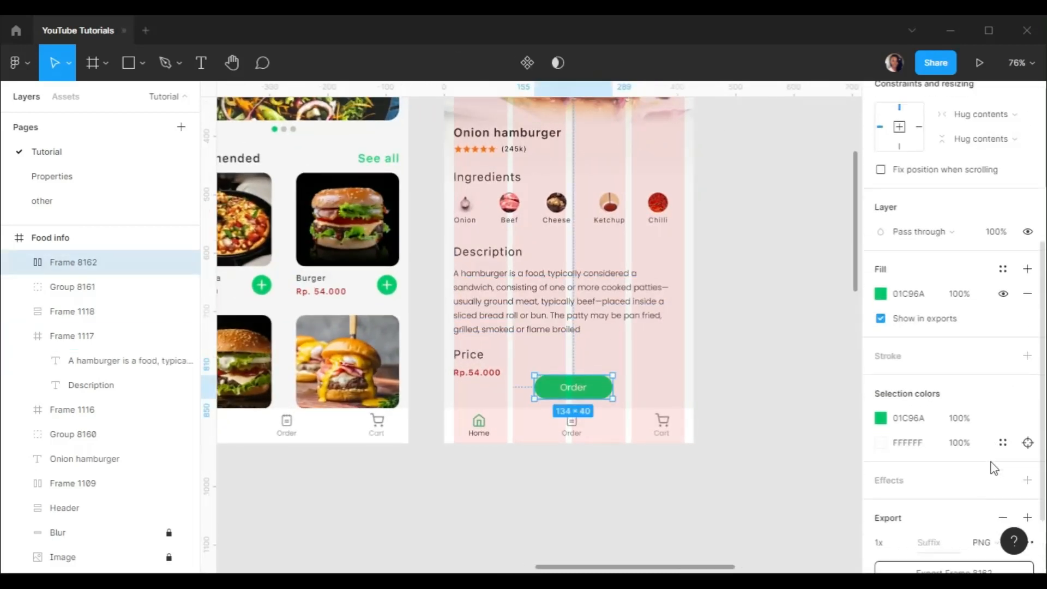
left_click(1012, 431)
Give the Order button a drop shadow with blur 20, Y 10 and colour 01C96A, and centre the button horizontally in the frame
left_click(1027, 475)
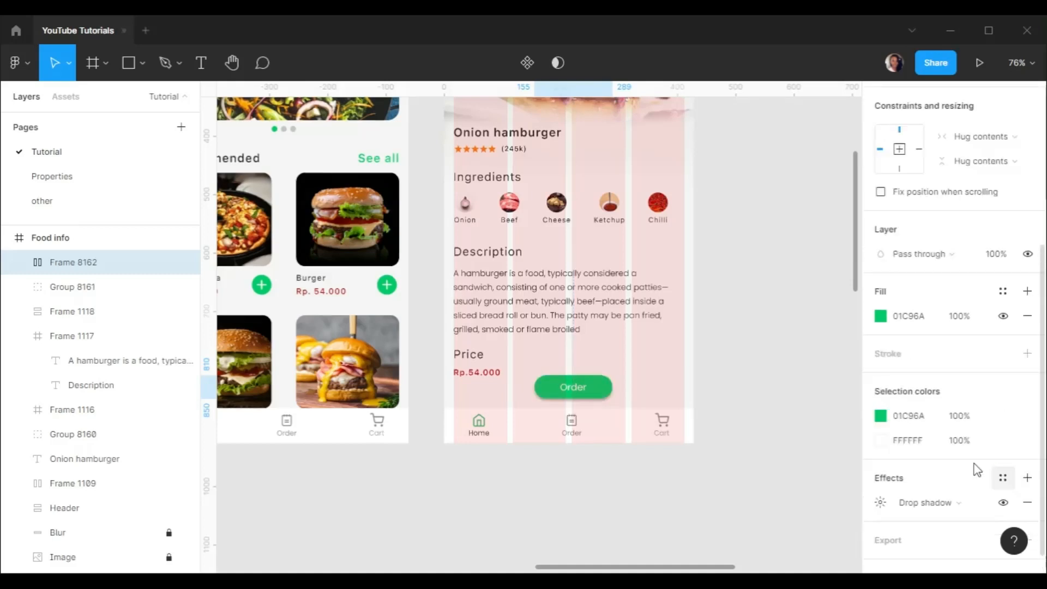
left_click(880, 478)
type("20")
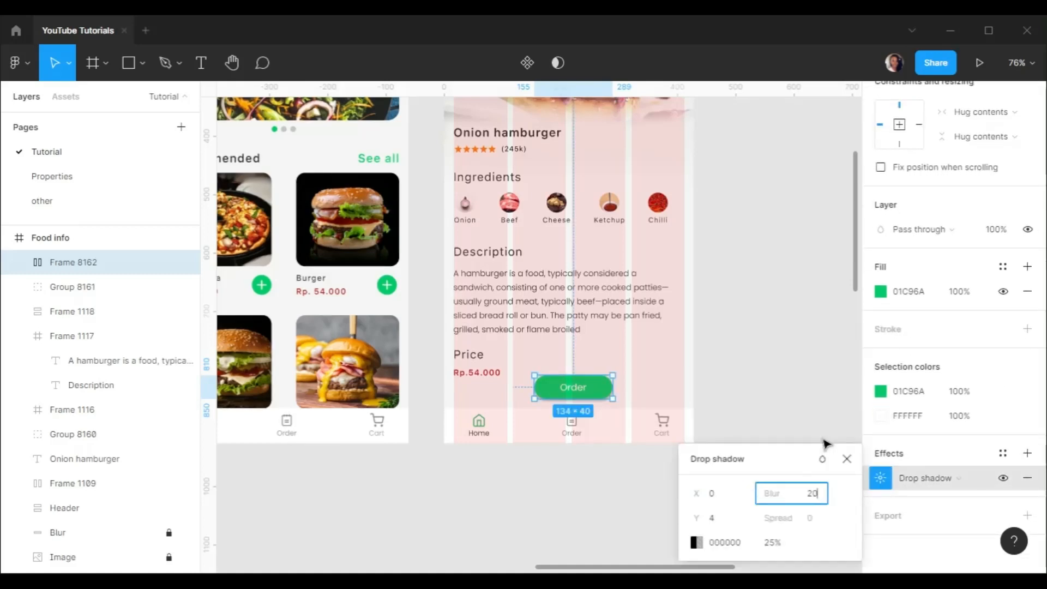
left_click(718, 519)
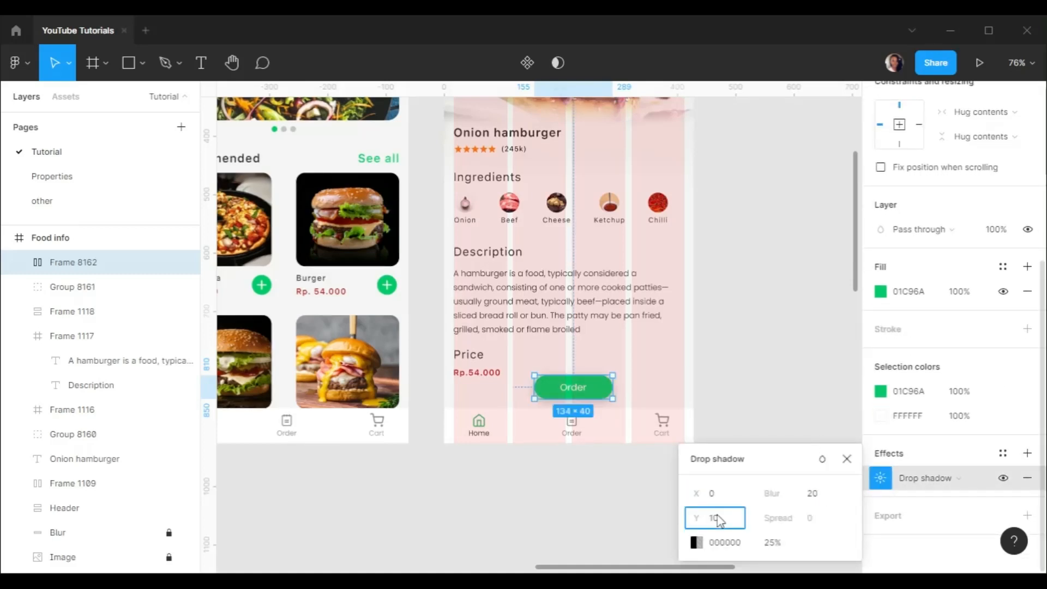
left_click(730, 543)
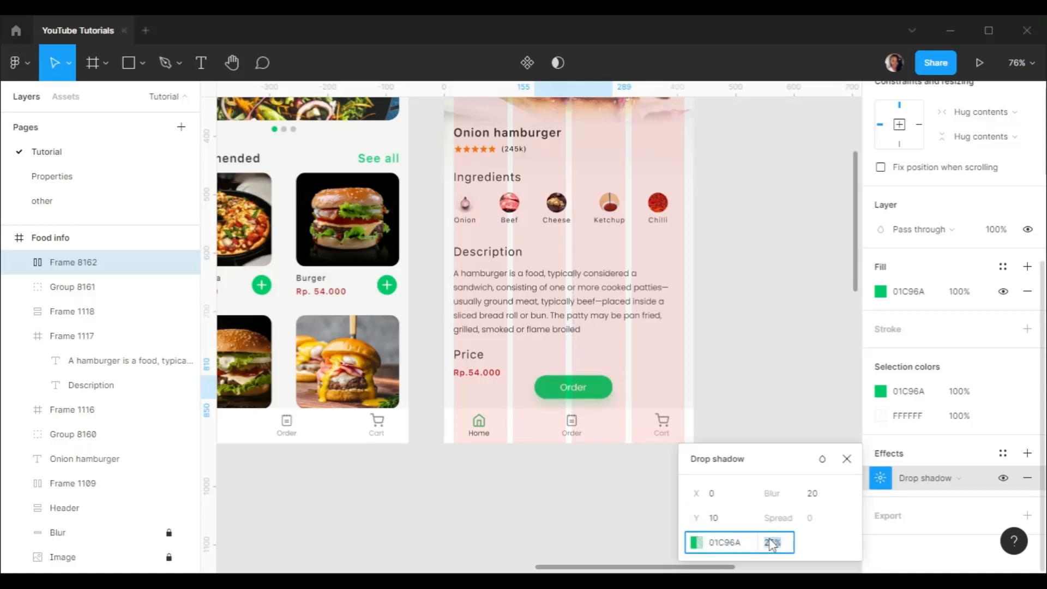
left_click(846, 458)
scroll(992, 164, "up", 5)
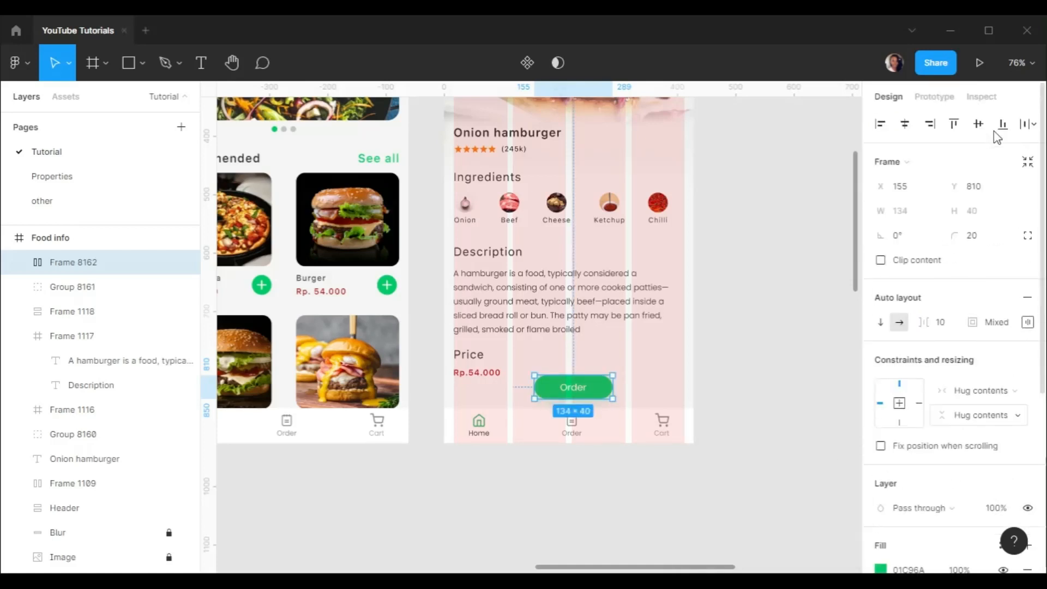
Set the vertical spacing between the star rating and the Ingredients section to 20
left_click(515, 159)
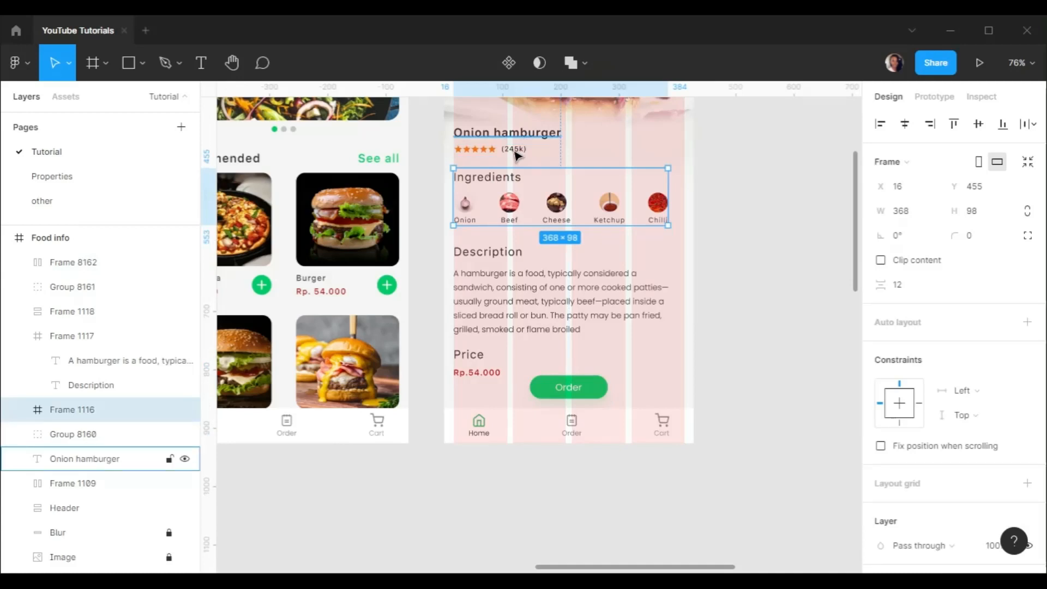
left_click(516, 153, "shift")
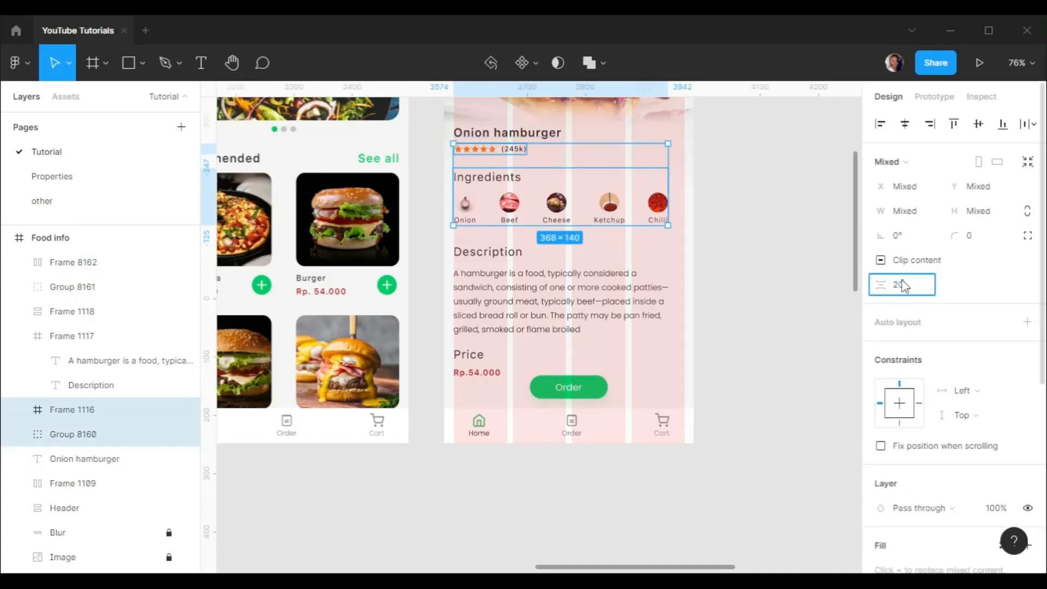
key("Return")
left_click(789, 289)
Set the vertical spacing between the Ingredients section and the Description section to 20
left_click(530, 288)
left_click(582, 211, "shift")
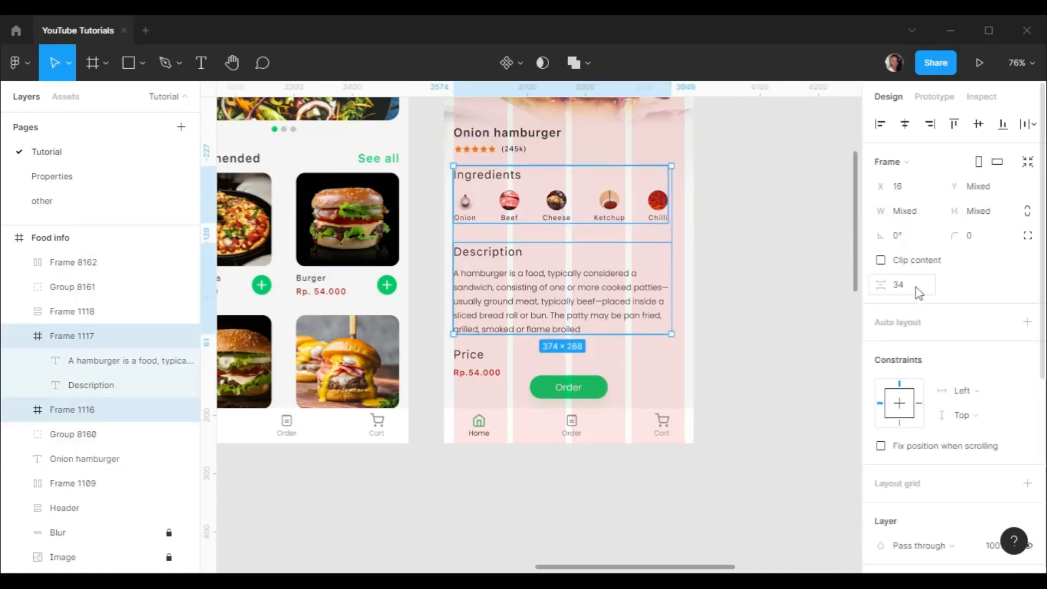
type("20")
key("Return")
left_click(782, 252)
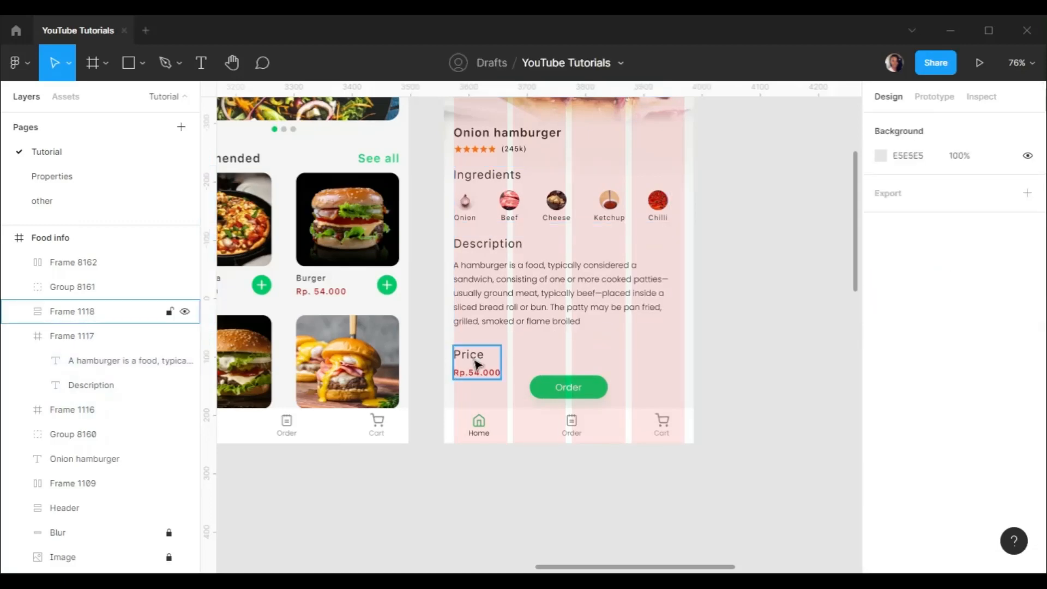
Restore a vertical spacing of 20 between the Description section and the Price section
left_click(477, 362)
left_click(524, 307, "shift")
key("Return")
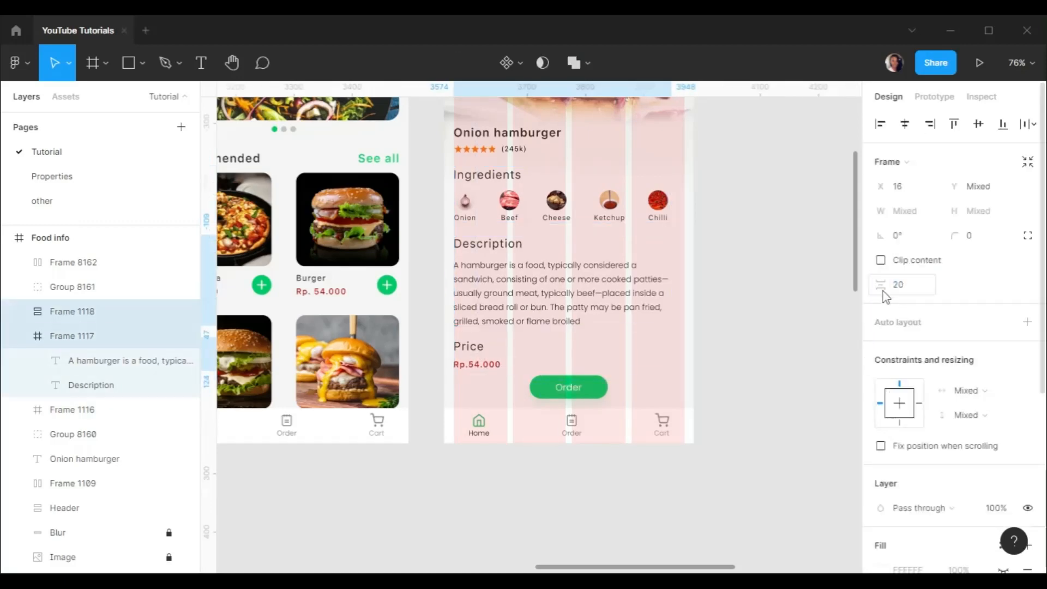
left_click(728, 243)
Hide the 4-column layout grid on the Food info frame
scroll(726, 241, "down", 2)
left_click(593, 167)
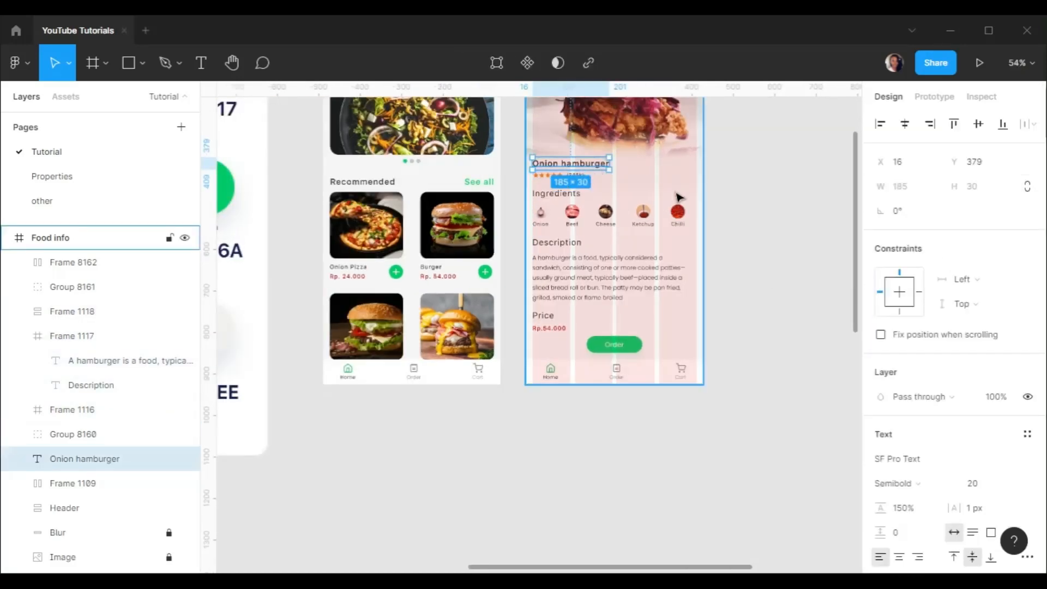
scroll(682, 194, "down", 1)
scroll(683, 195, "up", 3)
left_click(542, 117)
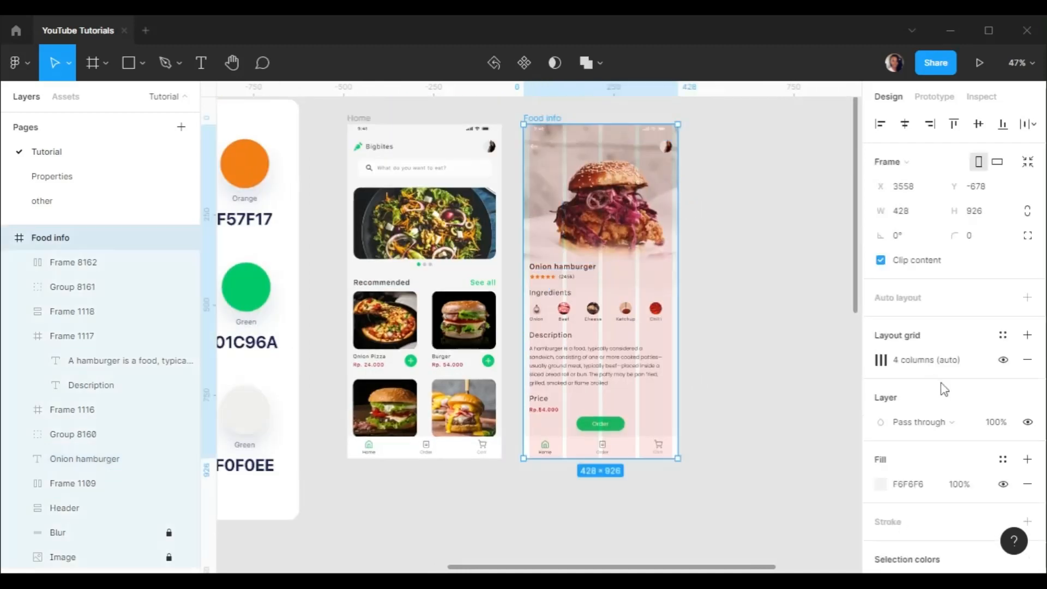
left_click(1003, 362)
scroll(661, 347, "up", 1)
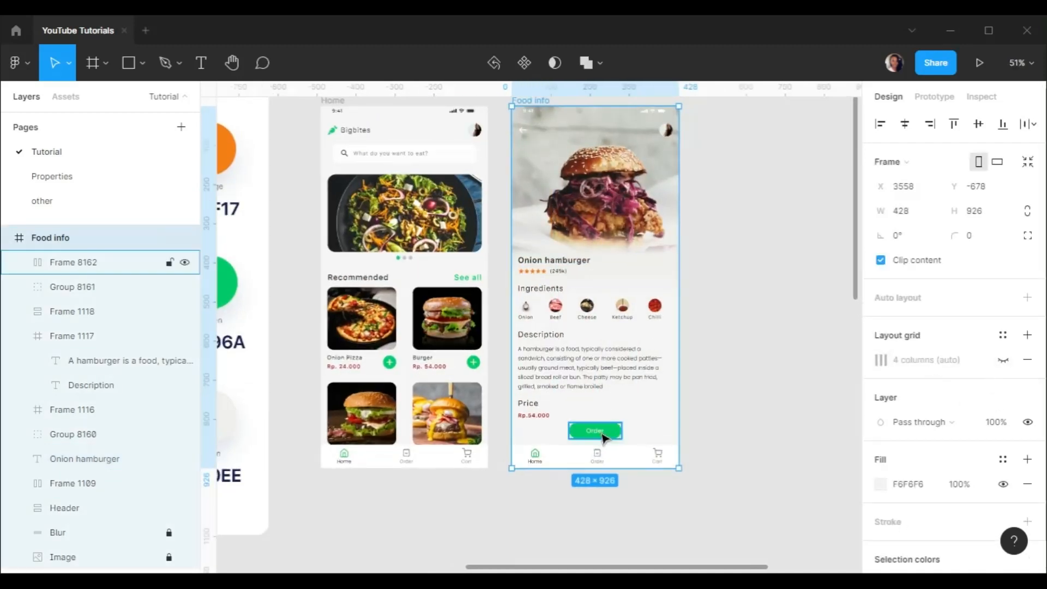
left_click(602, 433)
left_click(620, 381, "shift")
left_click(909, 294)
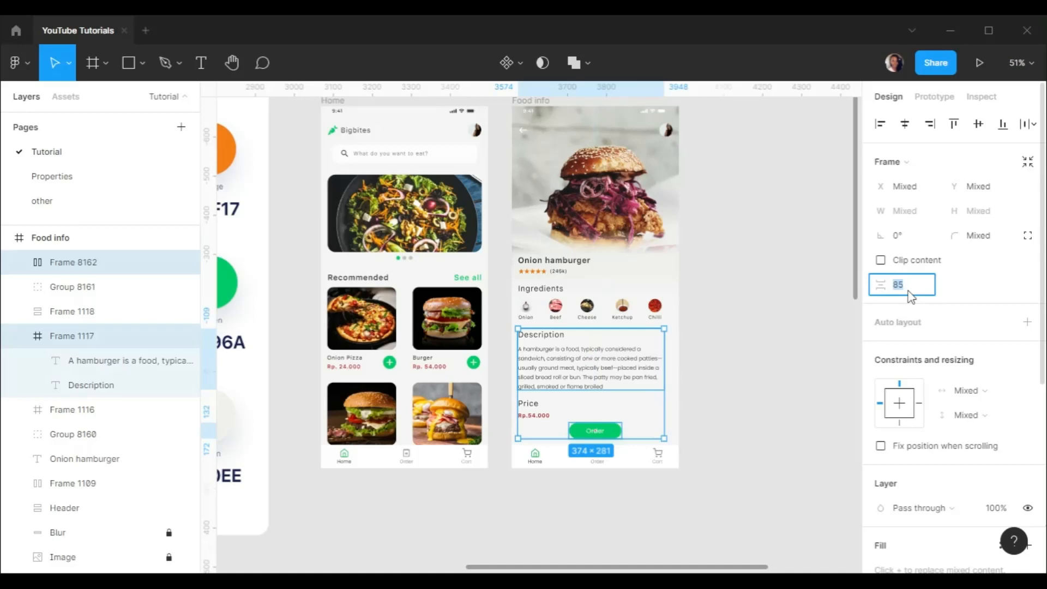
left_click(776, 287)
Move the Order button on the Food info frame slightly up to Y 801
left_click(601, 430)
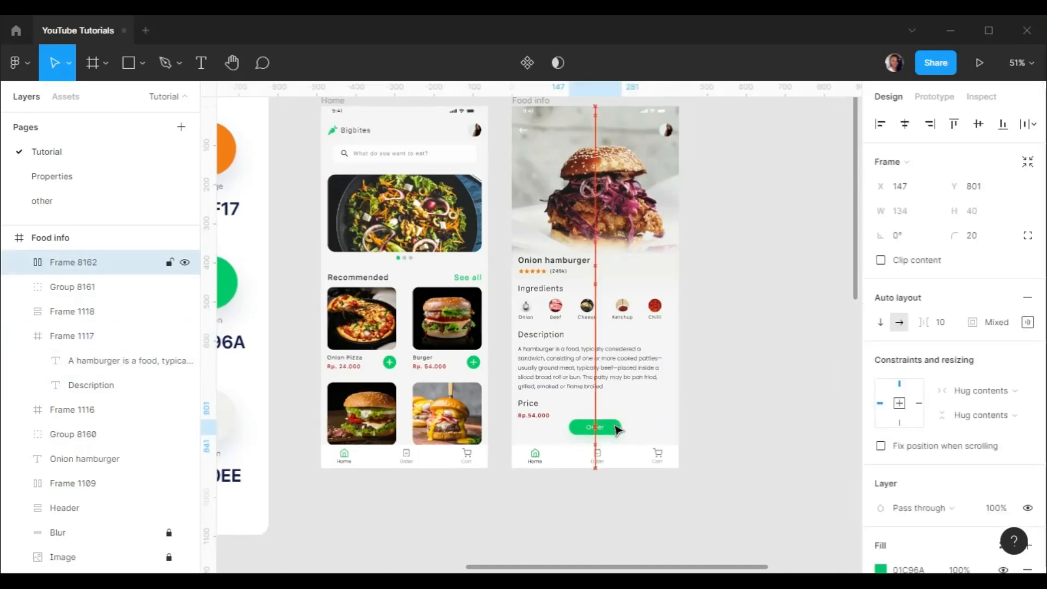
left_click(716, 316)
Move the Onion hamburger title, star rating, Ingredients, Description and Price sections up together by 13, placing the title at Y 366
left_click(543, 268)
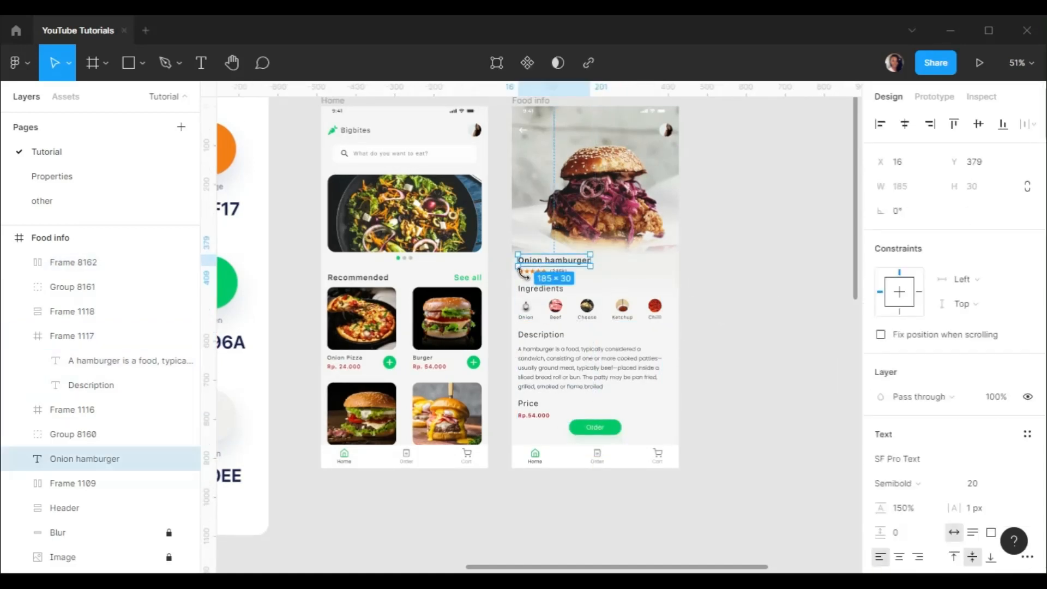
left_click(533, 274, "shift")
left_click(541, 309, "shift")
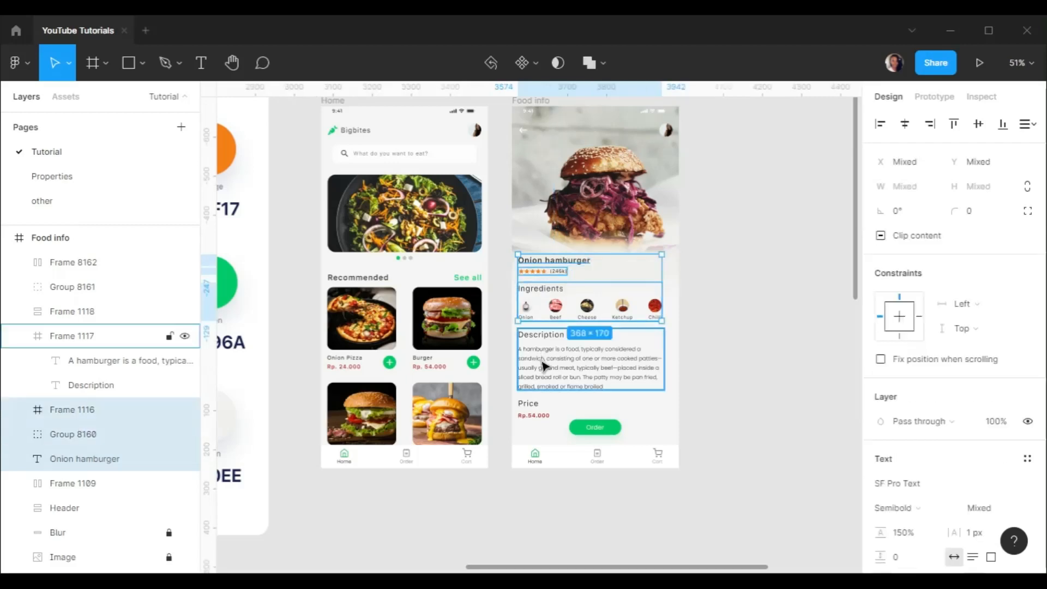
left_click(543, 362, "shift")
left_click(534, 415, "shift")
key("Up")
key("Up")
key("Up")
key("Up")
key("Up")
key("Up")
key("Up")
key("Up")
key("Up")
key("Up")
key("Up")
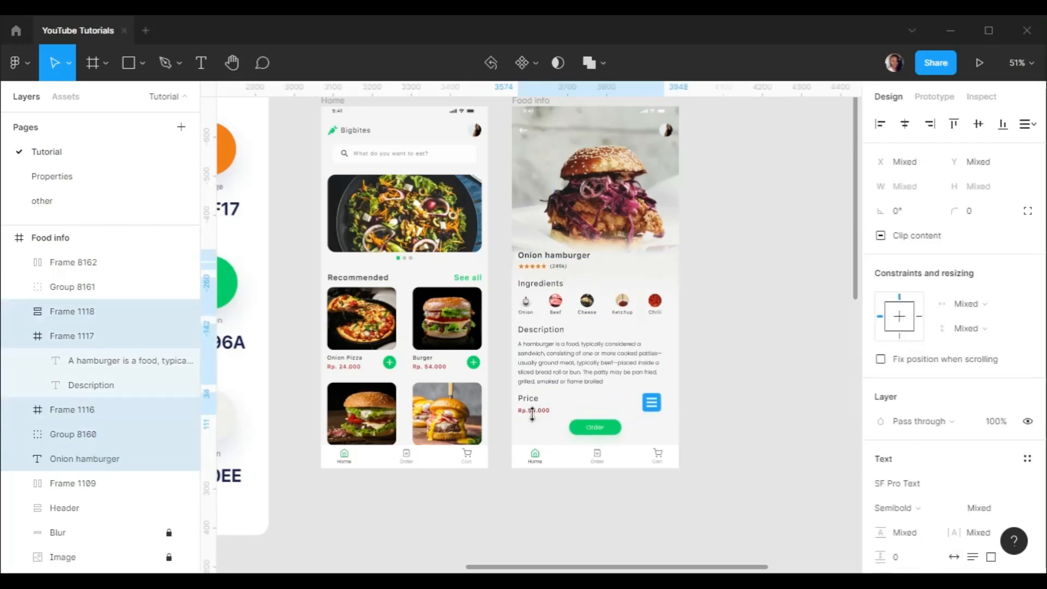
left_click(705, 322)
Set the auto layout spacing between the Price heading and its amount to 4
scroll(552, 306, "up", 5)
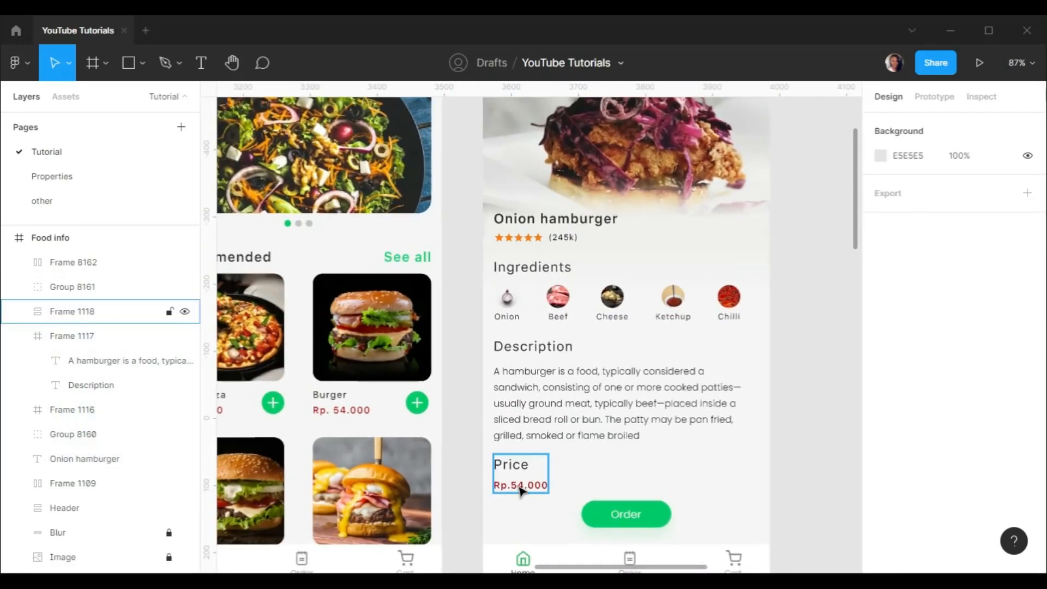
left_click(521, 490)
key("Return")
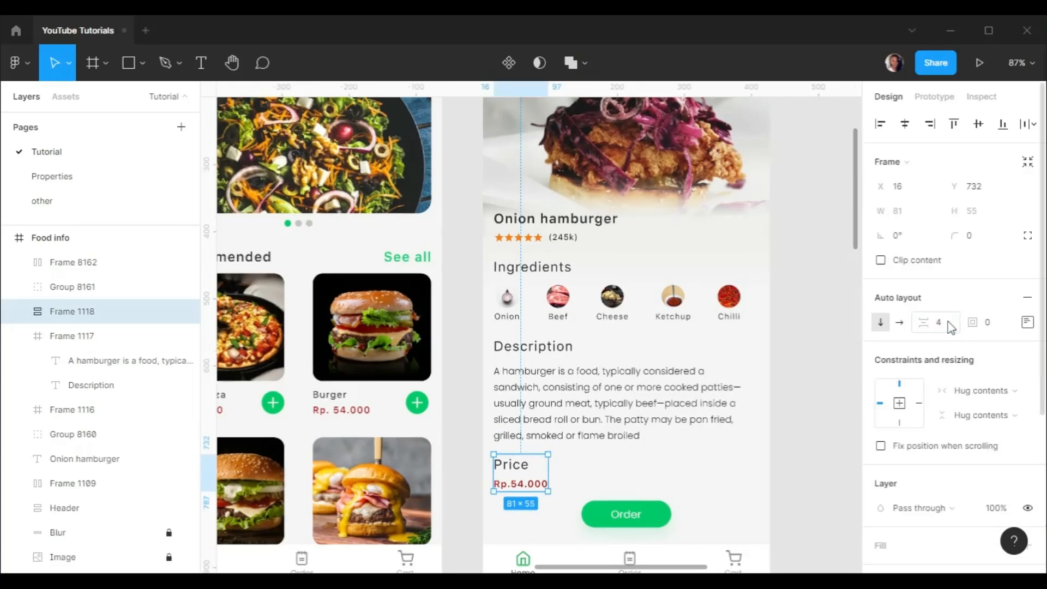
scroll(716, 336, "down", 4)
left_click(629, 255)
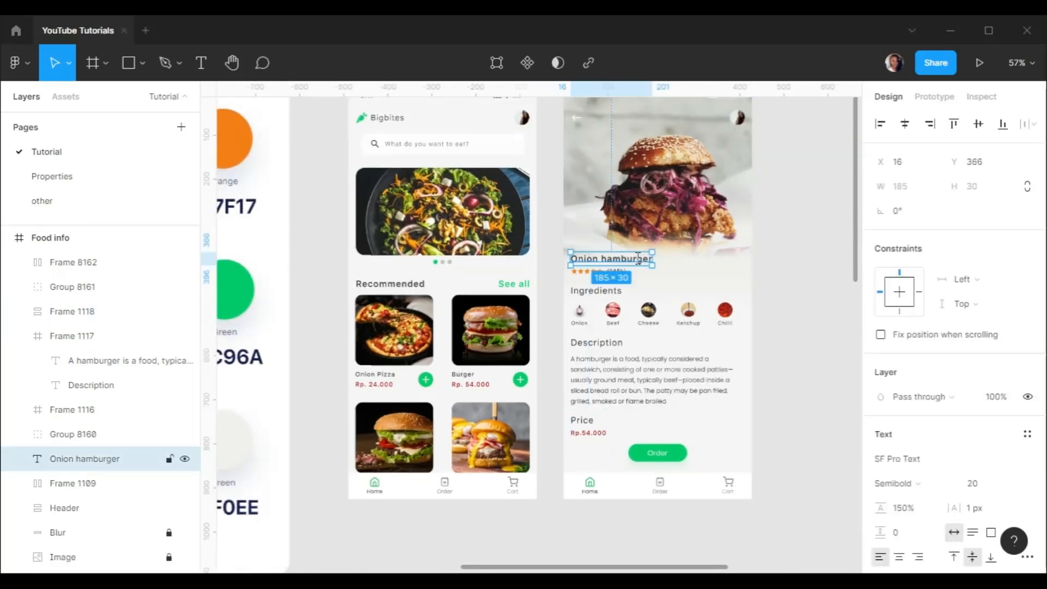